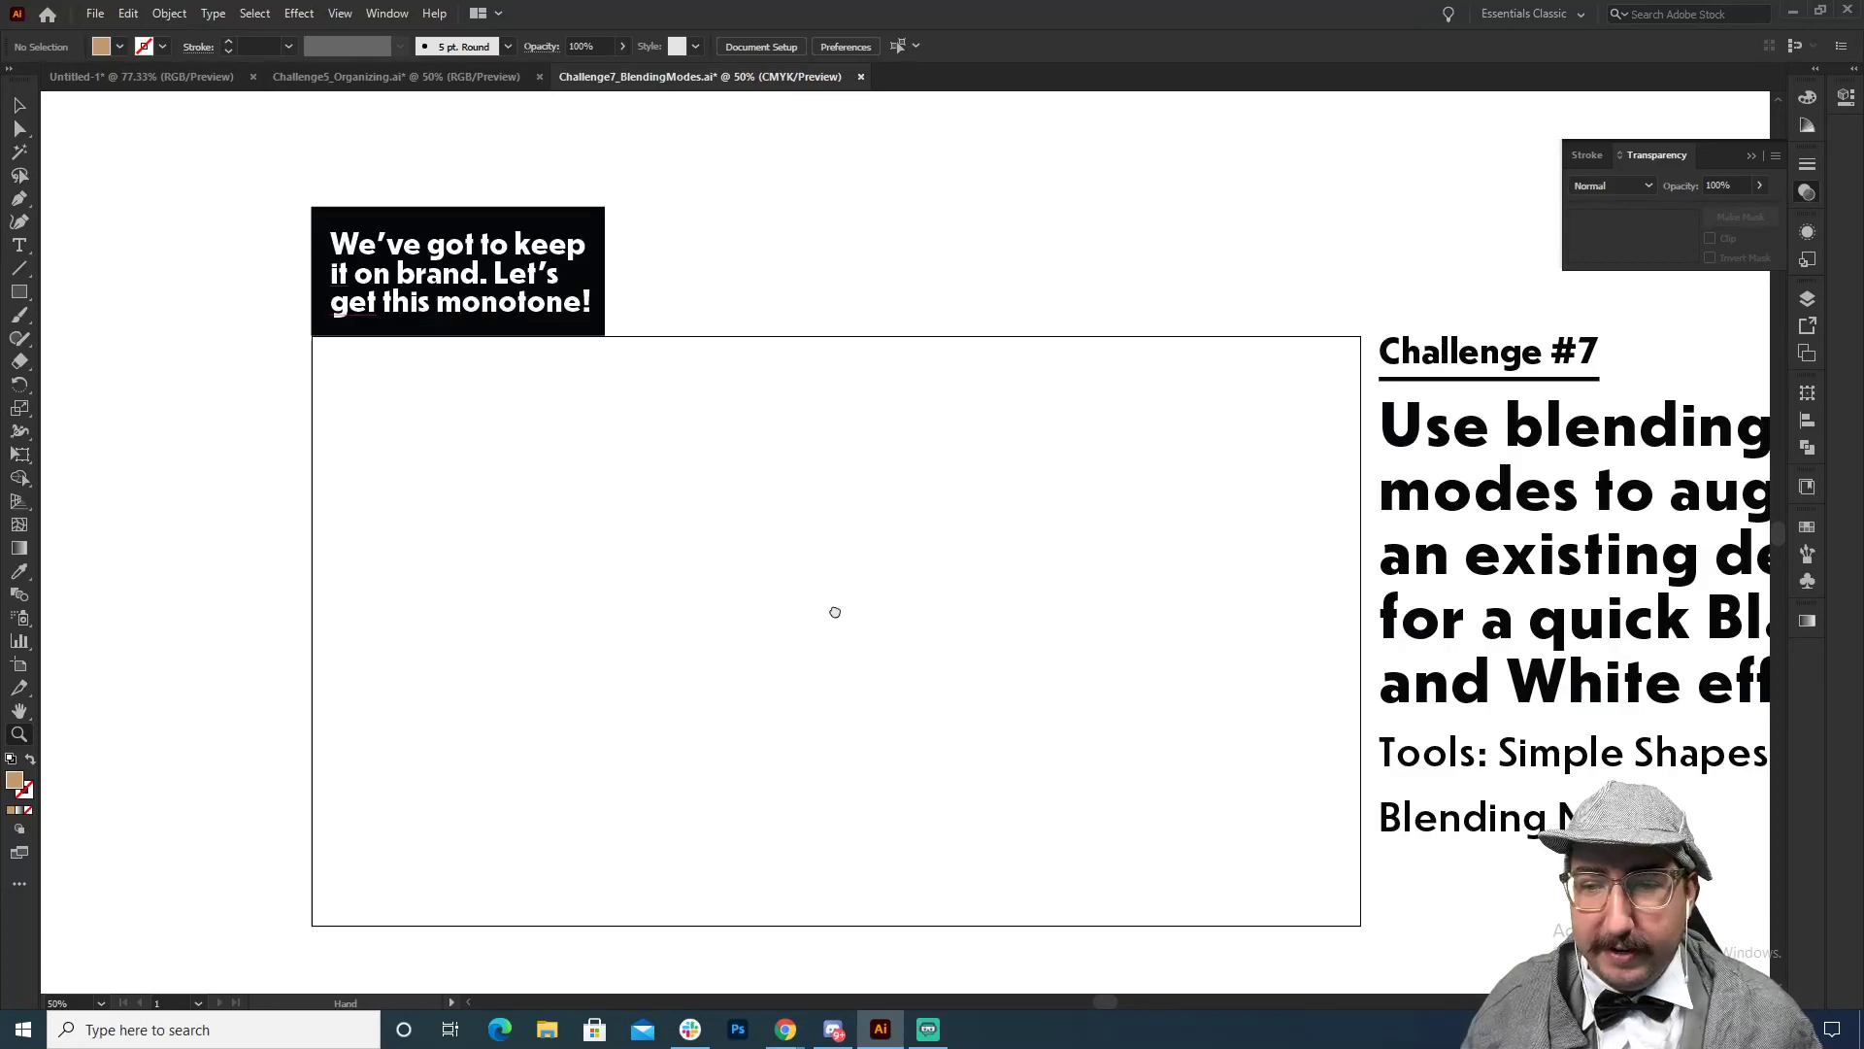
Step: Draw a flat tan ellipse about 96 px wide in the upper middle of the artboard
left_click_drag(833, 610, 700, 566)
left_click(851, 490, "alt")
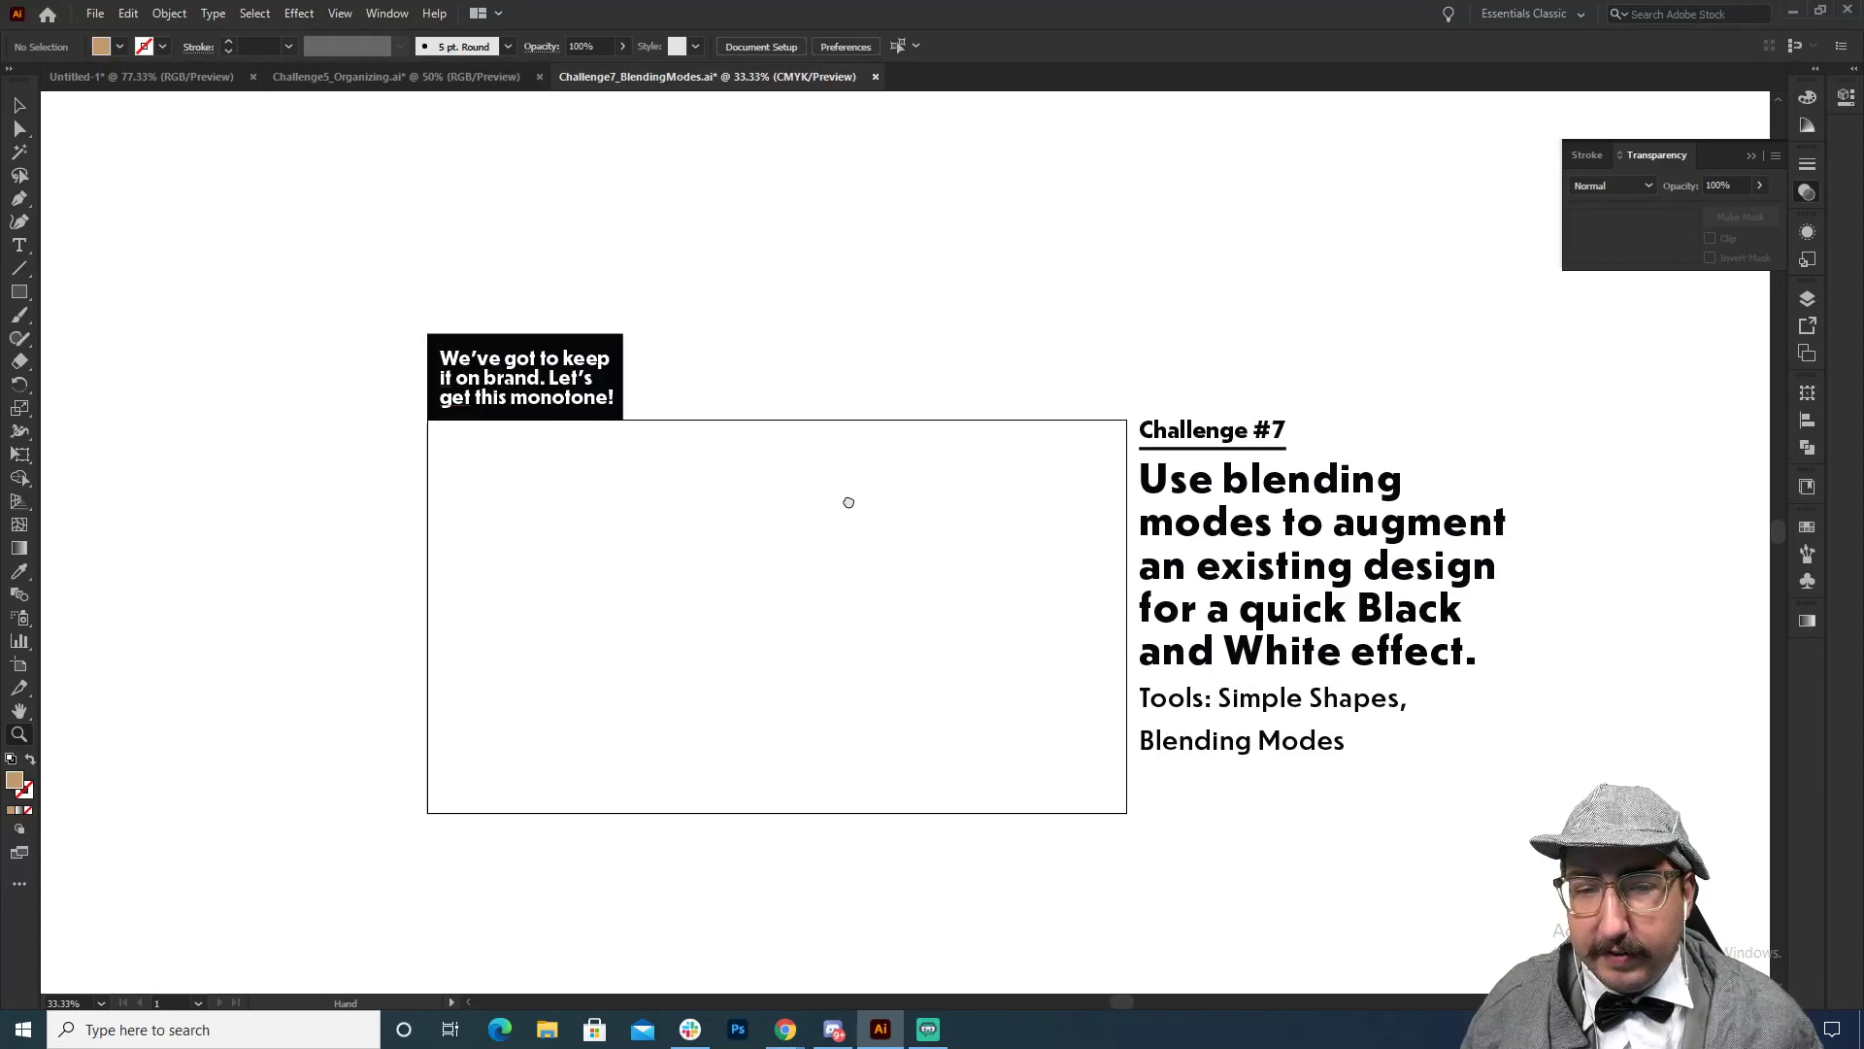
left_click_drag(849, 499, 847, 476)
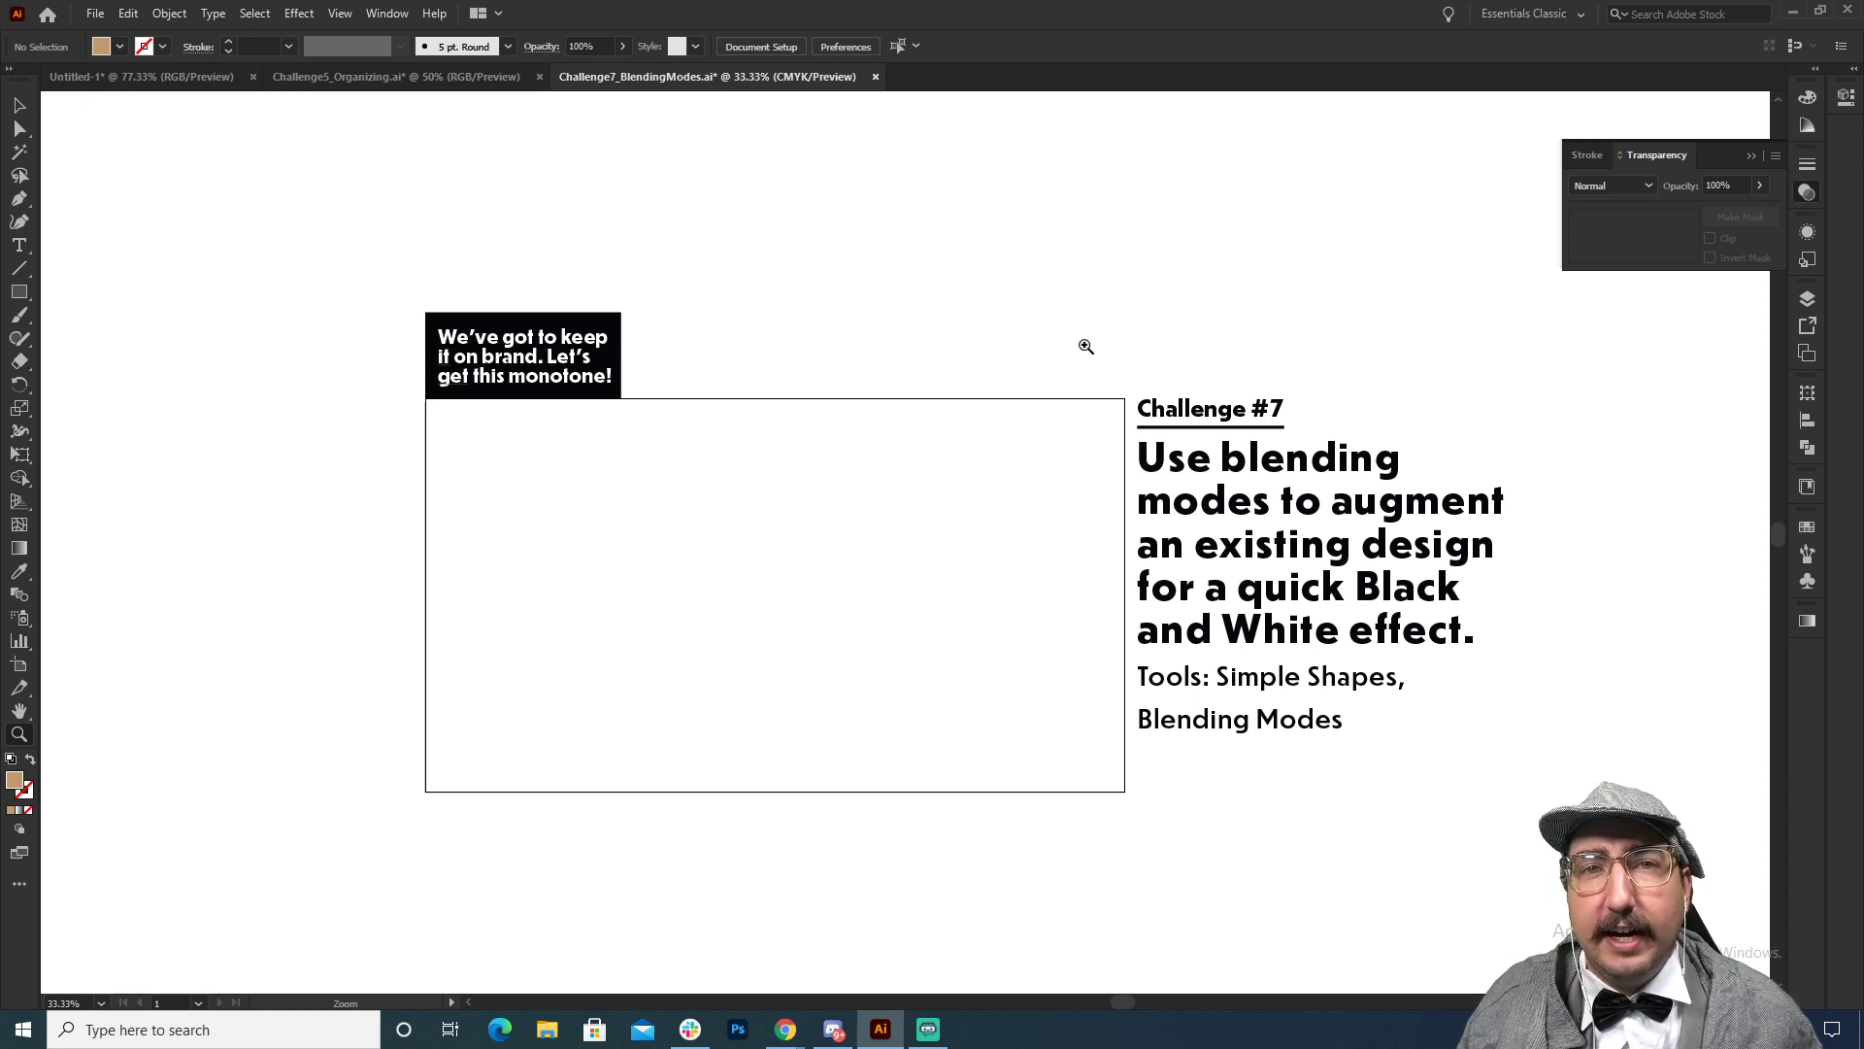
scroll(1085, 346, "down", 1)
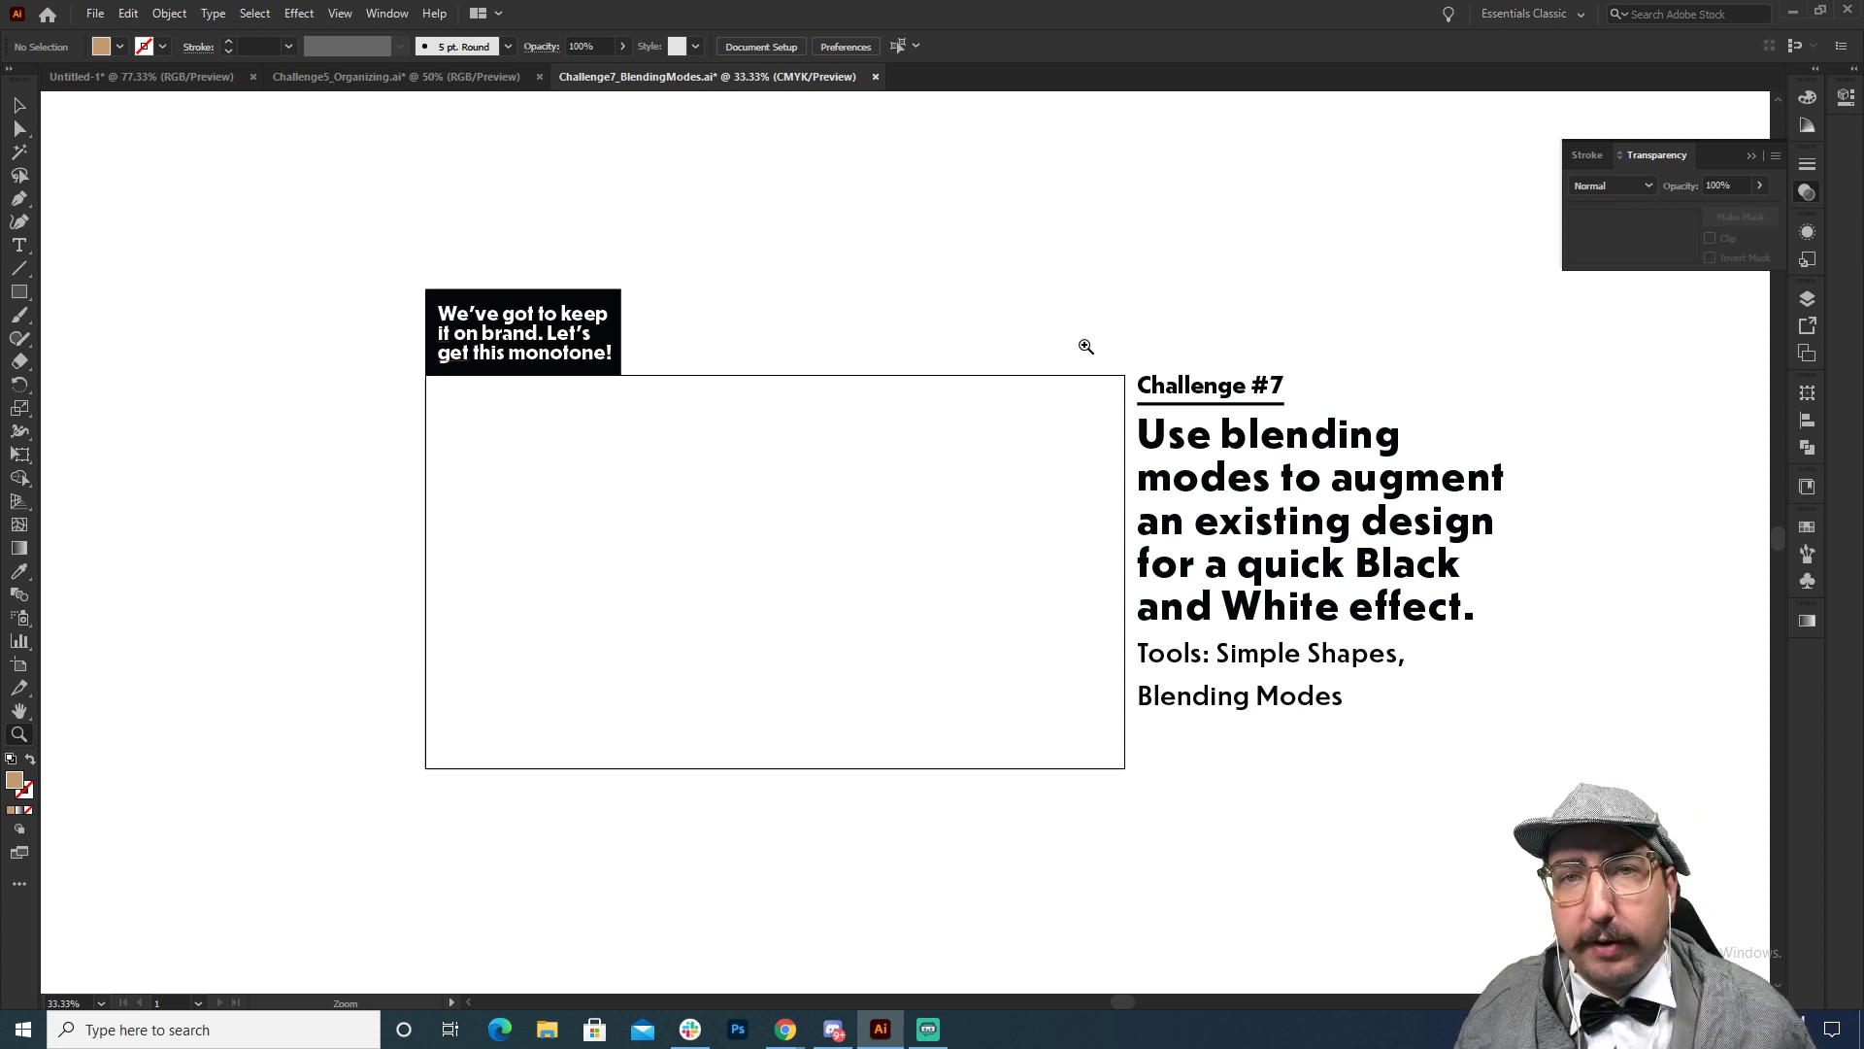
left_click(682, 575)
left_click(880, 442)
mouse_move(942, 437)
left_mouse_down()
mouse_move(757, 301)
mouse_move(762, 321)
mouse_move(721, 315)
mouse_move(736, 323)
left_mouse_up()
key("l")
key("v")
left_click(856, 300)
Step: Draw a rectangle of the ellipse's width down from its middle and copy the ellipse to the rectangle's lower end, forming a cylinder
key("m")
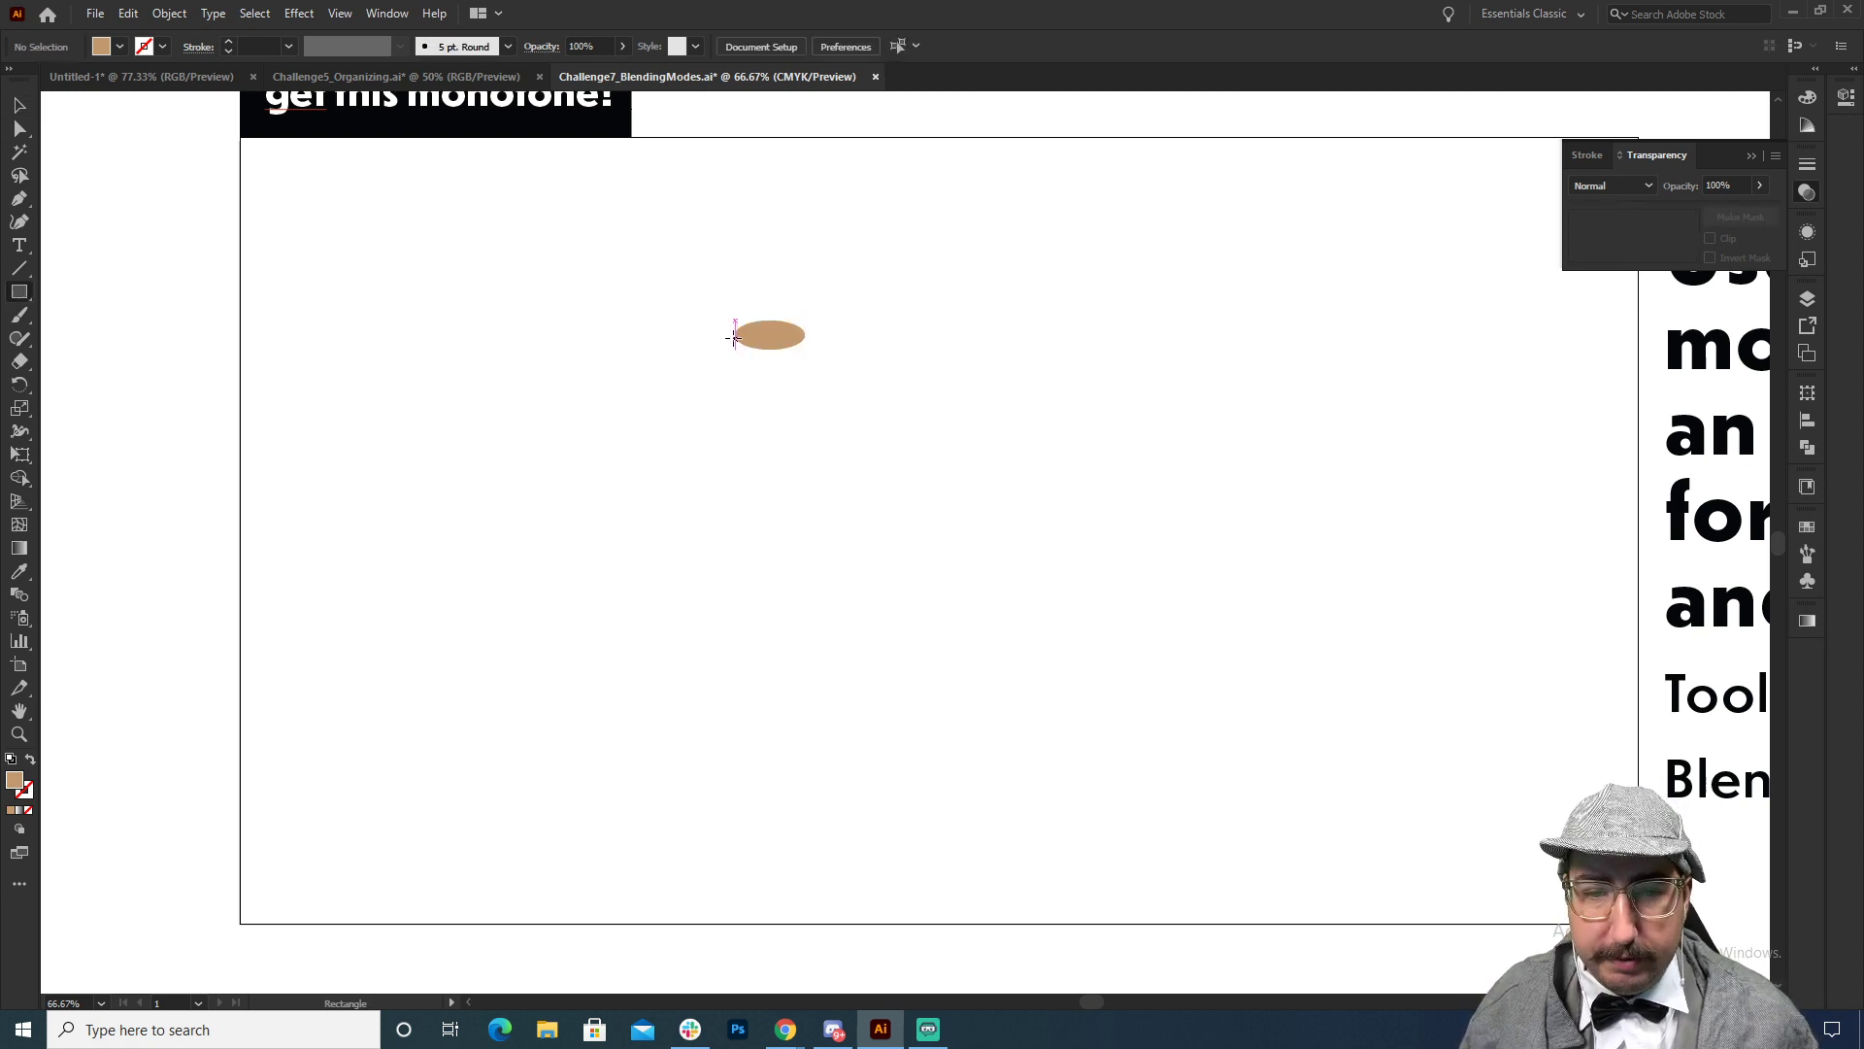
left_click_drag(735, 335, 805, 514)
key("v")
left_click(820, 288)
left_click_drag(786, 335, 772, 517)
left_click(928, 408)
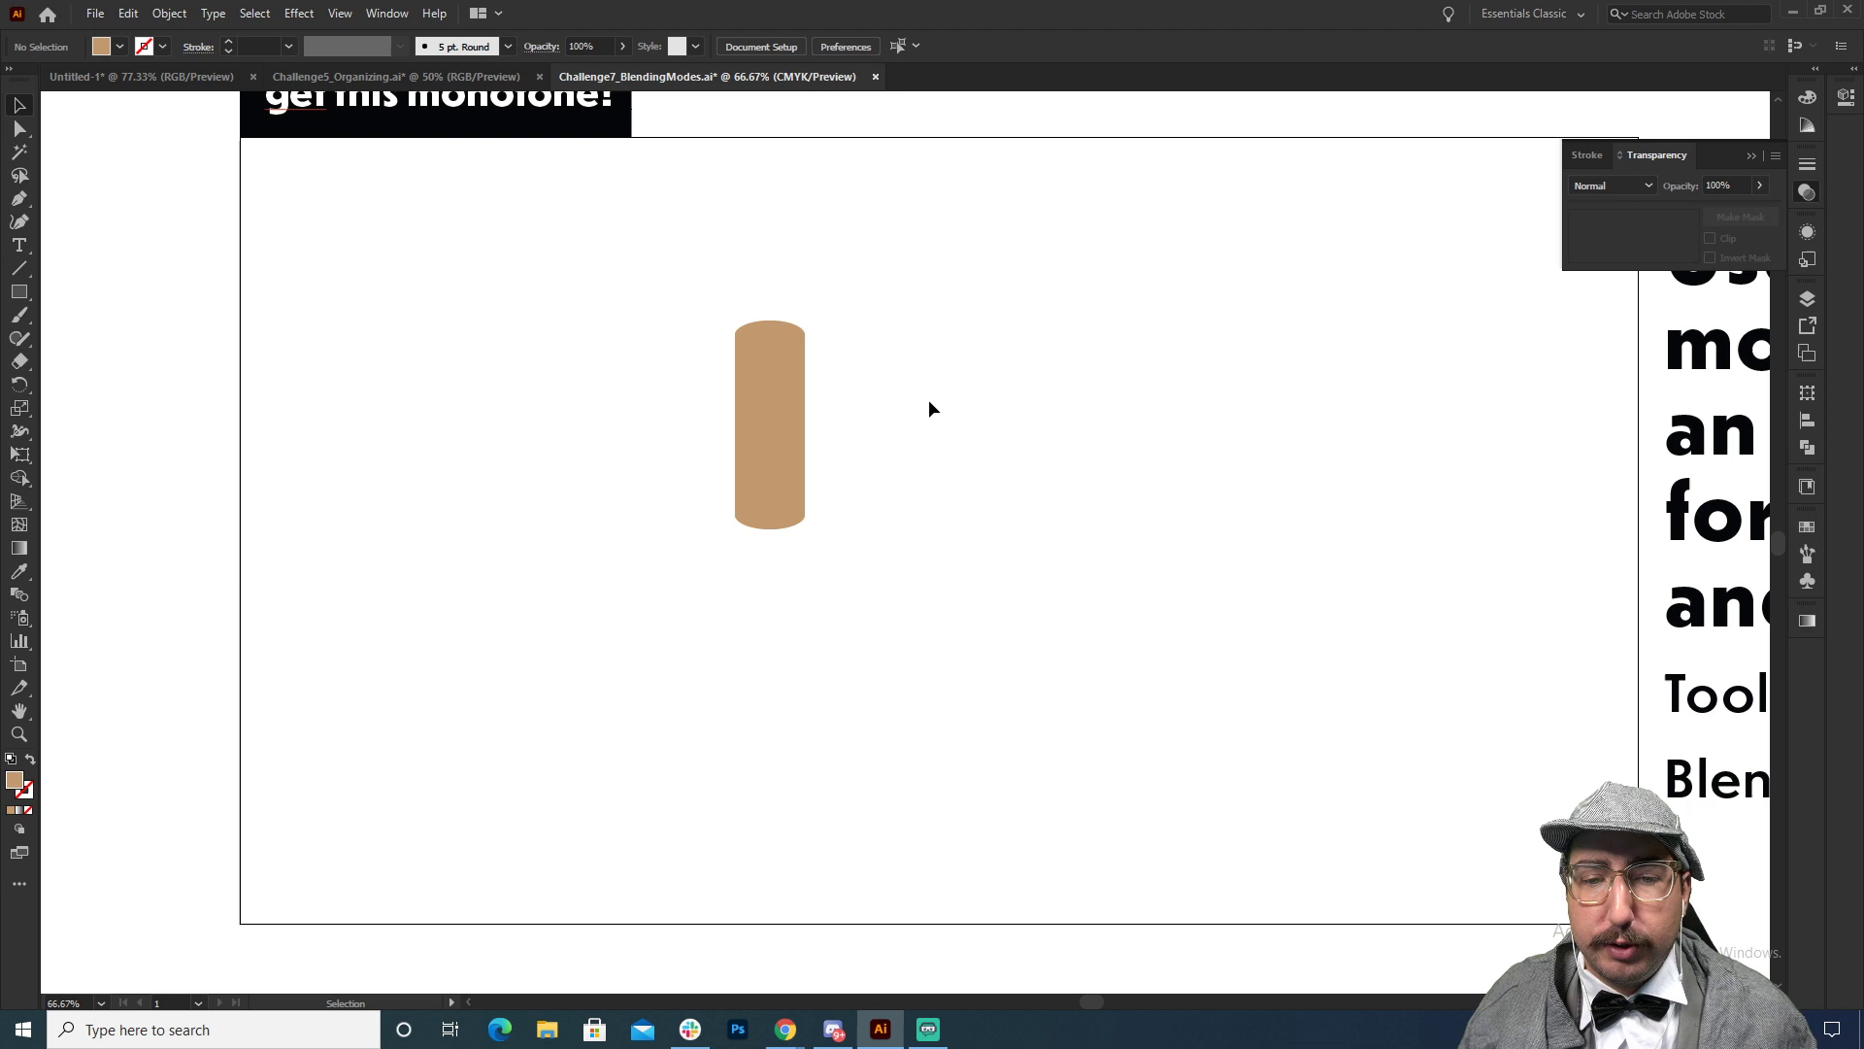
Step: Group the rectangle and its two end ellipses into one cylinder
left_click_drag(845, 283, 814, 509)
left_click(822, 333)
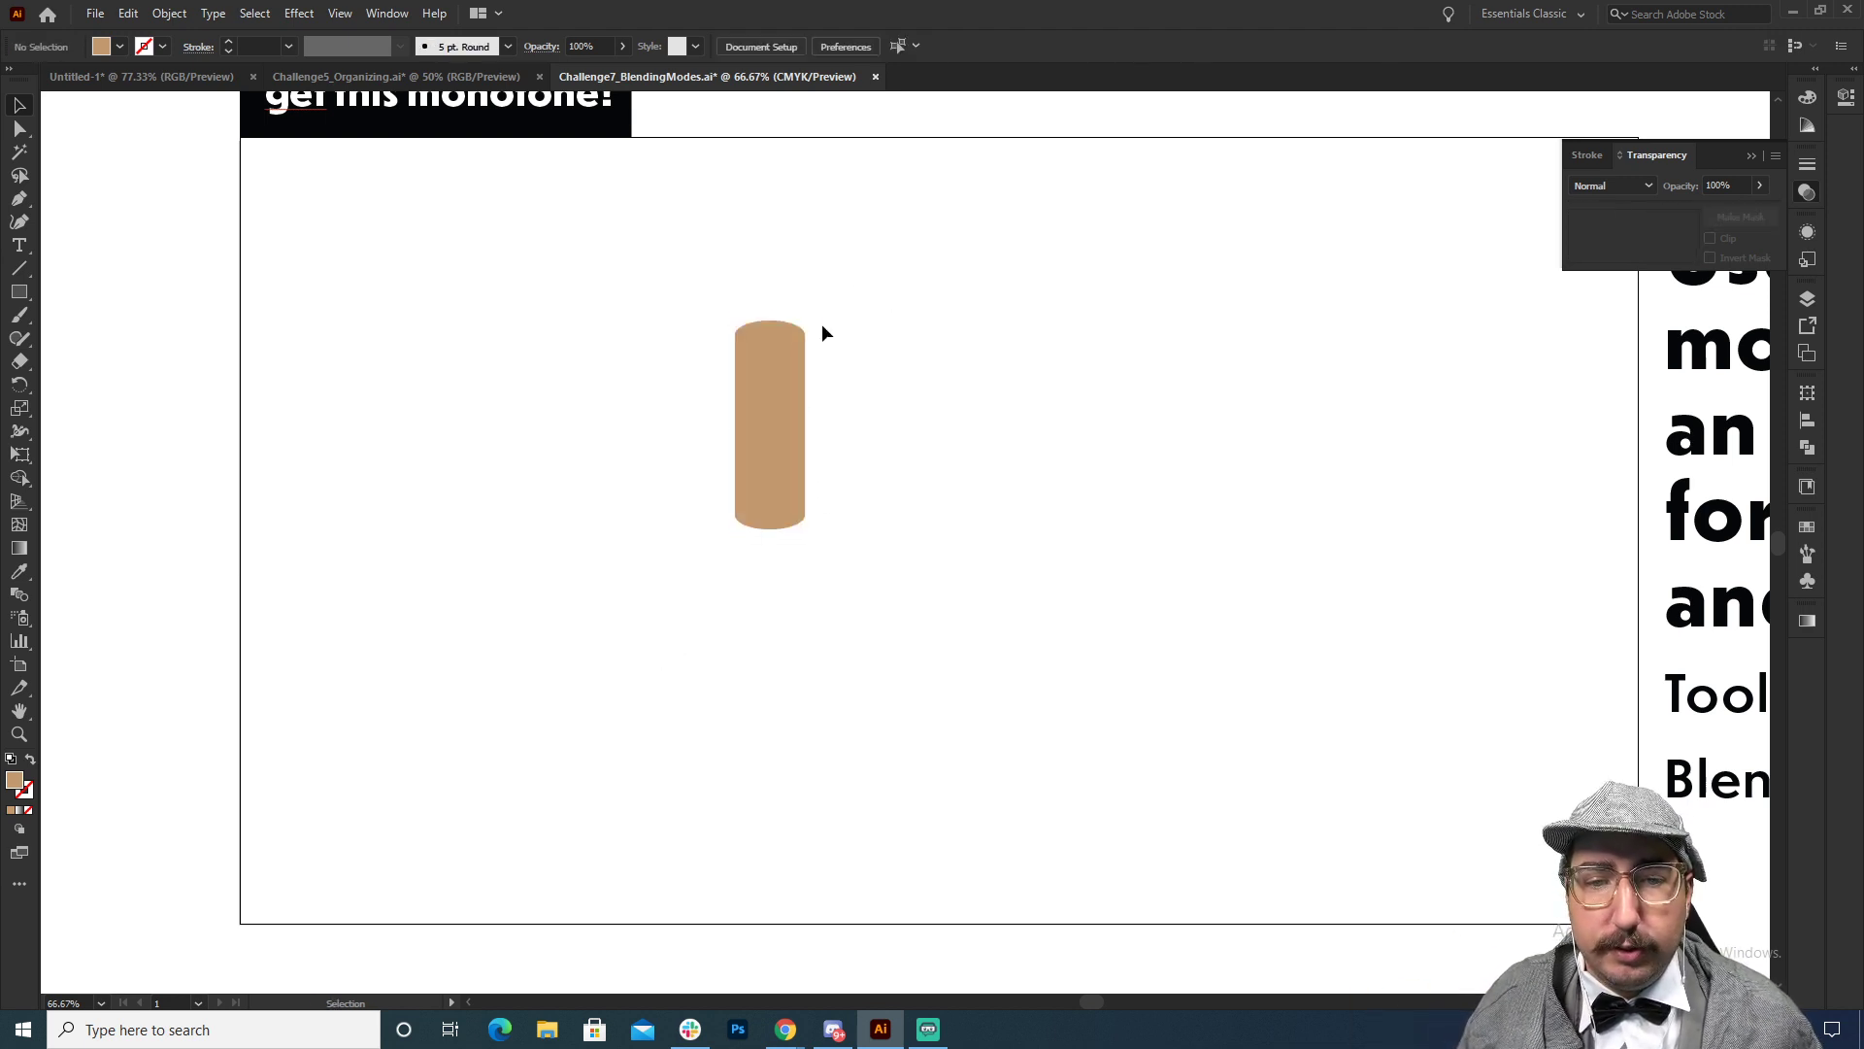
left_click_drag(821, 333, 792, 283)
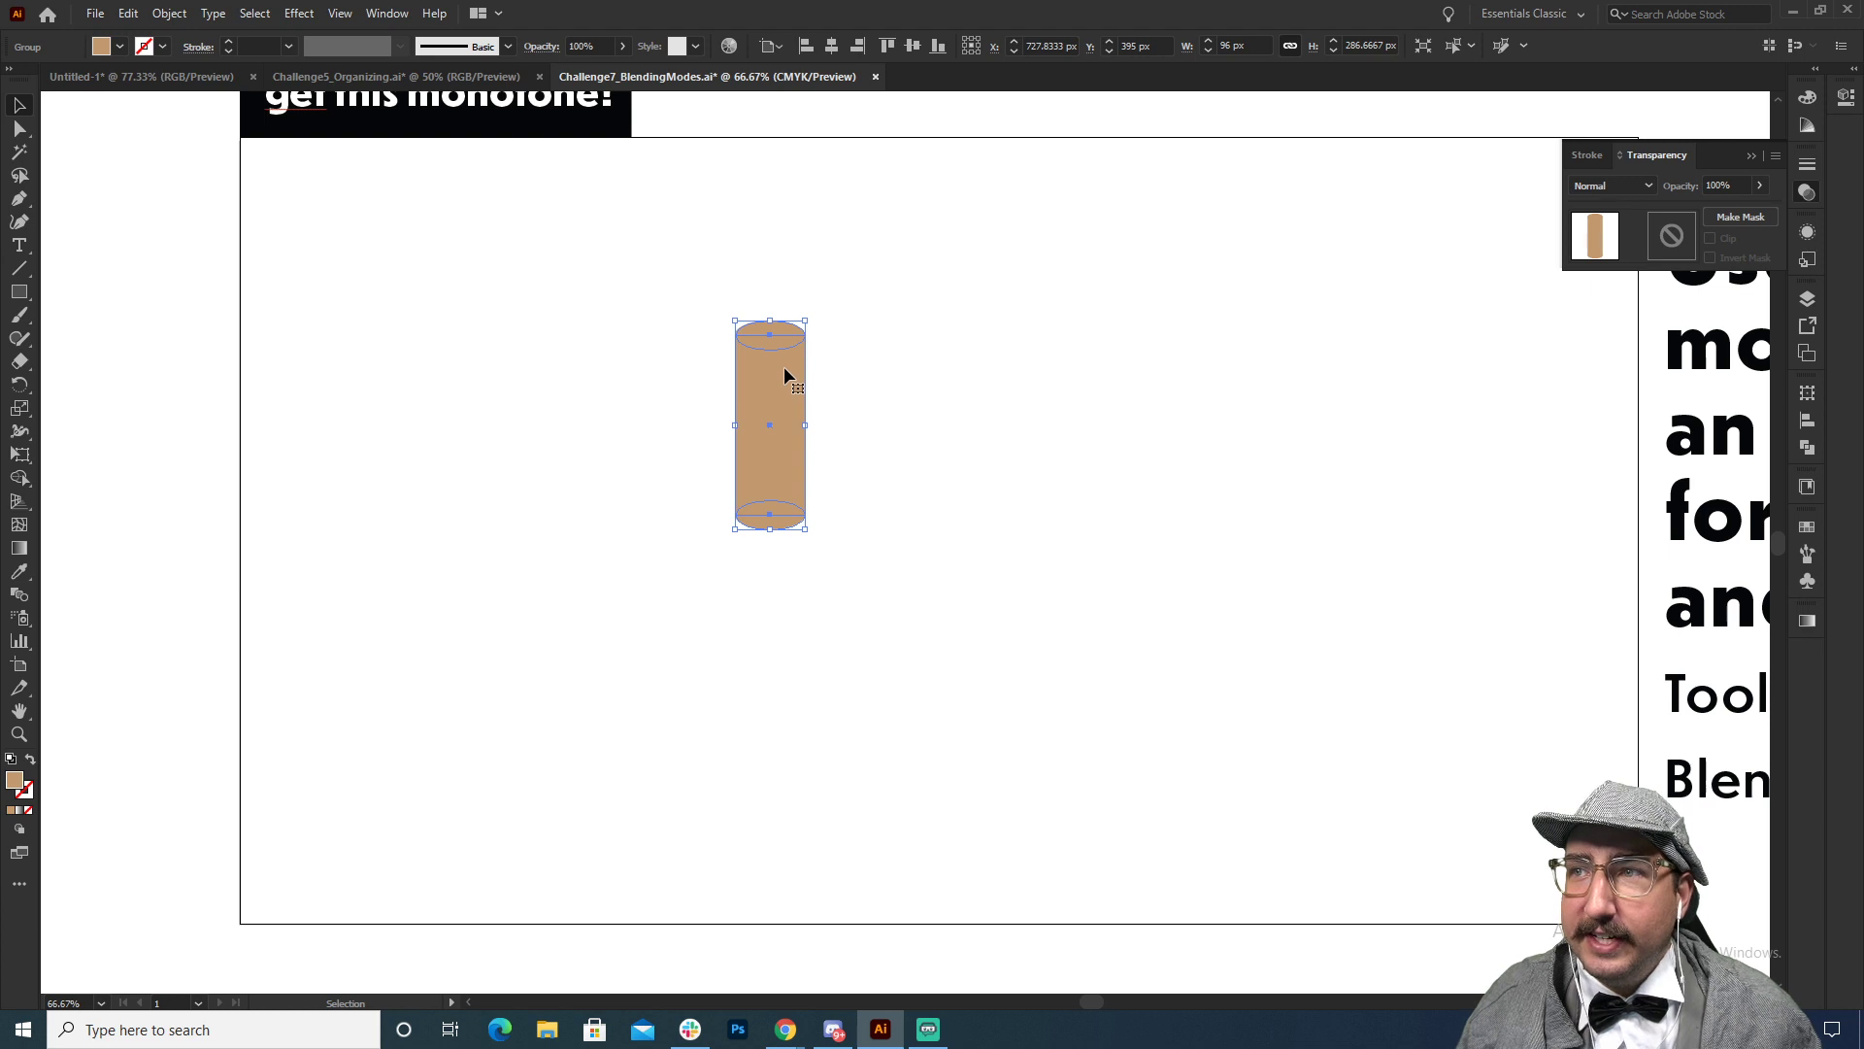
Step: Duplicate the cylinder downward and scale the copy to about 75 by 225 px, overlapping the original's lower part
left_click_drag(785, 374, 784, 442)
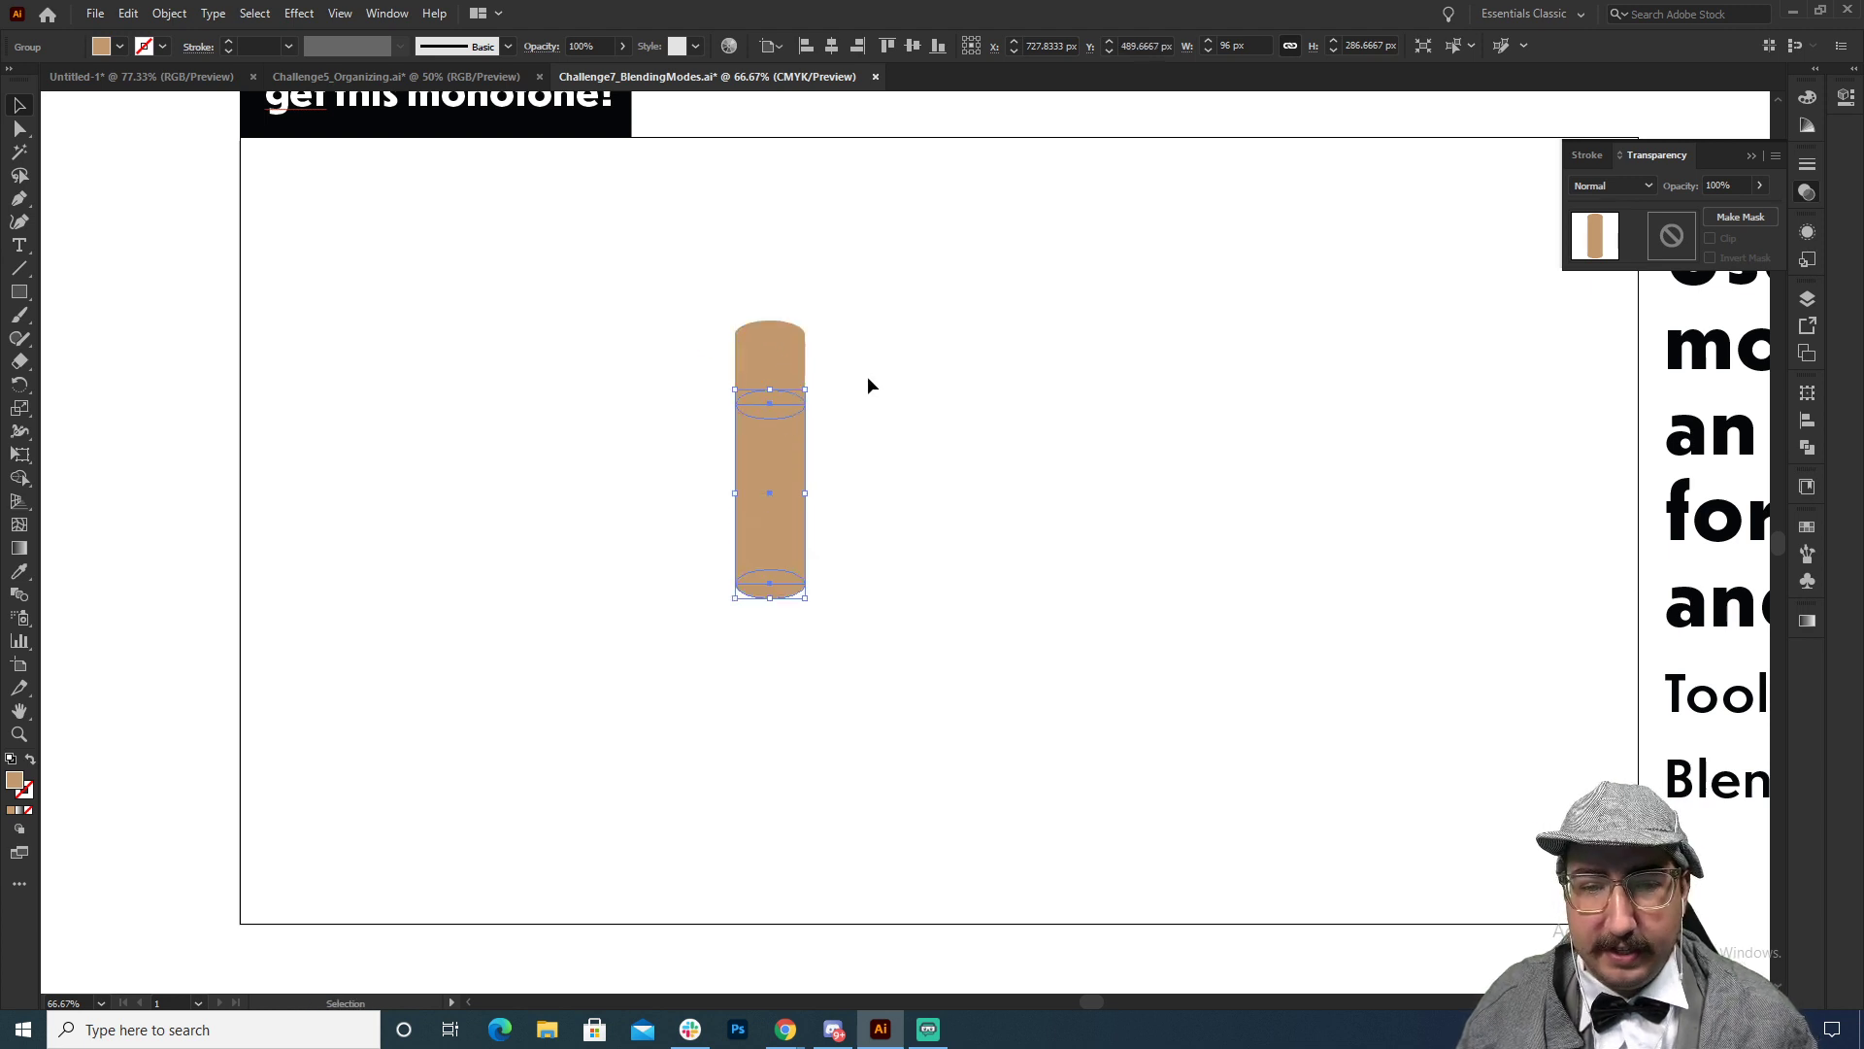
key("s")
left_click_drag(931, 306, 969, 301)
key("v")
left_click_drag(774, 486, 784, 511)
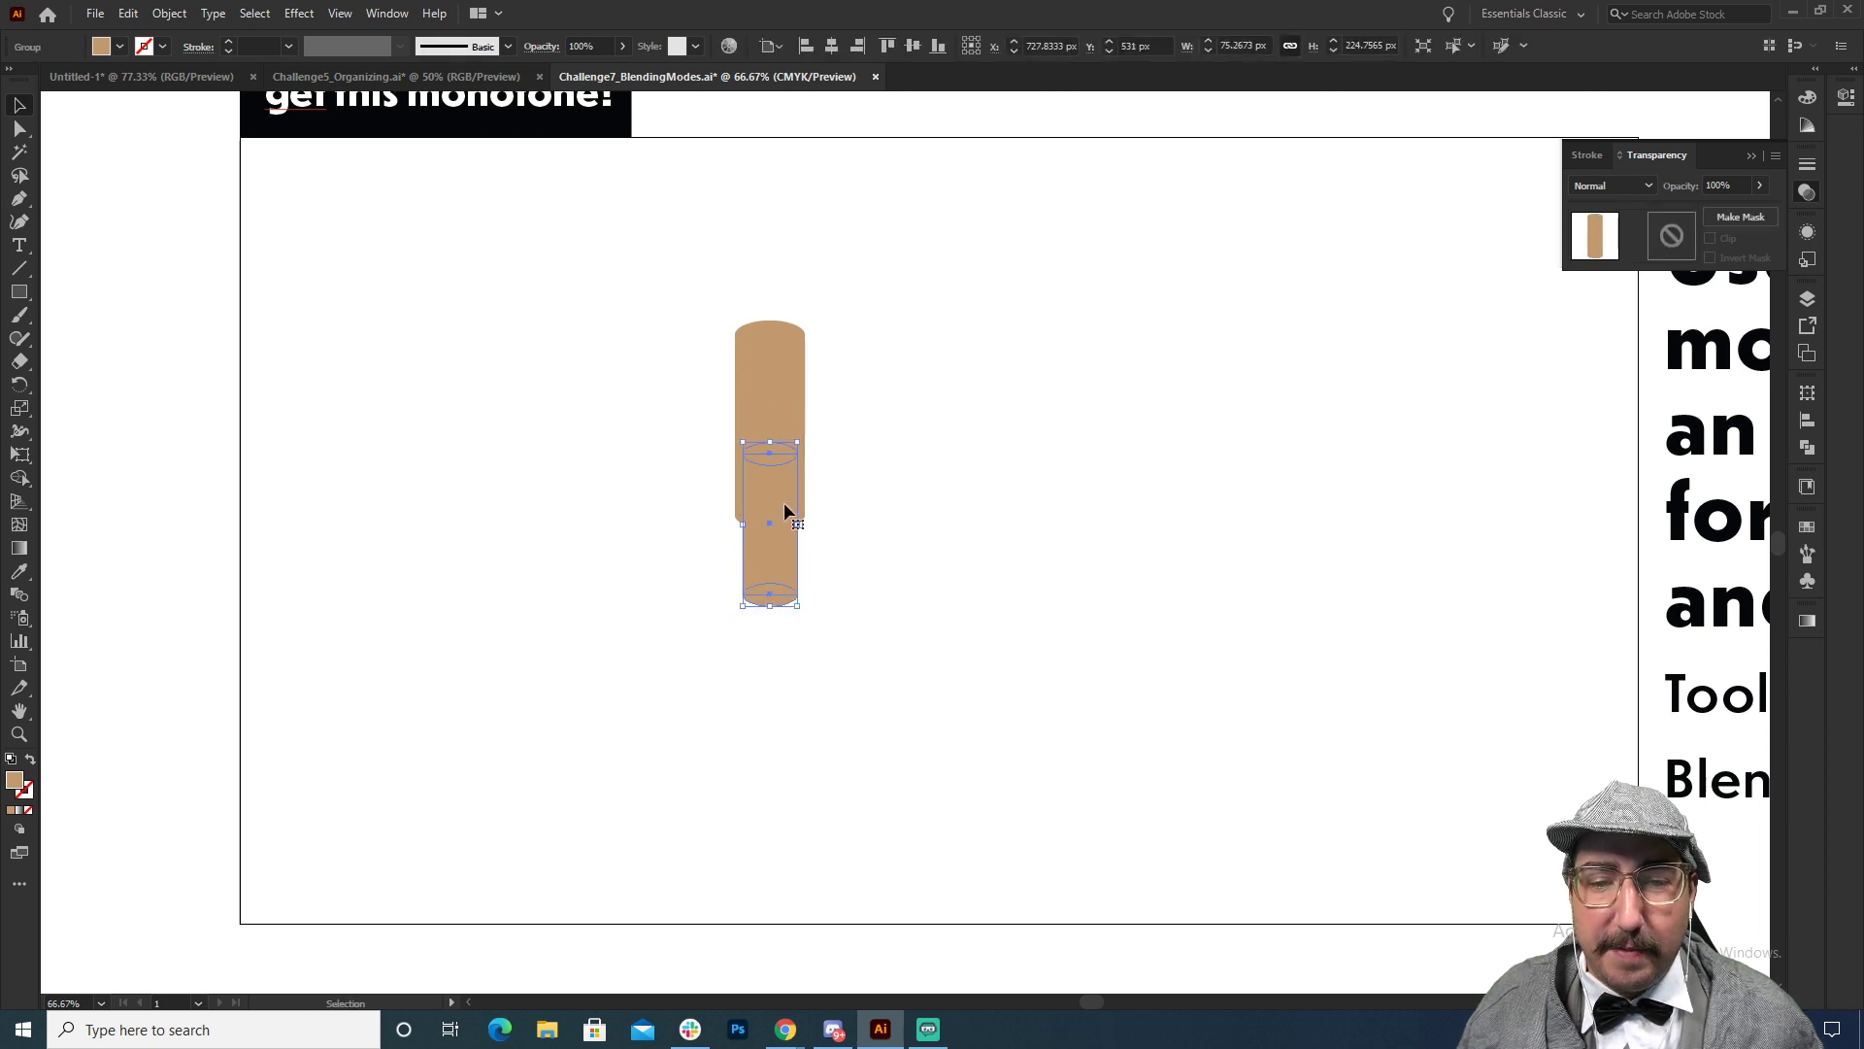
Step: Stretch the narrower cylinder by moving only its lower end points down to near the artboard's lower edge, making a long marker body
key("a")
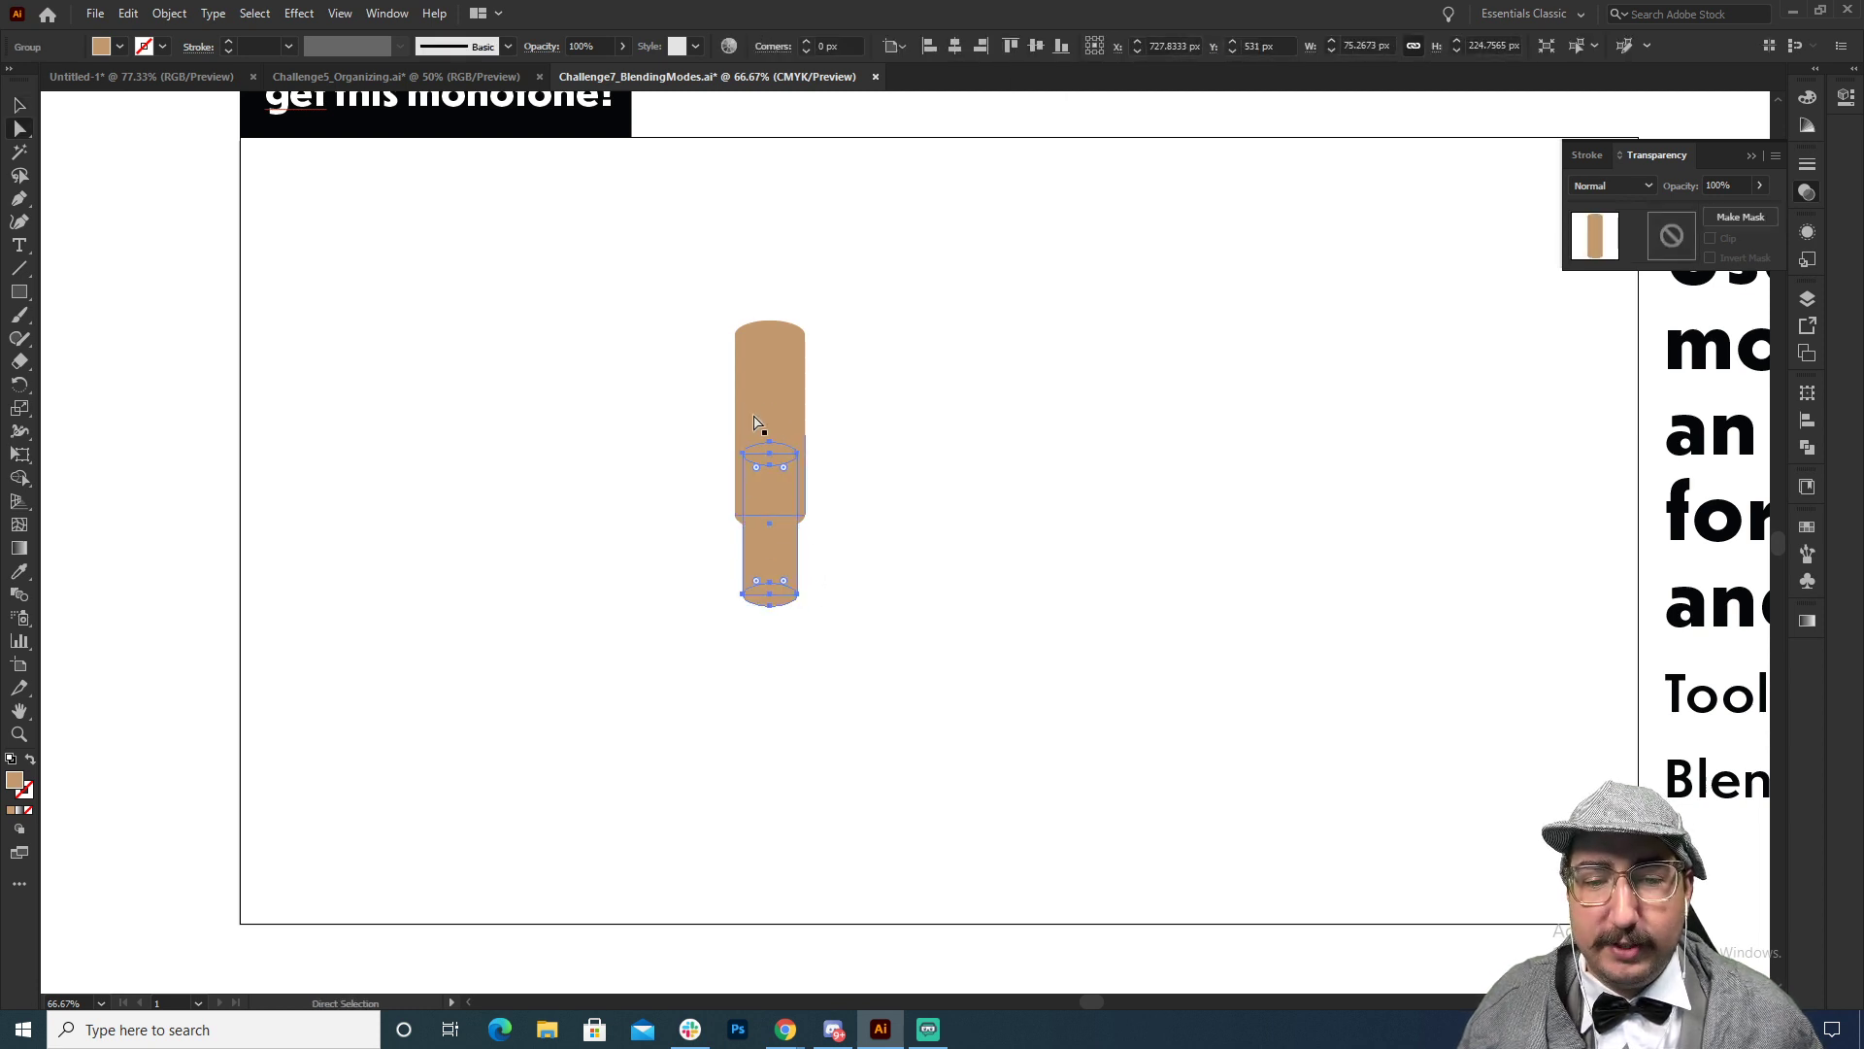
left_click_drag(831, 575, 732, 653)
left_click_drag(790, 595, 790, 867)
key("v")
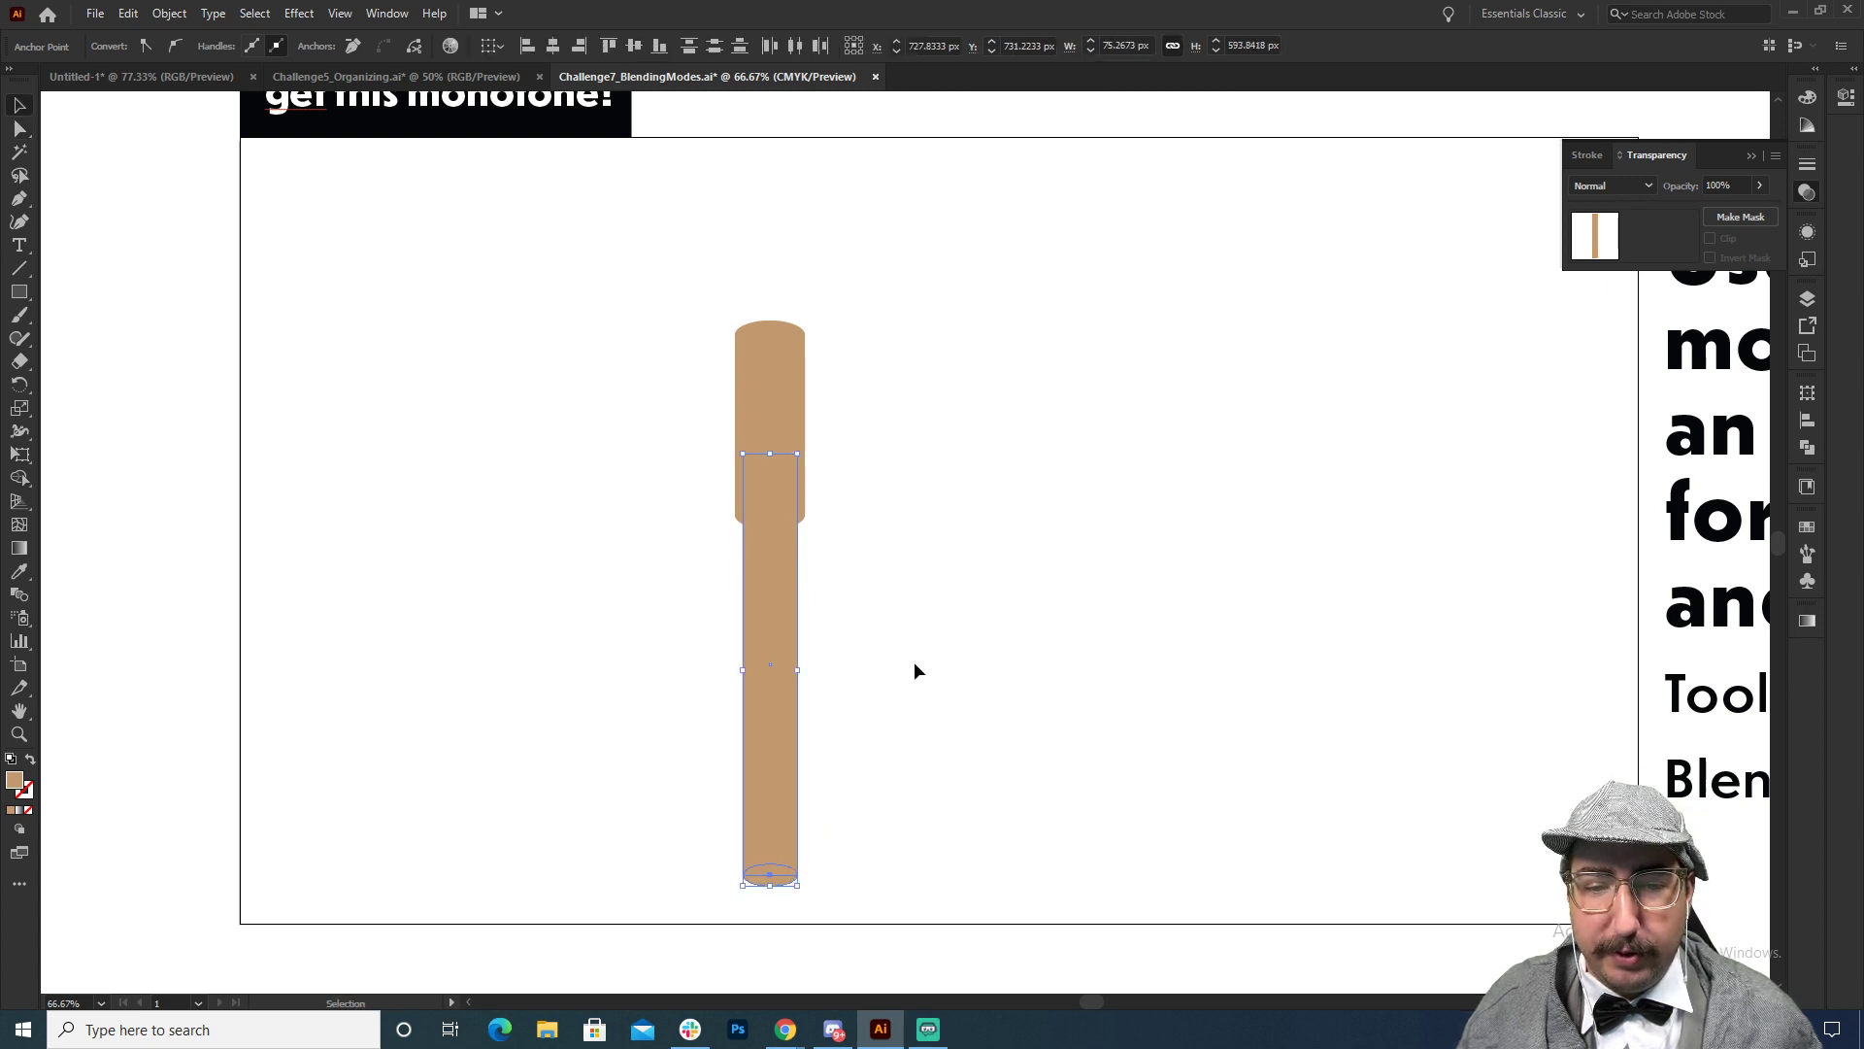
left_click(913, 661)
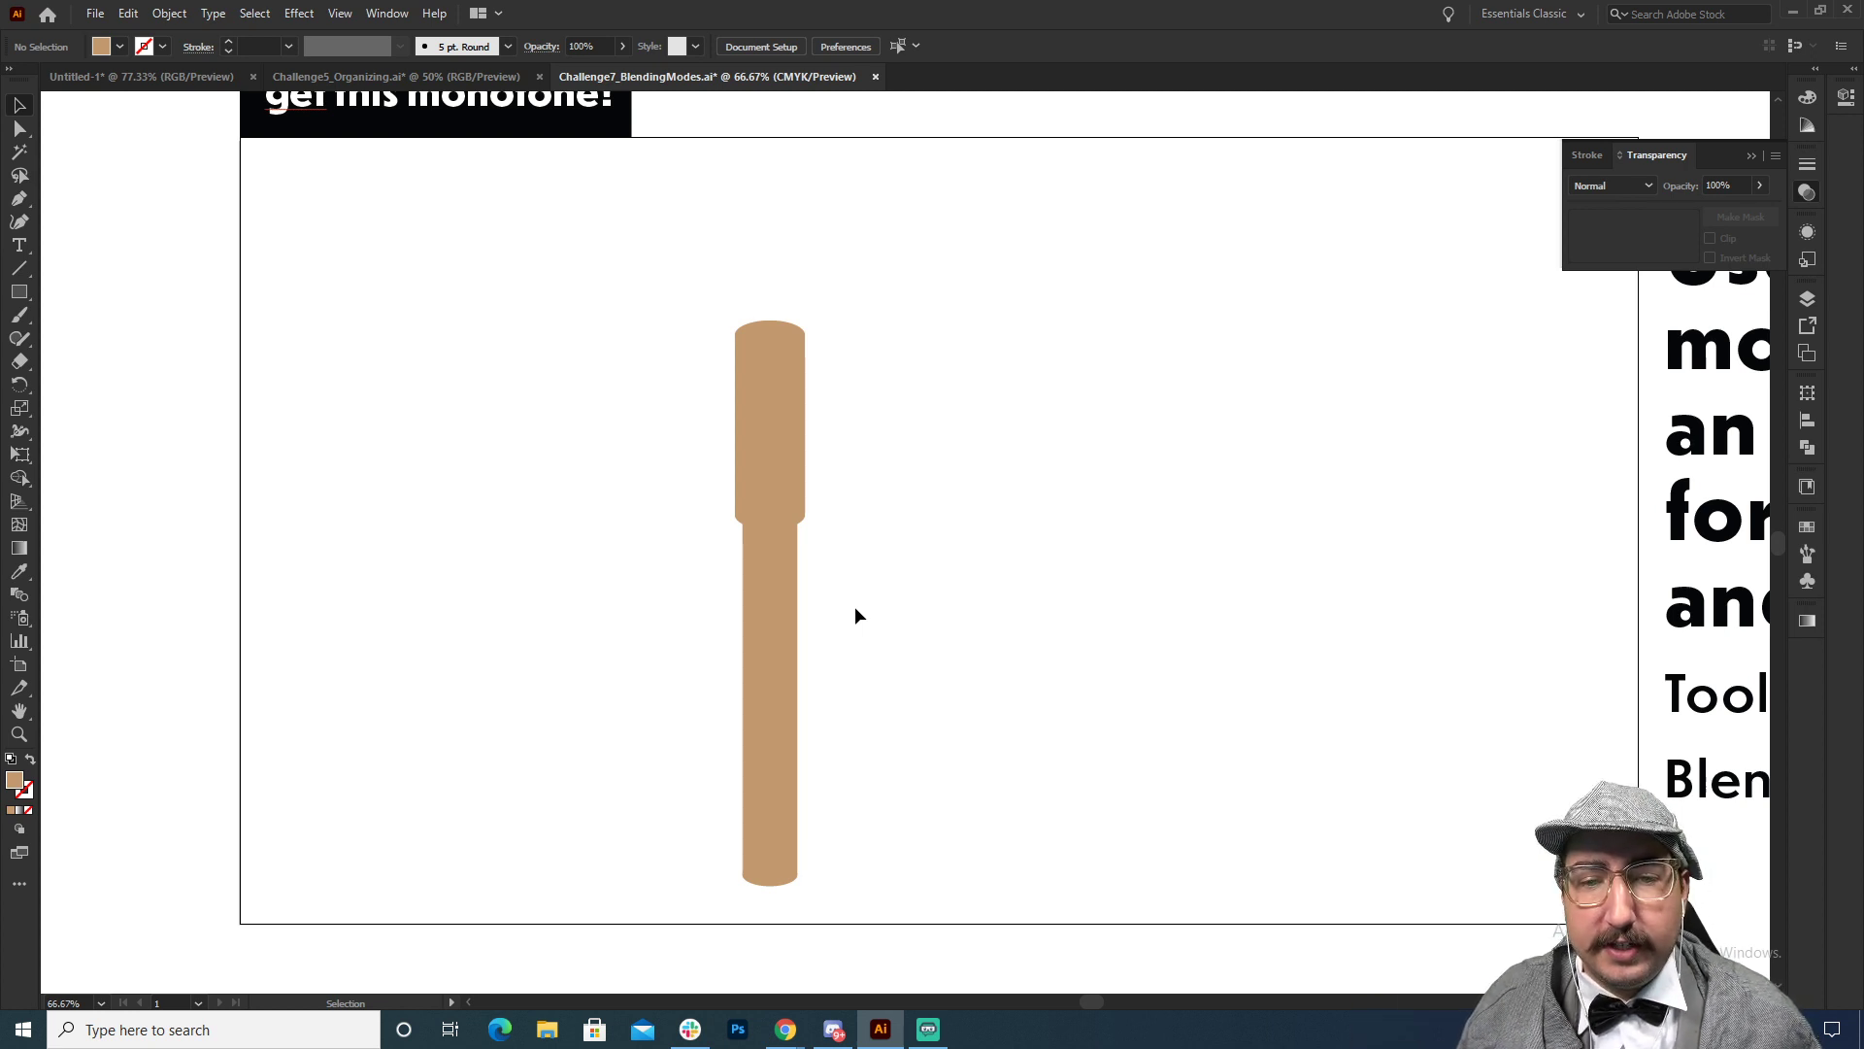
Step: Fill the wider cap cylinder with red and bring it in front of the body
left_click(761, 397)
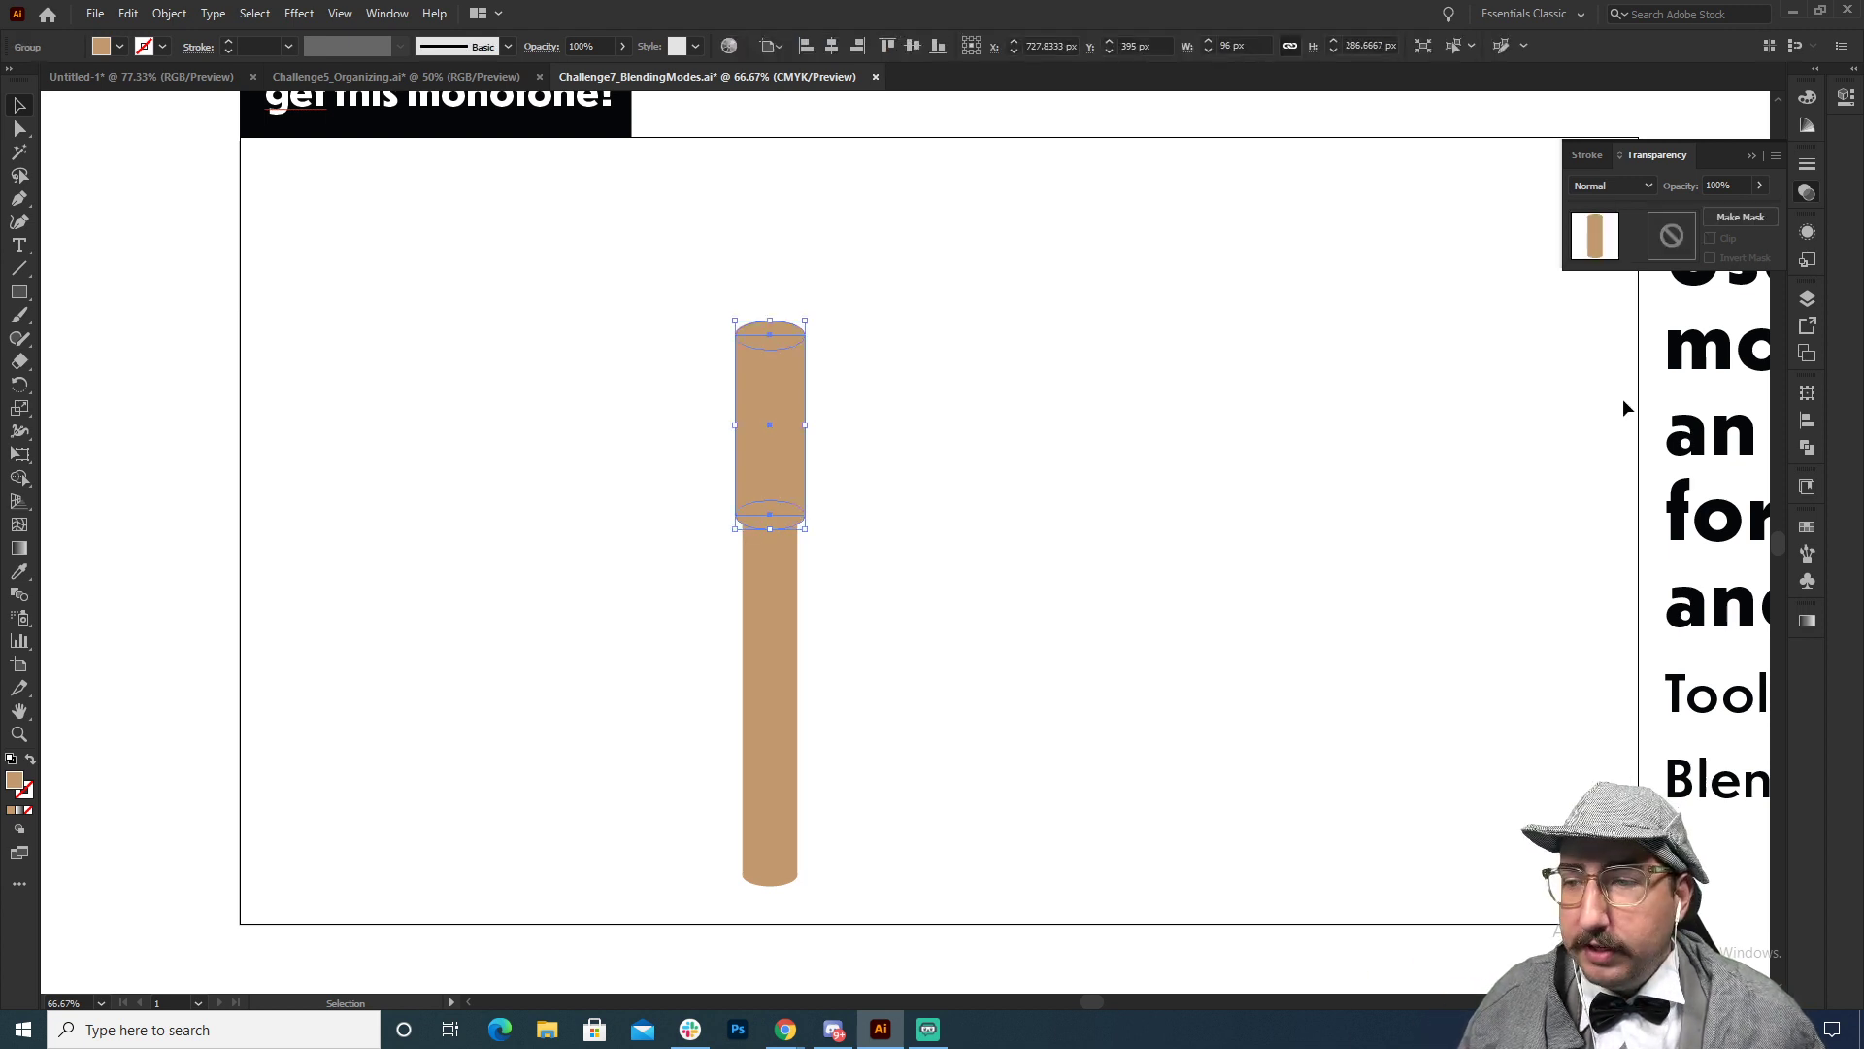
left_click(1806, 528)
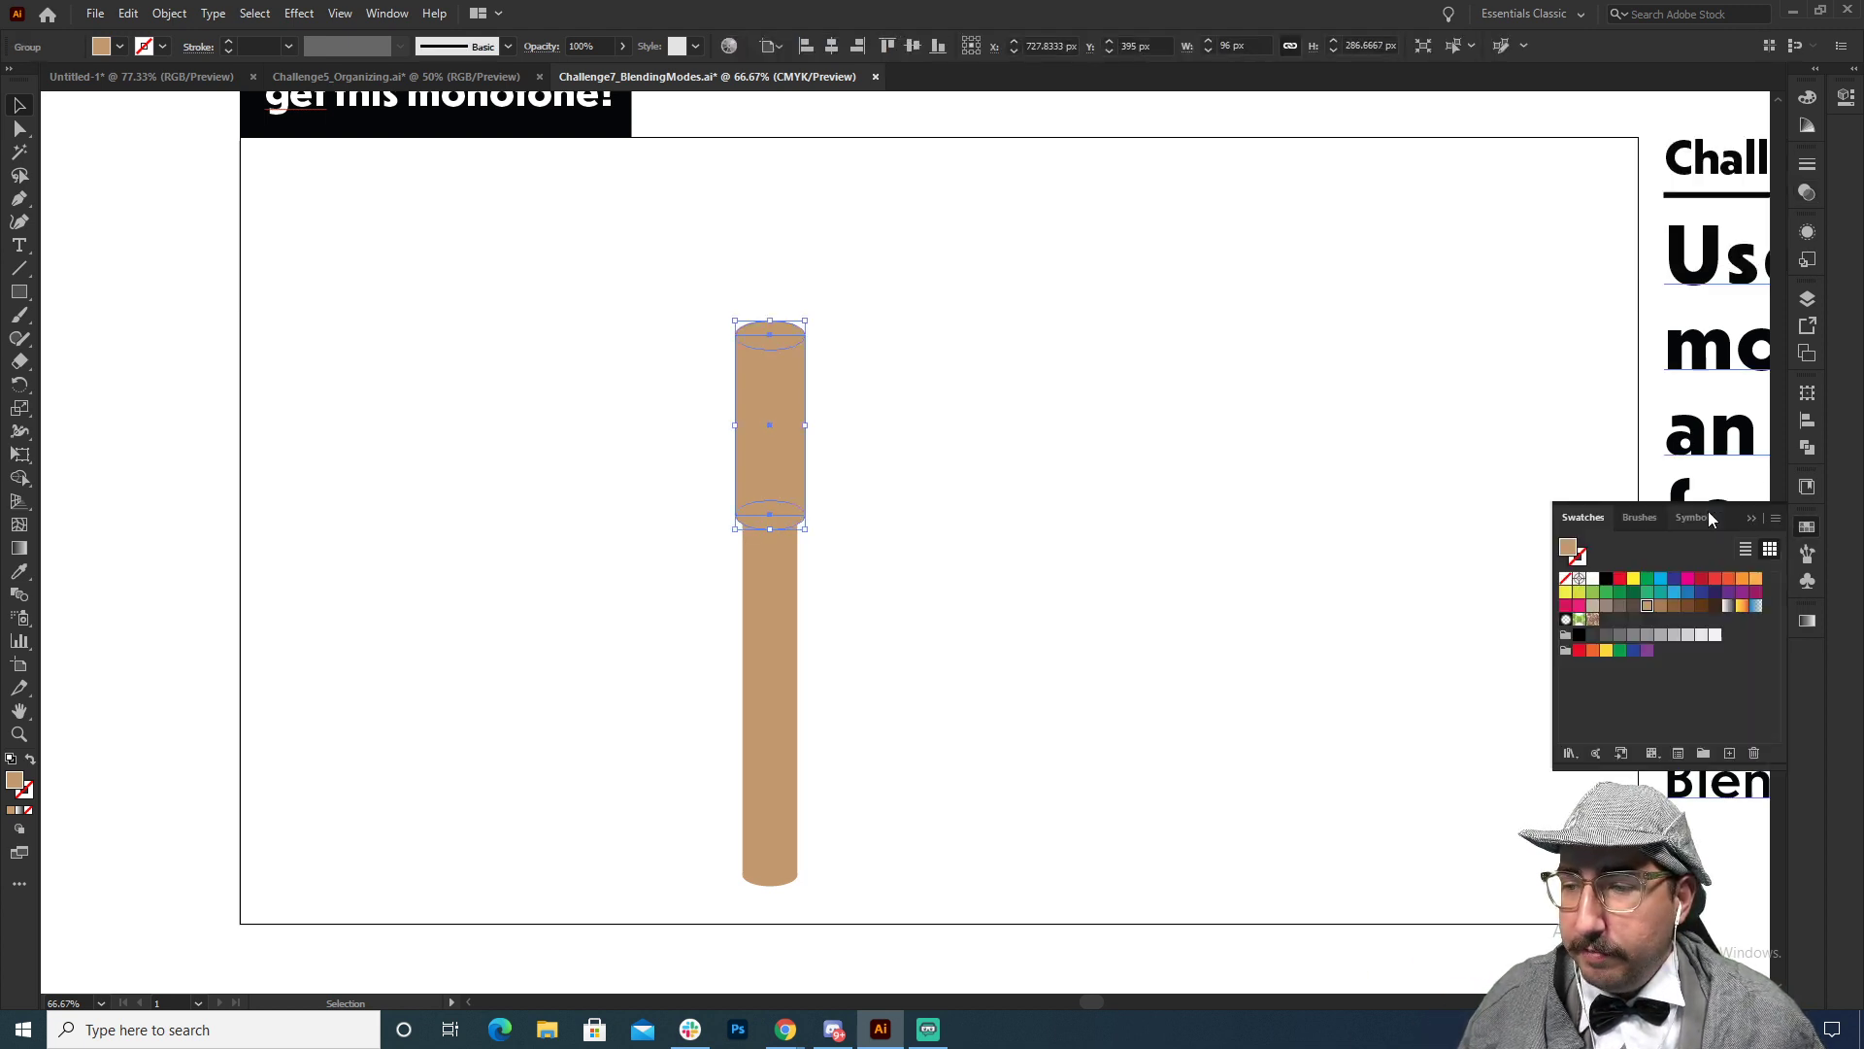
left_click(1619, 580)
key("ctrl+shift+bracketright")
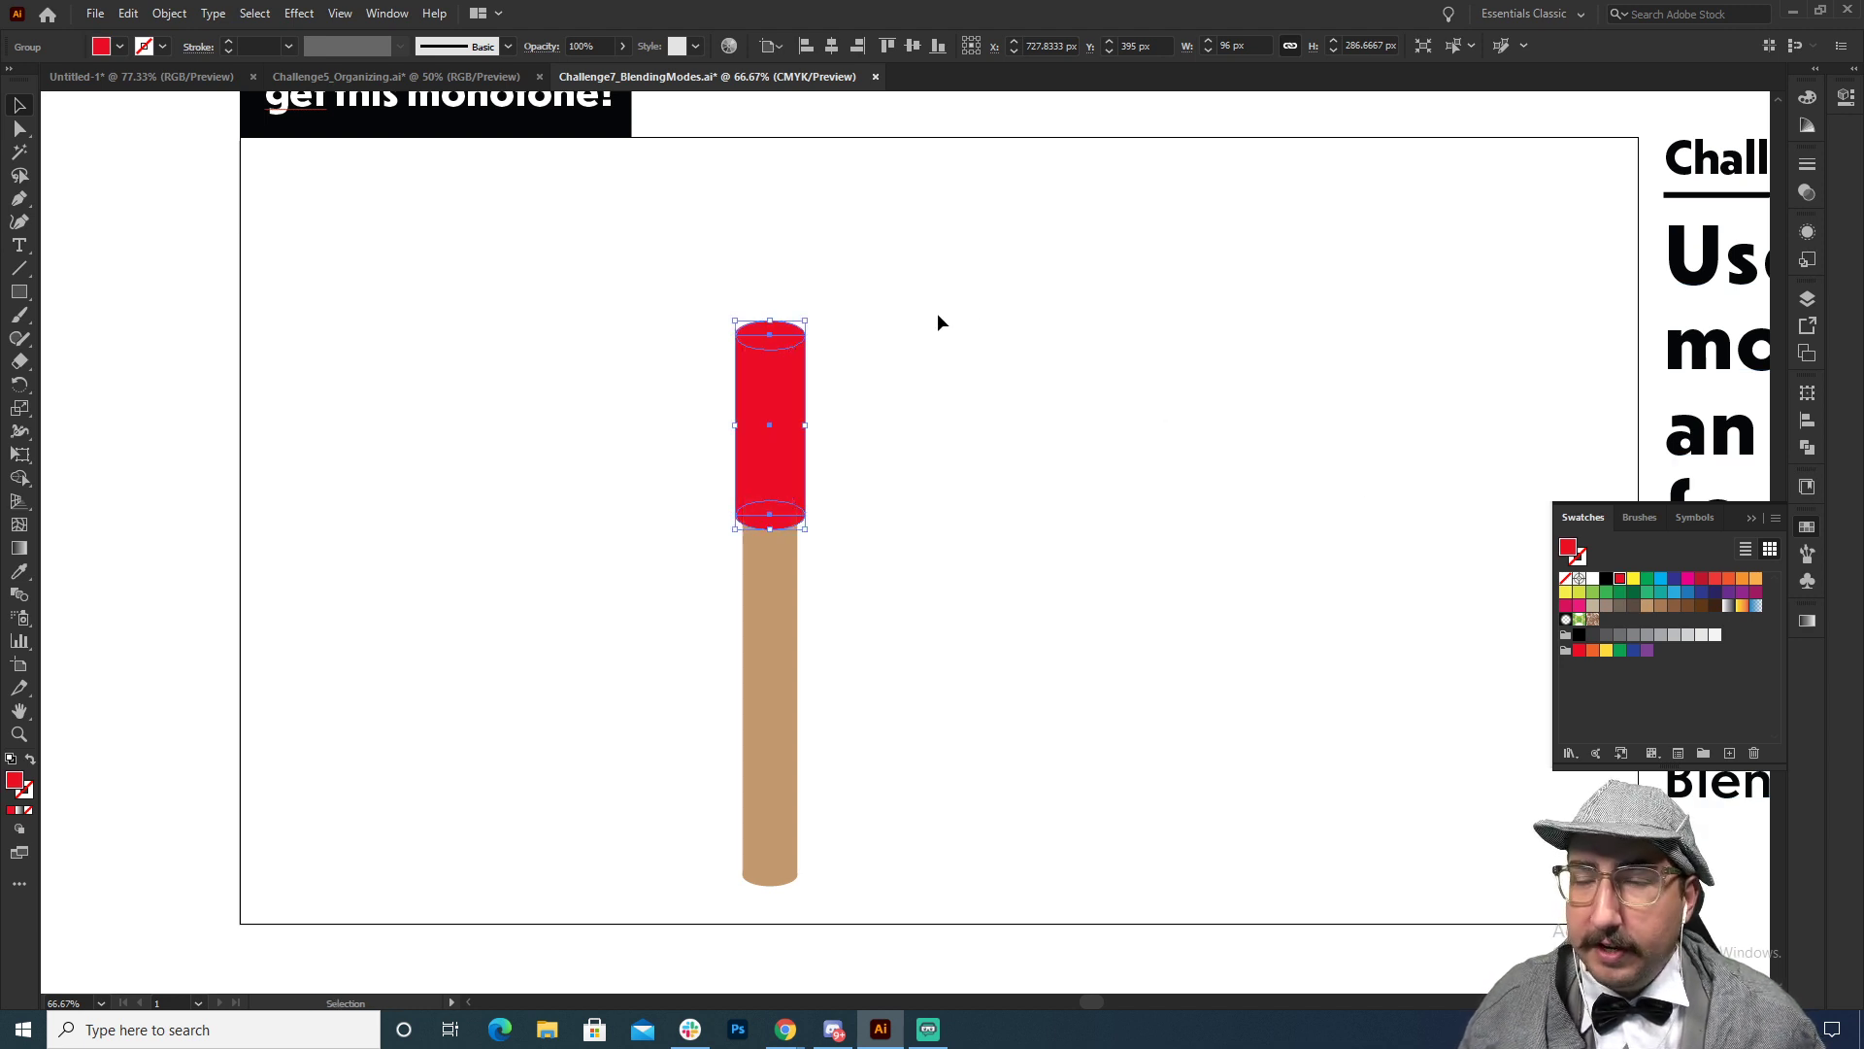
Step: Apply the cap's red fill to the marker body with the Eyedropper
left_click_drag(961, 262, 688, 692)
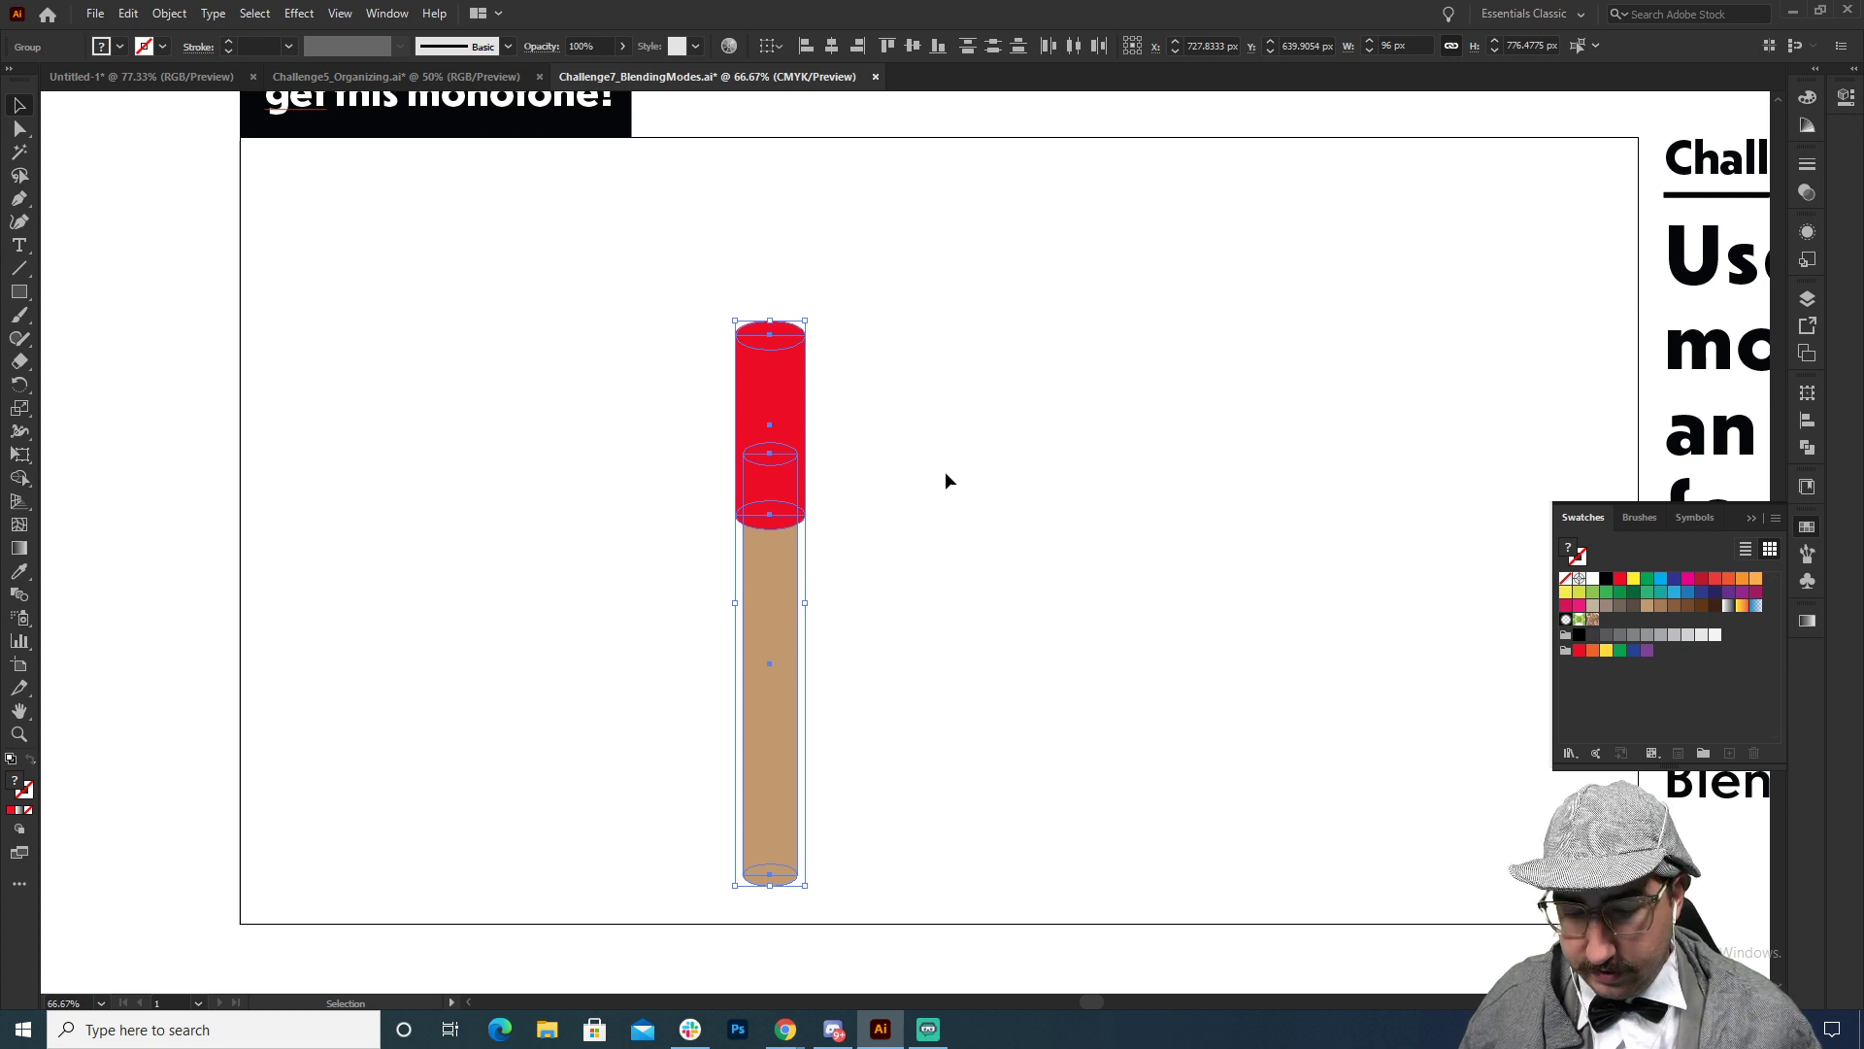
key("i")
left_click(799, 396)
key("v")
Step: Group the cap and body into one marker and move it to the left part of the artboard
left_click_drag(943, 345, 608, 771)
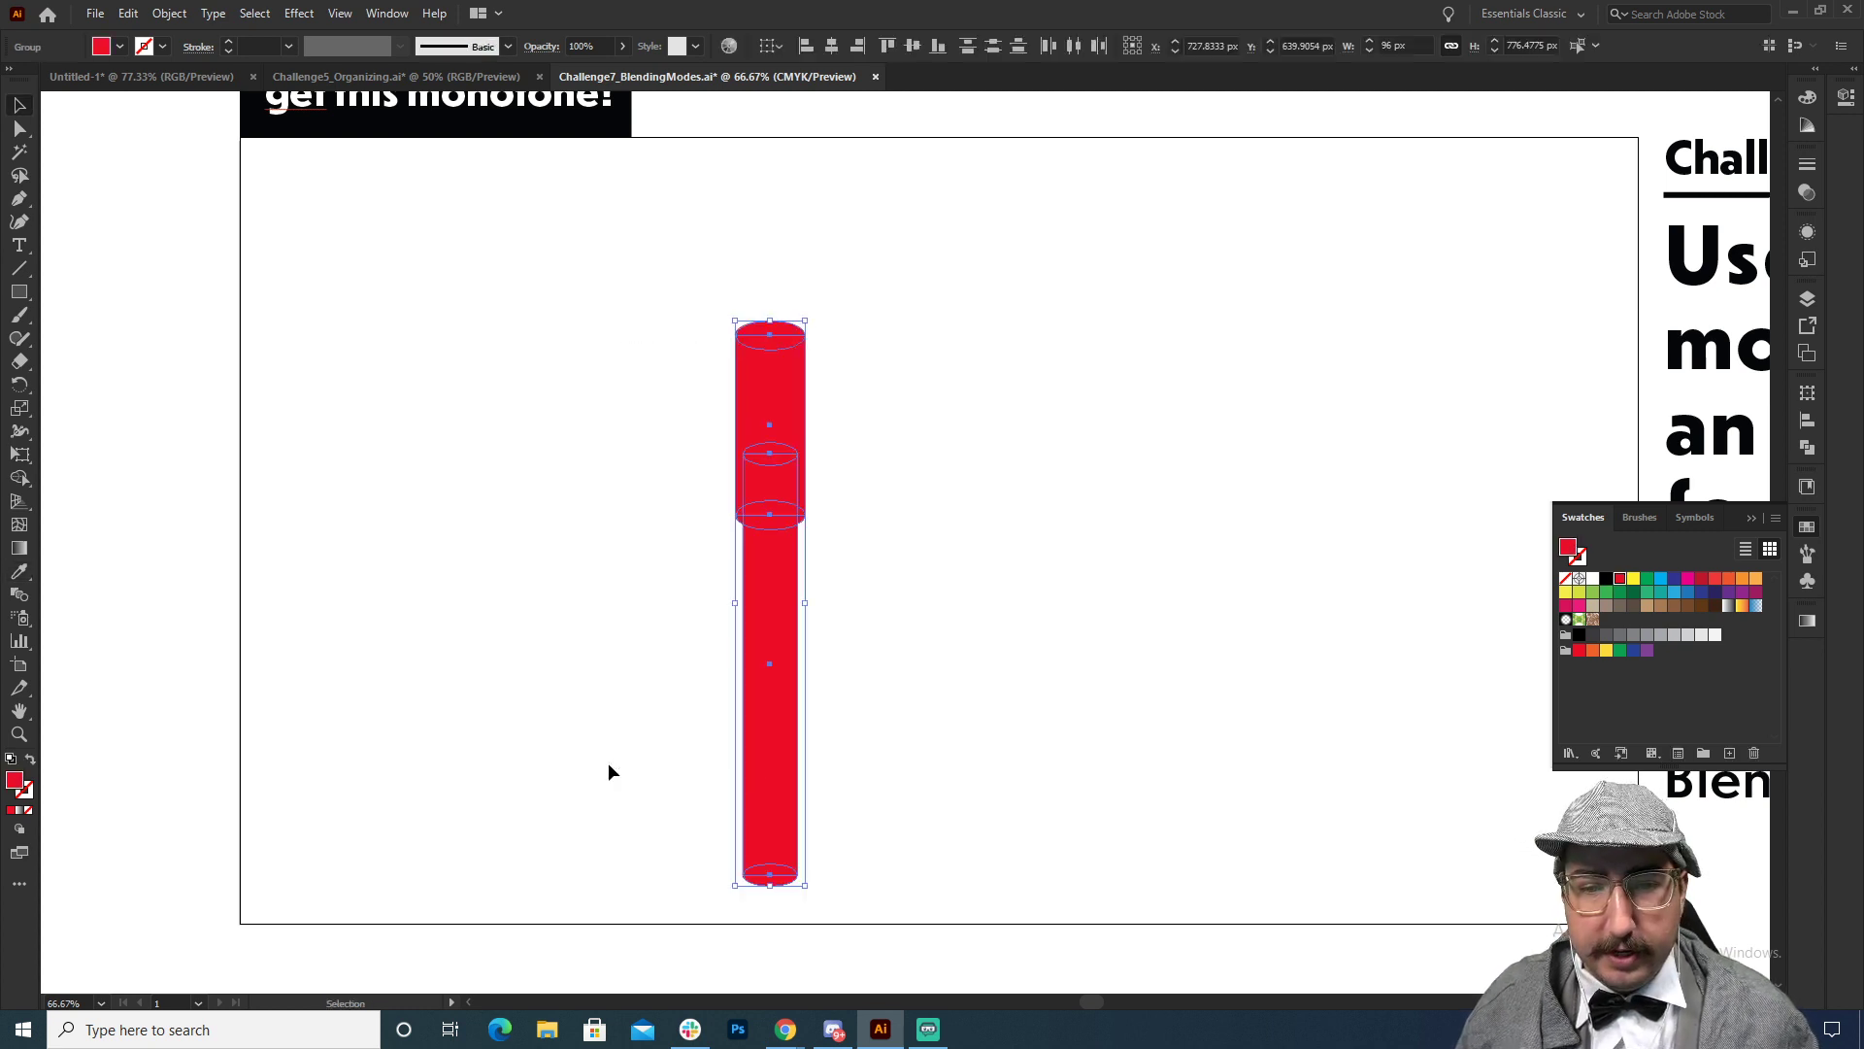
left_click_drag(766, 525, 407, 448)
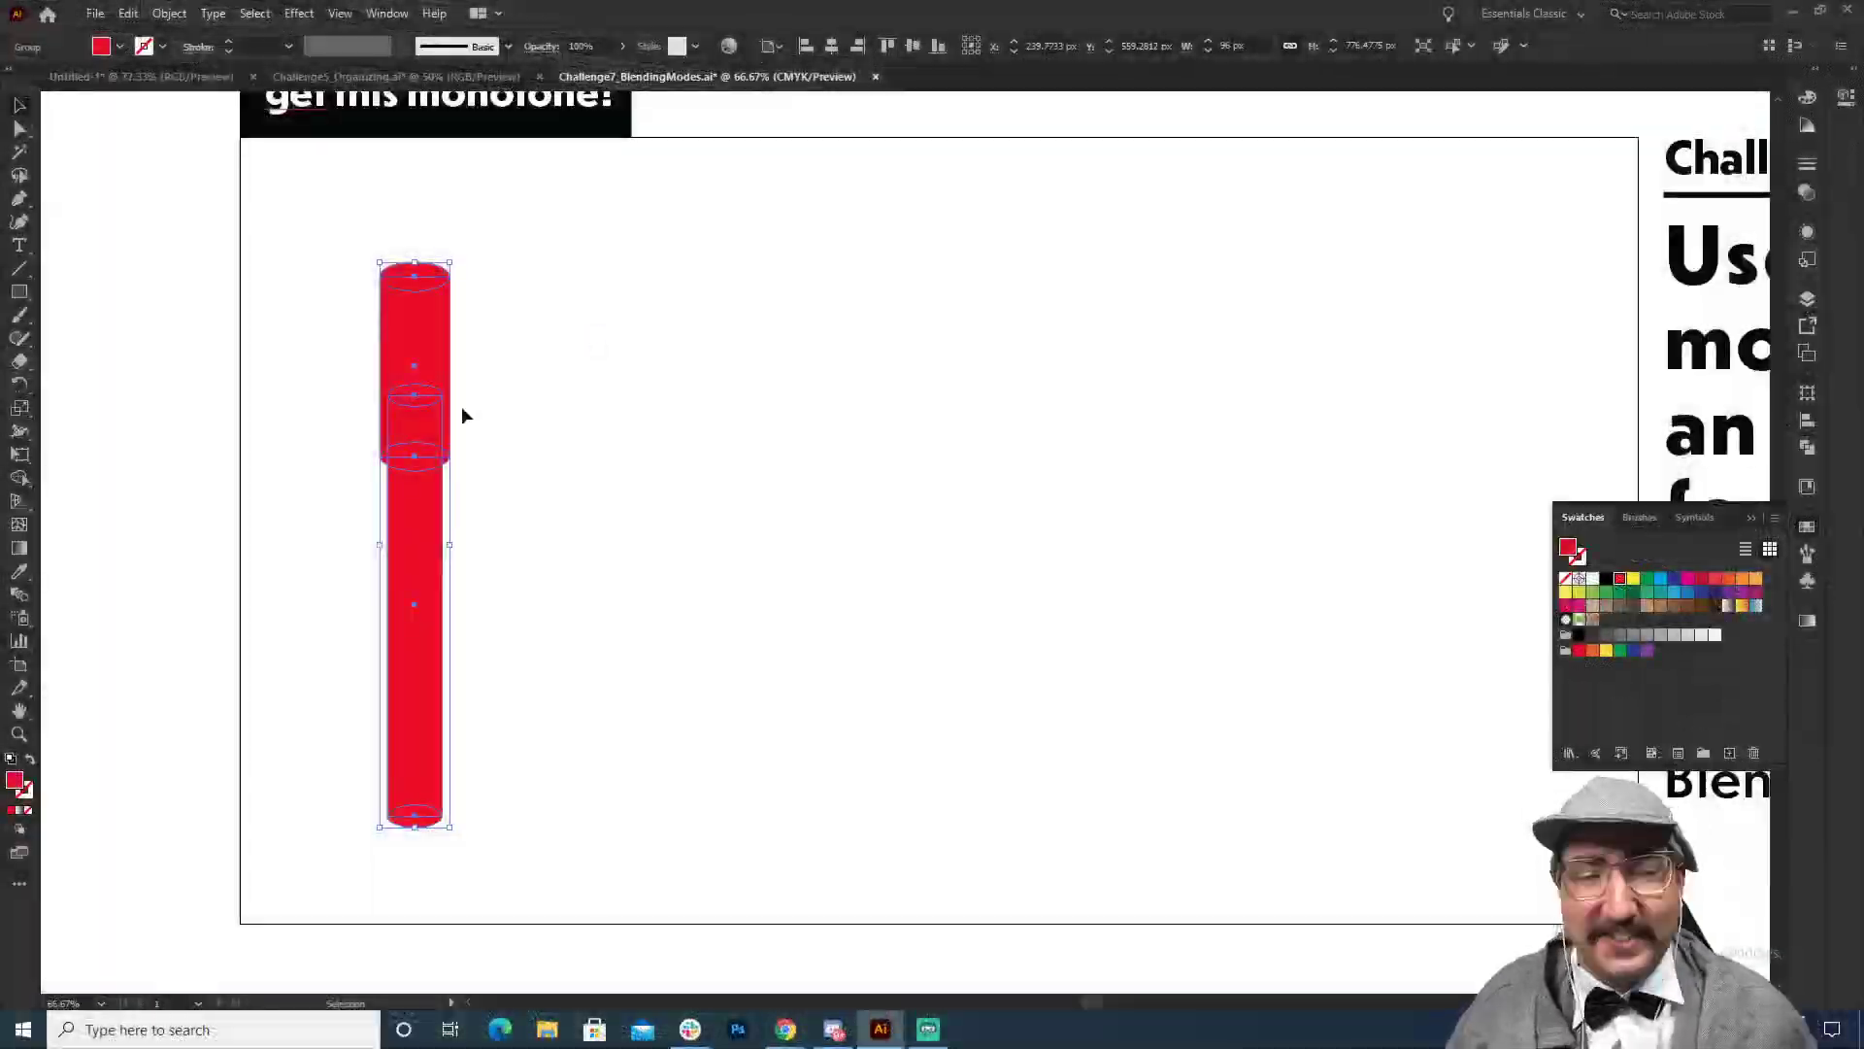
left_click(340, 336)
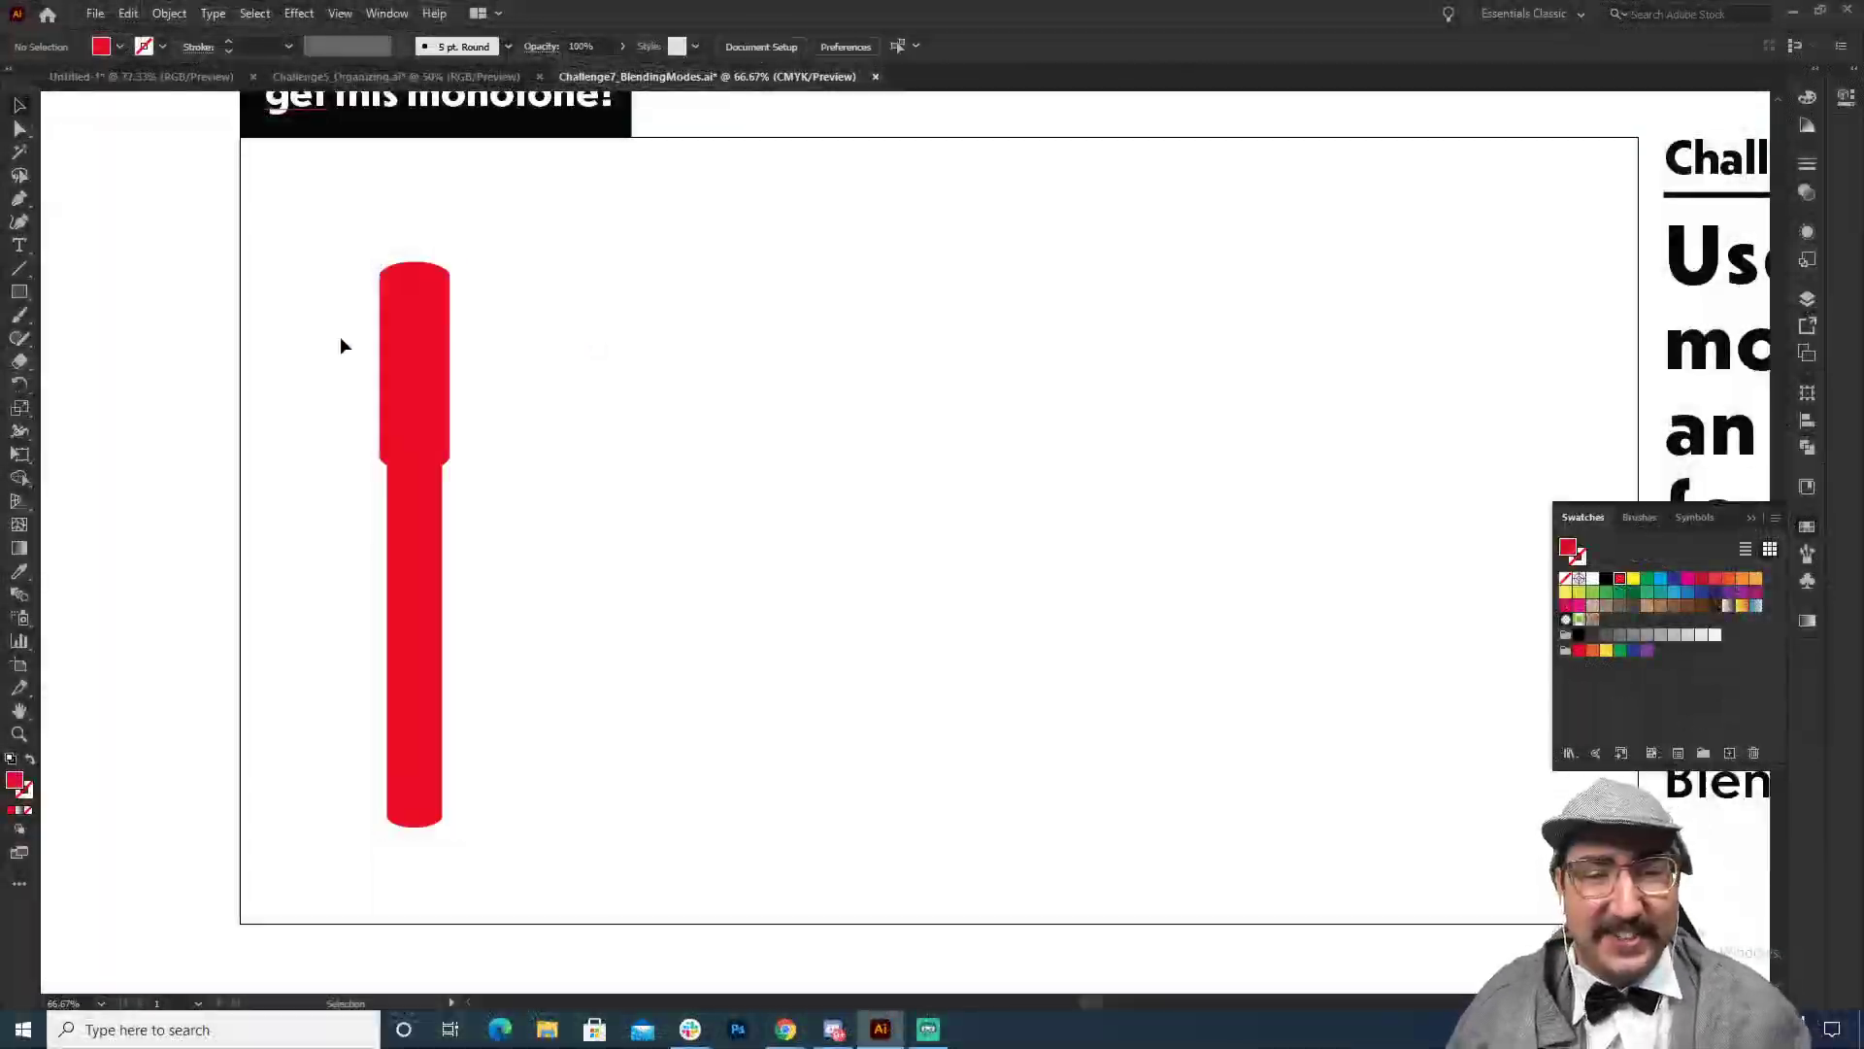
Step: Copy the red marker horizontally and repeat the copy to make a row of six evenly spaced markers
left_click_drag(437, 361, 611, 365)
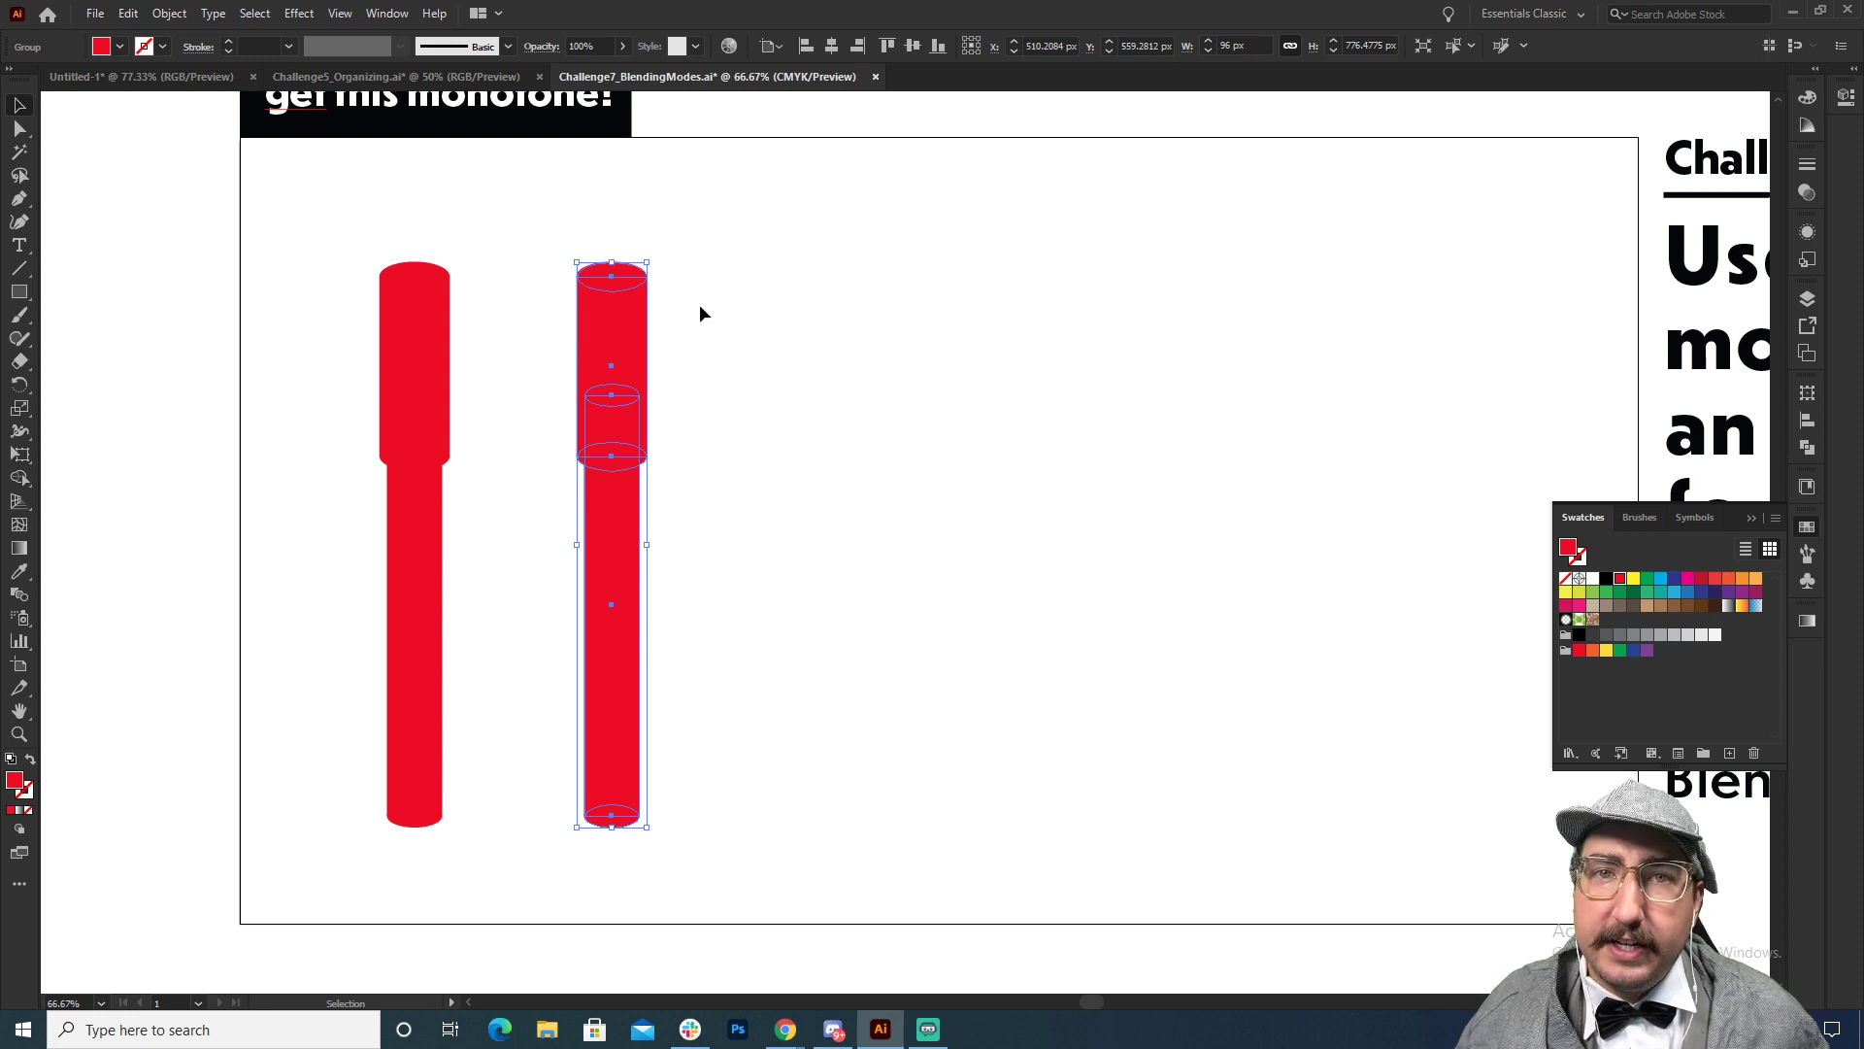
key("ctrl+d")
key("ctrl+d")
key("ctrl+d")
key("ctrl+d")
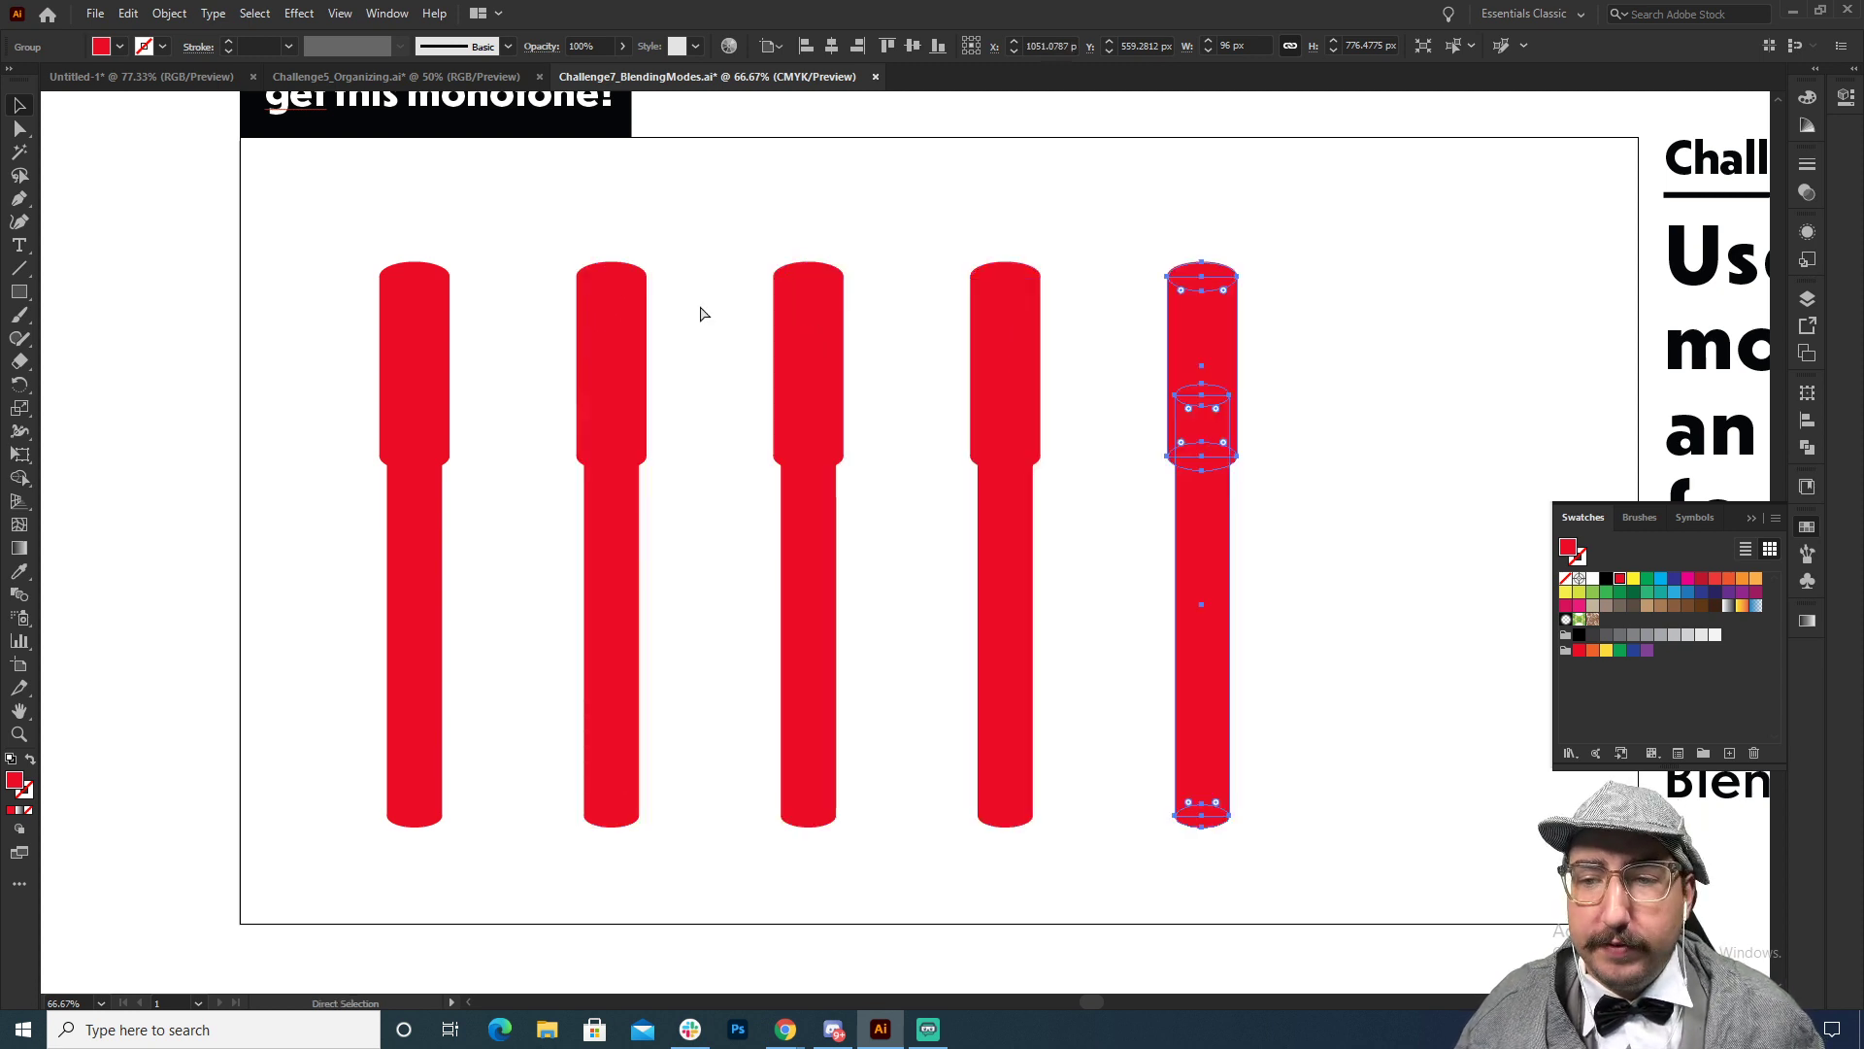
Step: Centre the row of six markers horizontally on the artboard as one temporary group, leaving the markers as separate objects
left_click_drag(325, 255, 1476, 621)
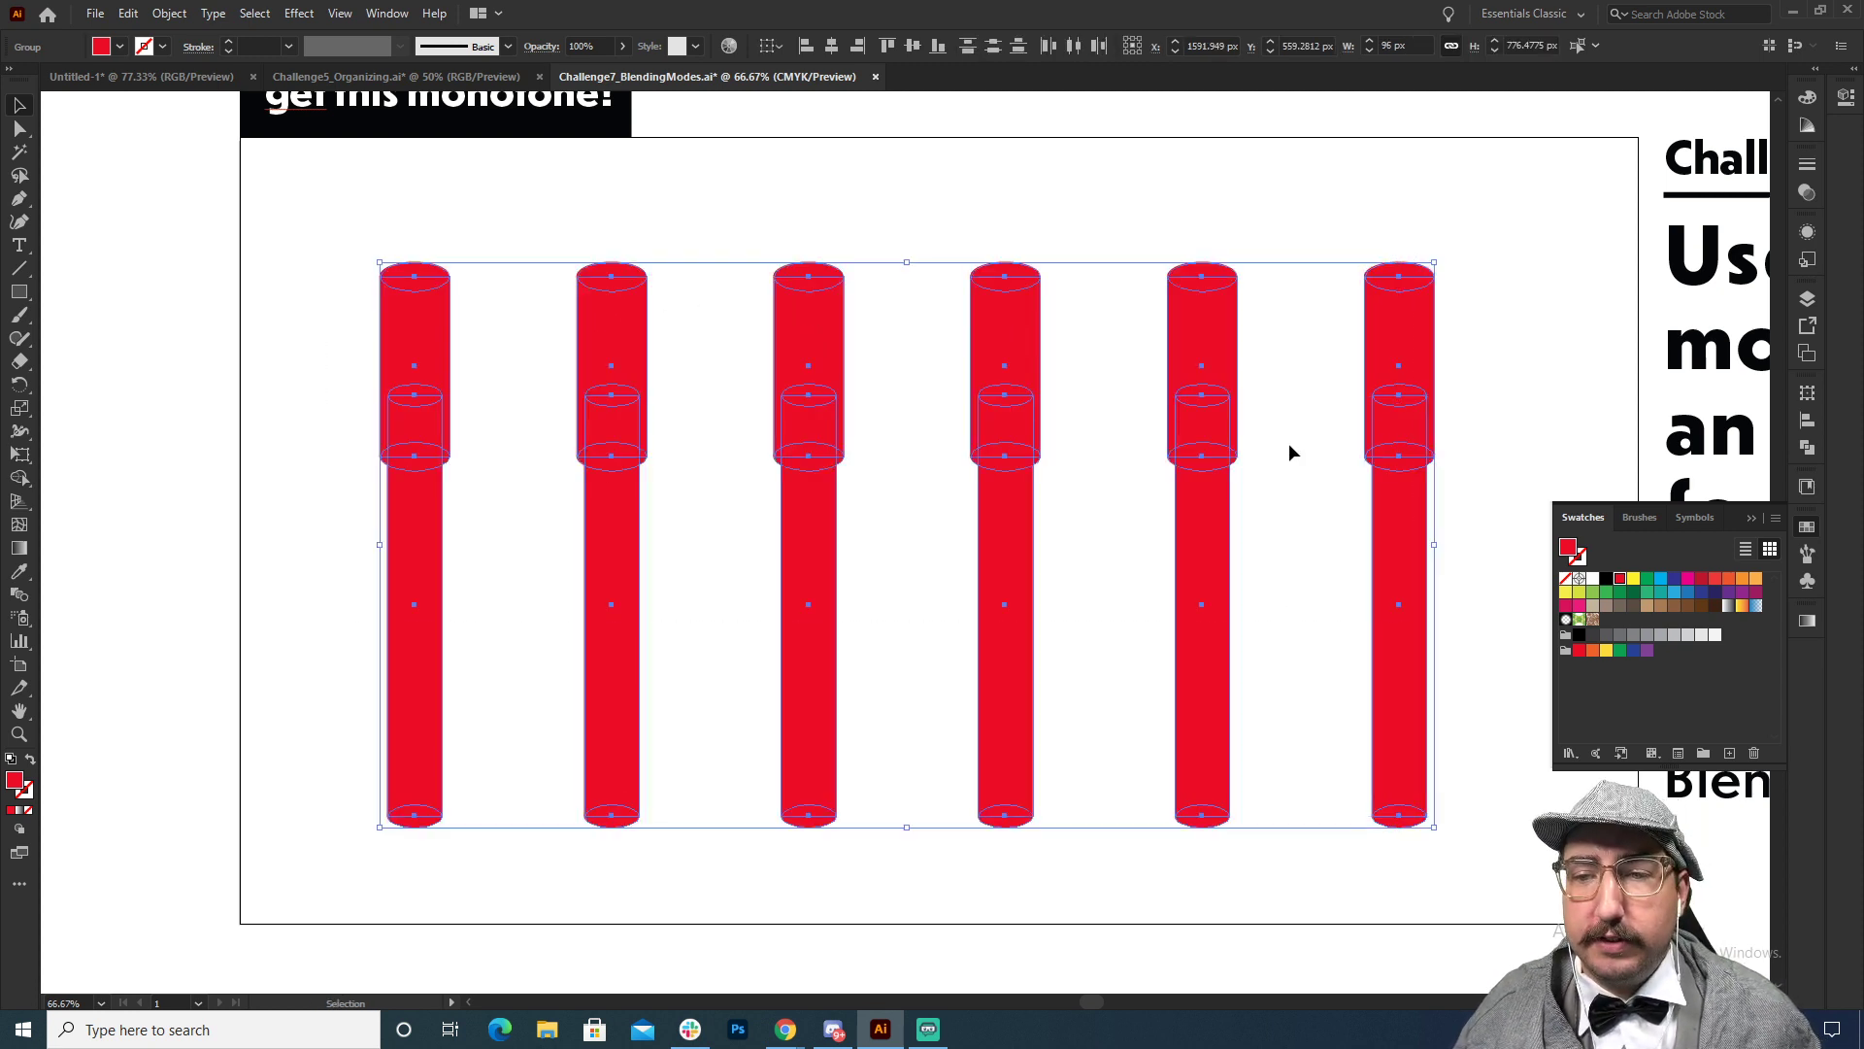
left_click(831, 46)
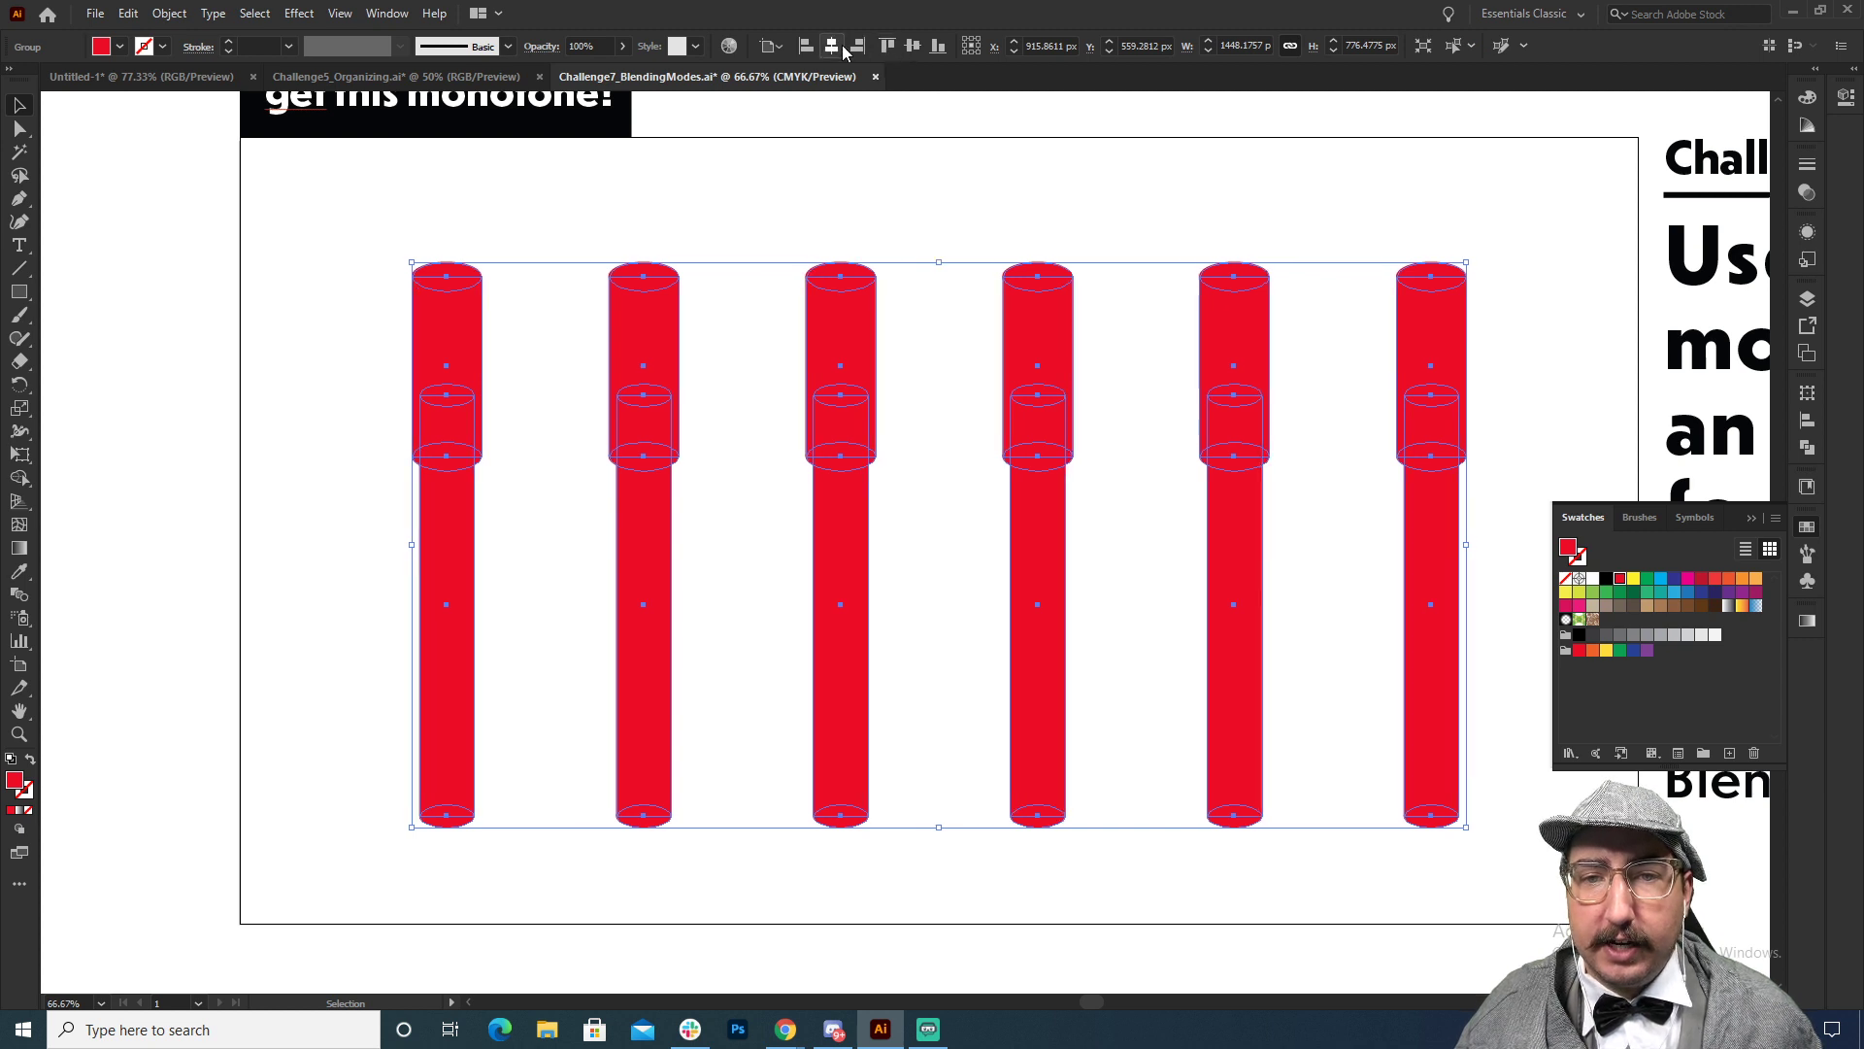
left_click(996, 227)
key("ctrl+a")
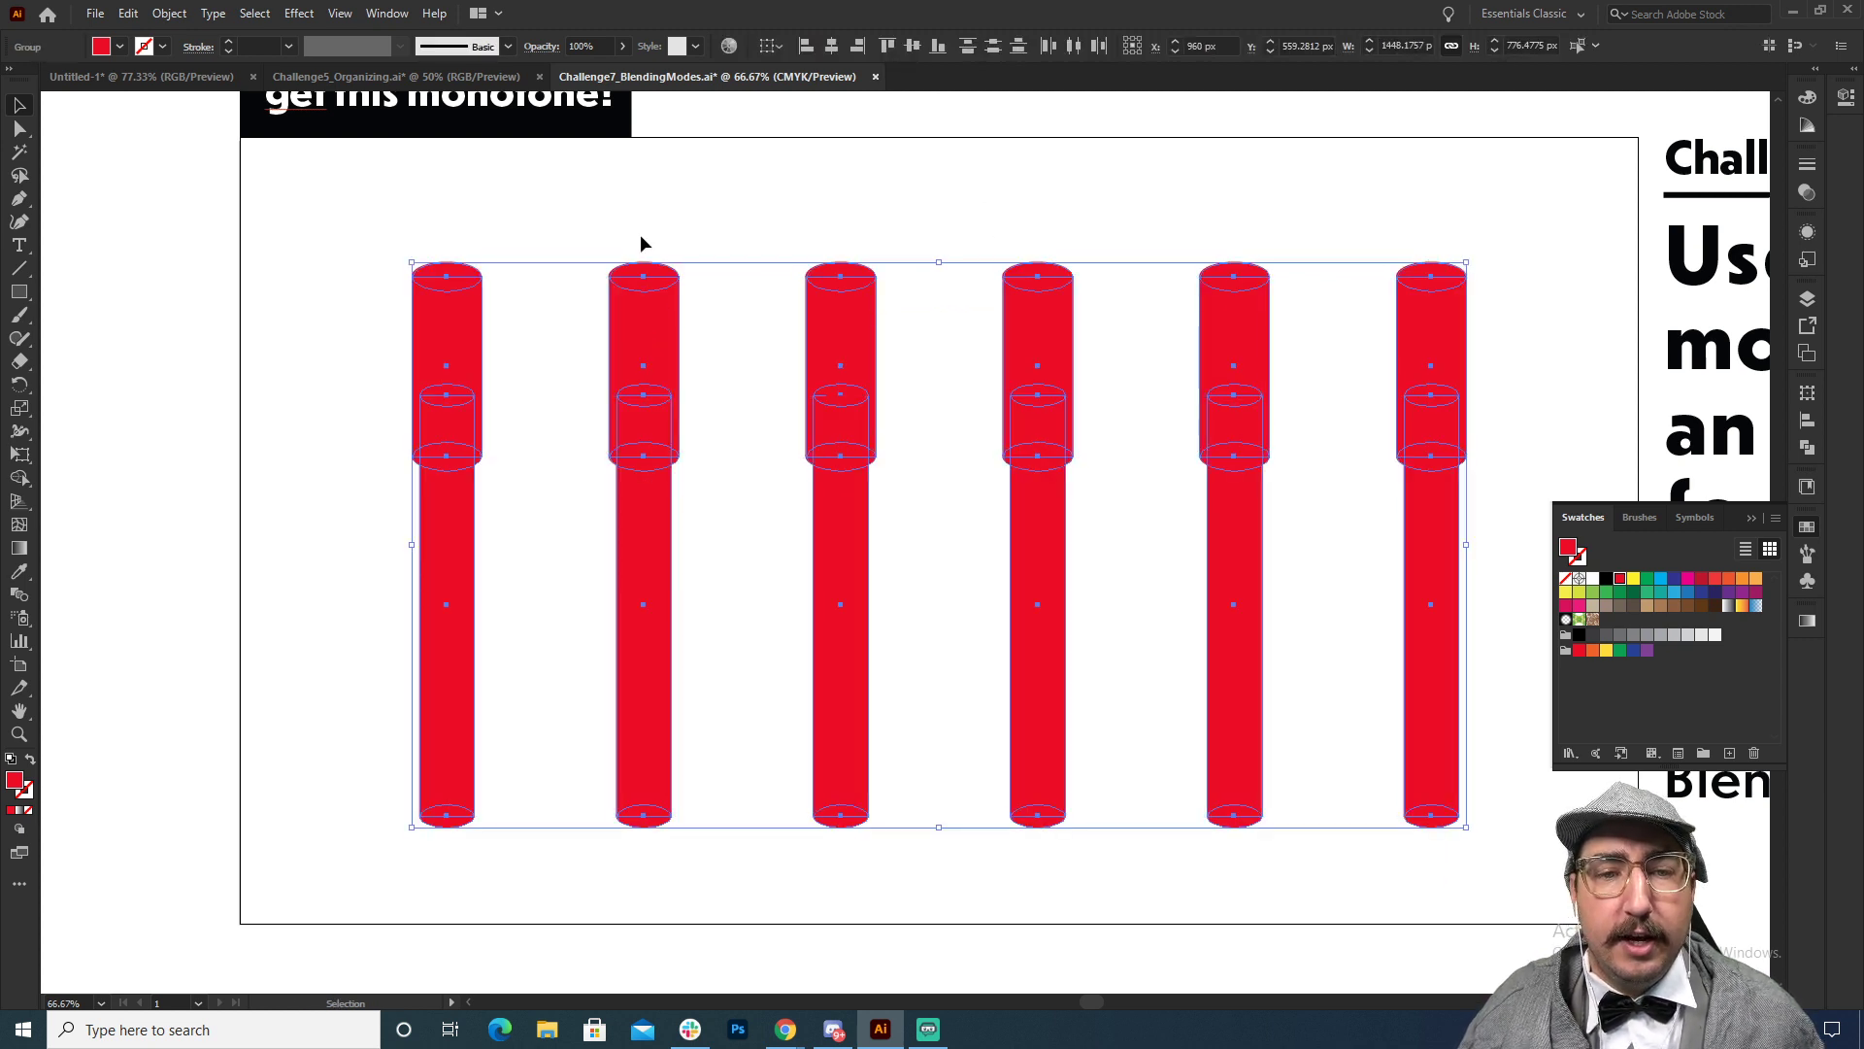
left_click(640, 243)
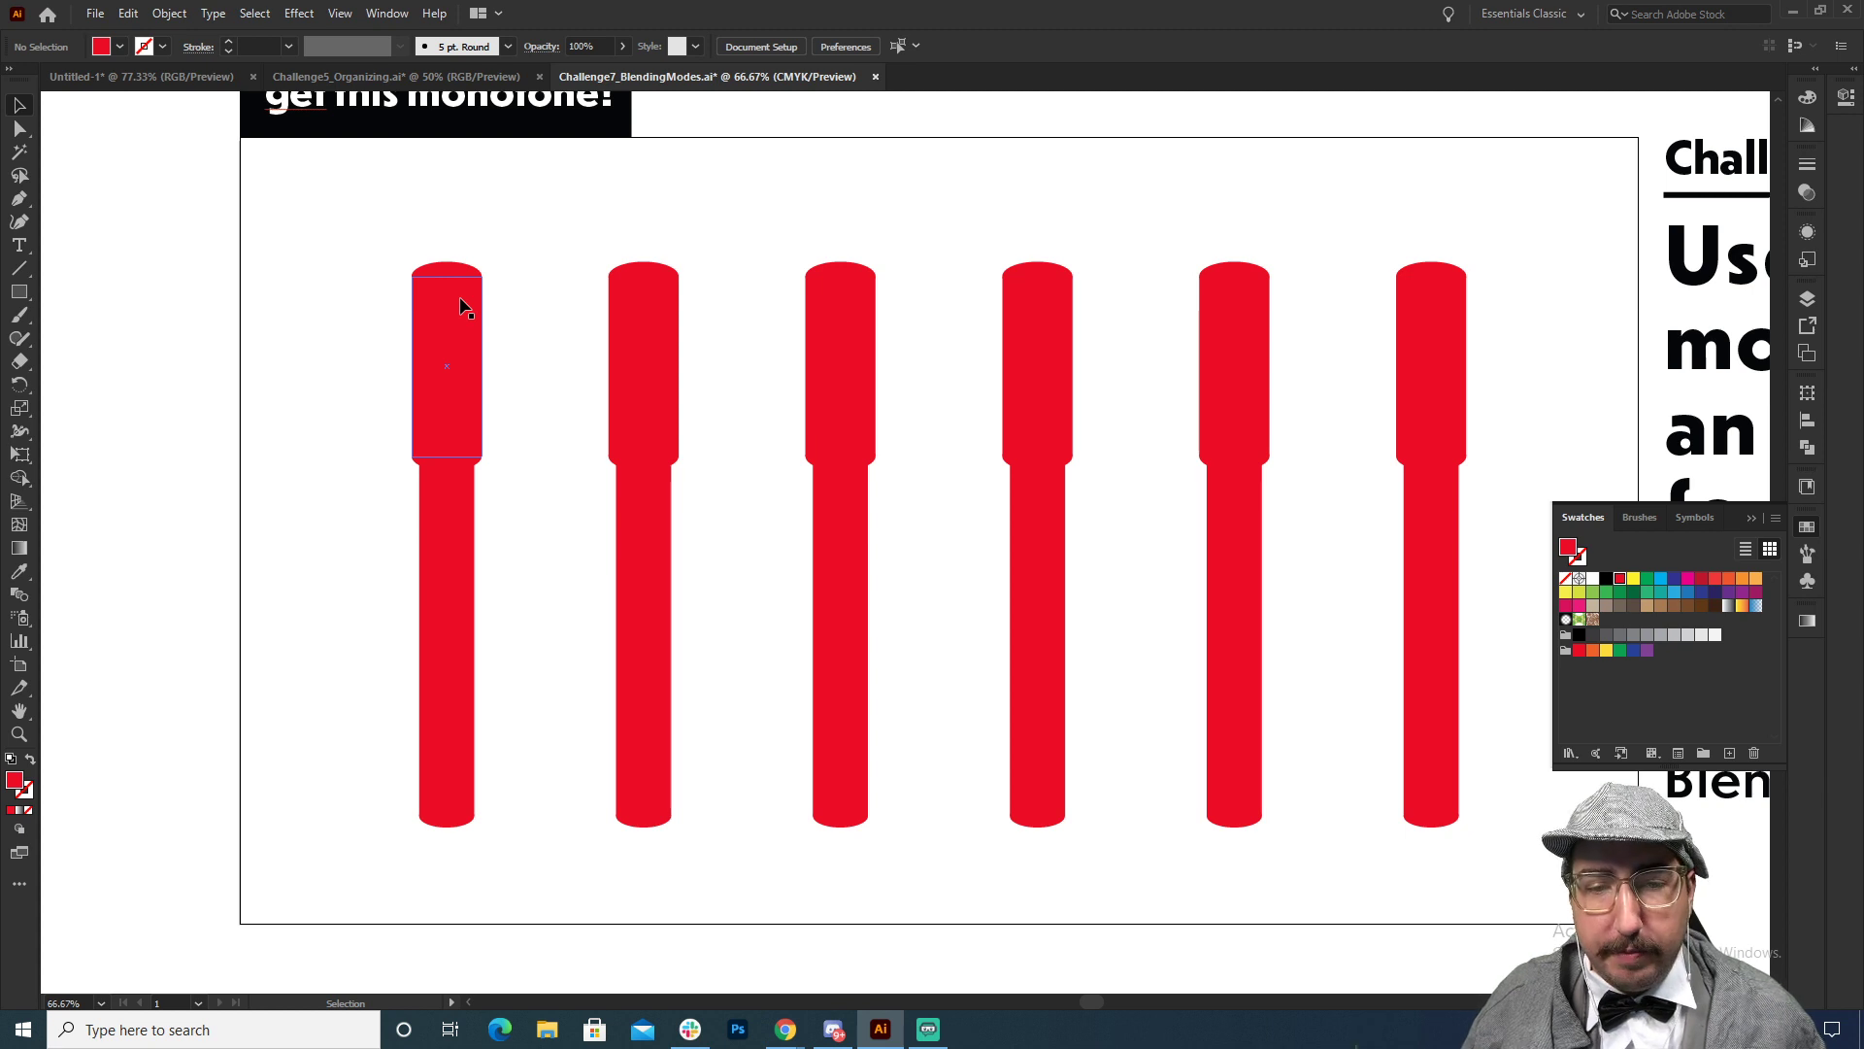
Step: Recolour the second to sixth markers green, yellow, magenta, orange and brown, in that order
left_click(643, 342)
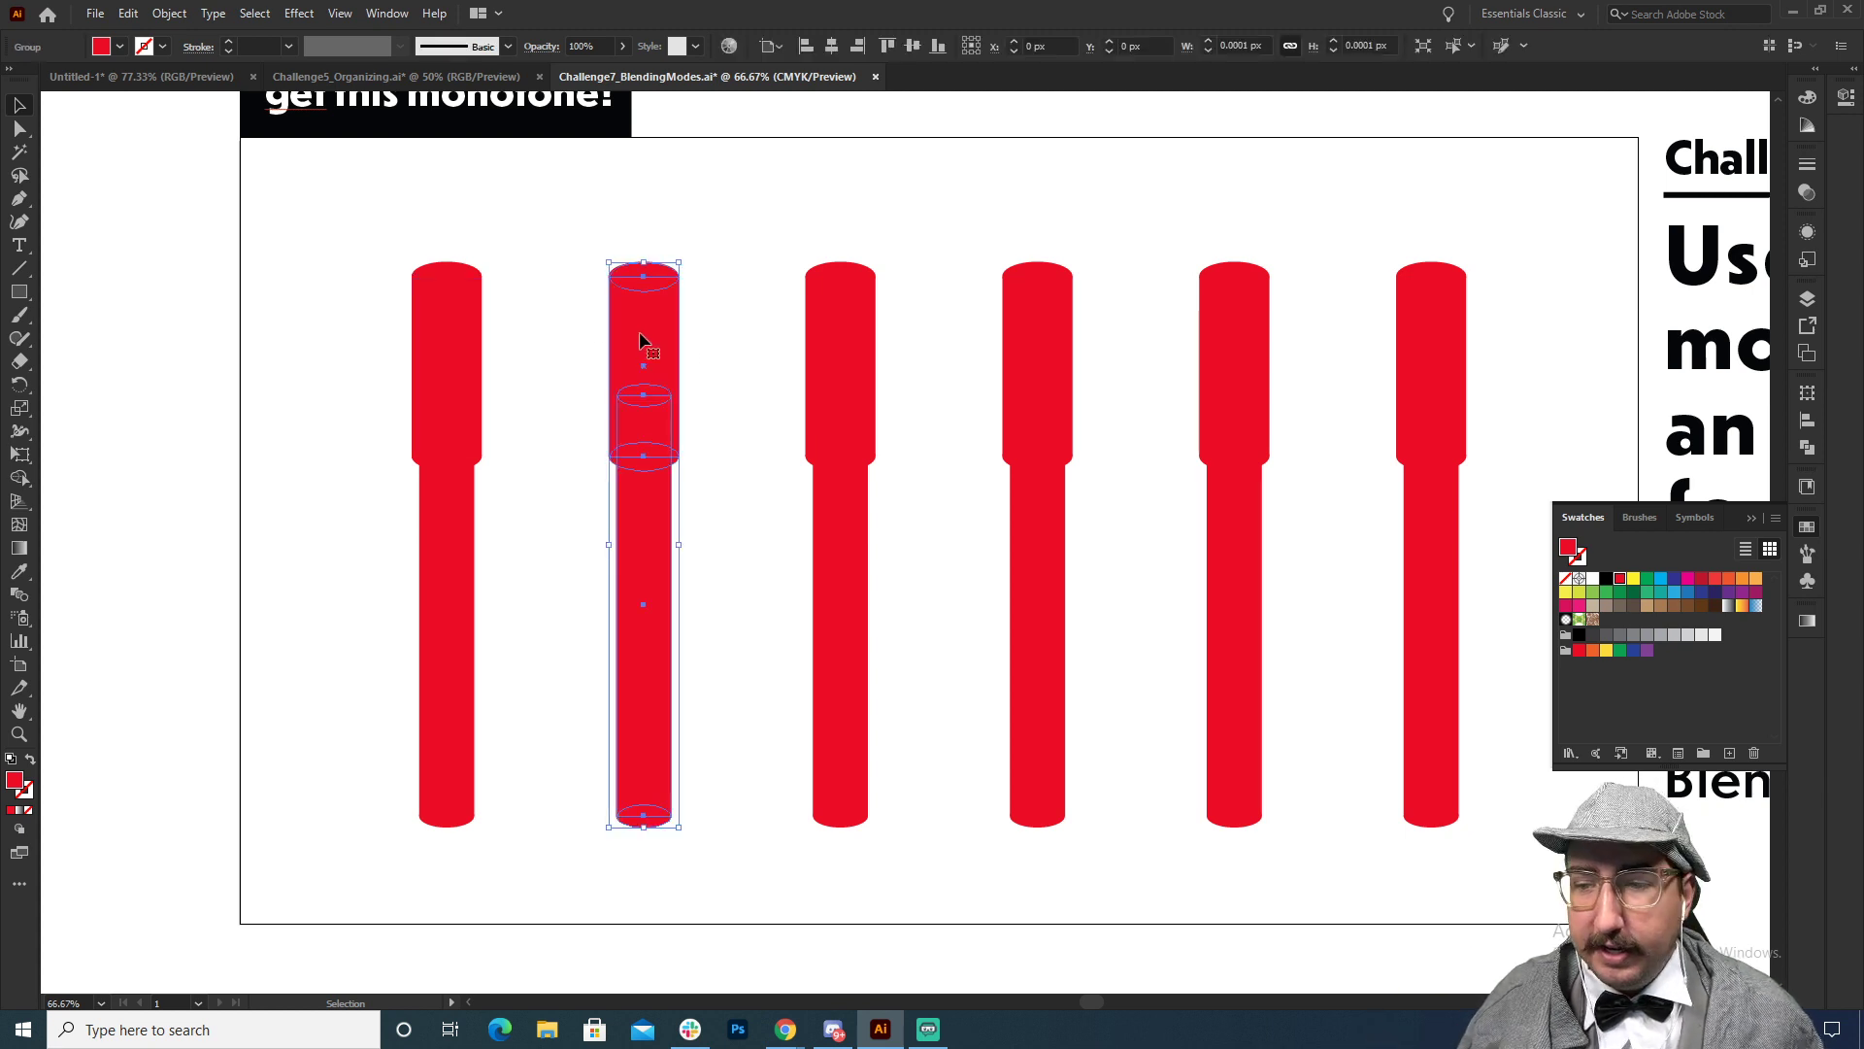
left_click(1646, 580)
left_click(841, 304)
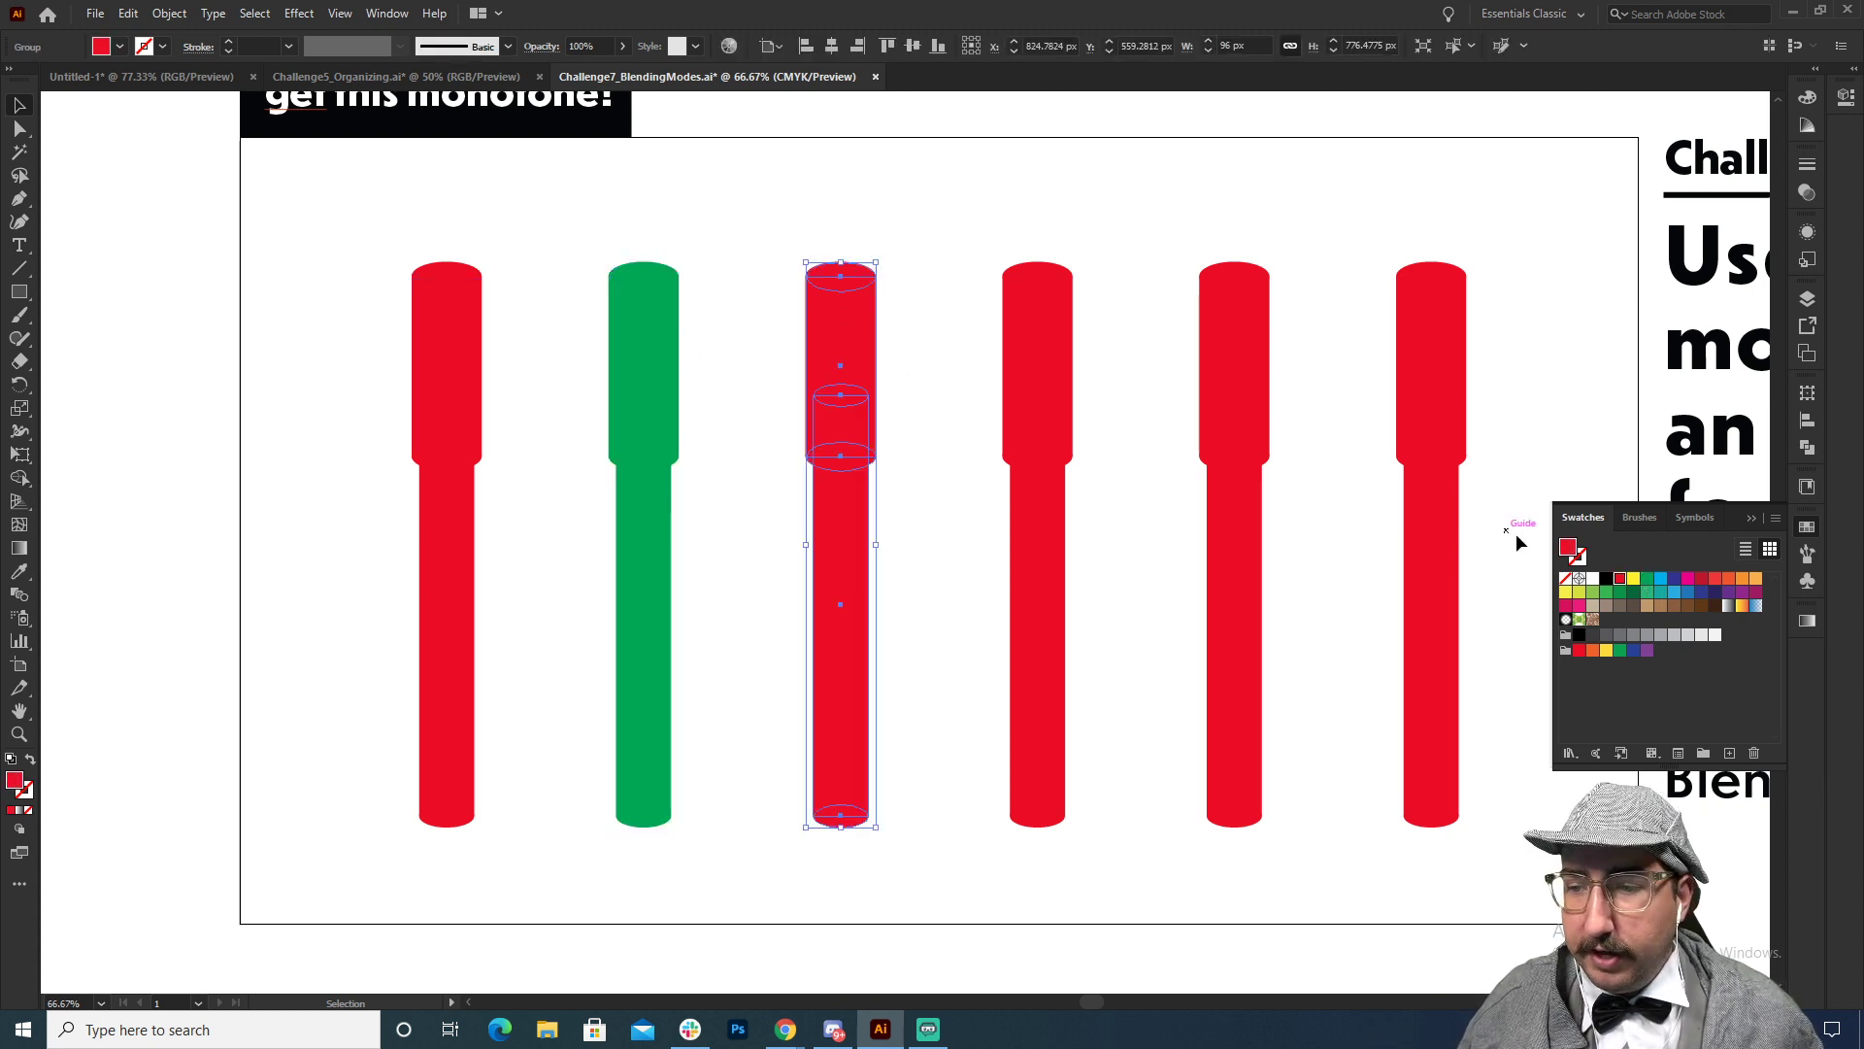
left_click(1635, 581)
left_click(1048, 379)
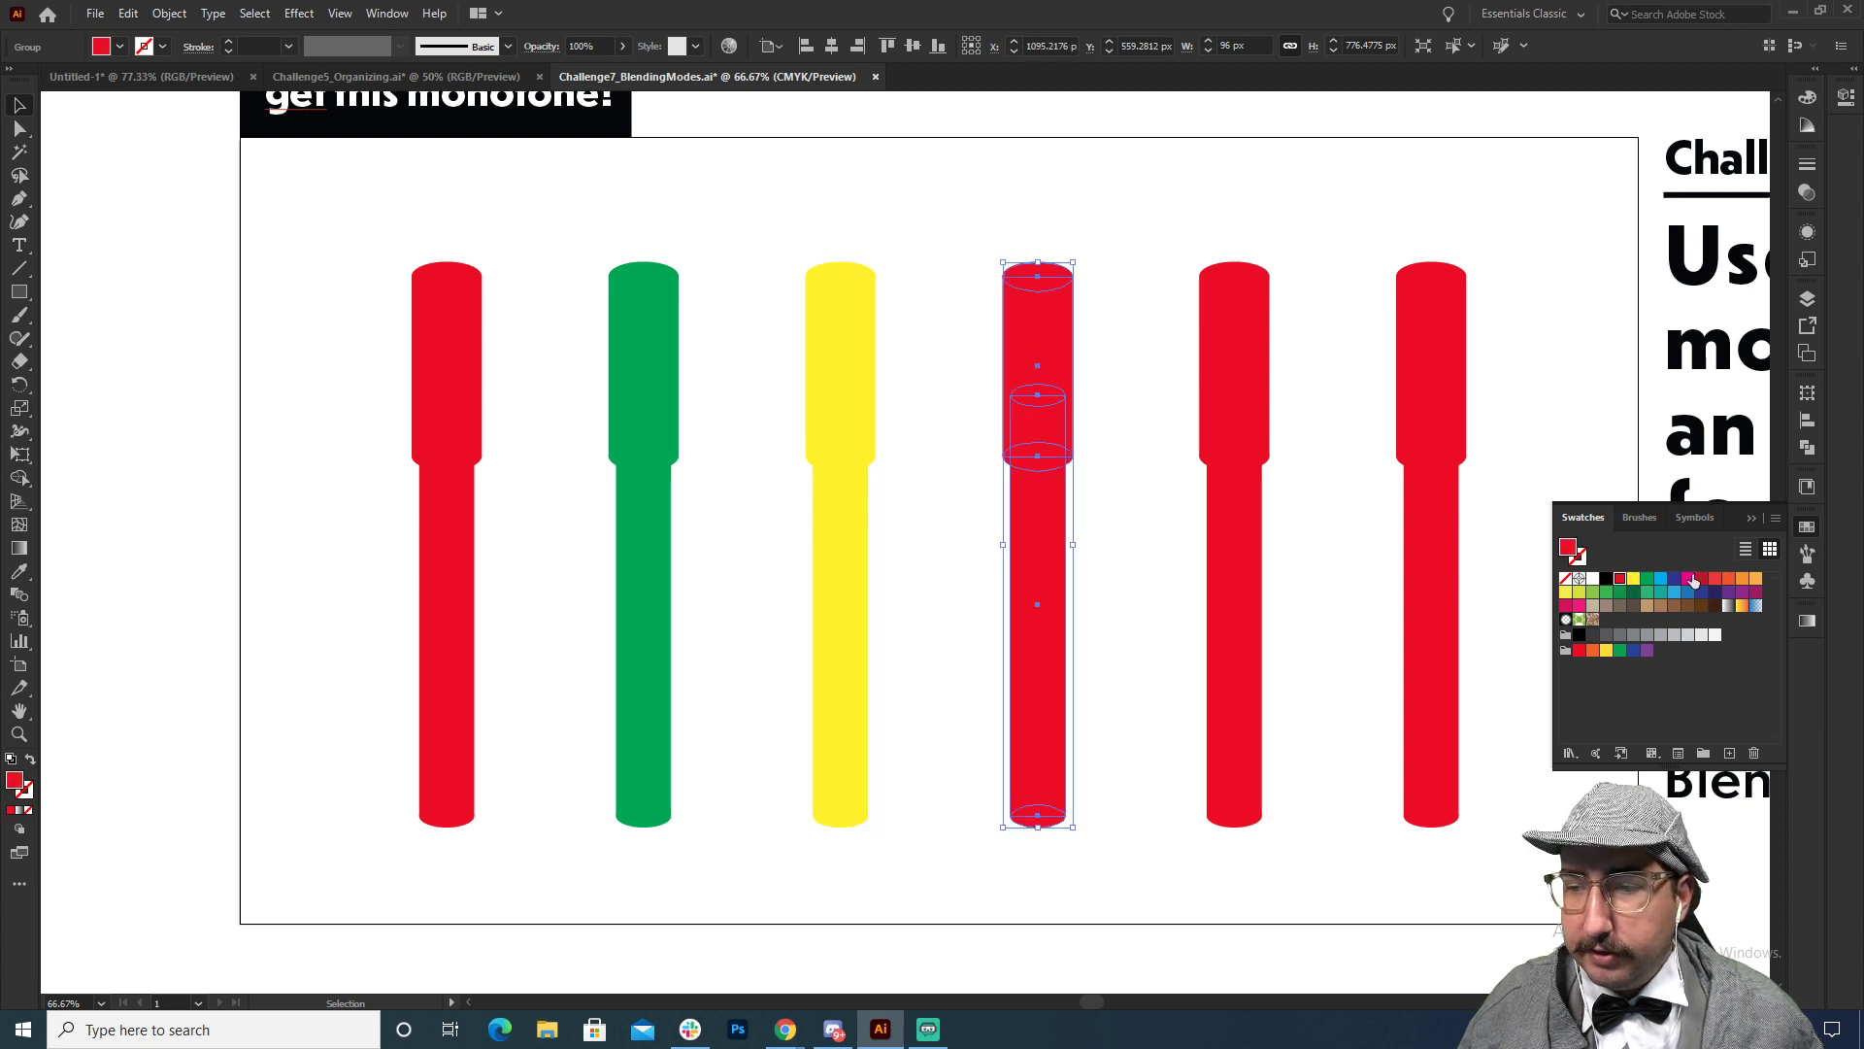
left_click(1267, 338)
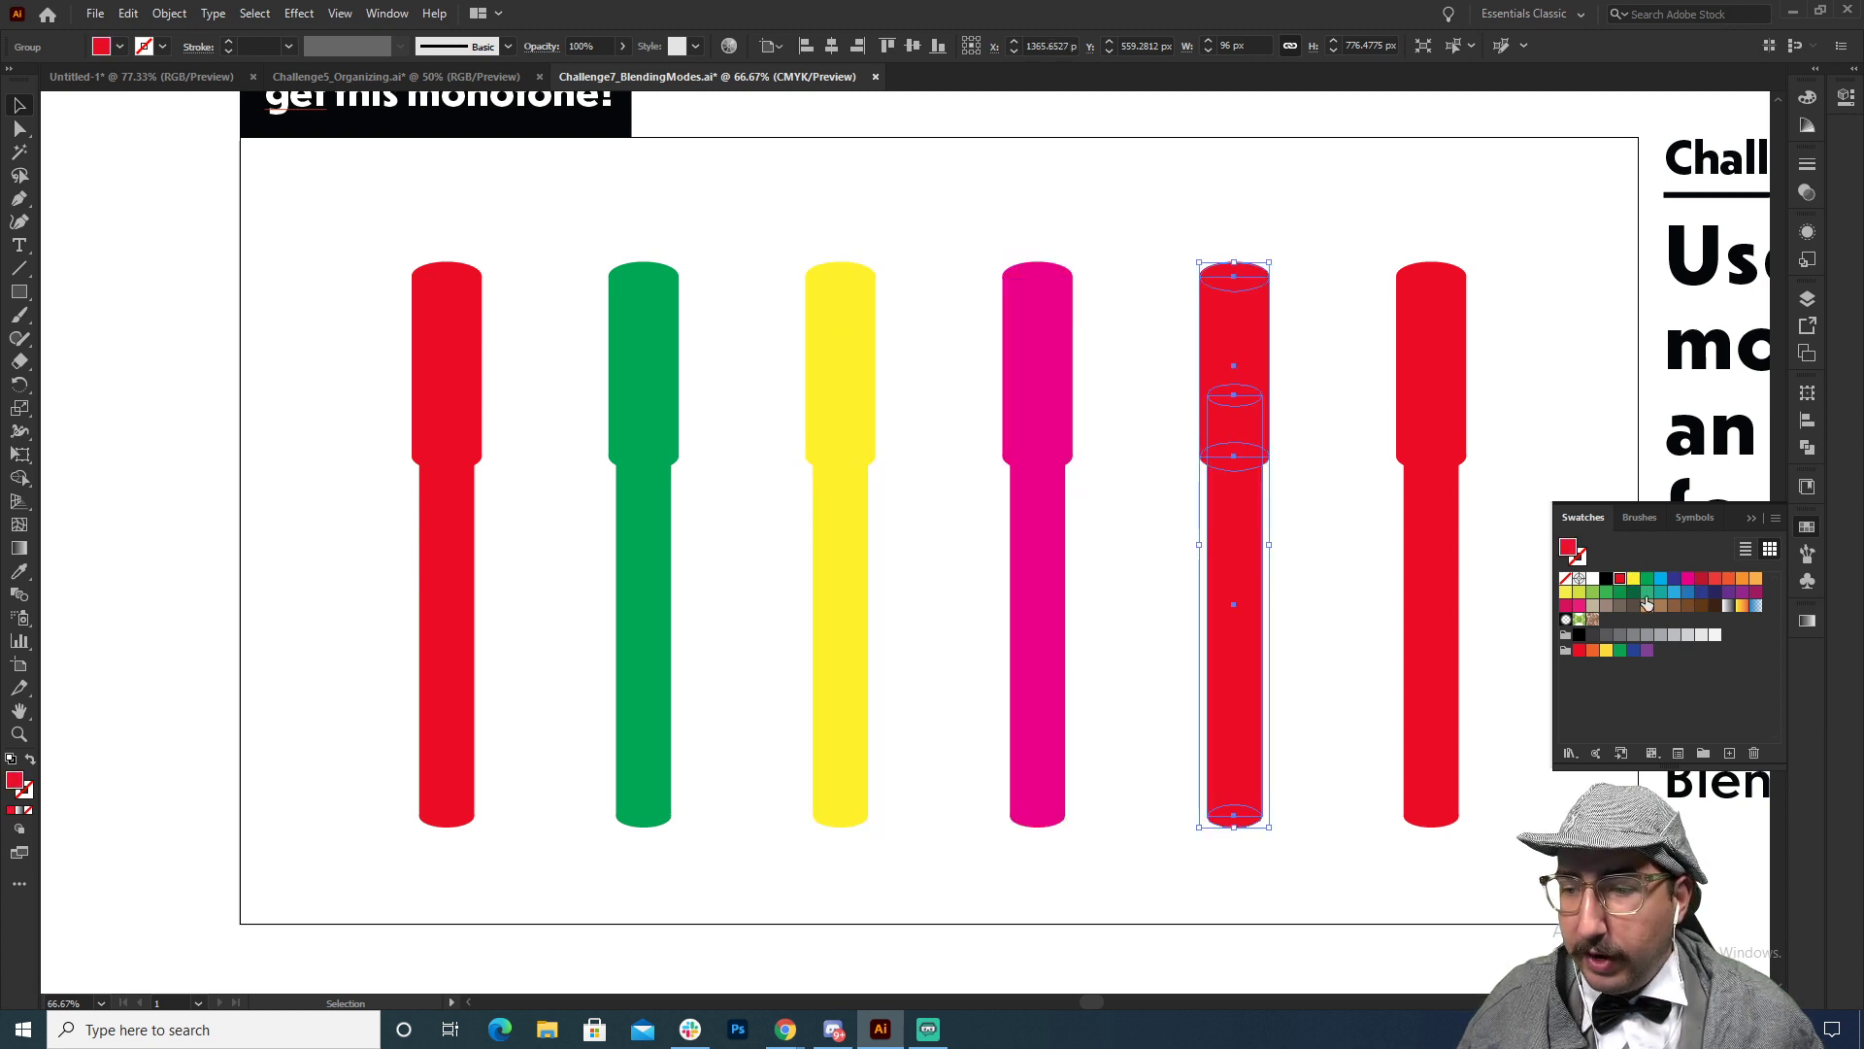
left_click(1721, 587)
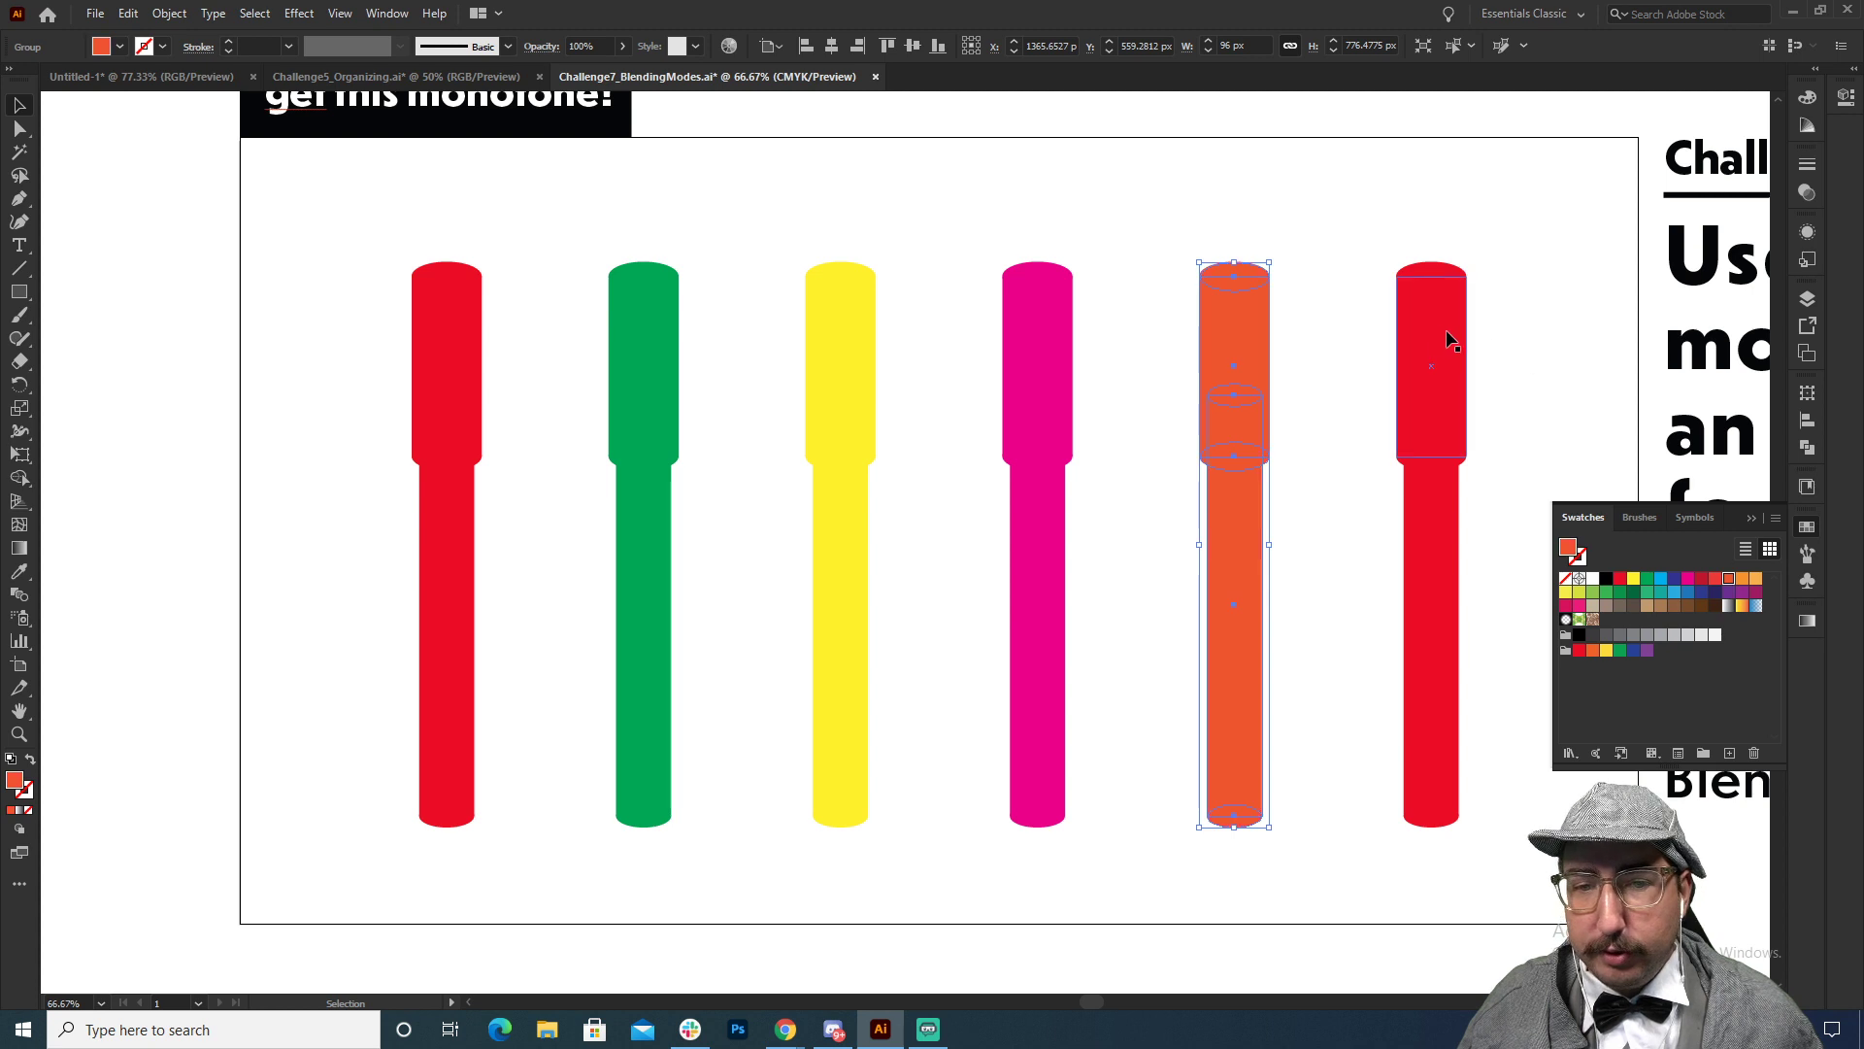
left_click(1401, 335)
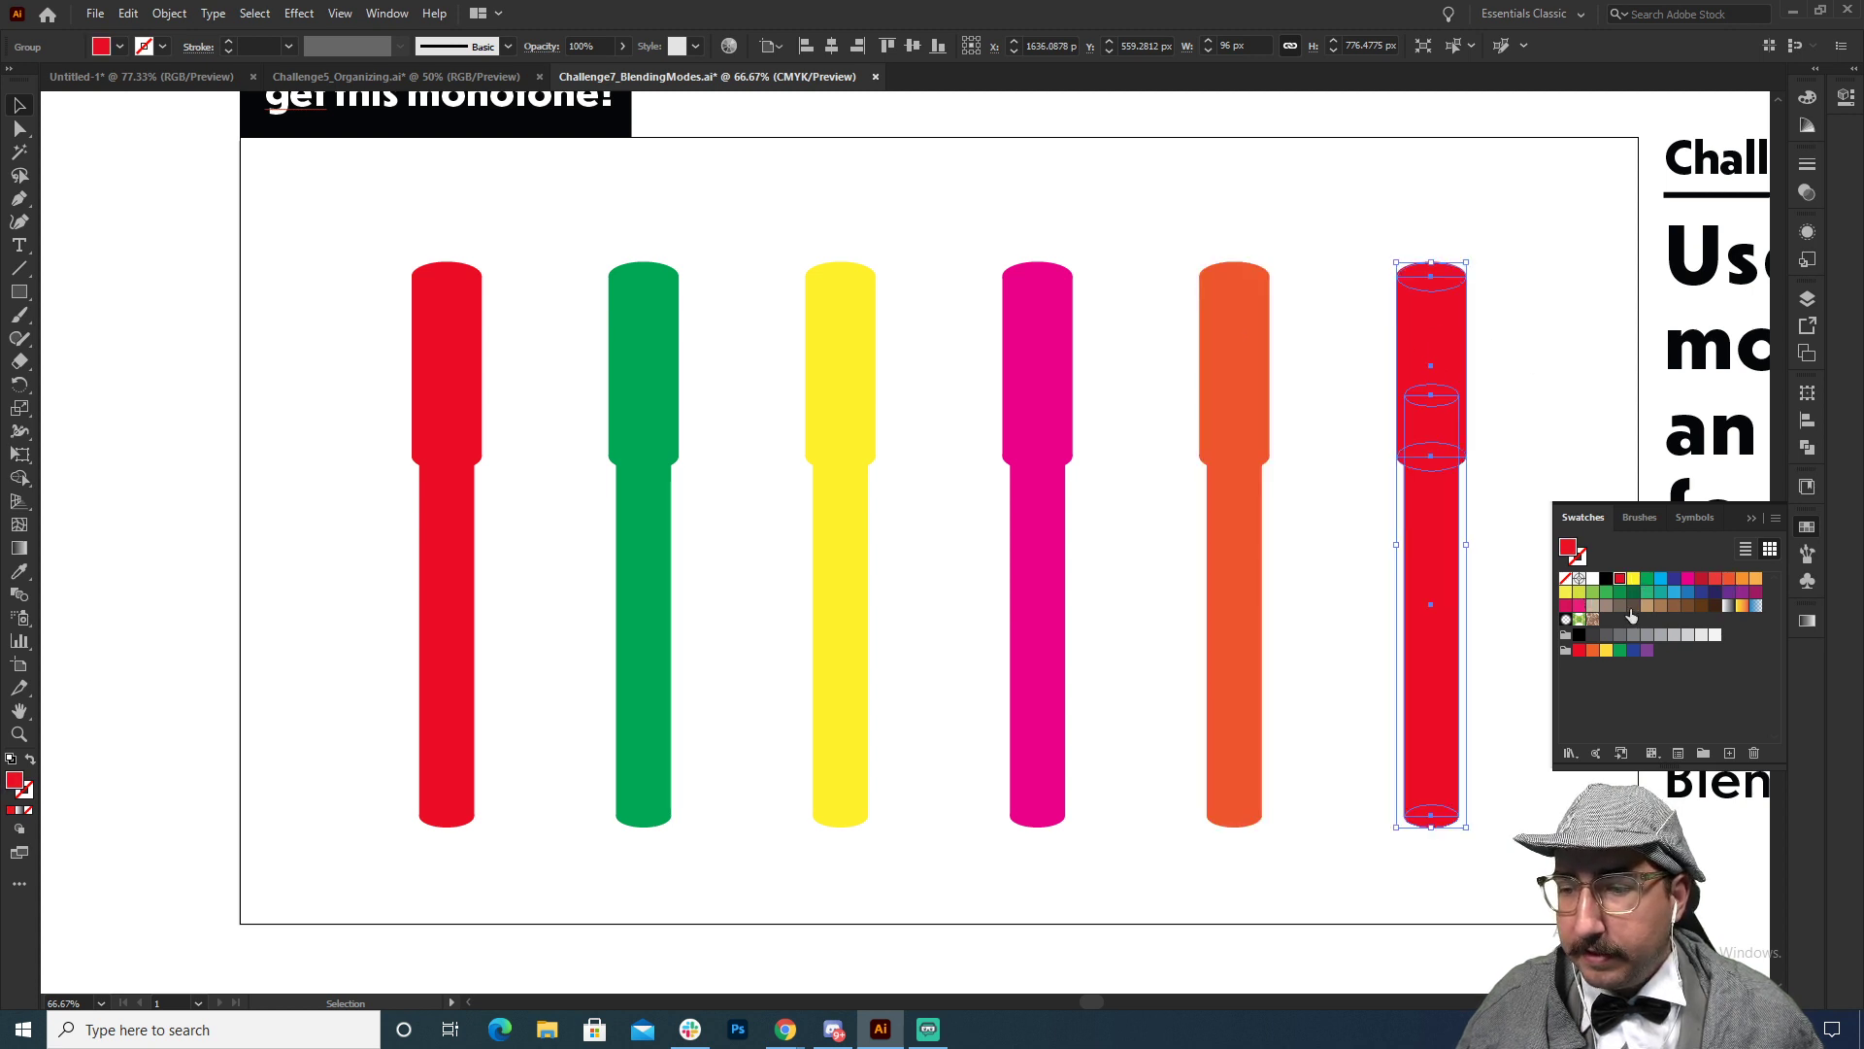
left_click(1674, 605)
left_click(1542, 313)
Step: Draw a rectangle about 250 by 457 px over the upper part of the red marker and fill it with cyan
key("z")
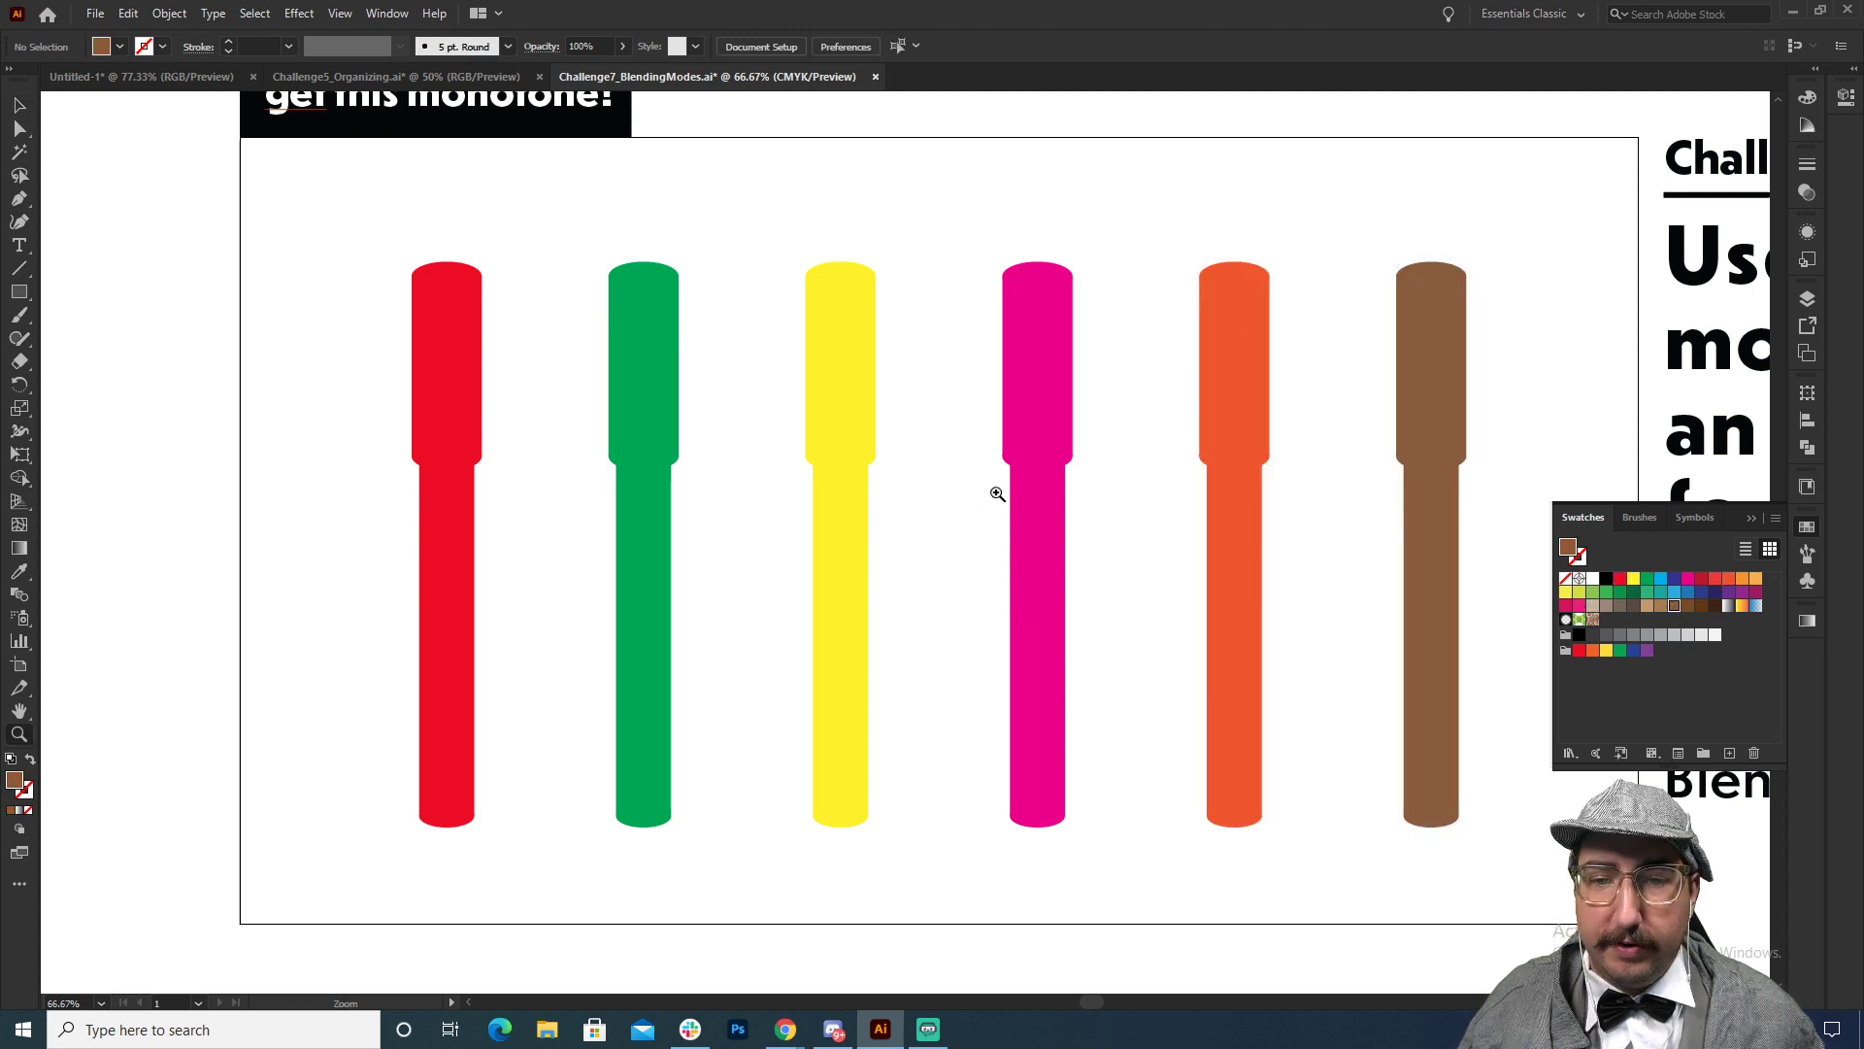
left_click(987, 513, "alt")
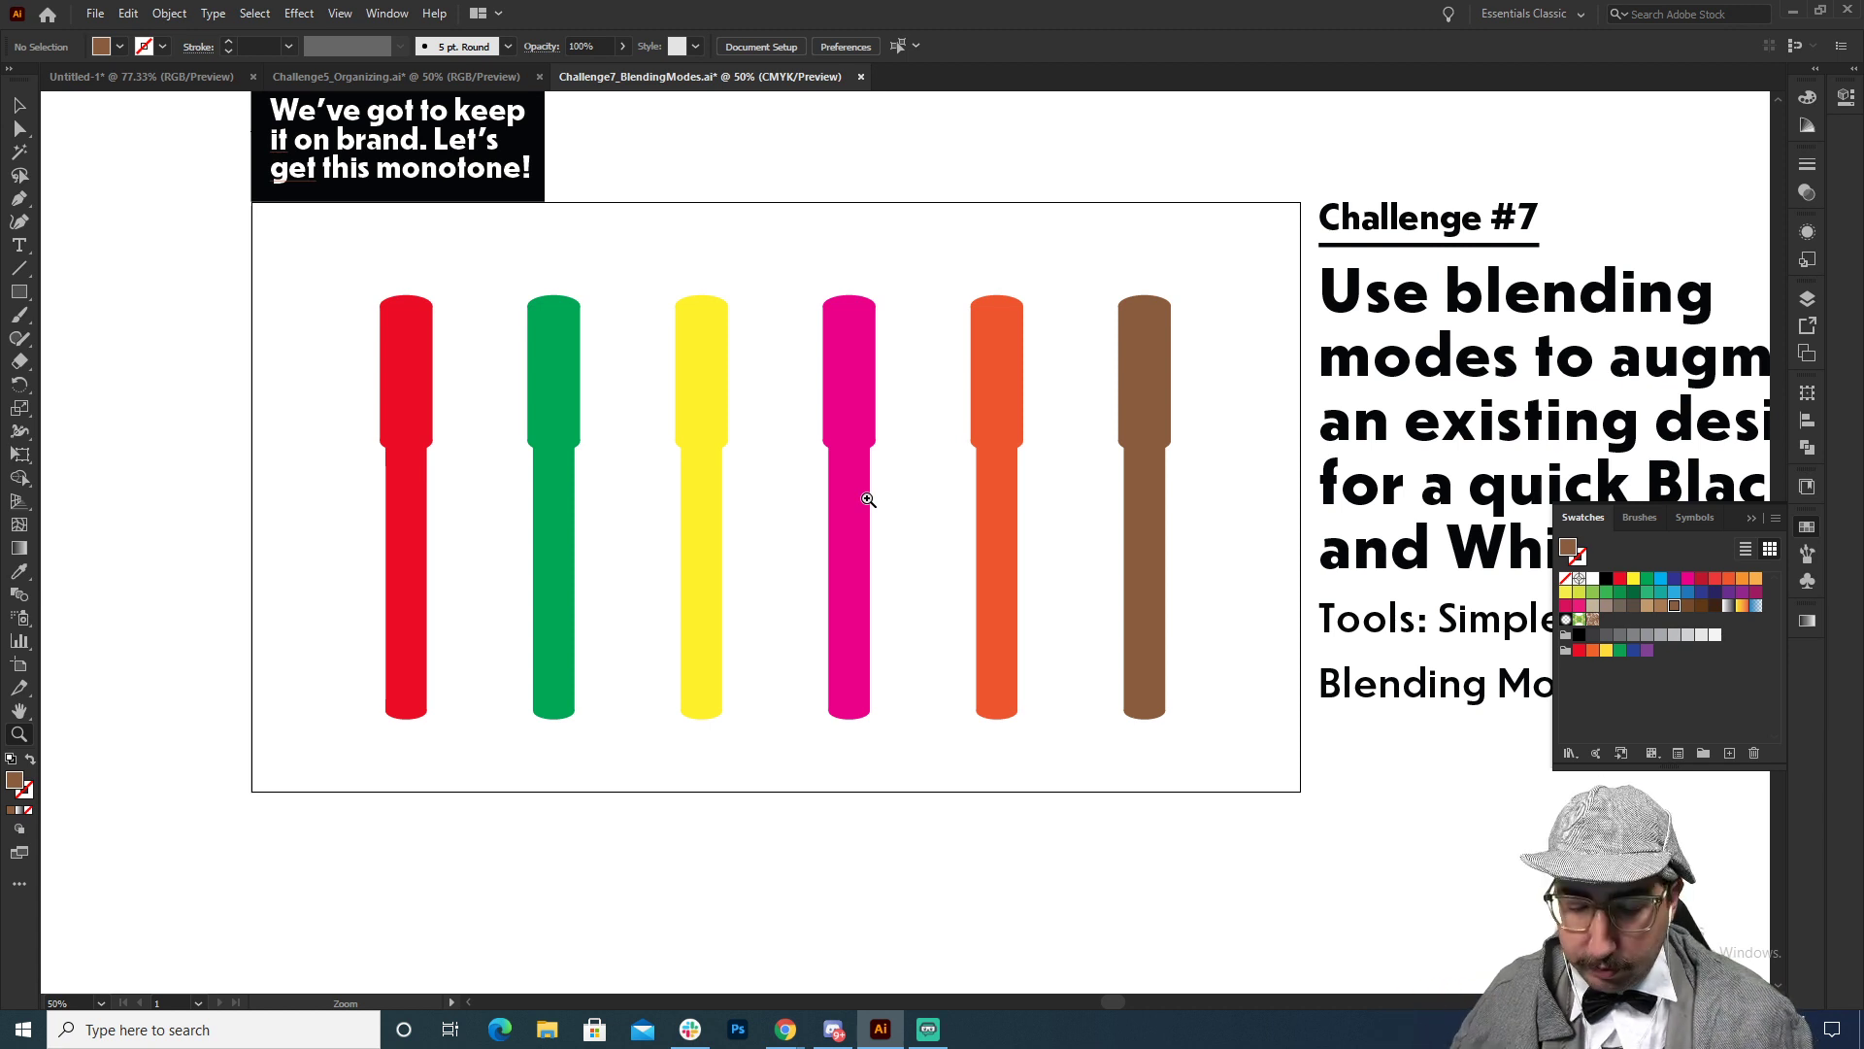
key("m")
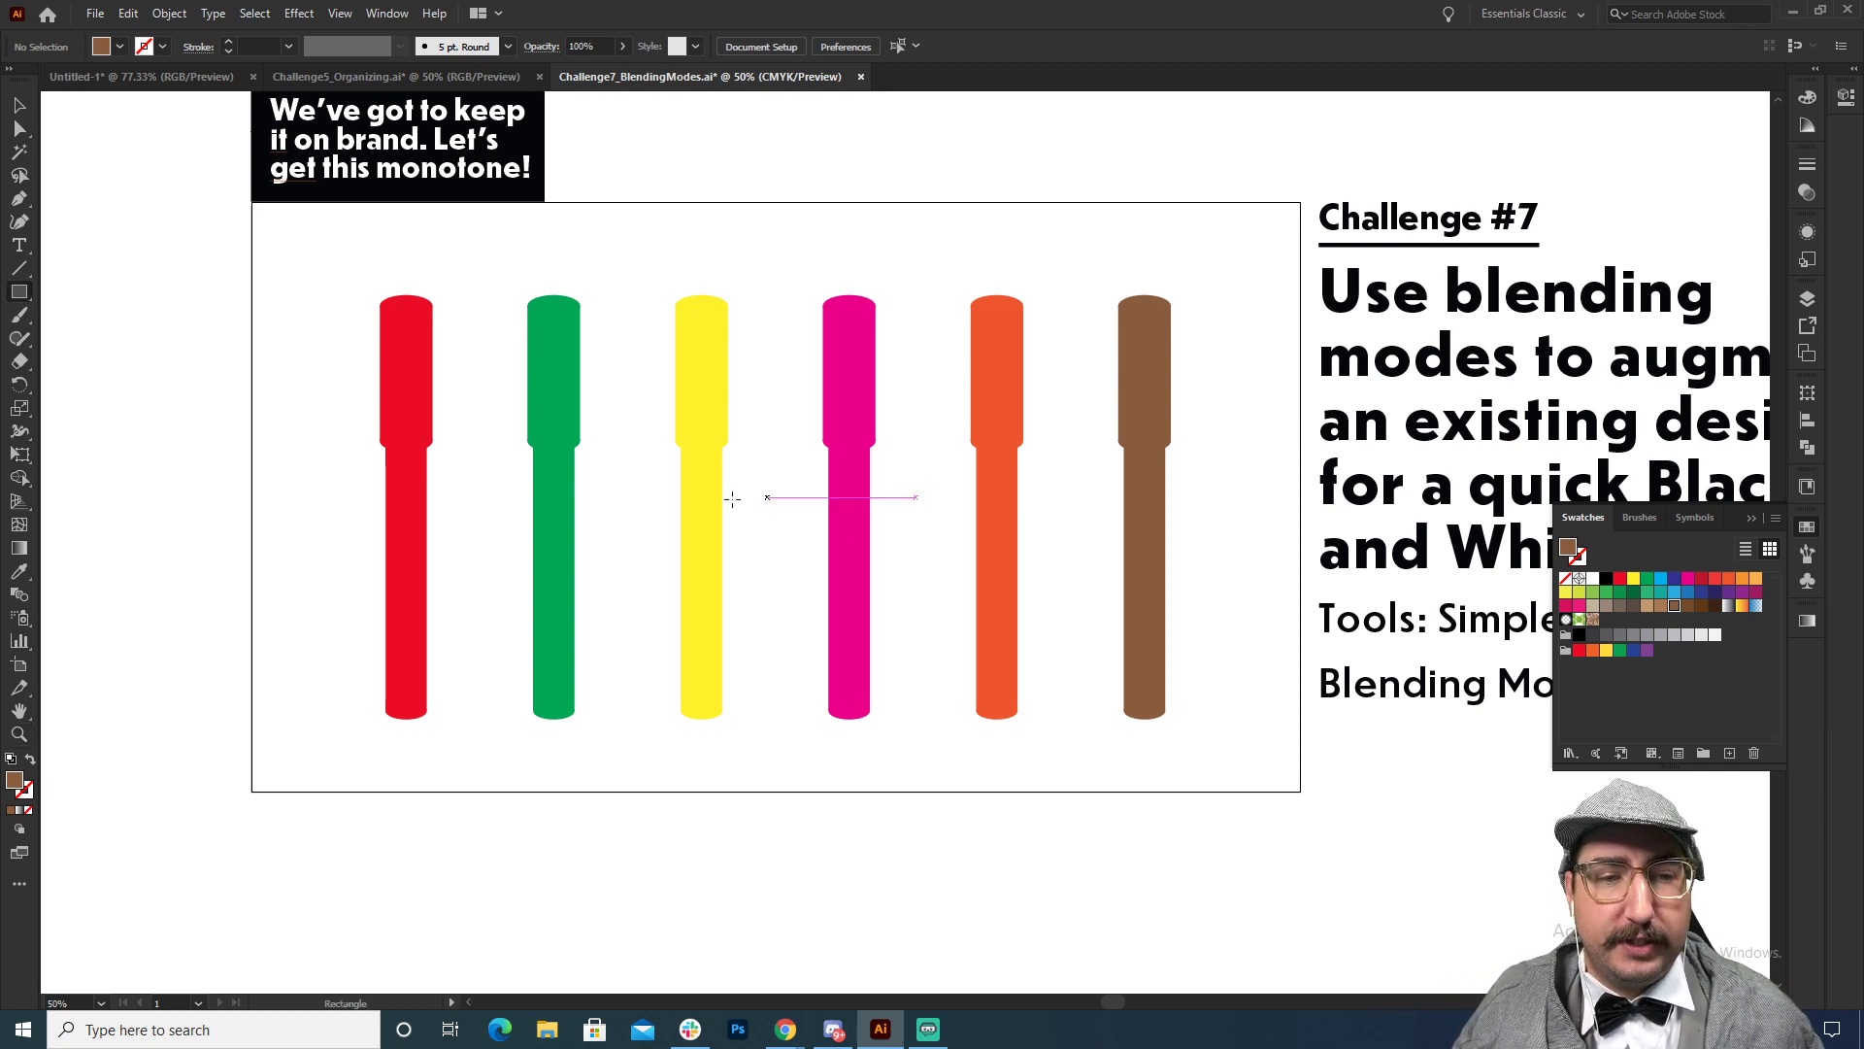
key("z")
left_click(608, 409)
left_click(734, 427)
left_click_drag(842, 506, 791, 268)
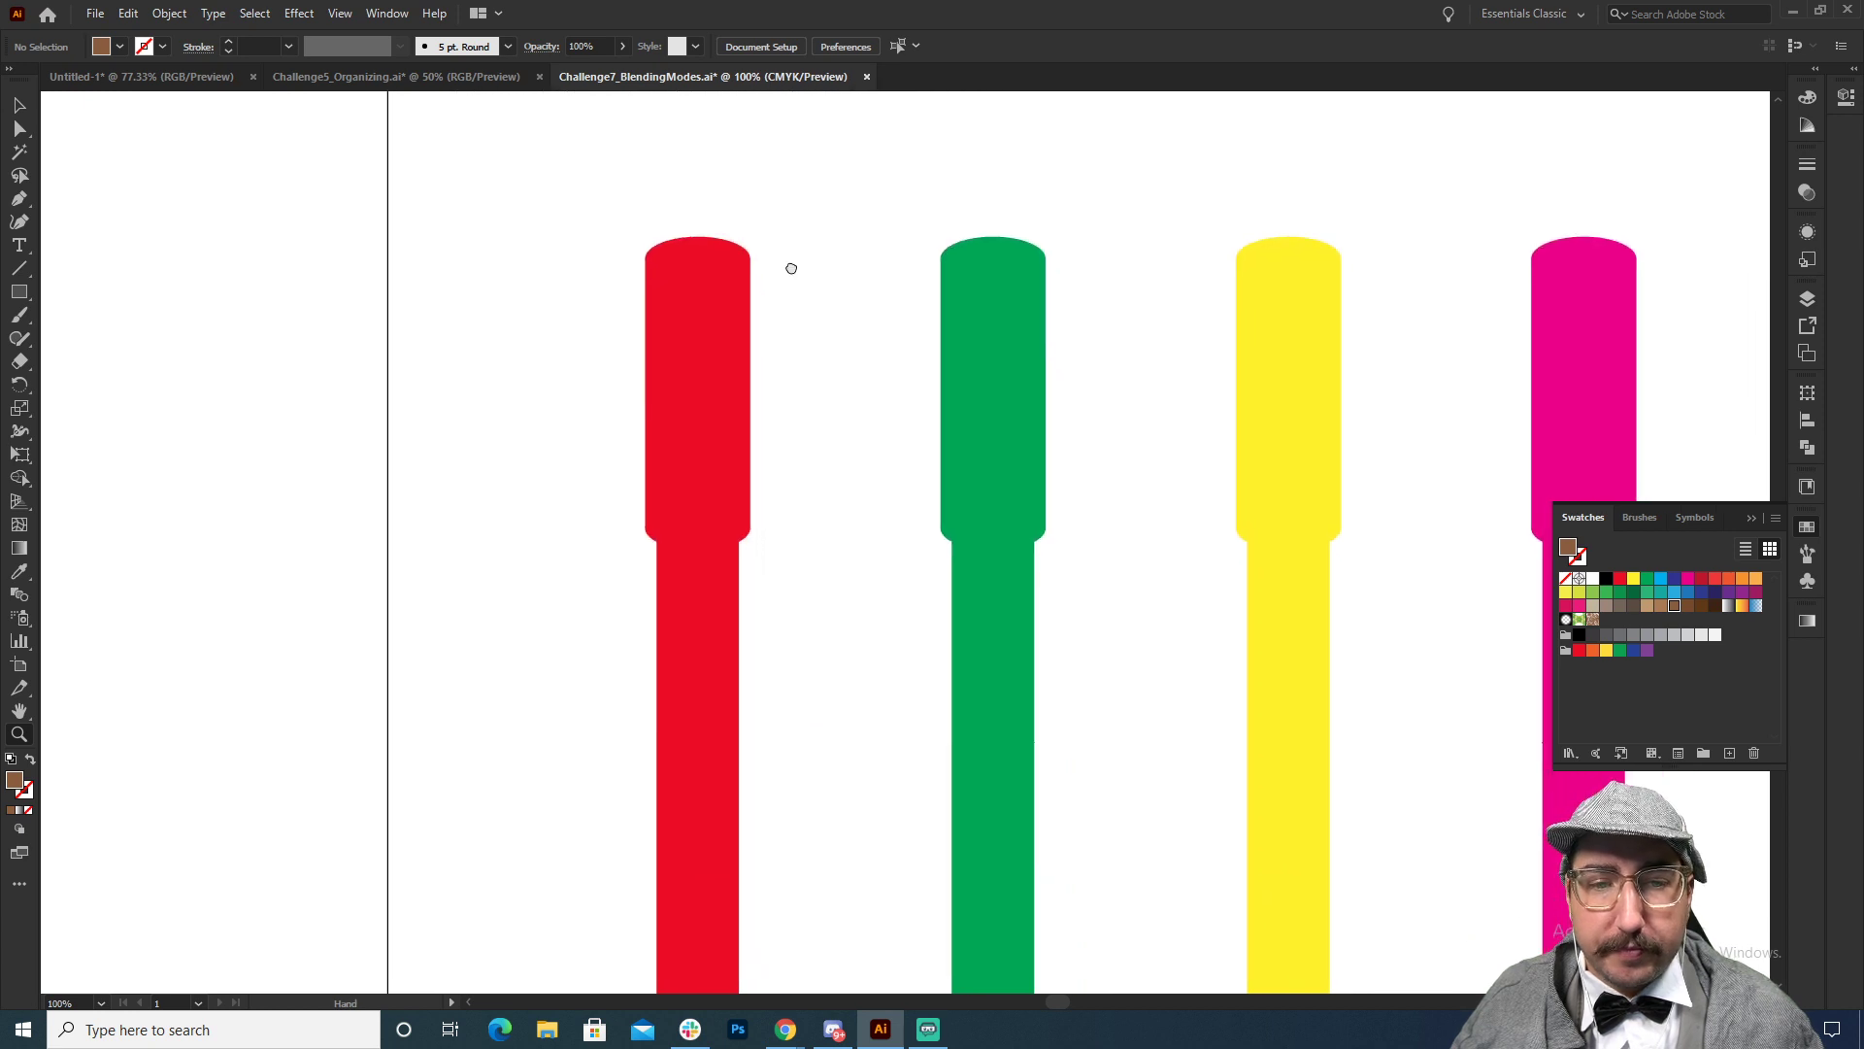
key("m")
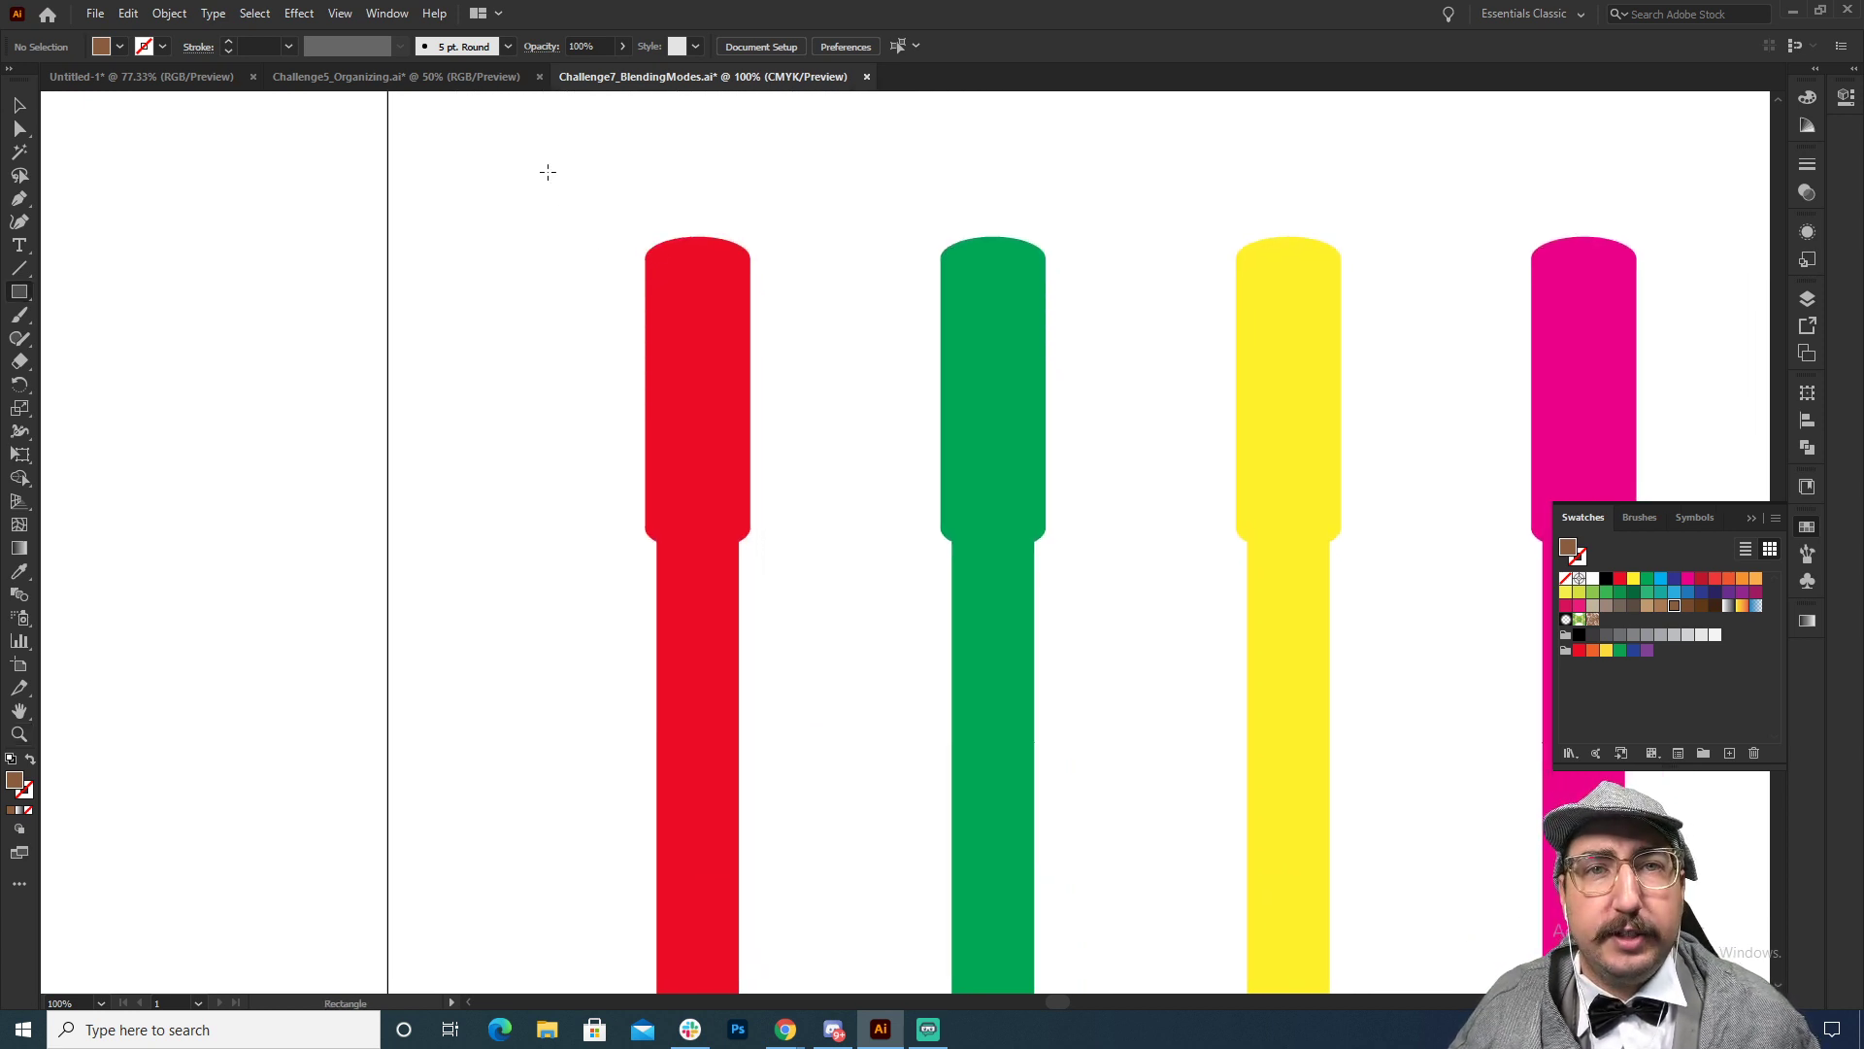
left_click_drag(547, 172, 820, 670)
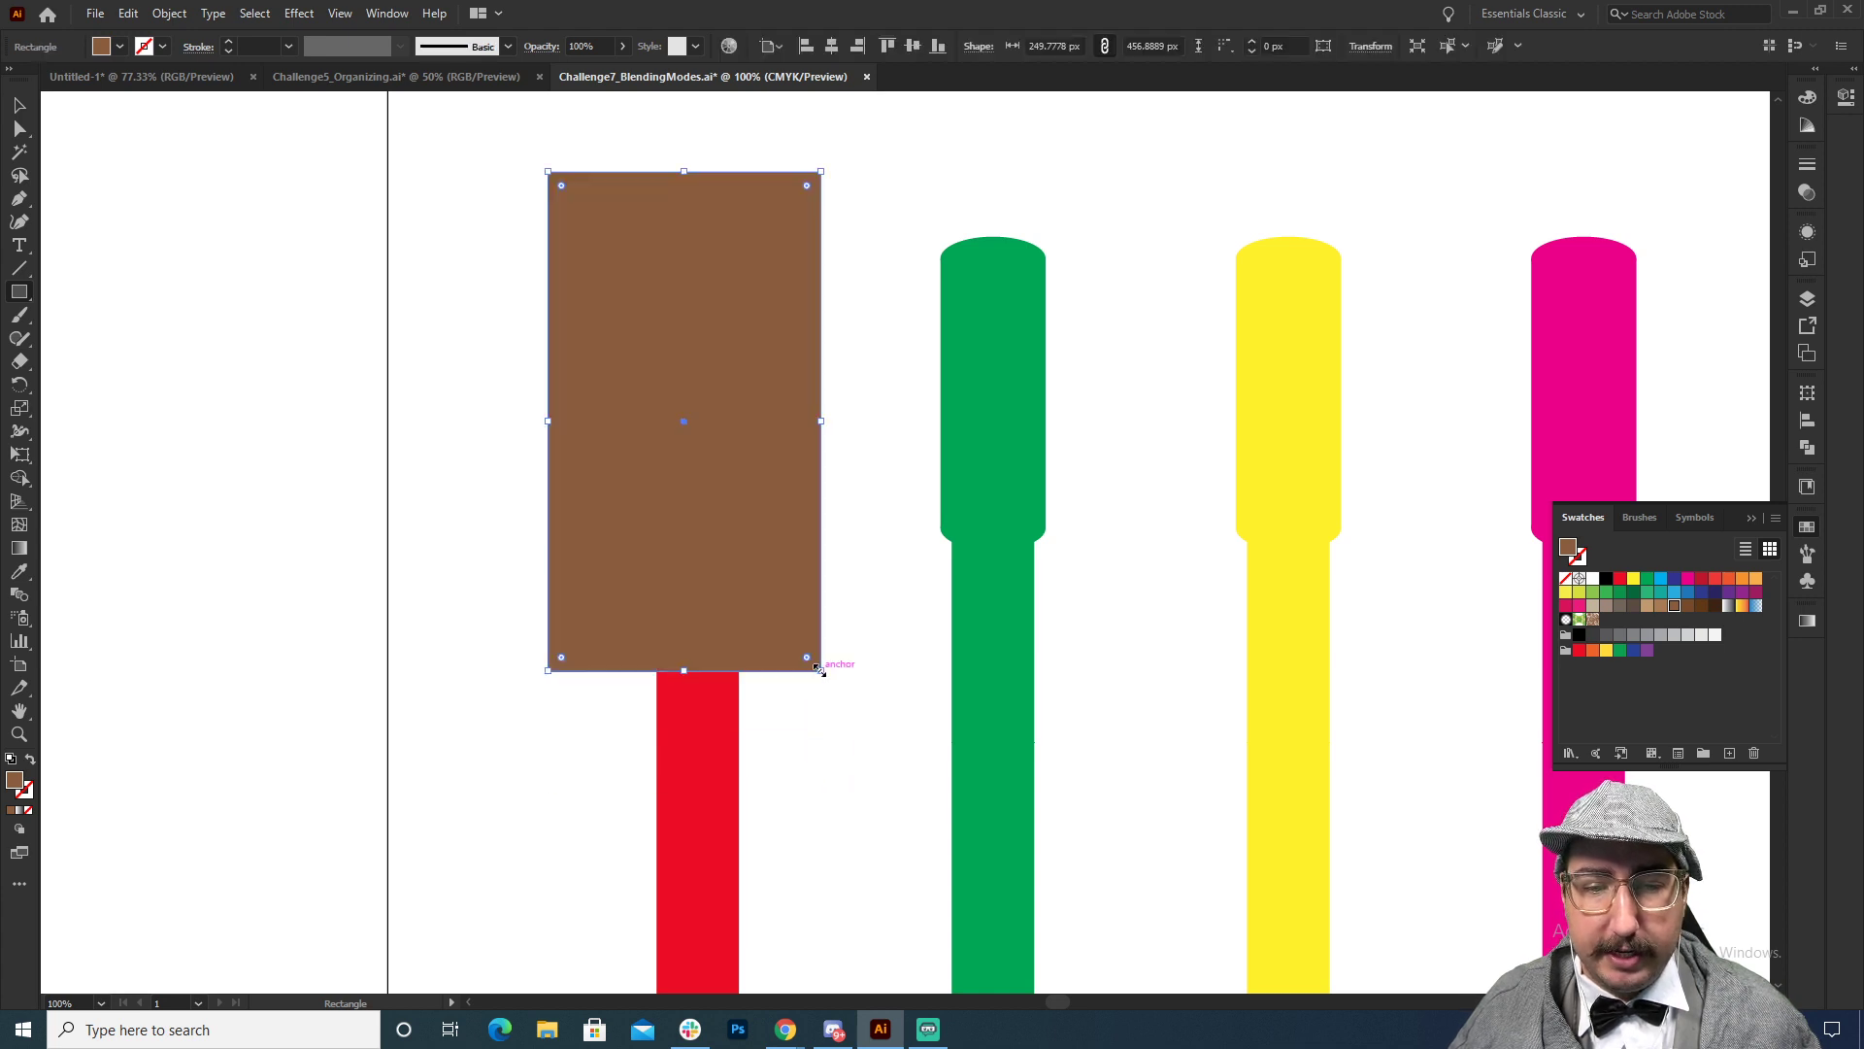
left_click(1659, 579)
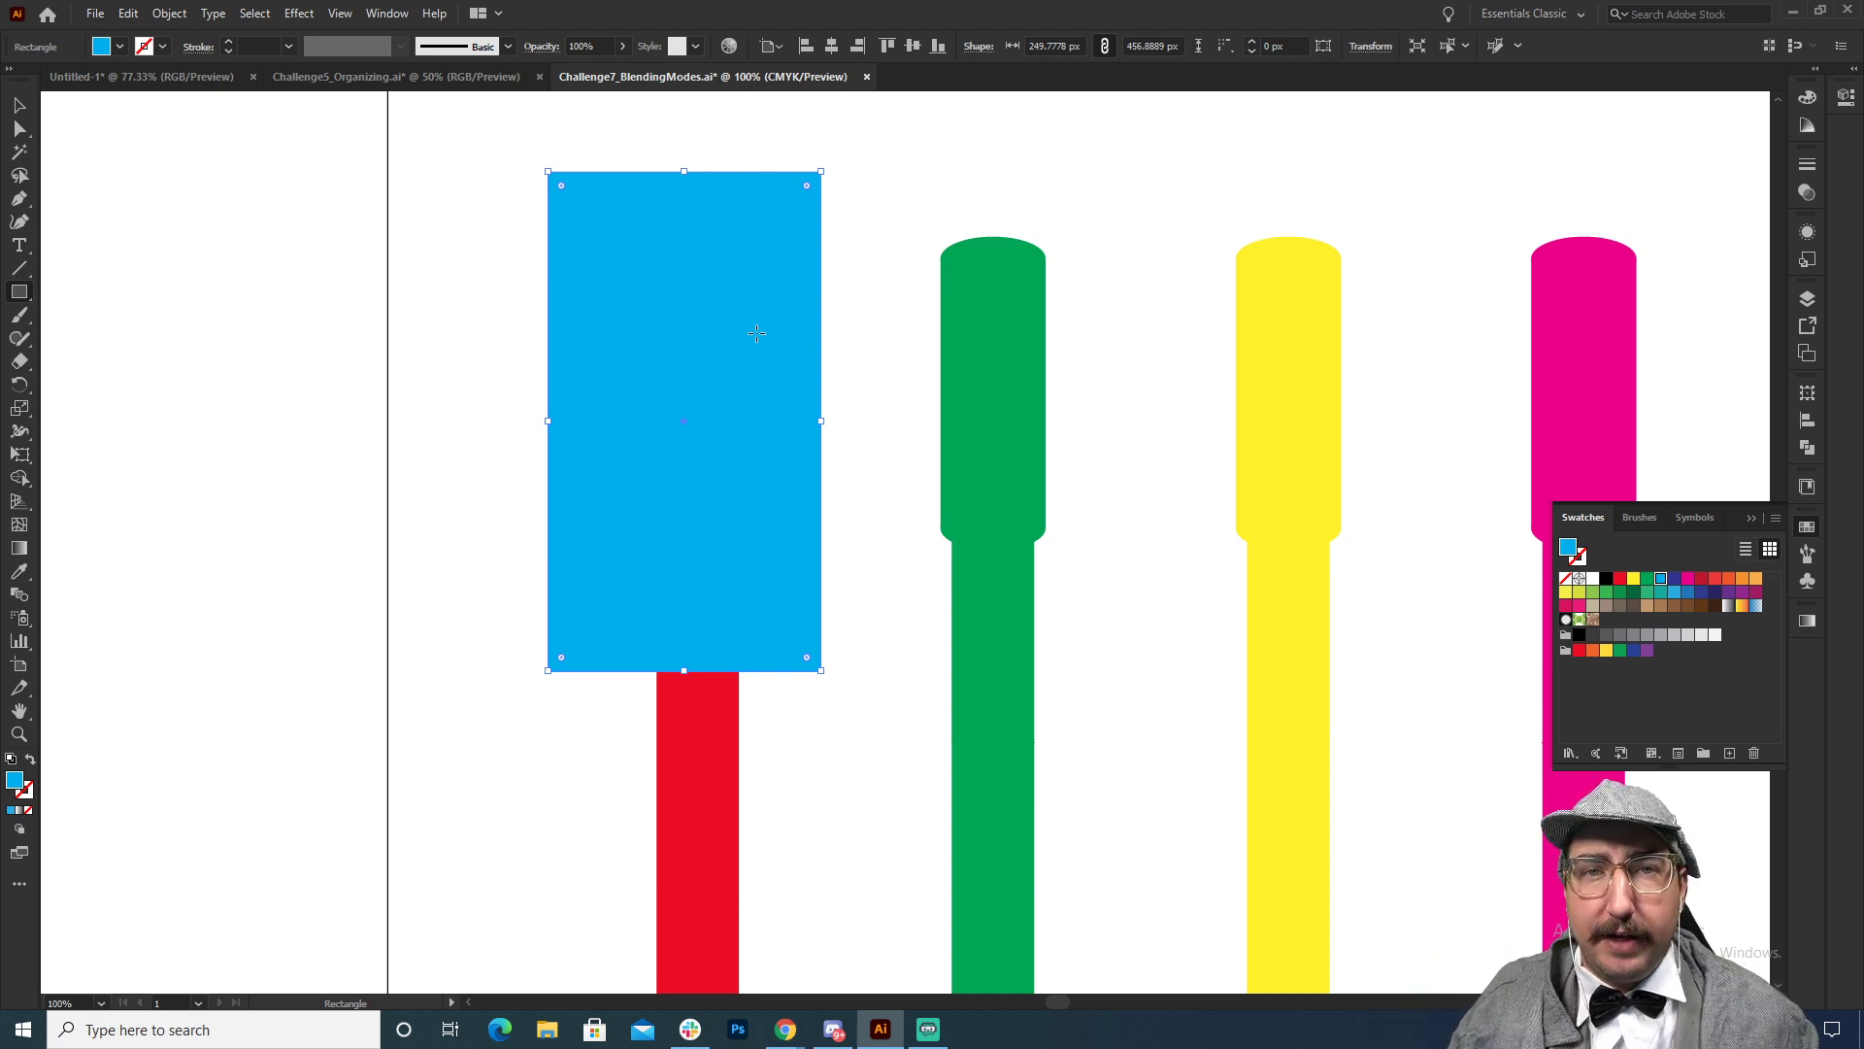
Step: Set the cyan rectangle's blending mode to Multiply and deselect it
left_click(1807, 192)
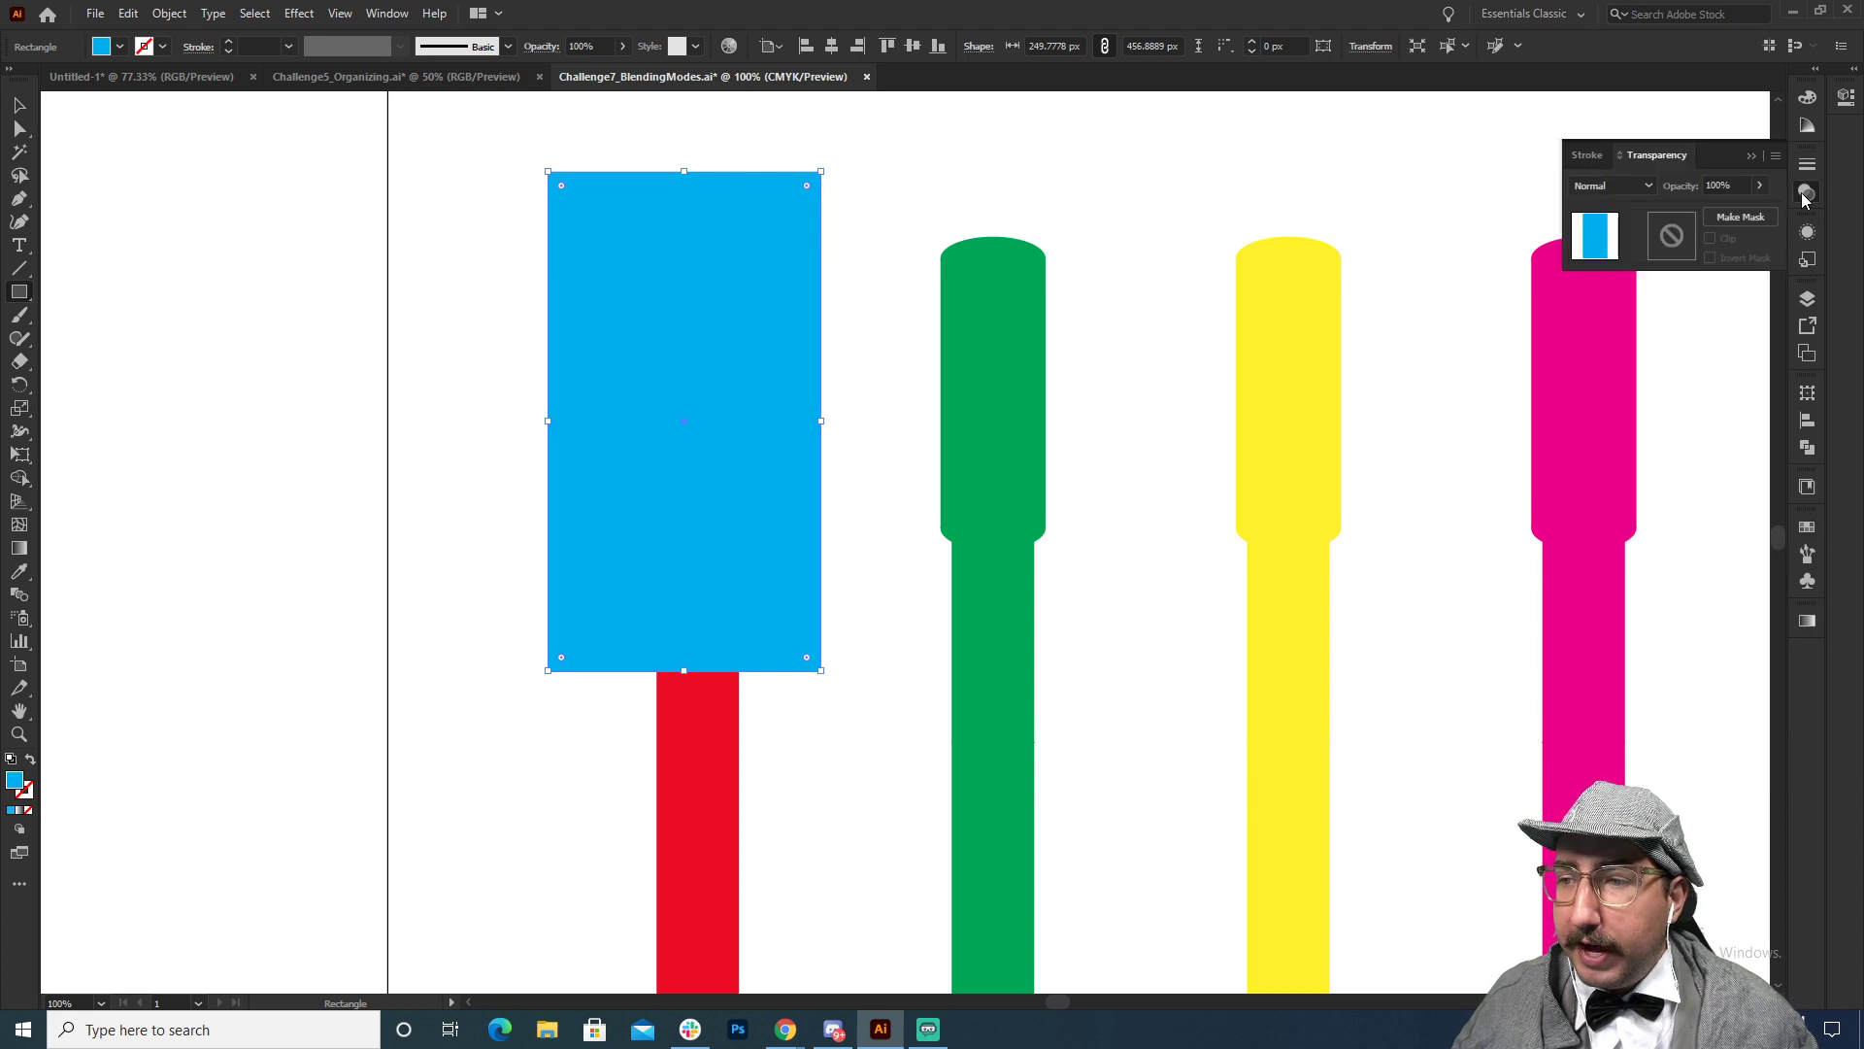
left_click(1648, 185)
left_click(1637, 253)
key("v")
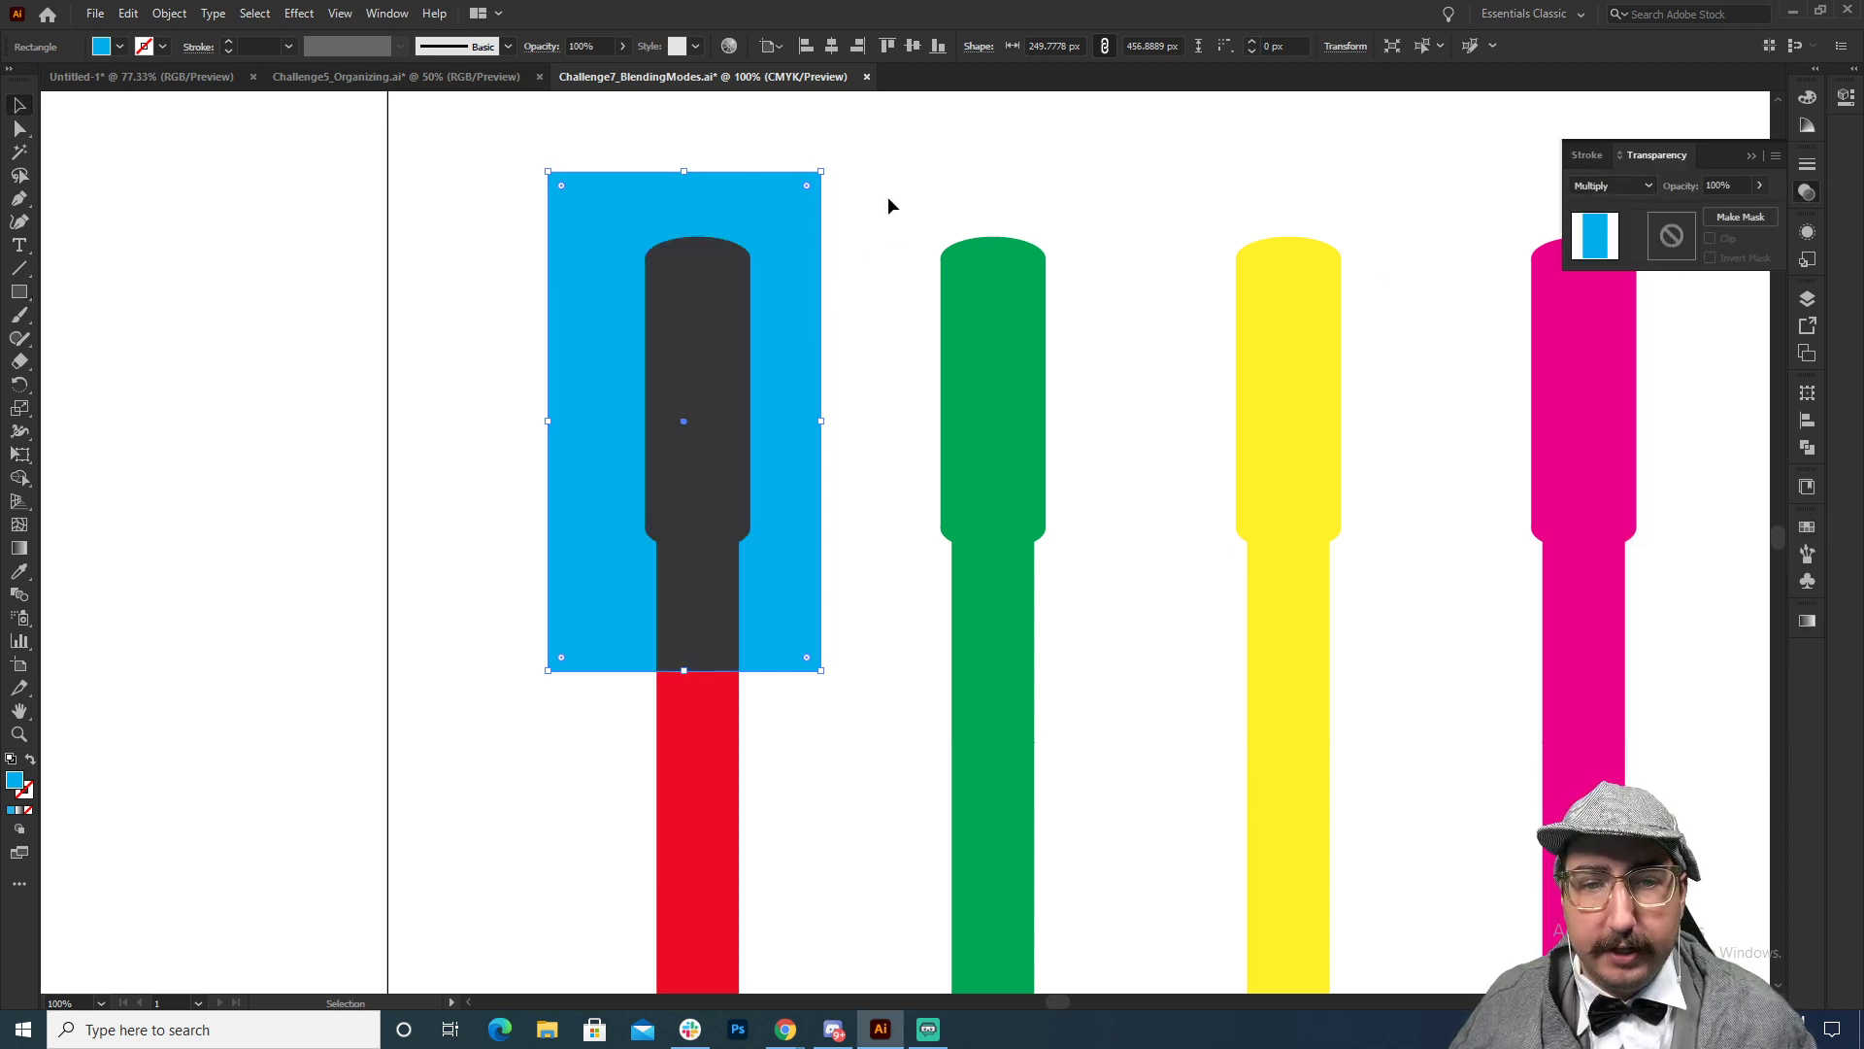
left_click(887, 196)
Step: Examine up close how the multiplied cyan rectangle blends with the red marker's cap and body
key("z")
left_click(806, 607)
left_click(818, 528)
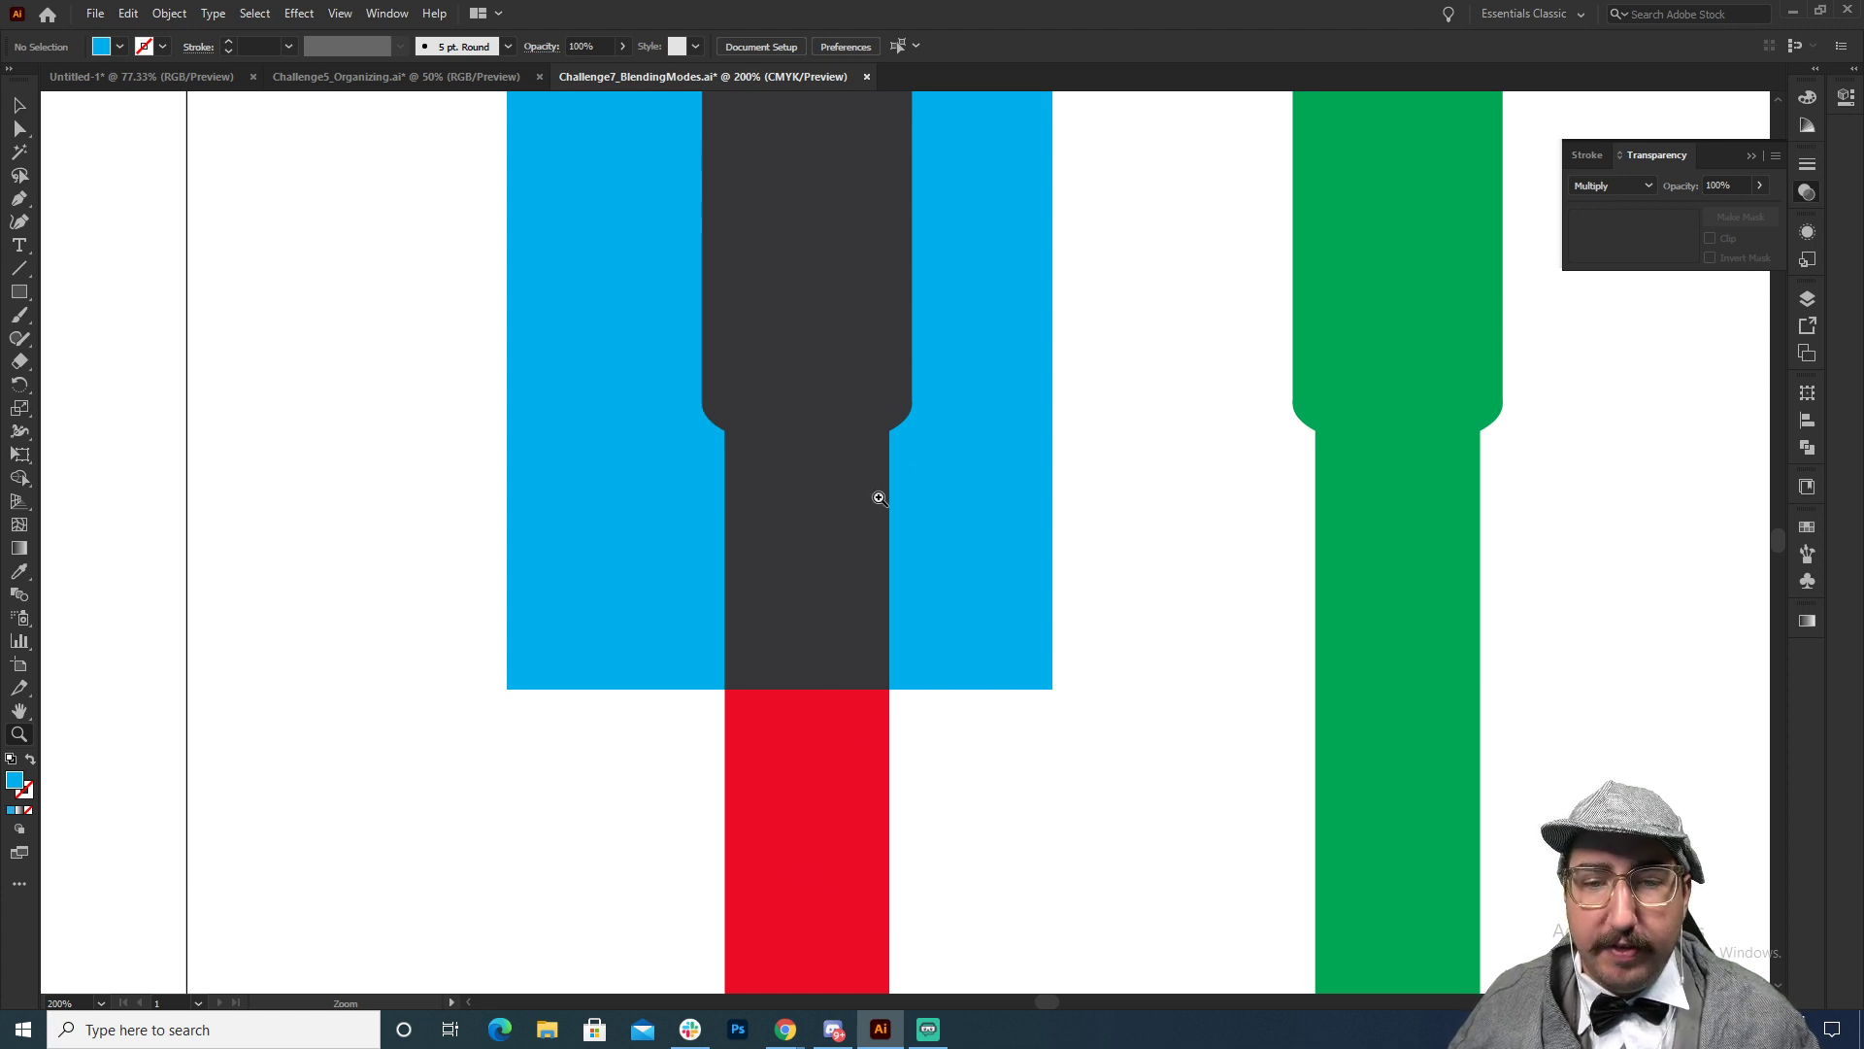
left_click(806, 589)
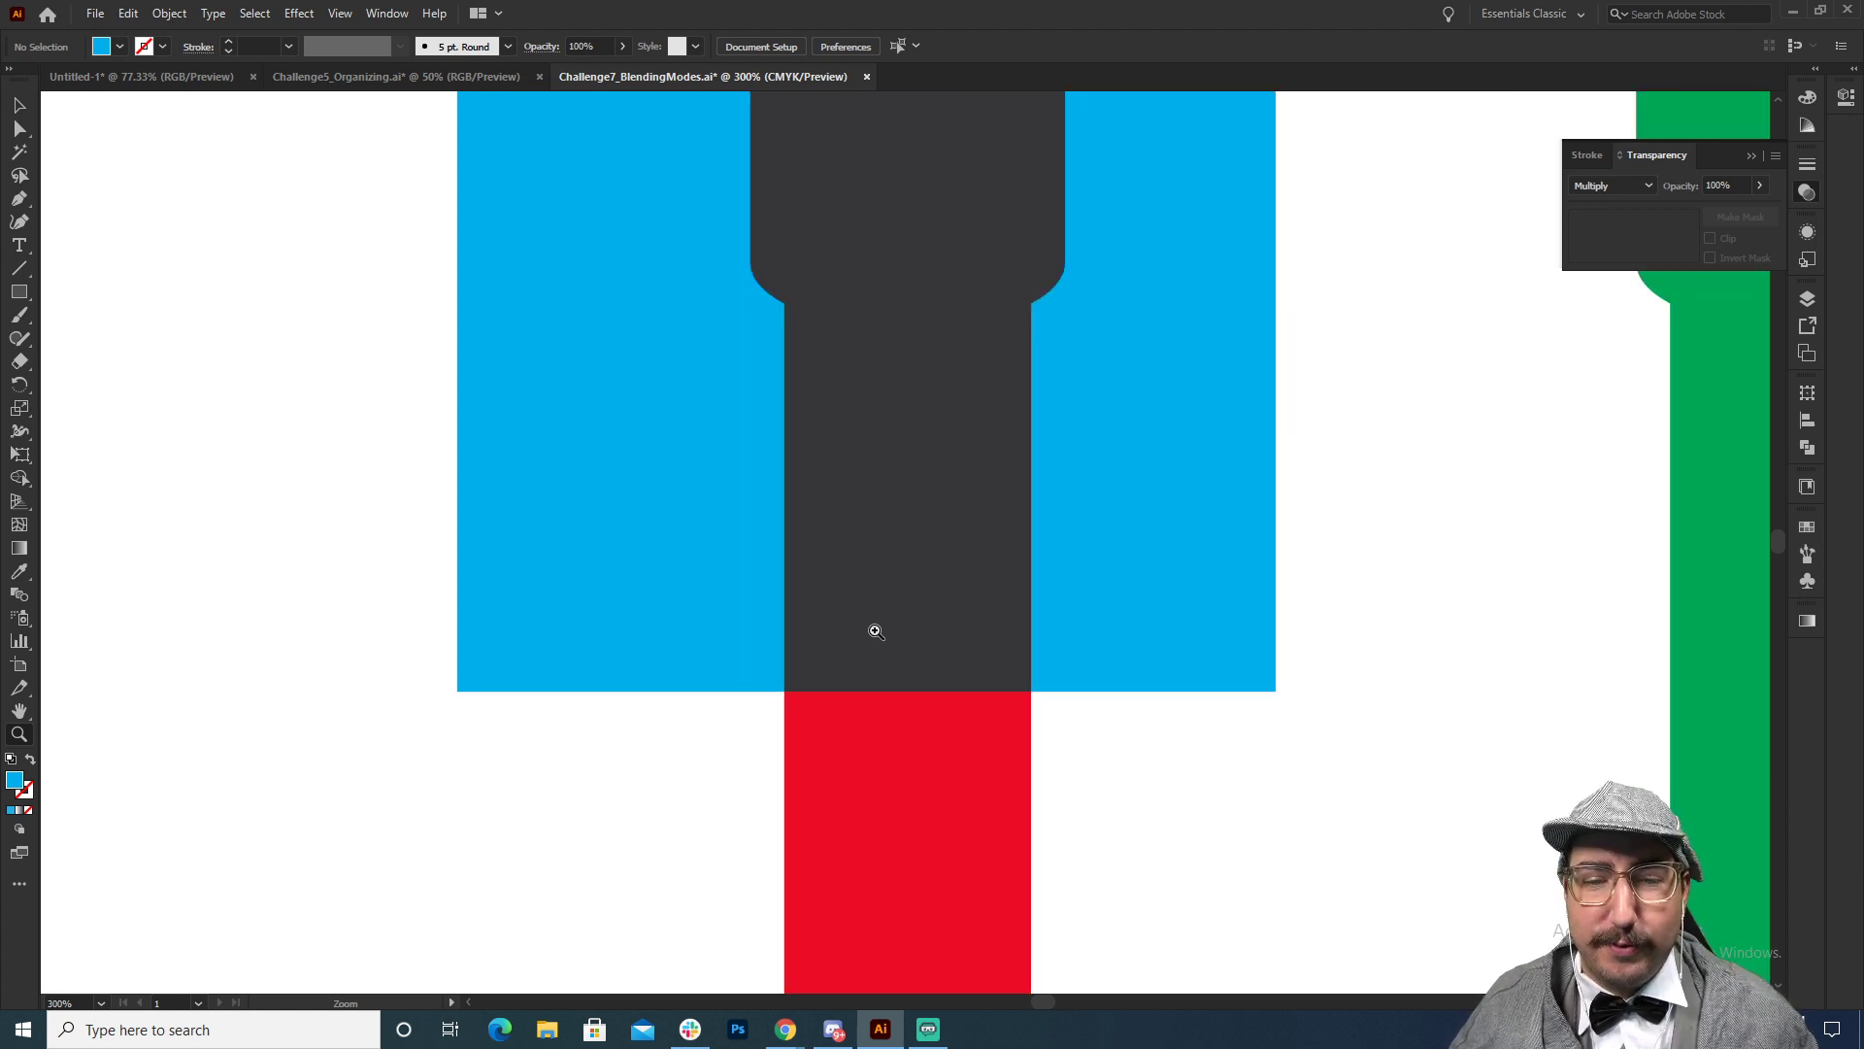
left_click(877, 631)
left_click_drag(923, 599, 857, 613)
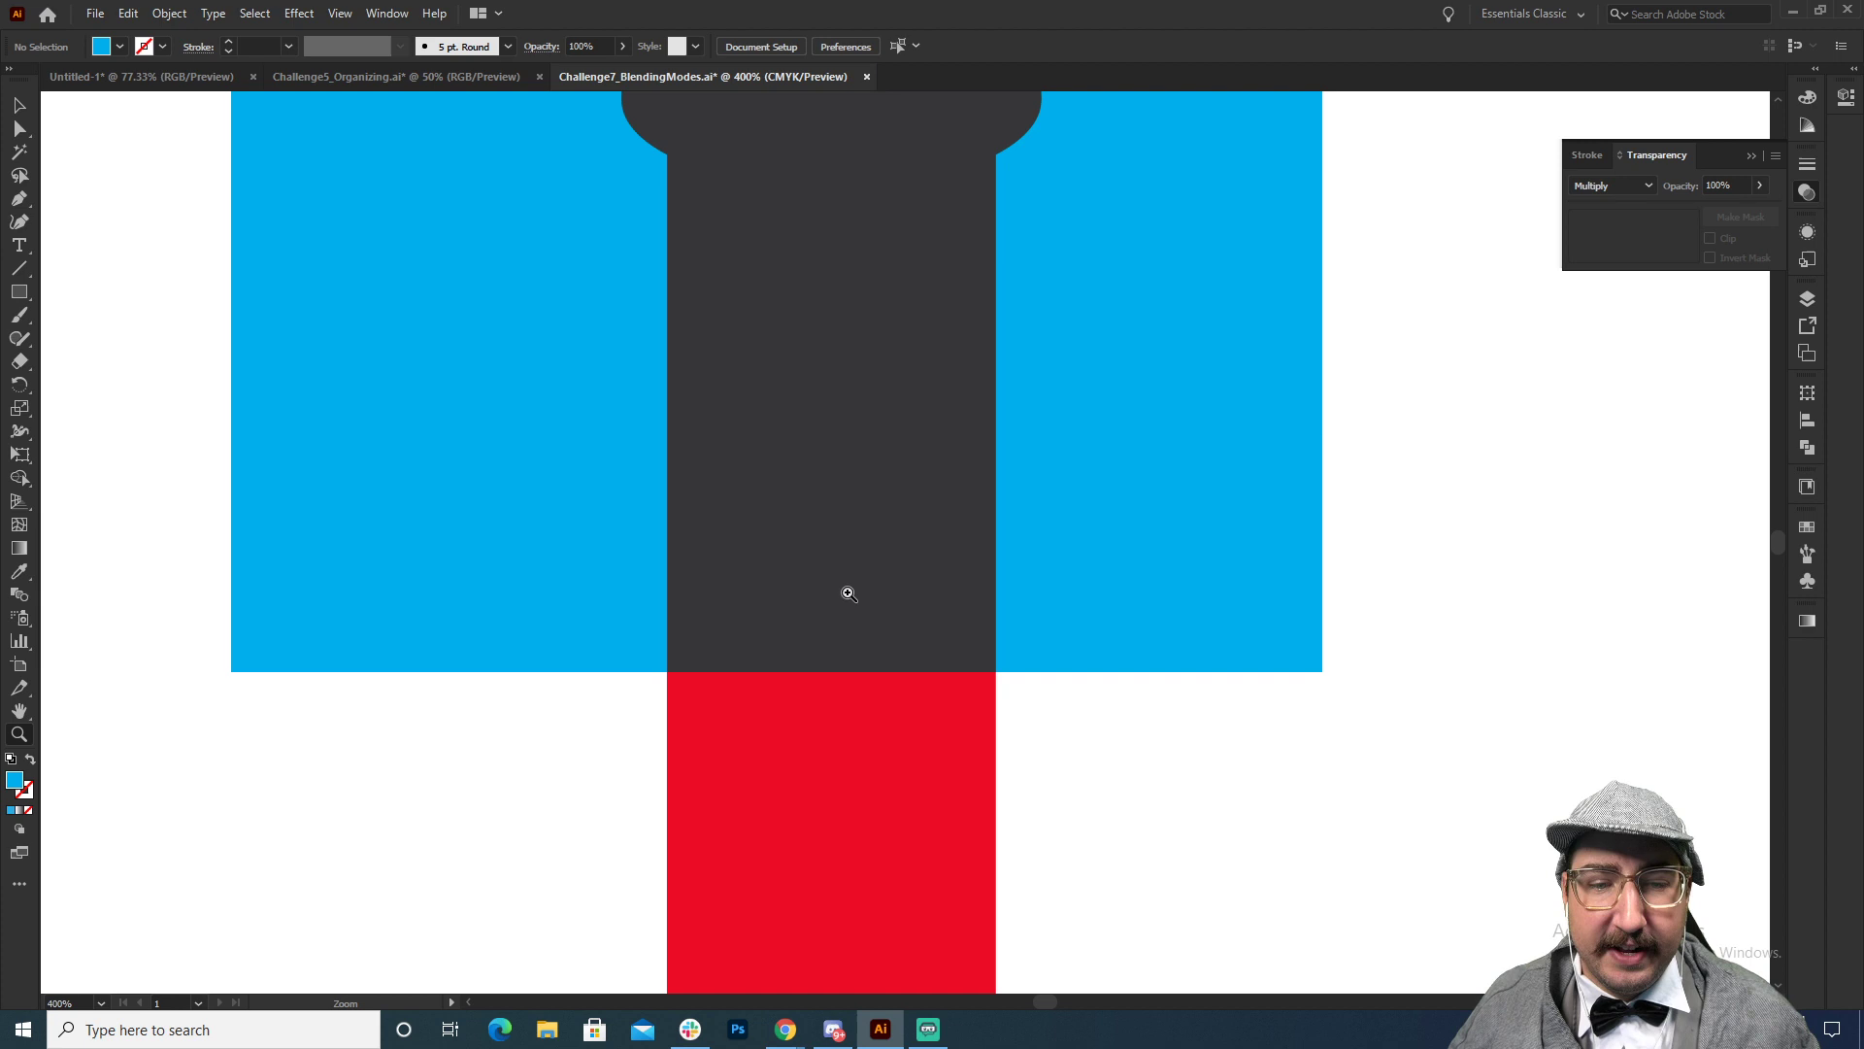
left_click(899, 384, "alt")
left_click(899, 384, "alt")
left_click(899, 384, "alt")
left_click(899, 384, "alt")
left_click_drag(928, 601, 842, 562)
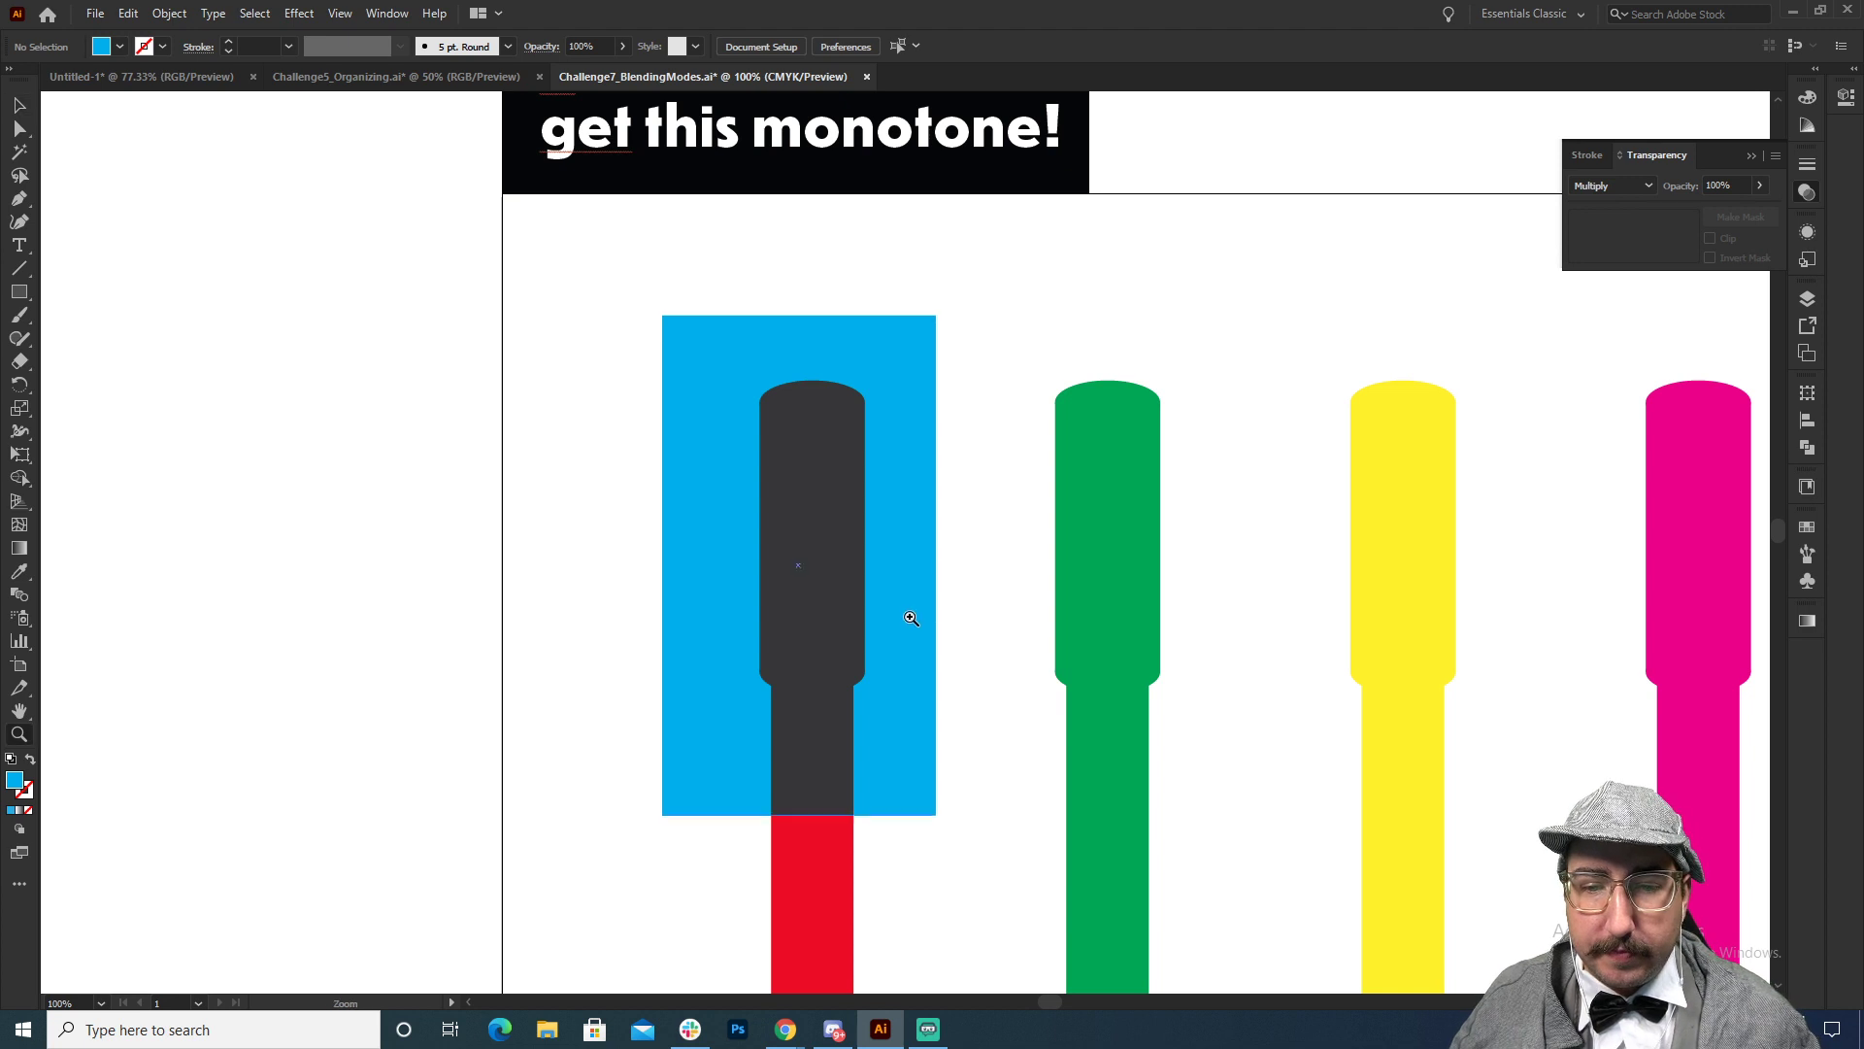
Step: Place copies of the multiplied cyan rectangle over the green, yellow, magenta, orange and brown markers
key("ctrl+minus")
mouse_move(908, 576)
left_mouse_down()
mouse_move(751, 347)
mouse_move(822, 383)
mouse_move(955, 542)
mouse_move(1150, 544)
mouse_move(1340, 583)
mouse_move(907, 533)
mouse_move(1116, 545)
mouse_move(1138, 566)
mouse_move(1334, 529)
left_mouse_up()
key("v")
left_click_drag(1047, 691, 1280, 702)
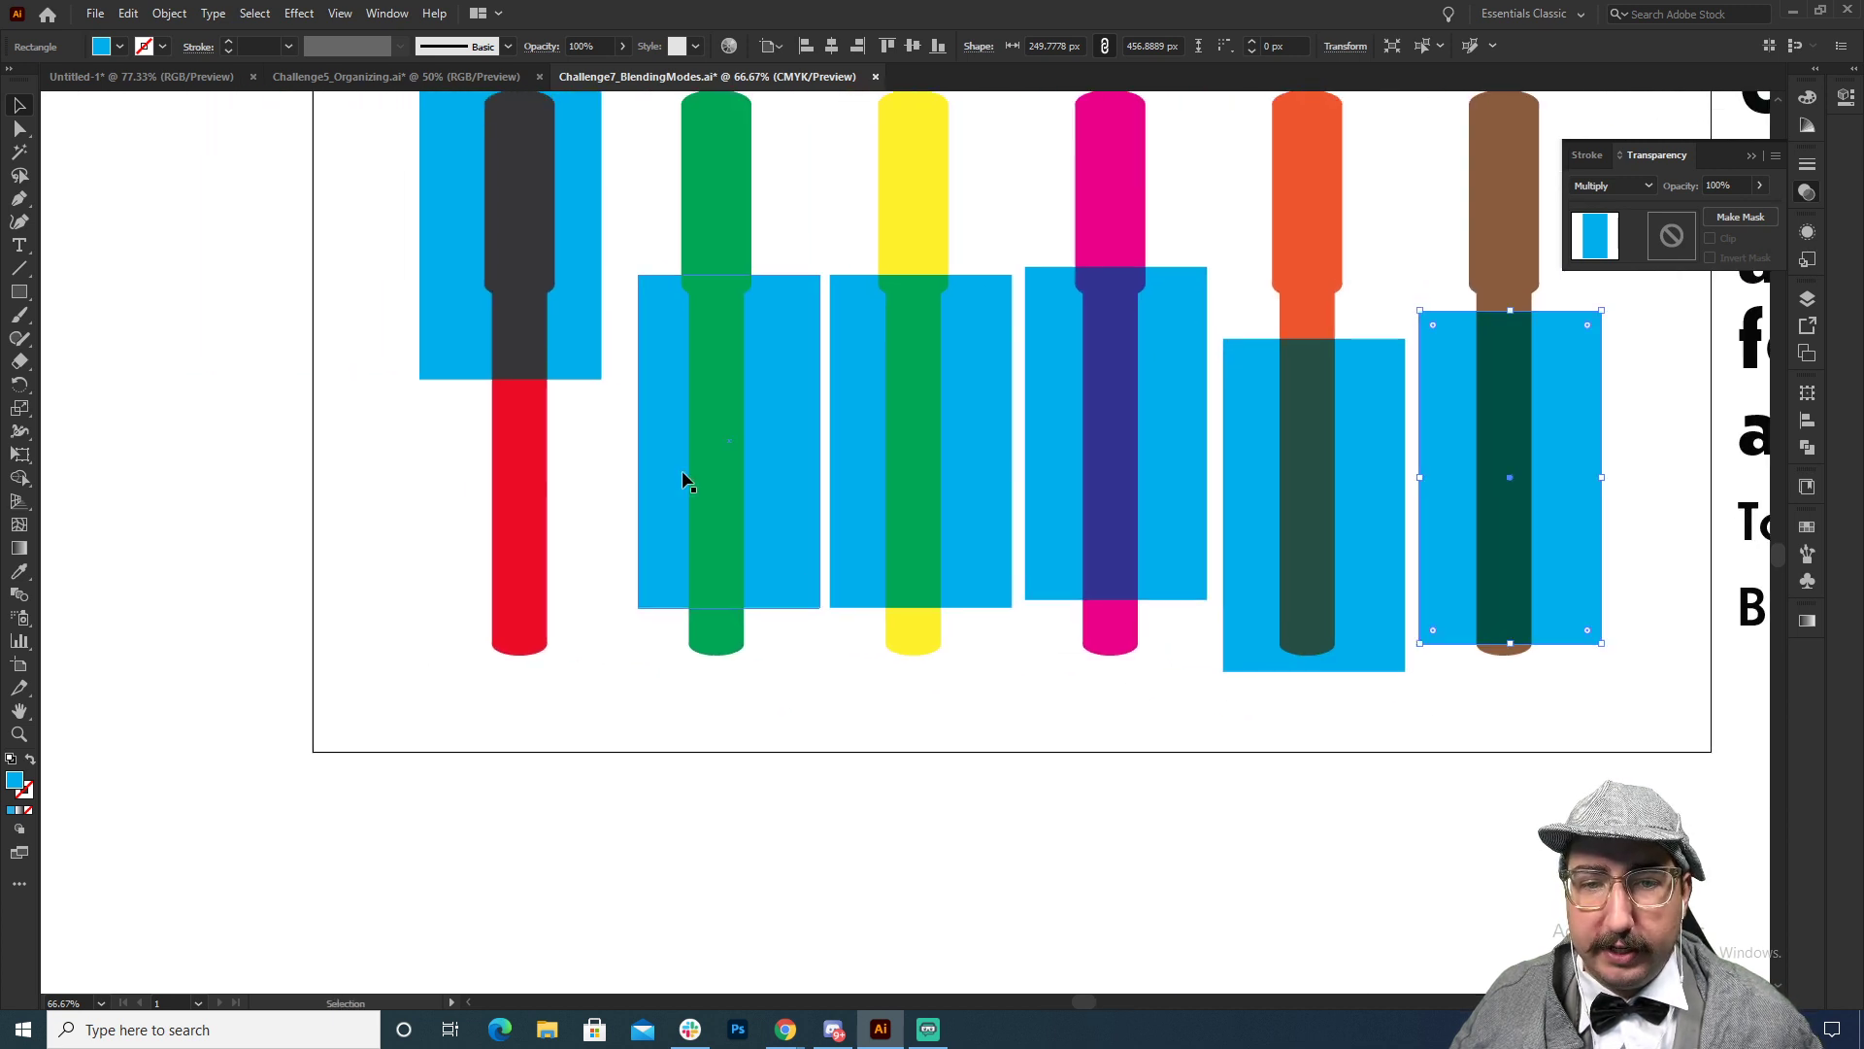
Step: Examine the cyan overlap on the green marker up close and compare the blends across the whole row
left_click(772, 372)
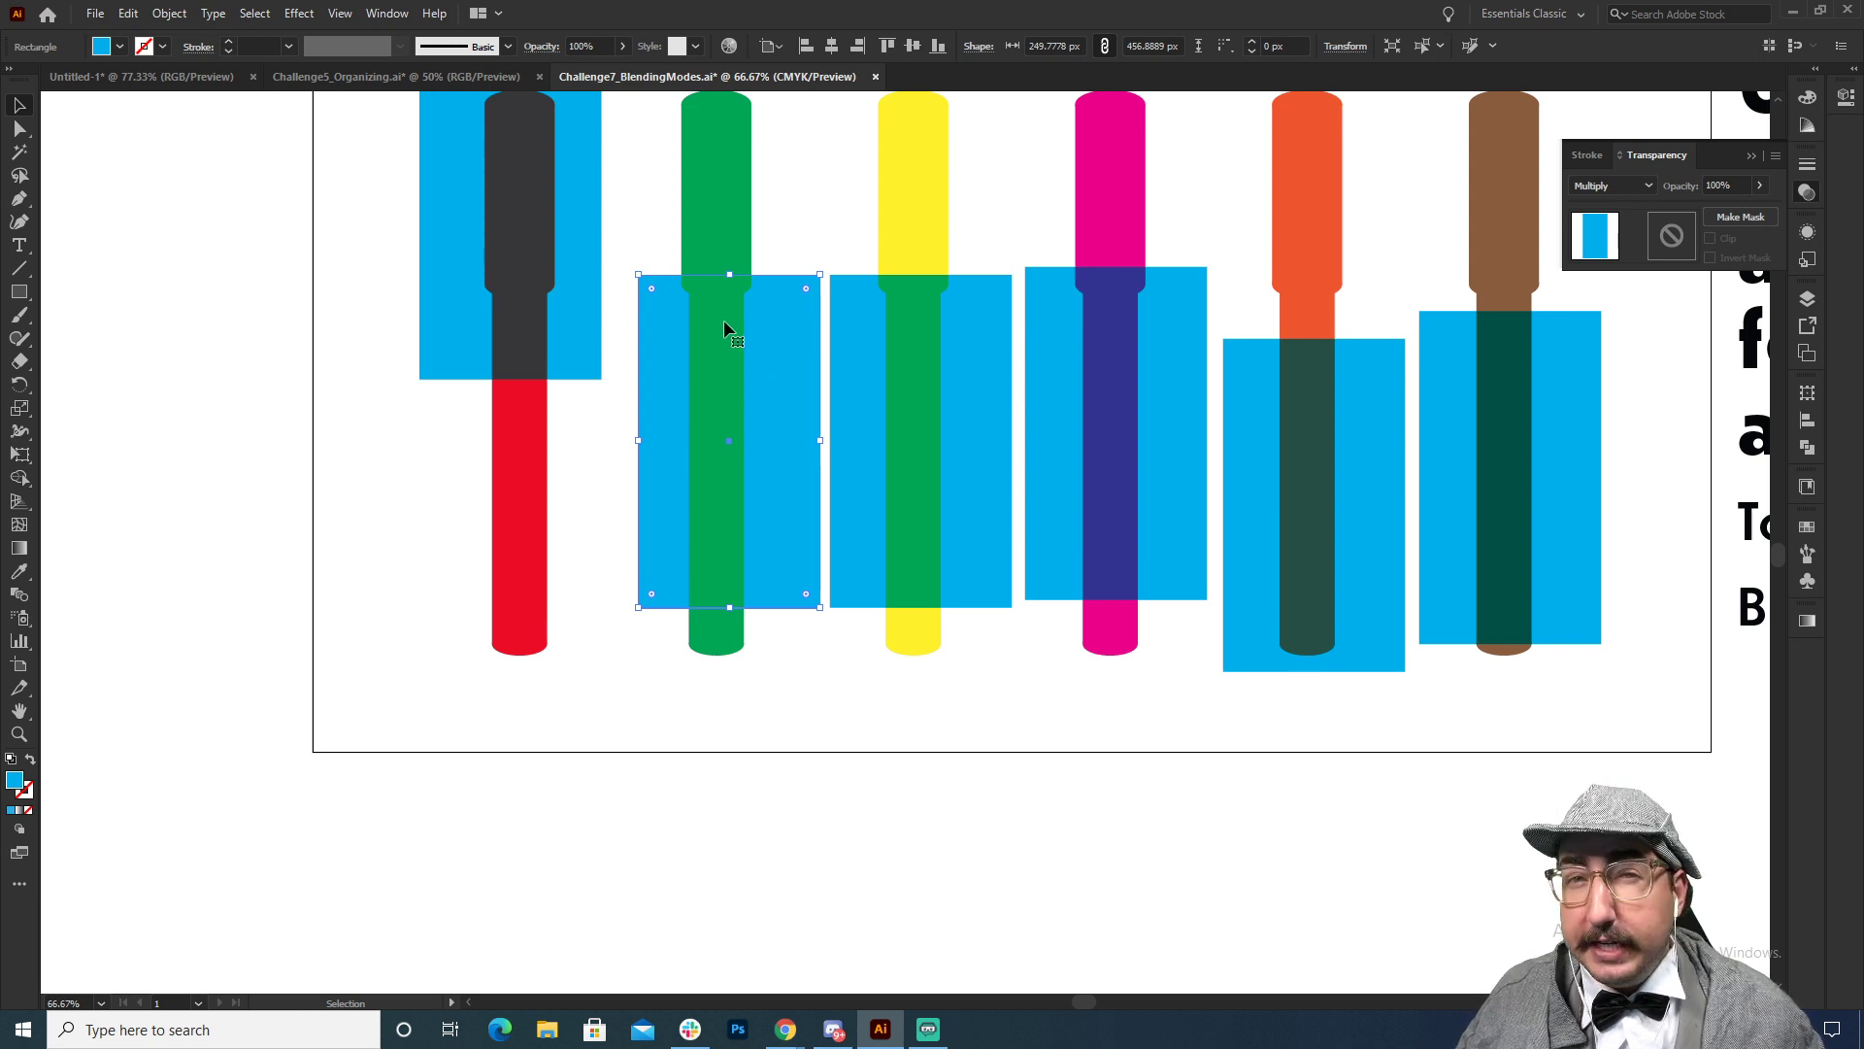
left_click(774, 262)
key("z")
left_click(778, 310)
left_click(885, 504)
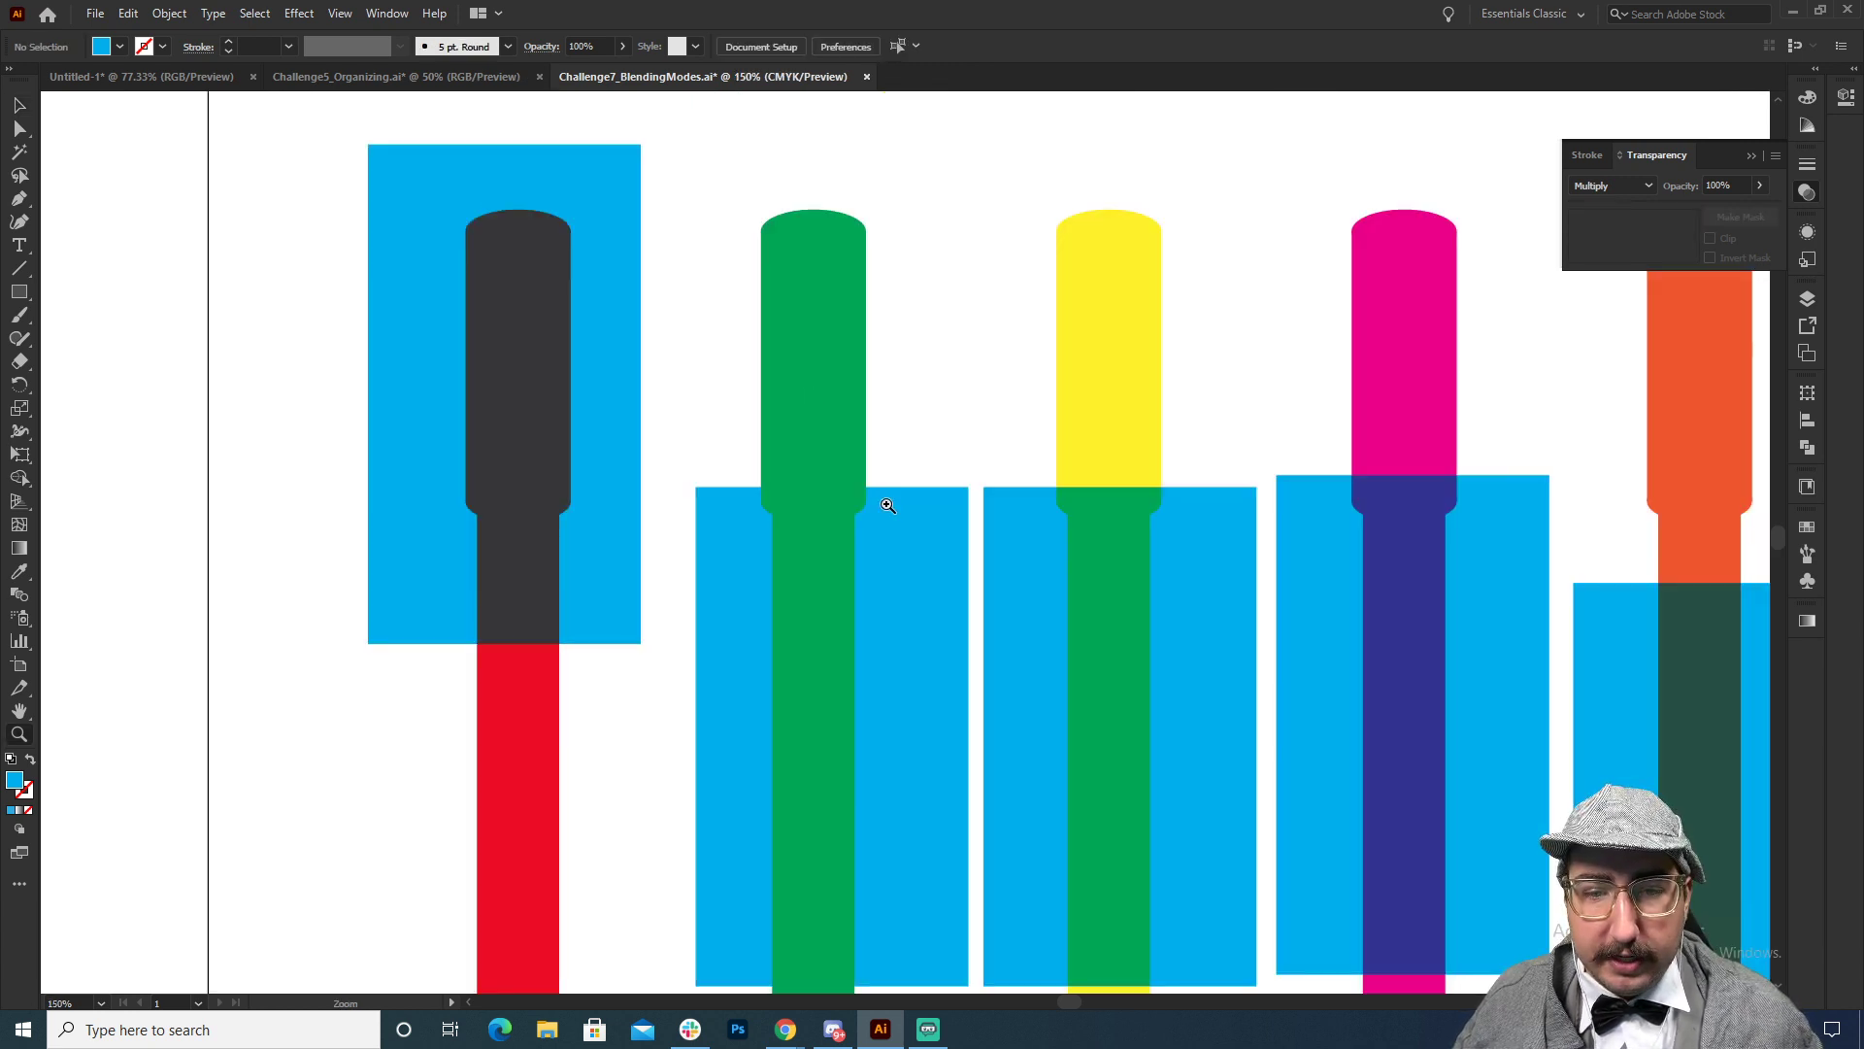
left_click(885, 504)
left_click(877, 562)
left_click(878, 566)
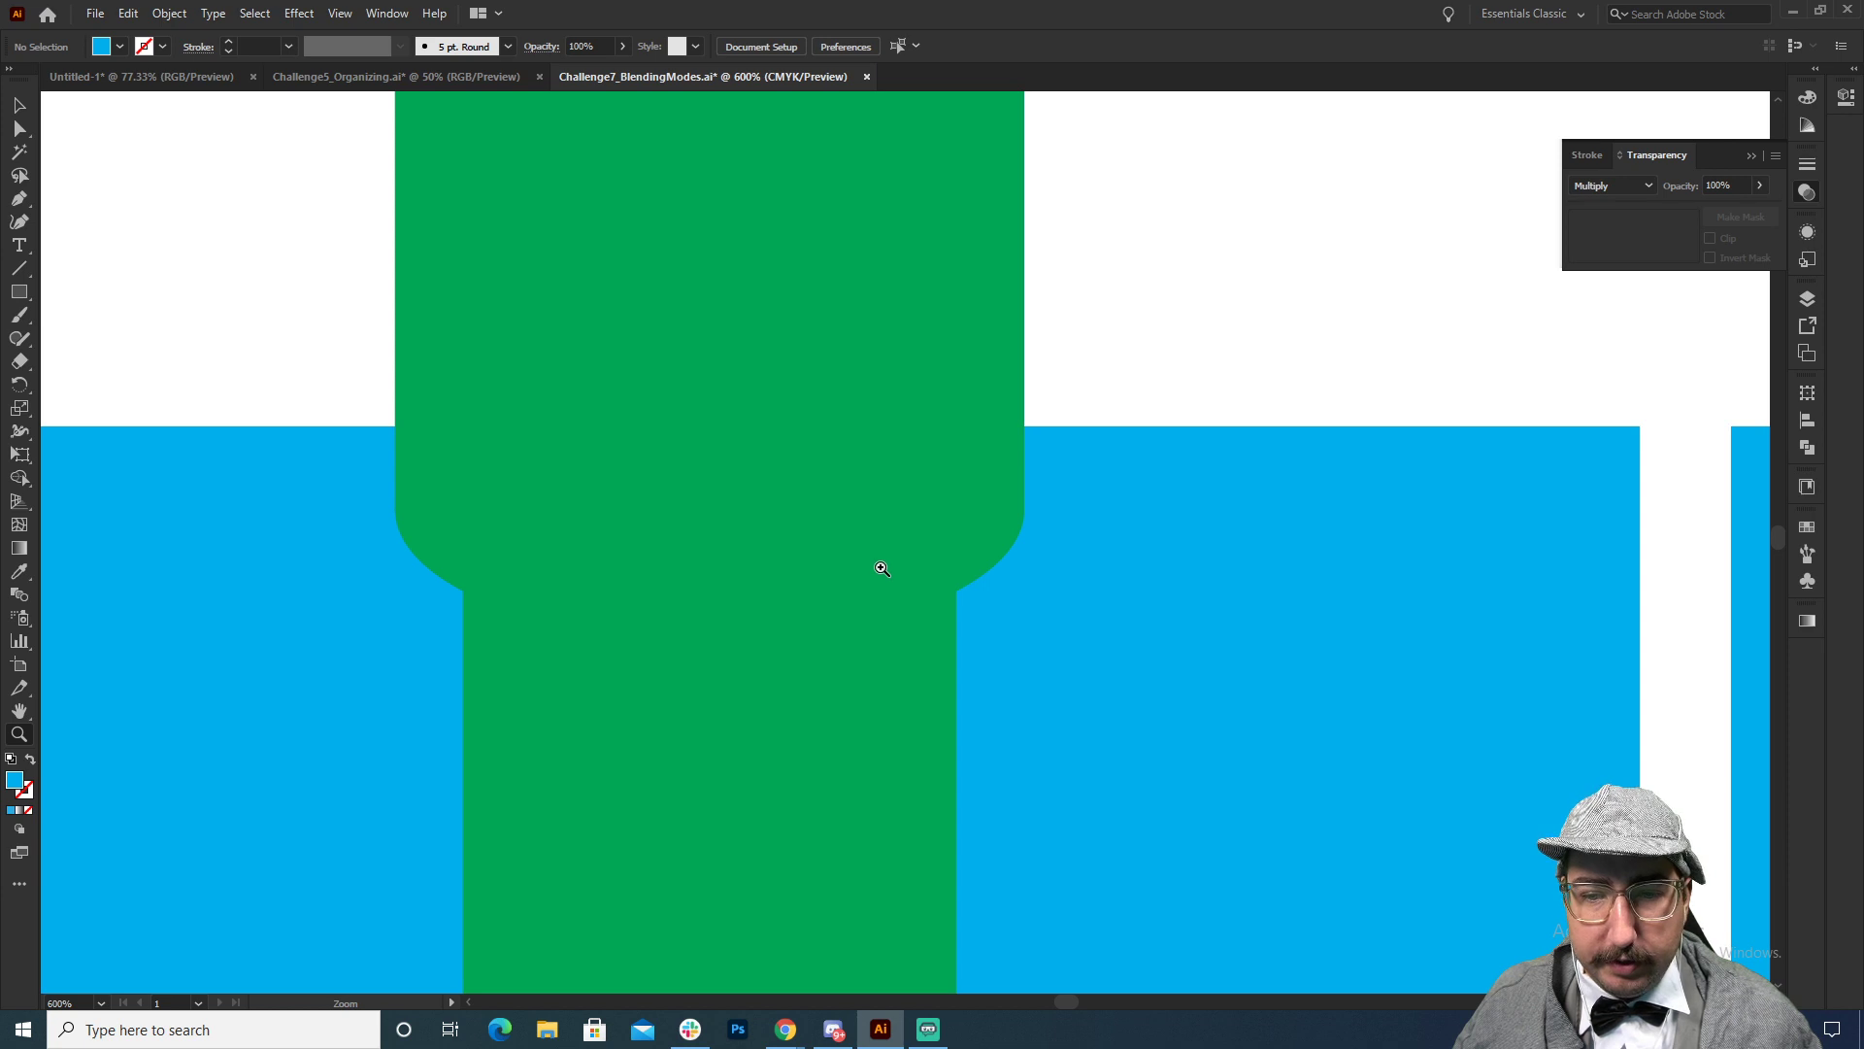
left_click(877, 537, "alt")
left_click(877, 537, "alt")
left_click(877, 537, "alt")
left_click(876, 537, "alt")
left_click(876, 537, "alt")
left_click(877, 537, "alt")
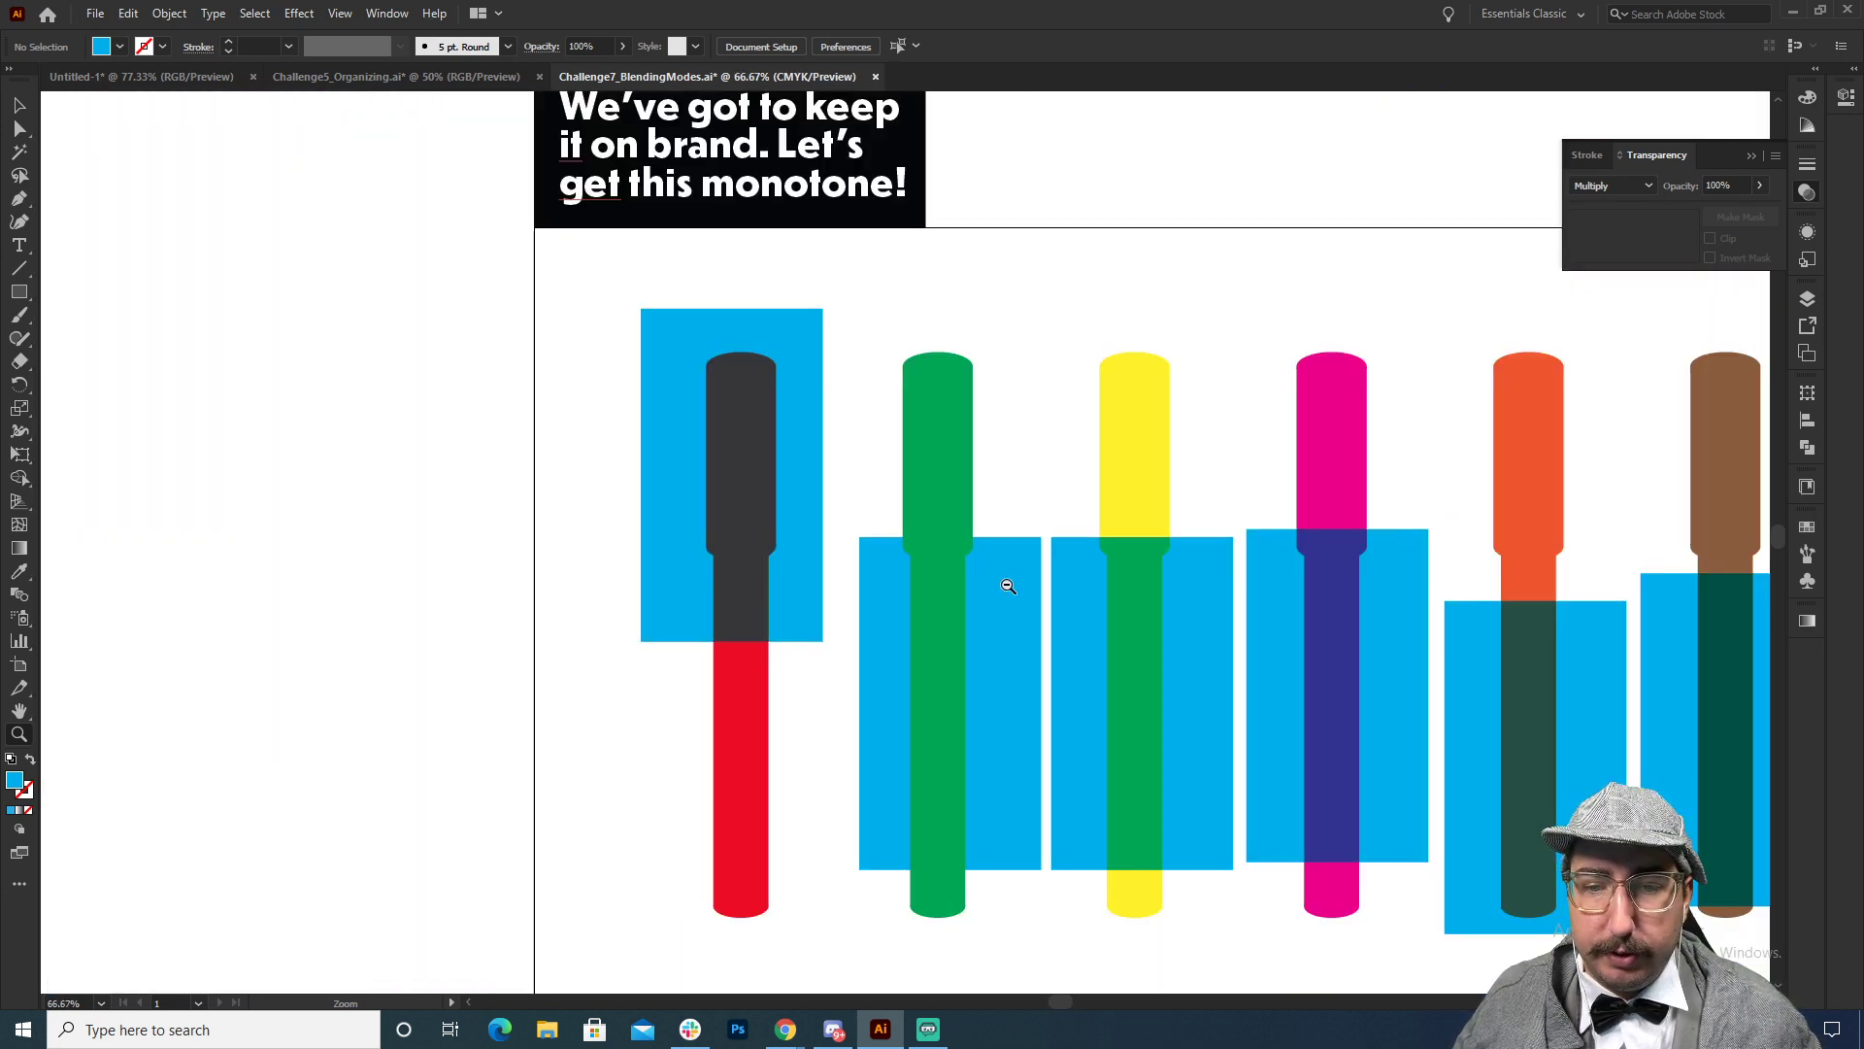
left_click(1008, 585, "alt")
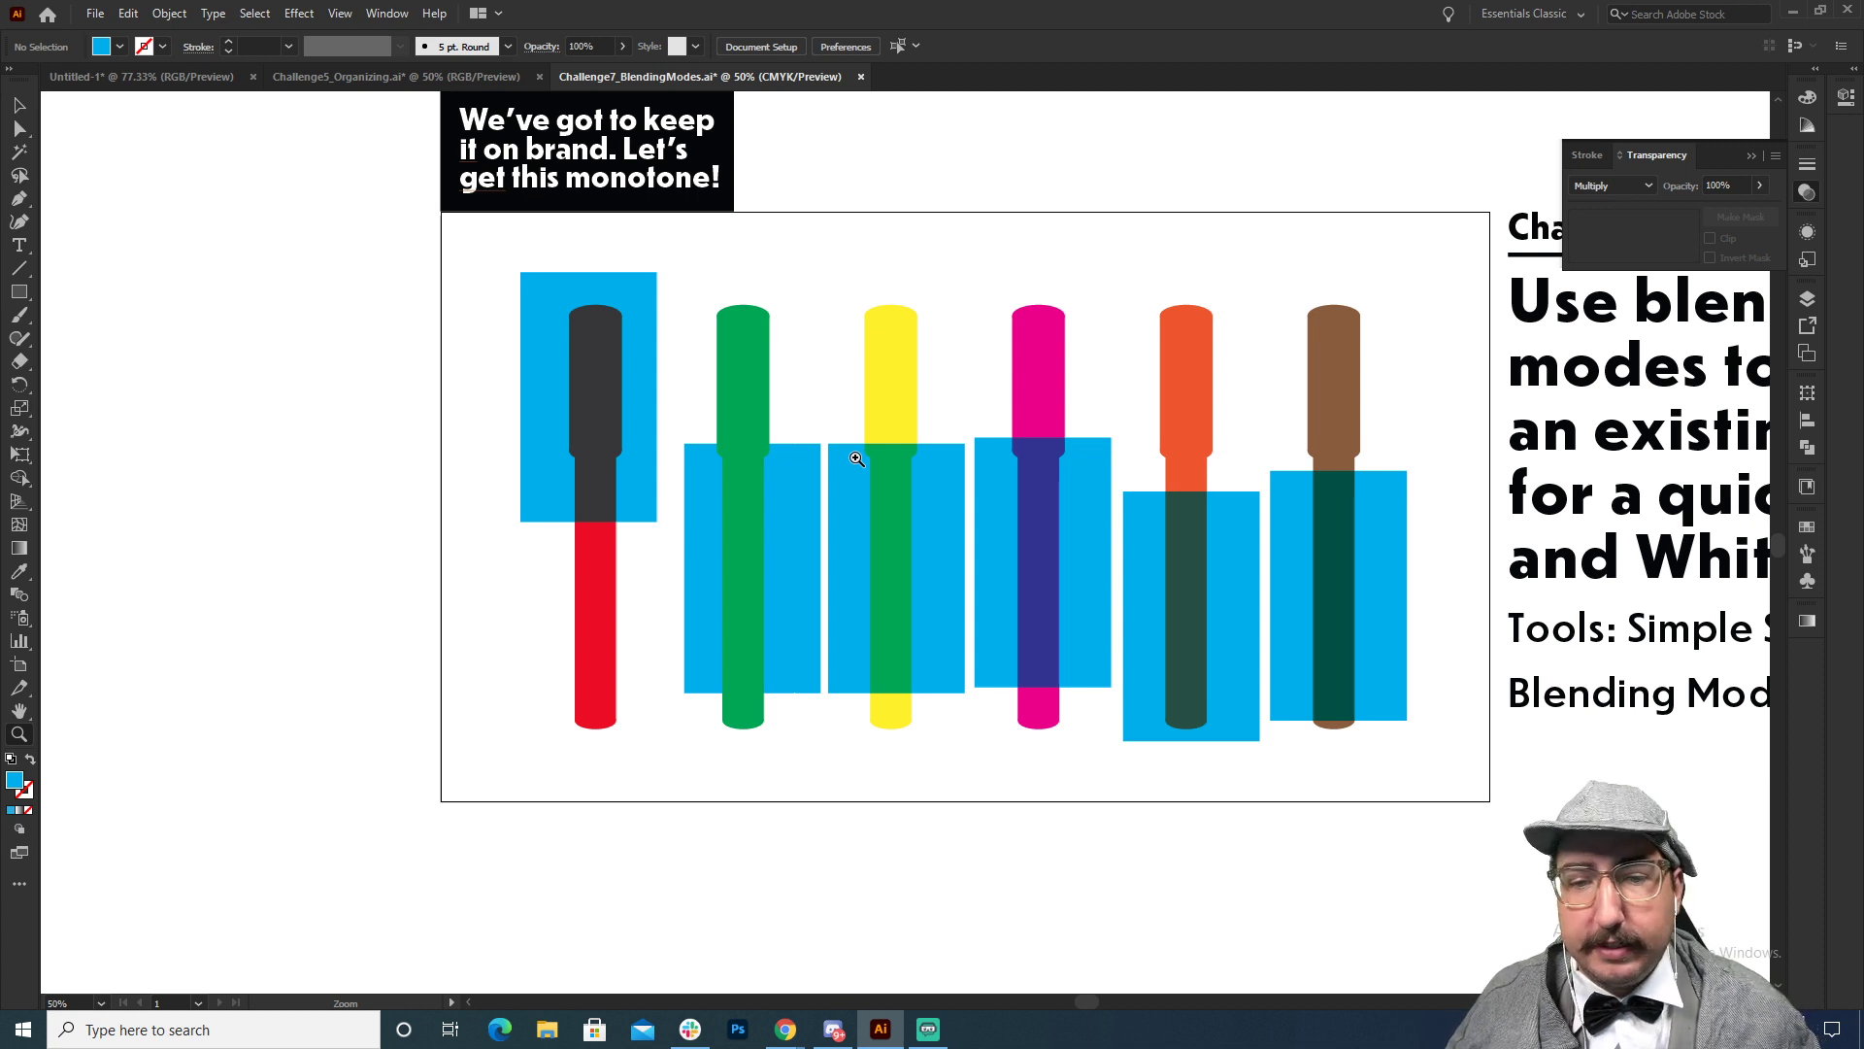
left_click_drag(1015, 485, 810, 422)
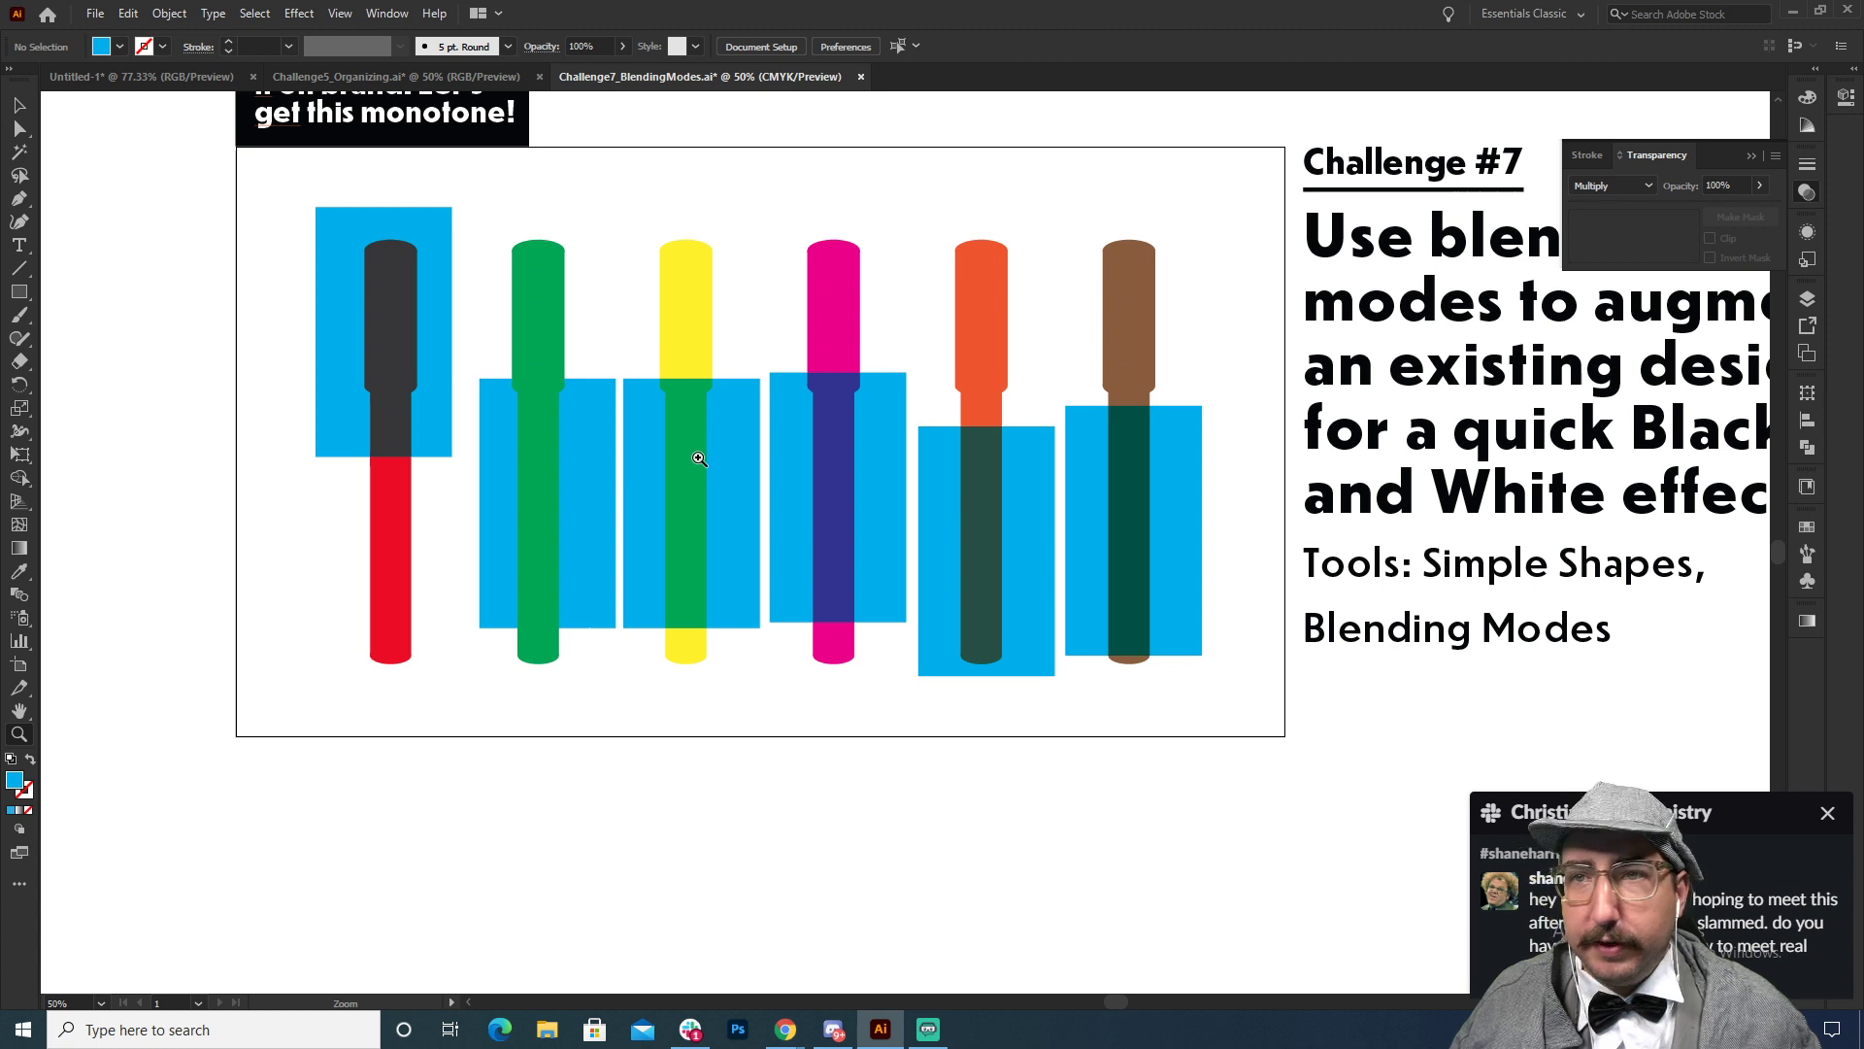
Step: Delete all six cyan rectangles from the markers
key("v")
left_click(445, 312)
left_click(578, 445, "shift")
left_click(707, 444, "shift")
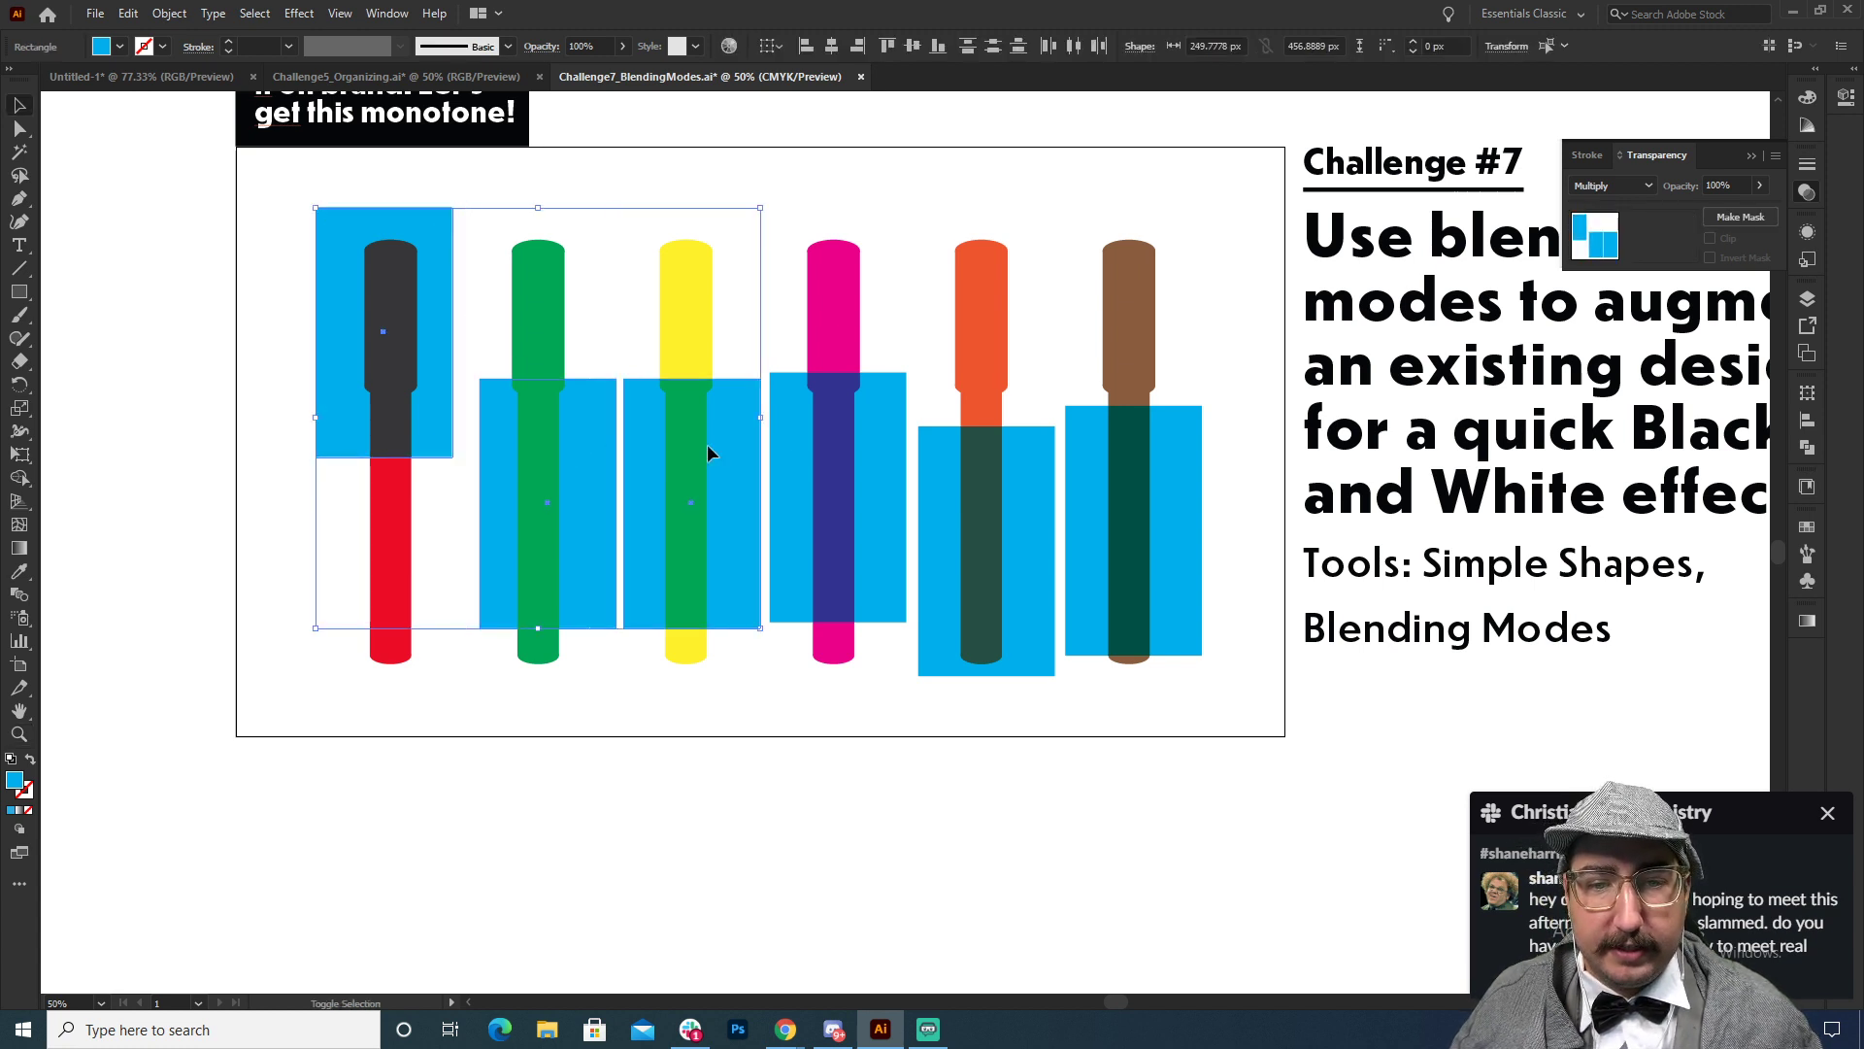
left_click(855, 466, "shift")
left_click(996, 507, "shift")
left_click(1115, 495, "shift")
key("Delete")
Step: Draw a 1920 by 1080 px cyan rectangle that covers the whole artboard
key("m")
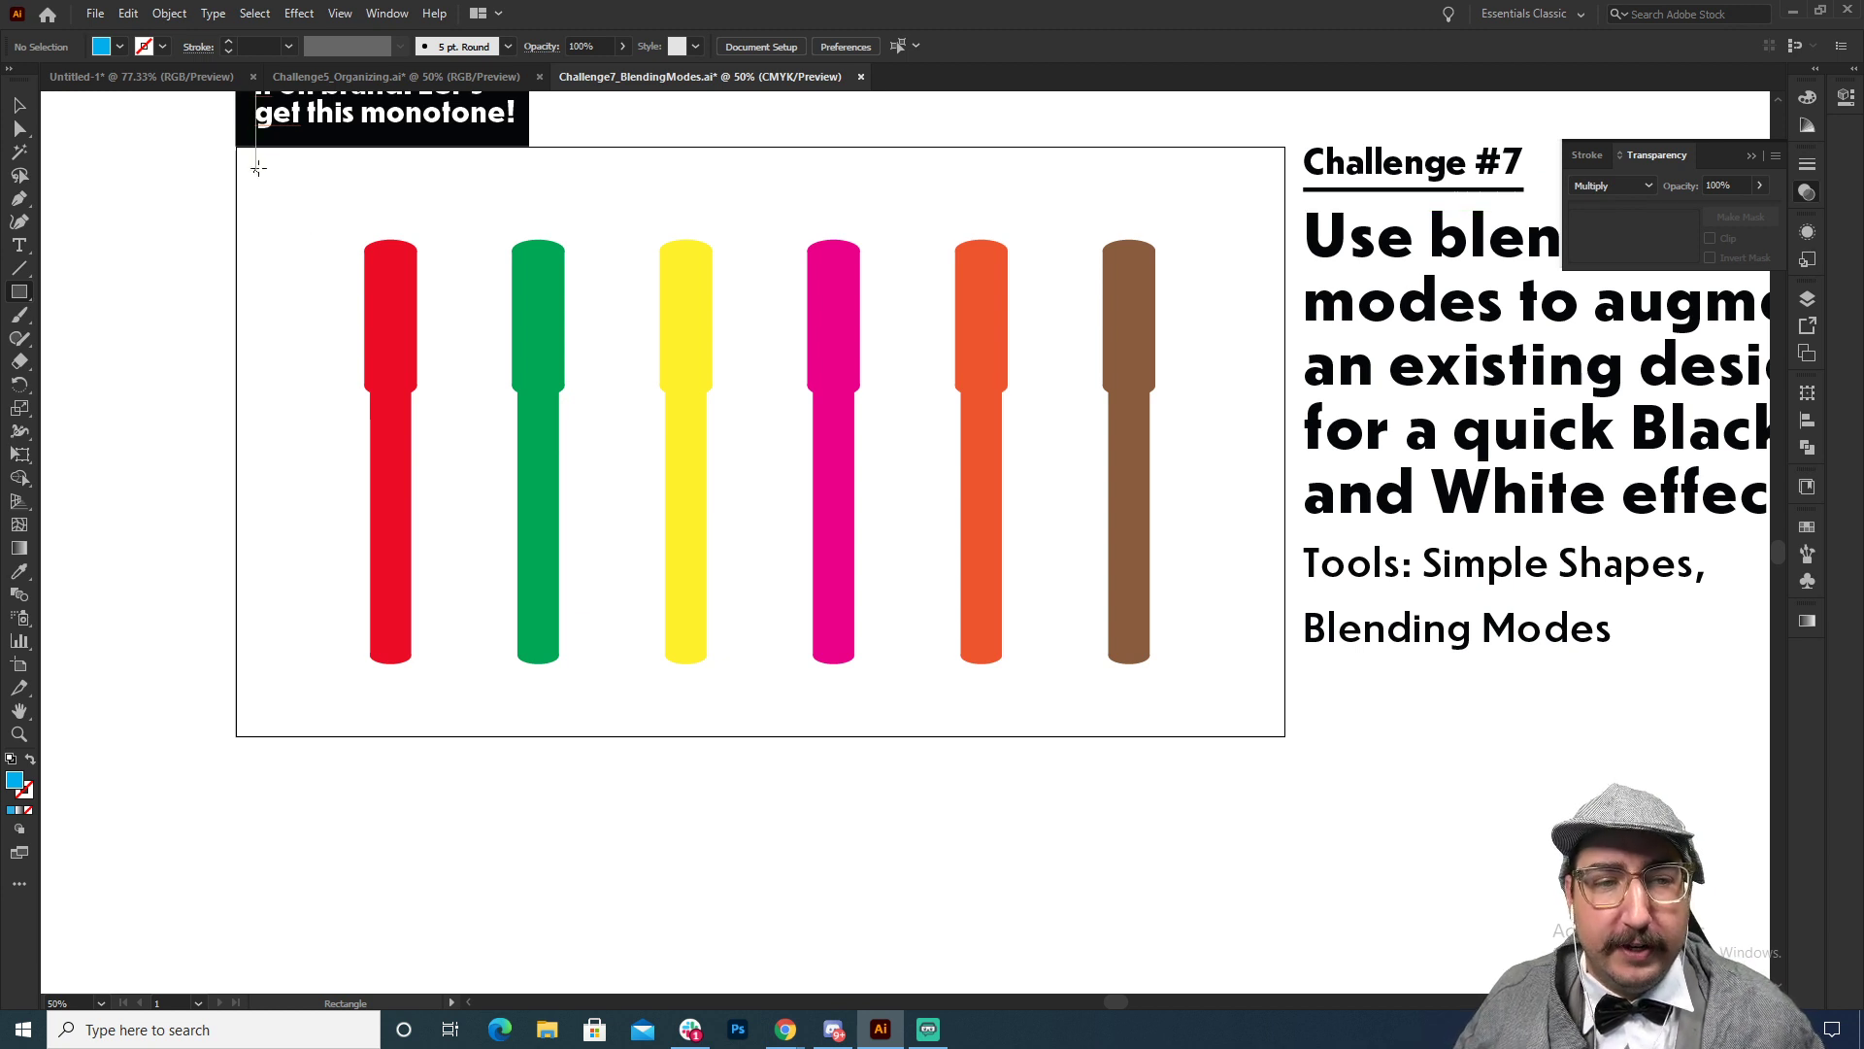
left_click_drag(233, 145, 1283, 735)
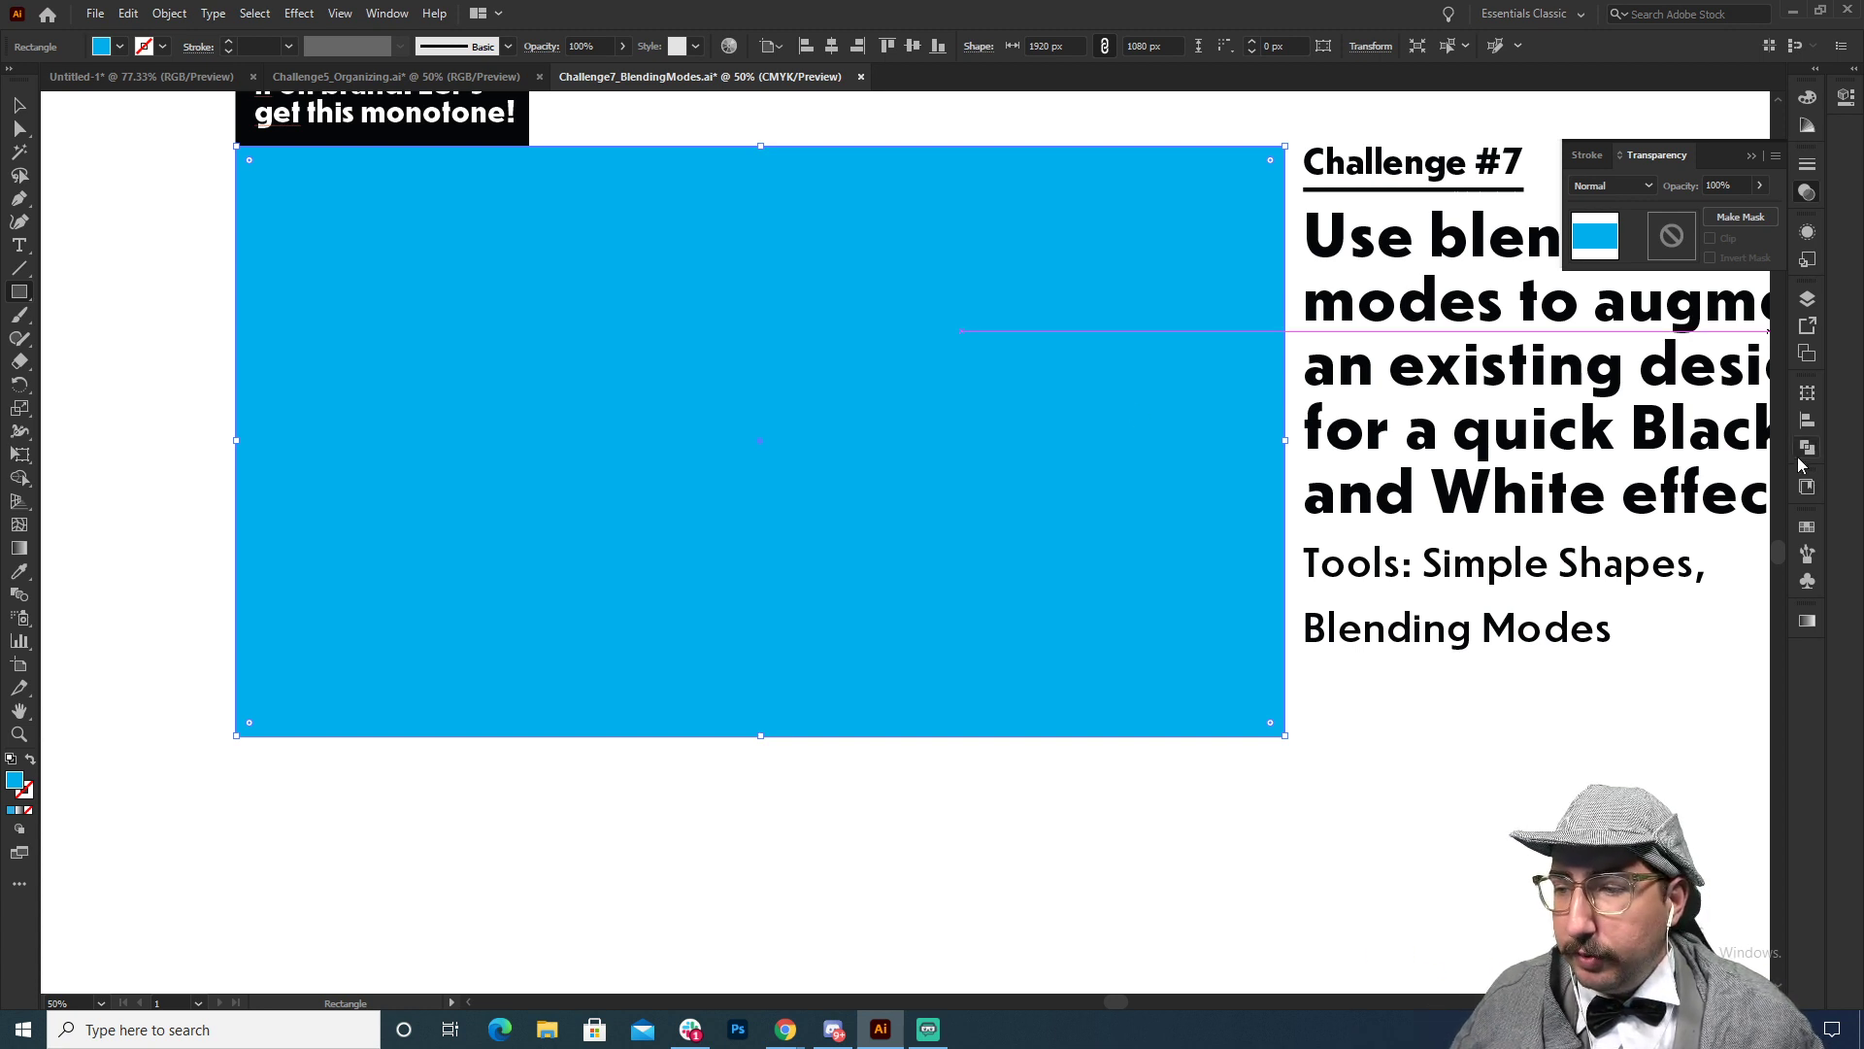
double_click(15, 780)
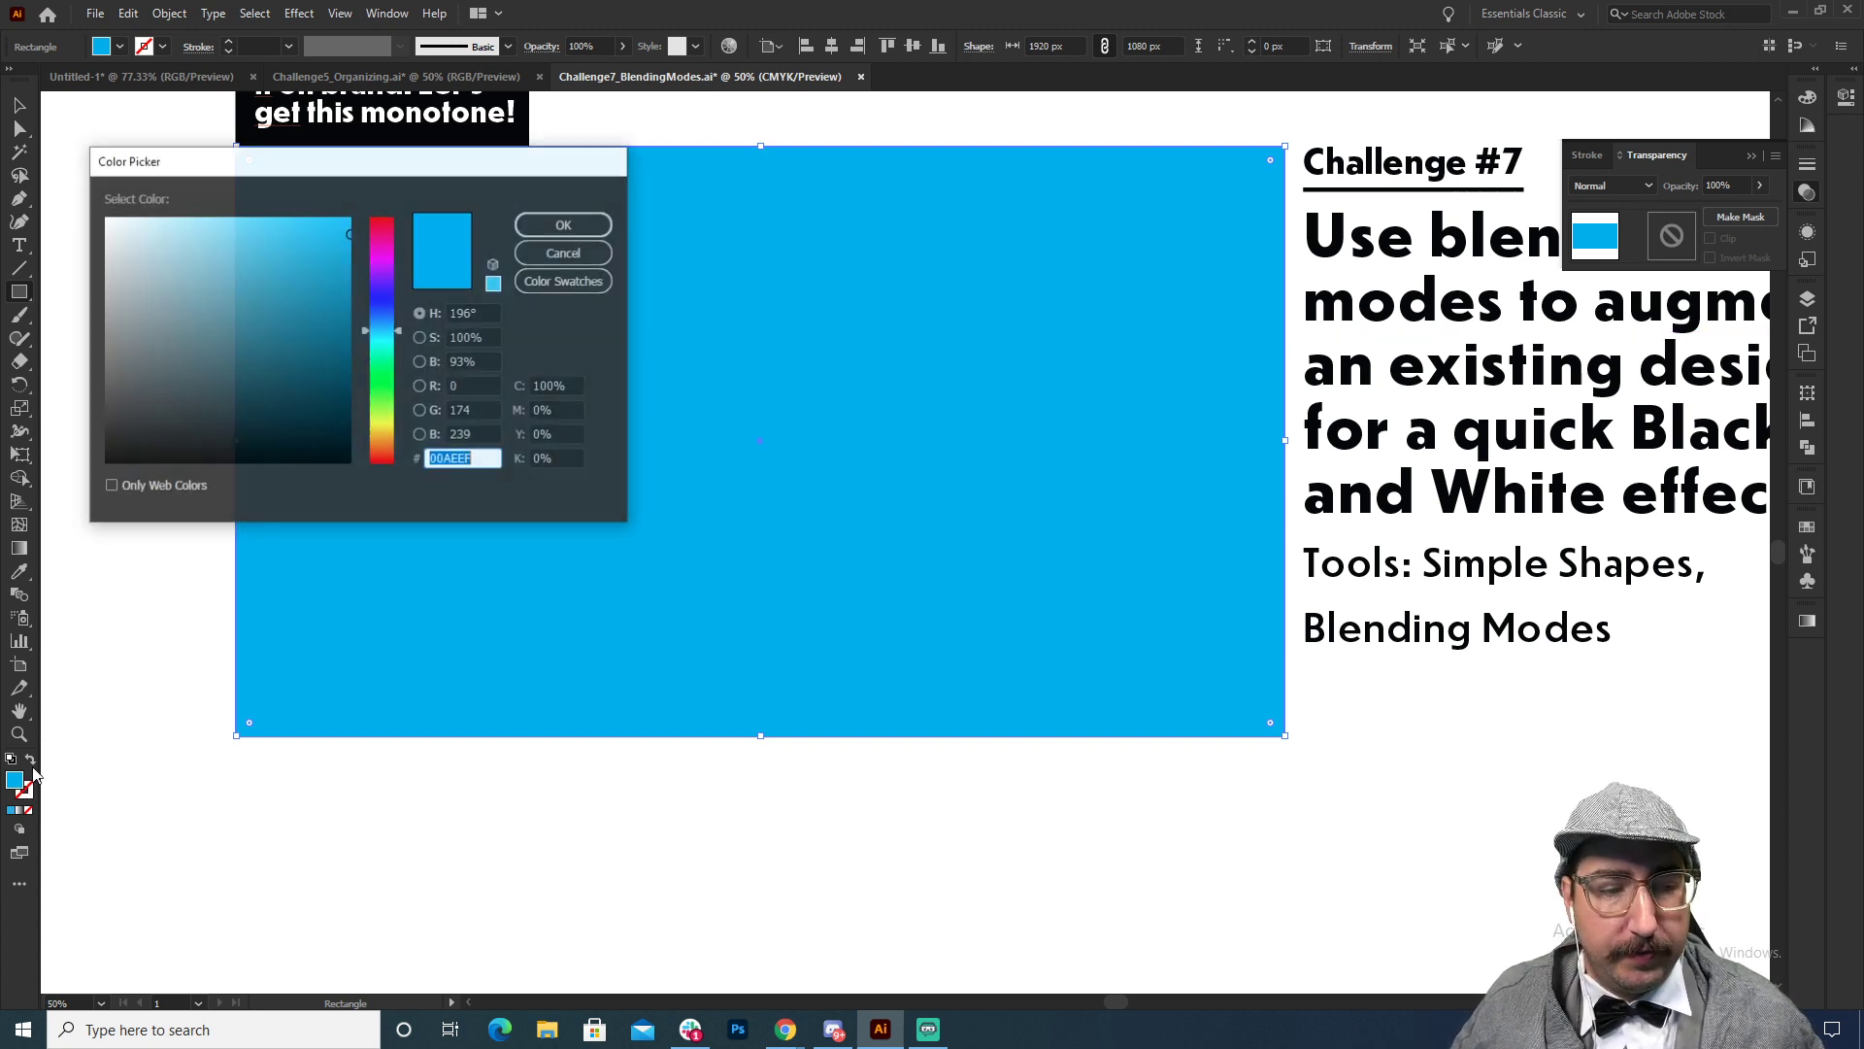
left_click_drag(516, 181, 631, 207)
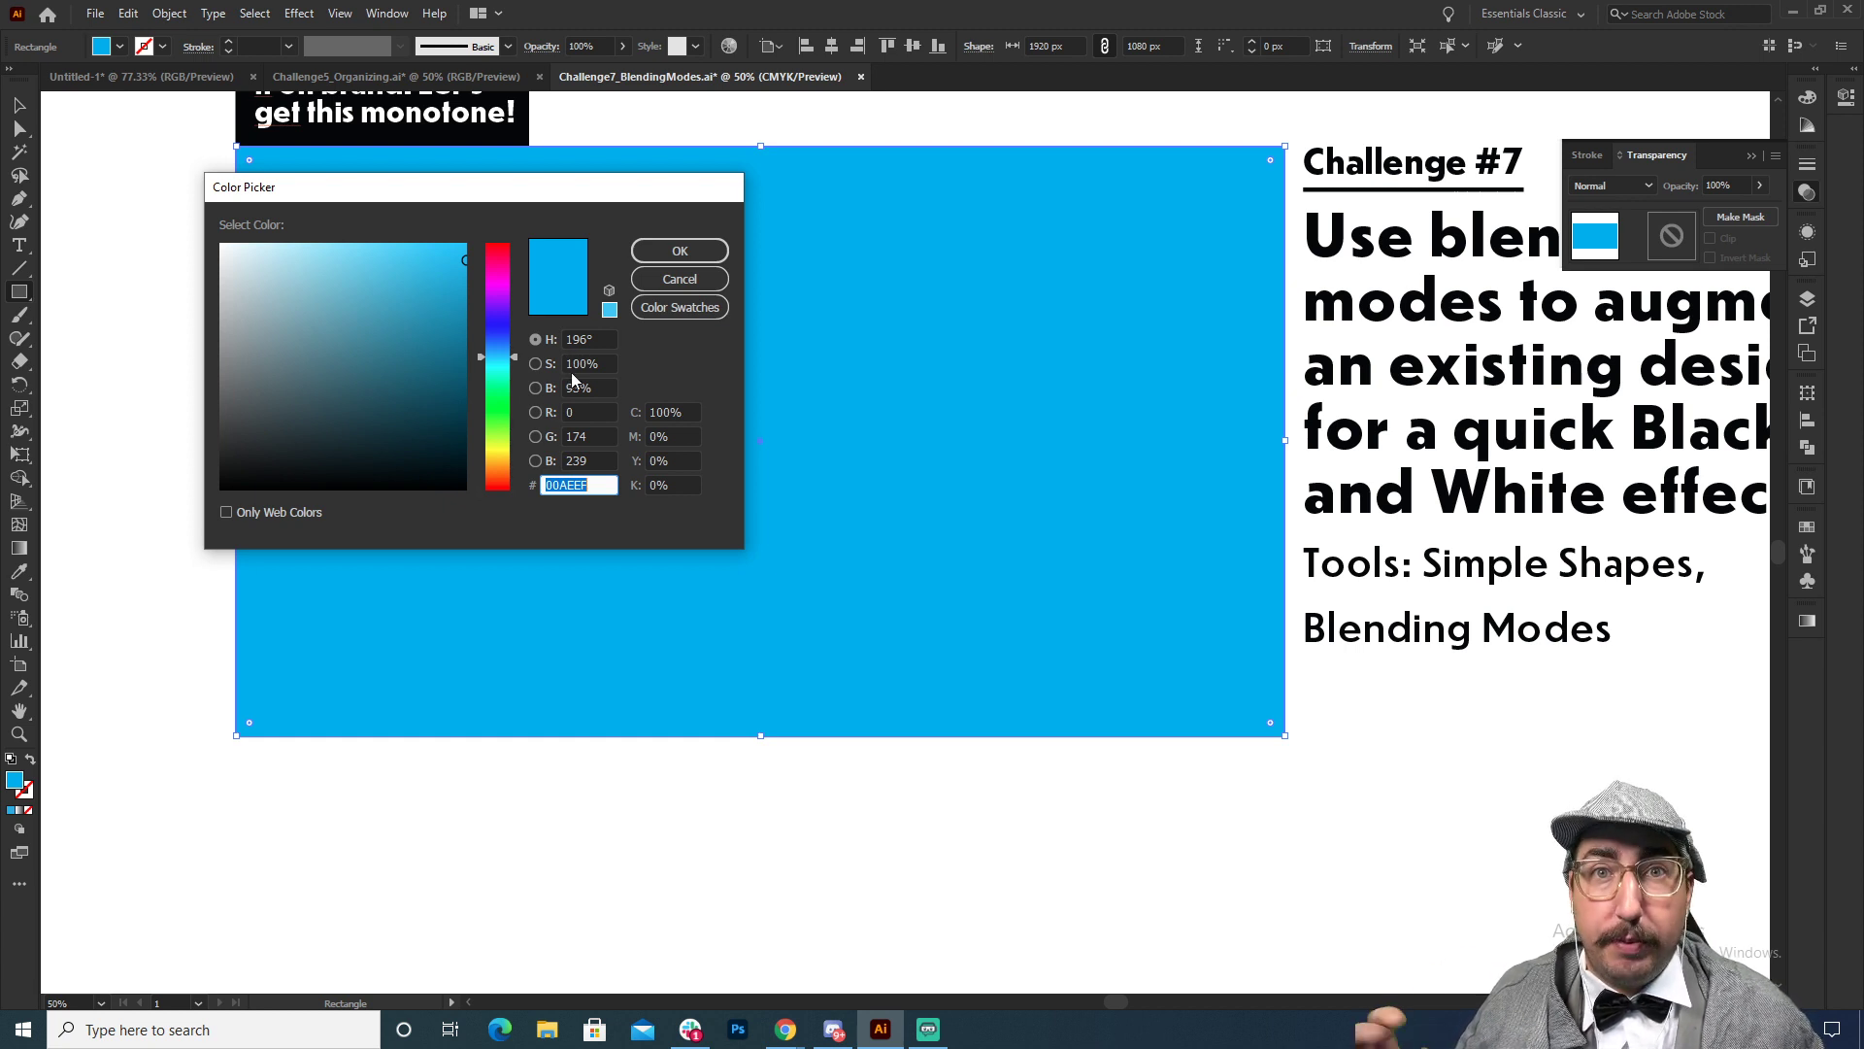
left_click(679, 250)
Step: Set the artboard-sized rectangle's blending mode to Saturation
left_click(1613, 186)
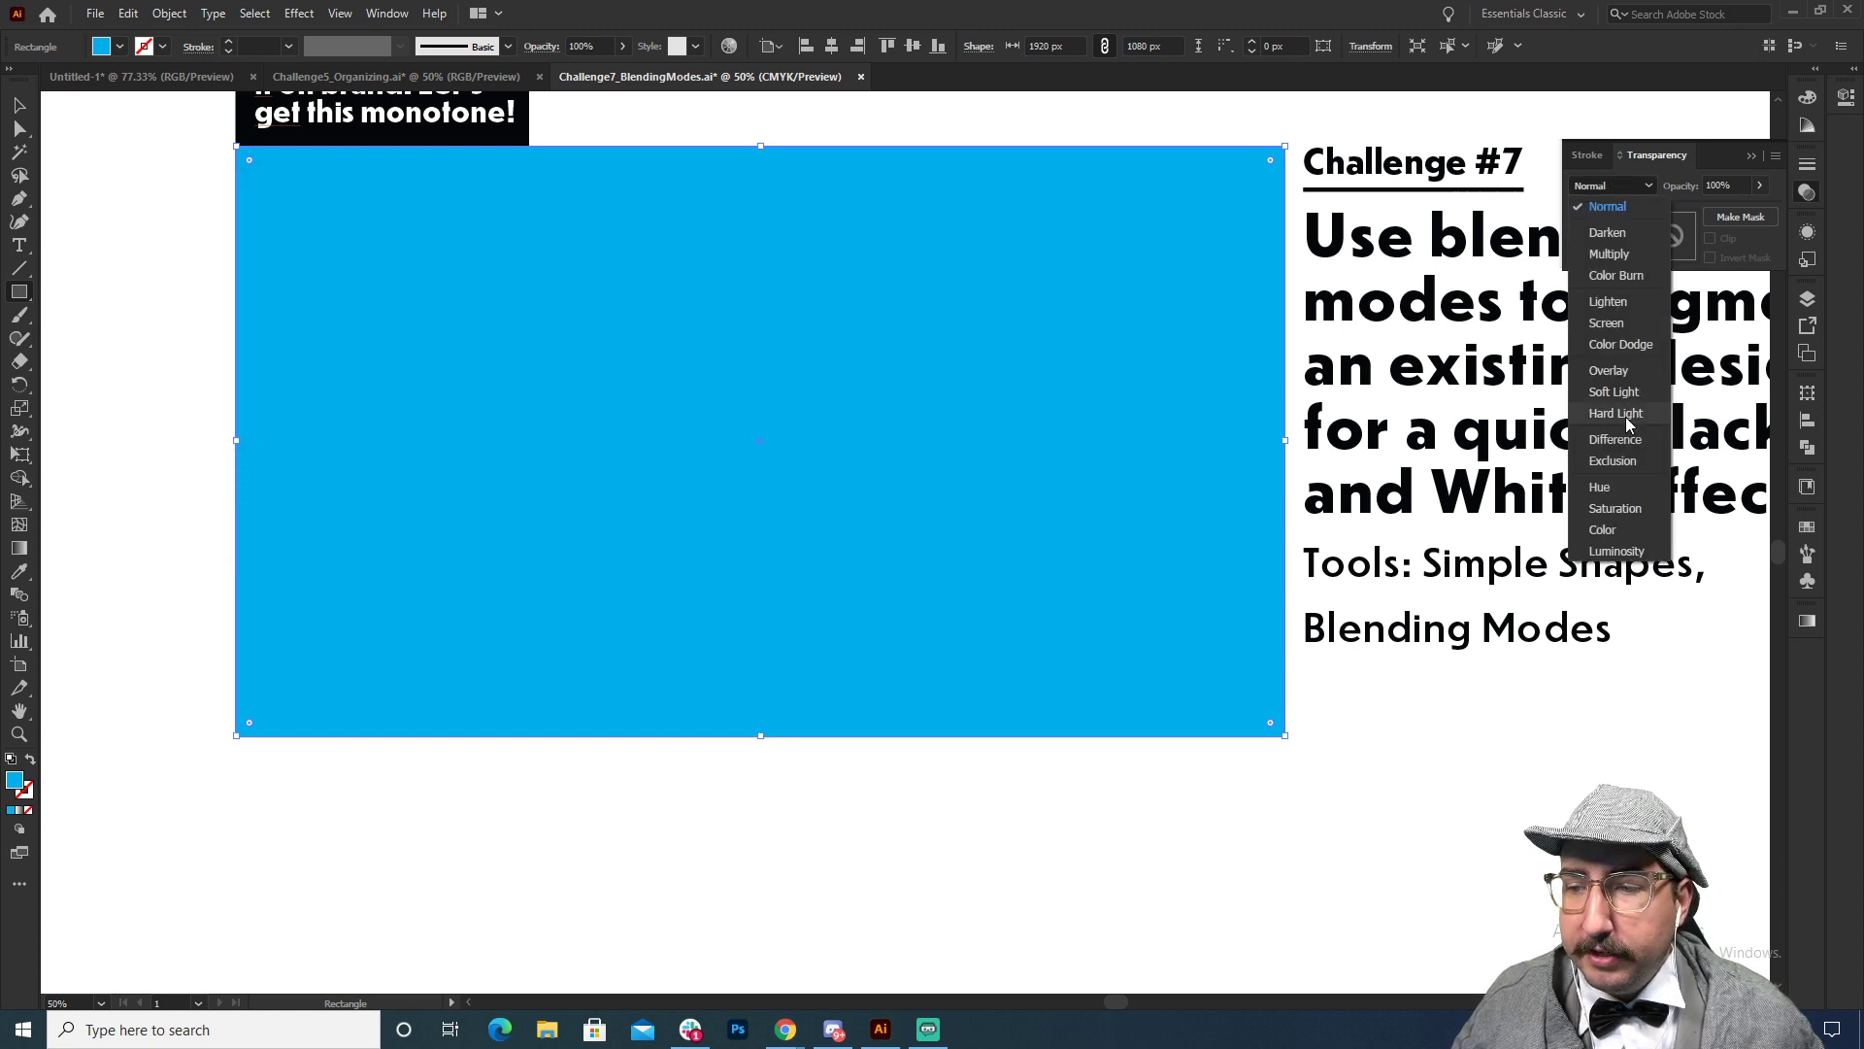
left_click(1631, 515)
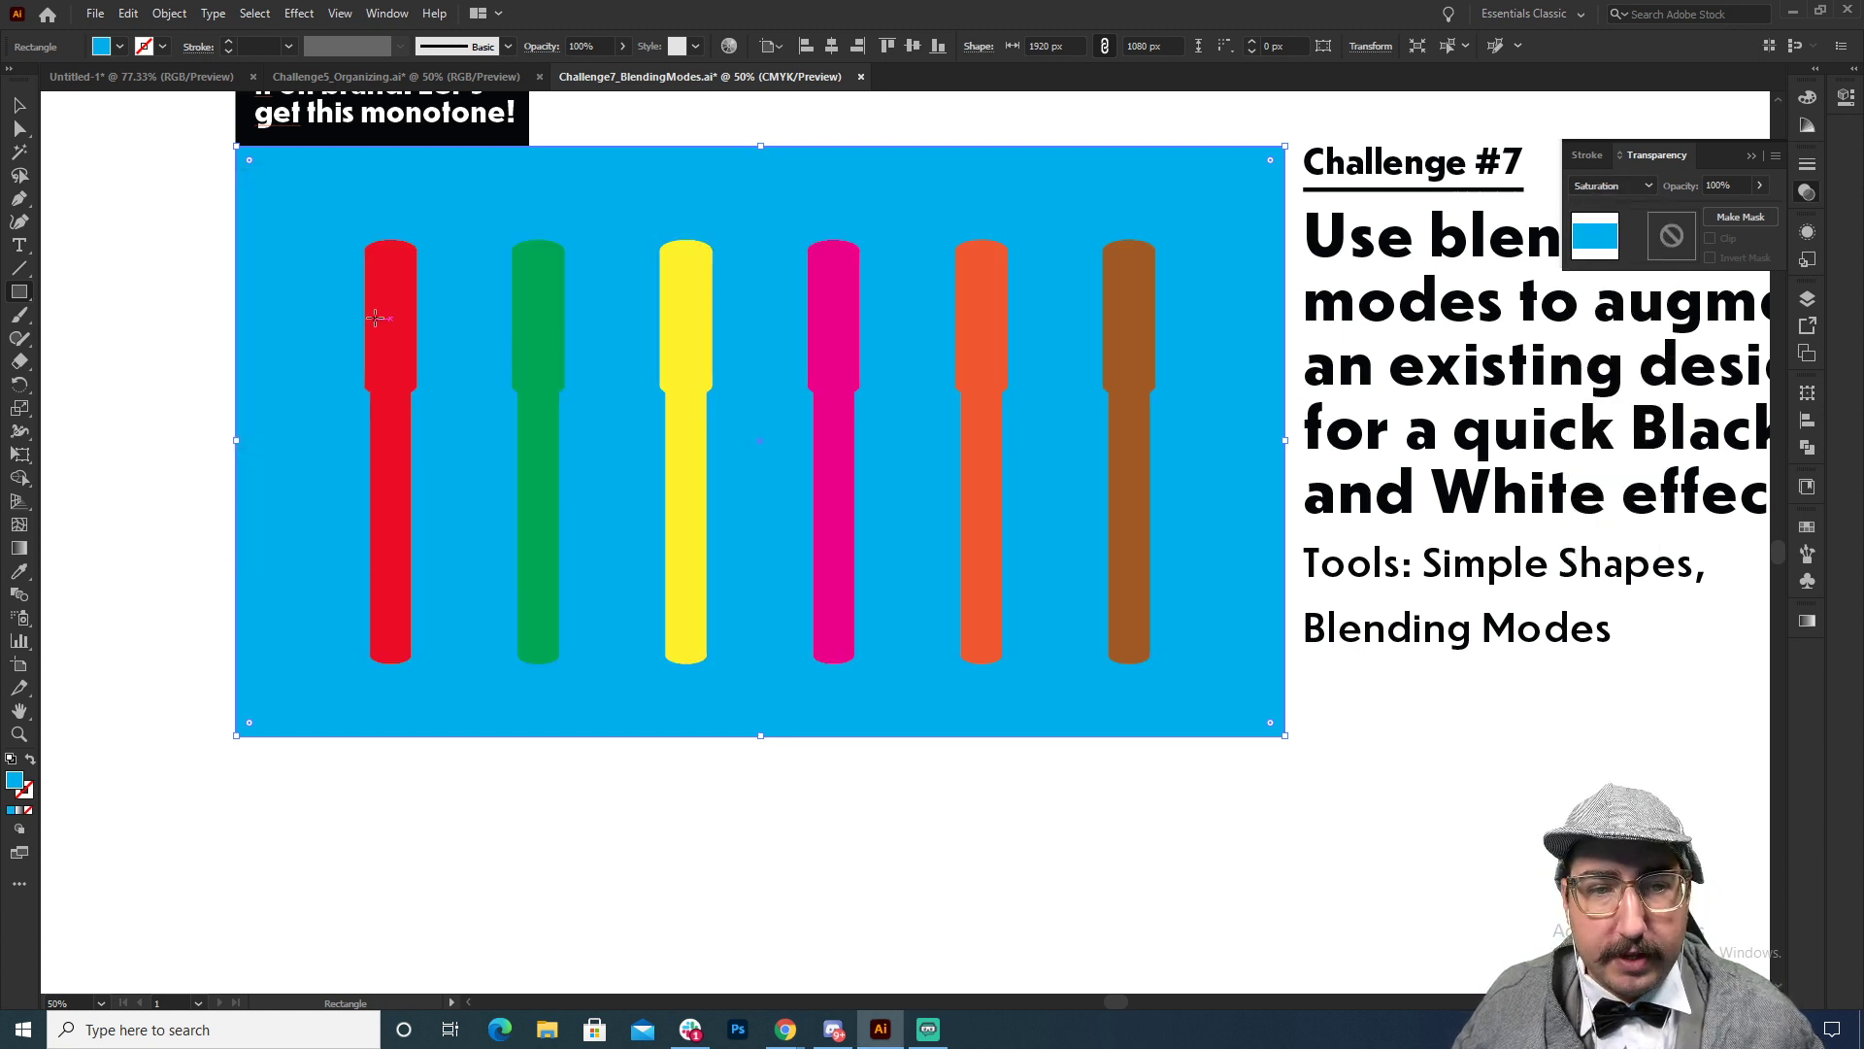
left_click(21, 104)
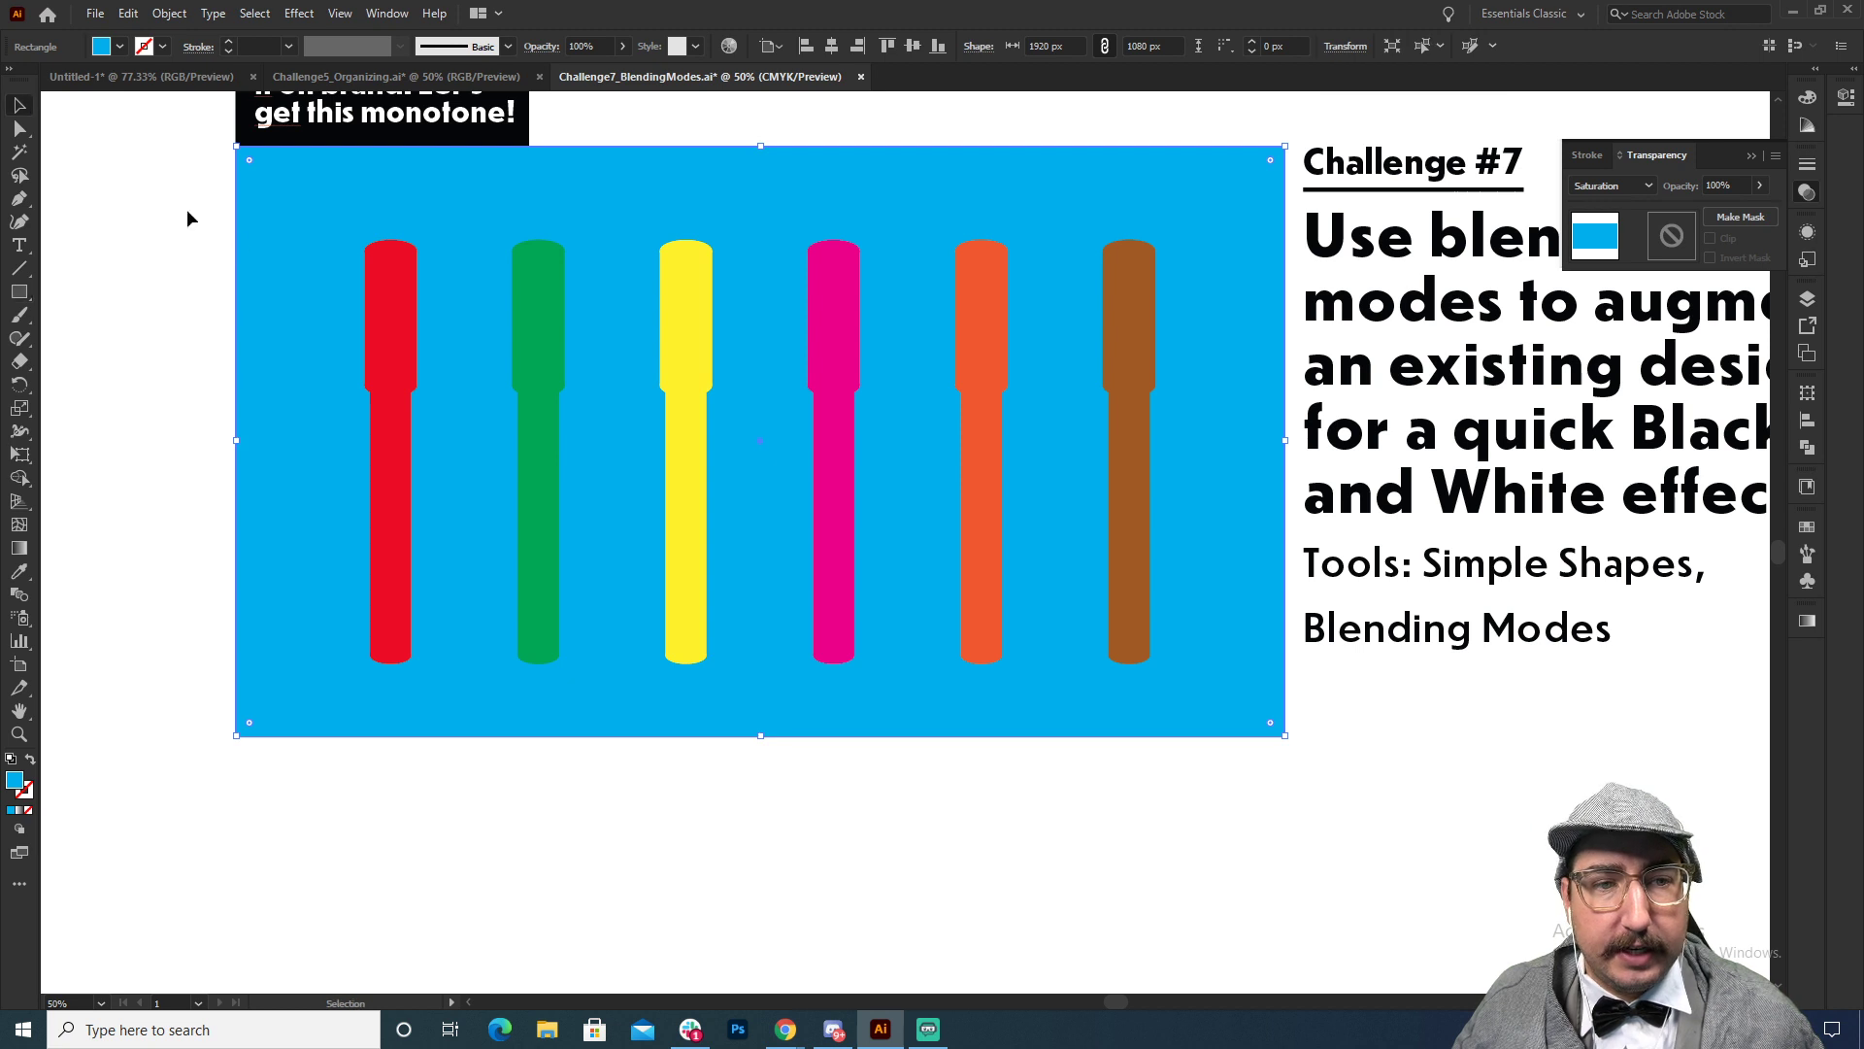
Step: Set the saturation of the covering rectangle's fill colour to 0% and deselect the rectangle
double_click(14, 781)
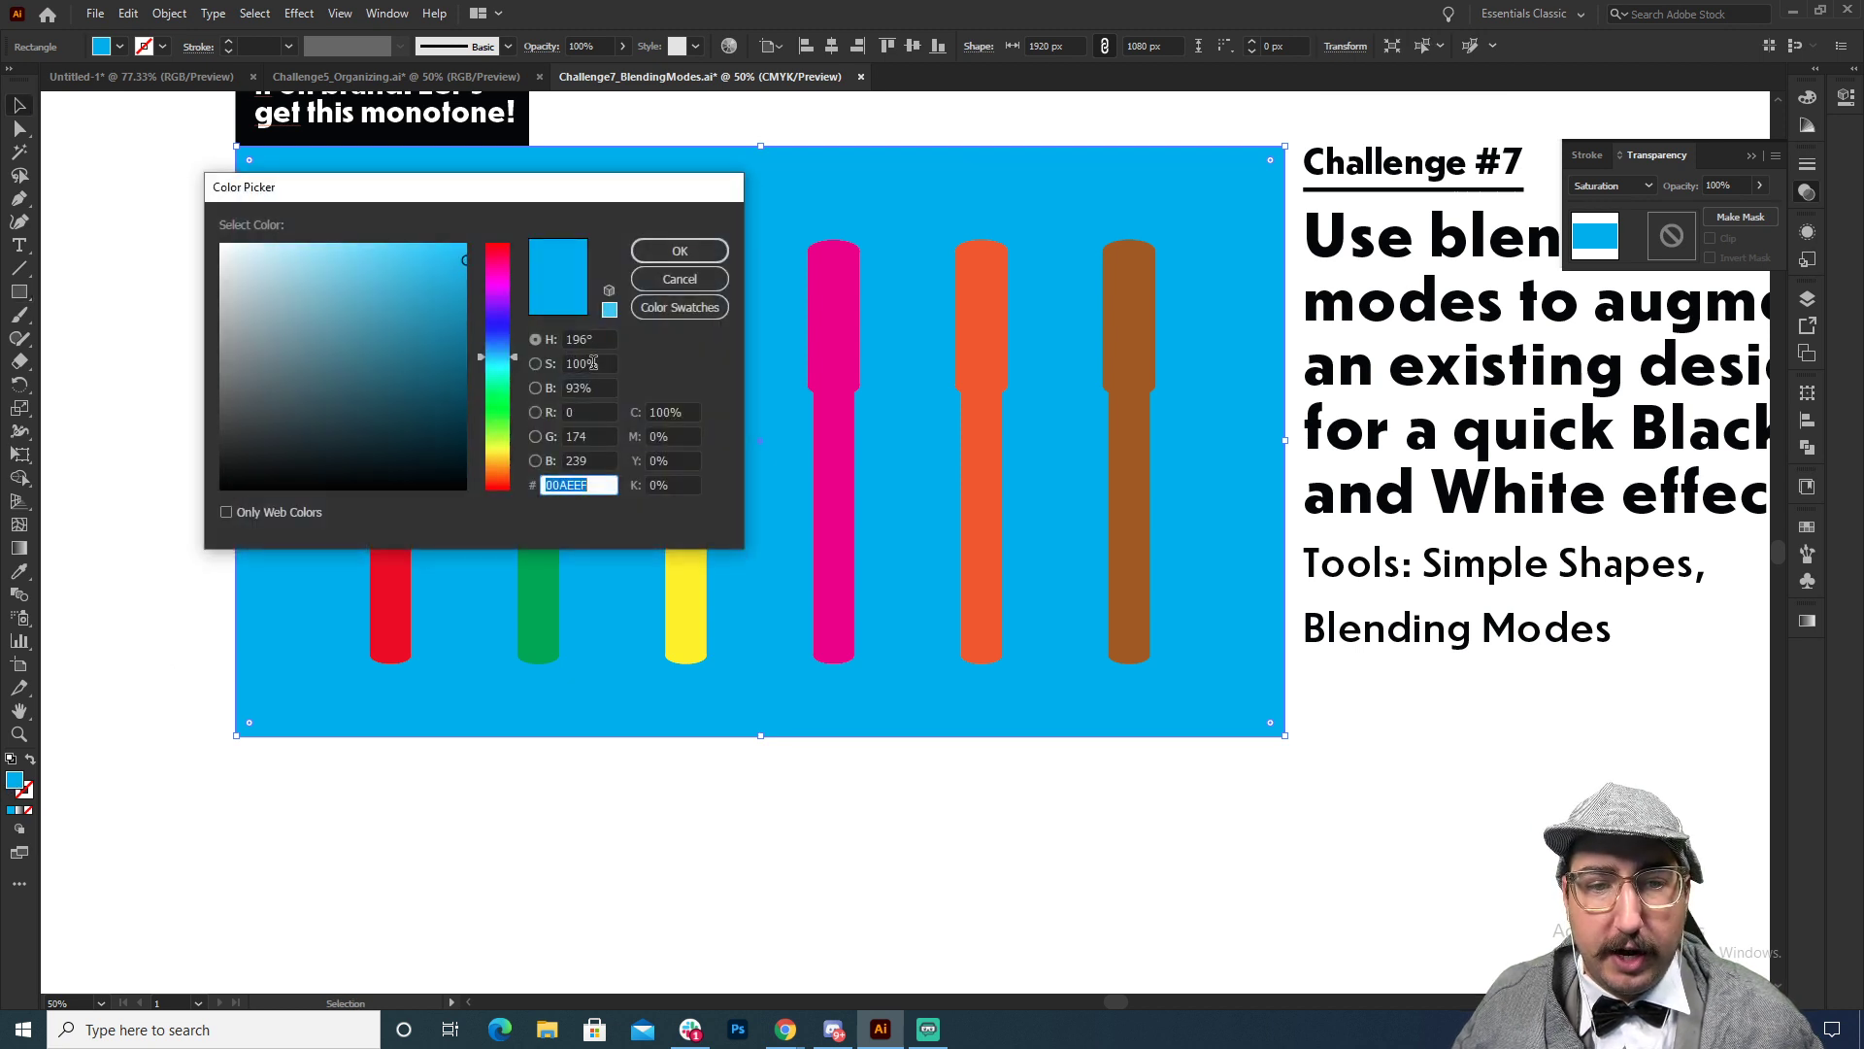
left_click(679, 280)
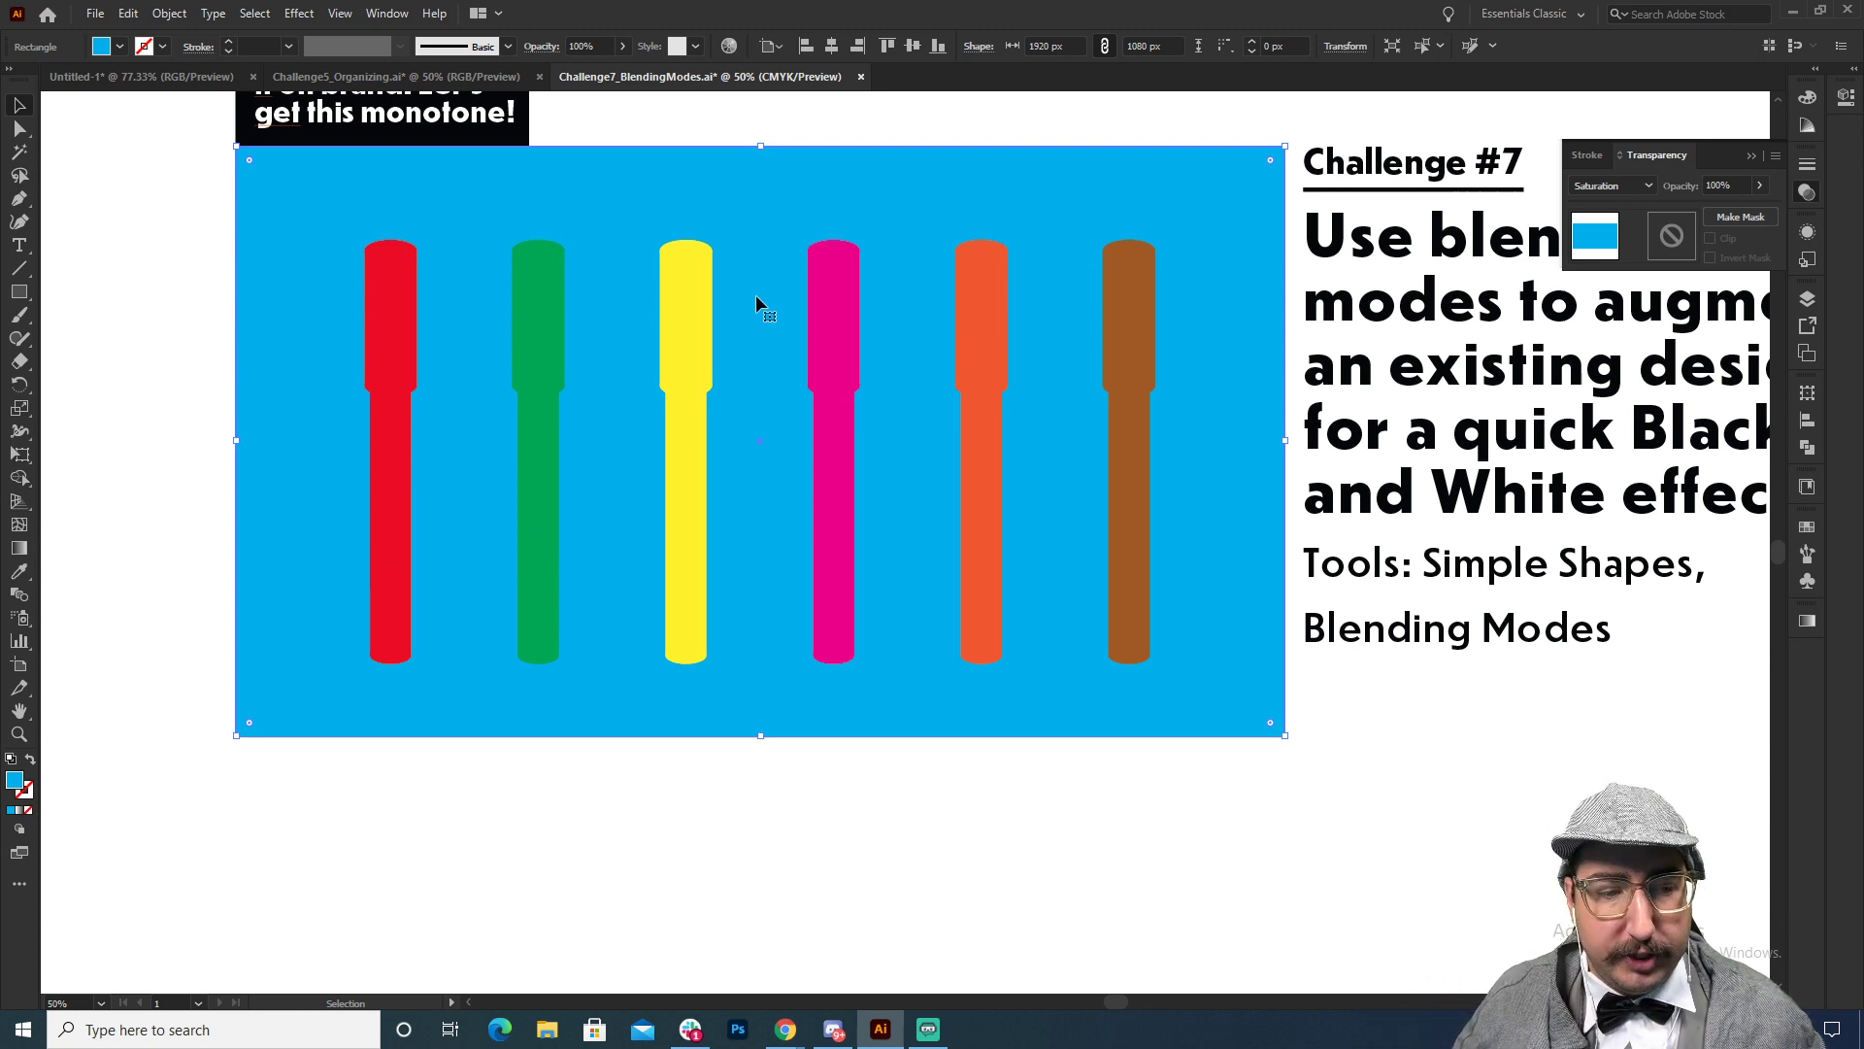
double_click(15, 780)
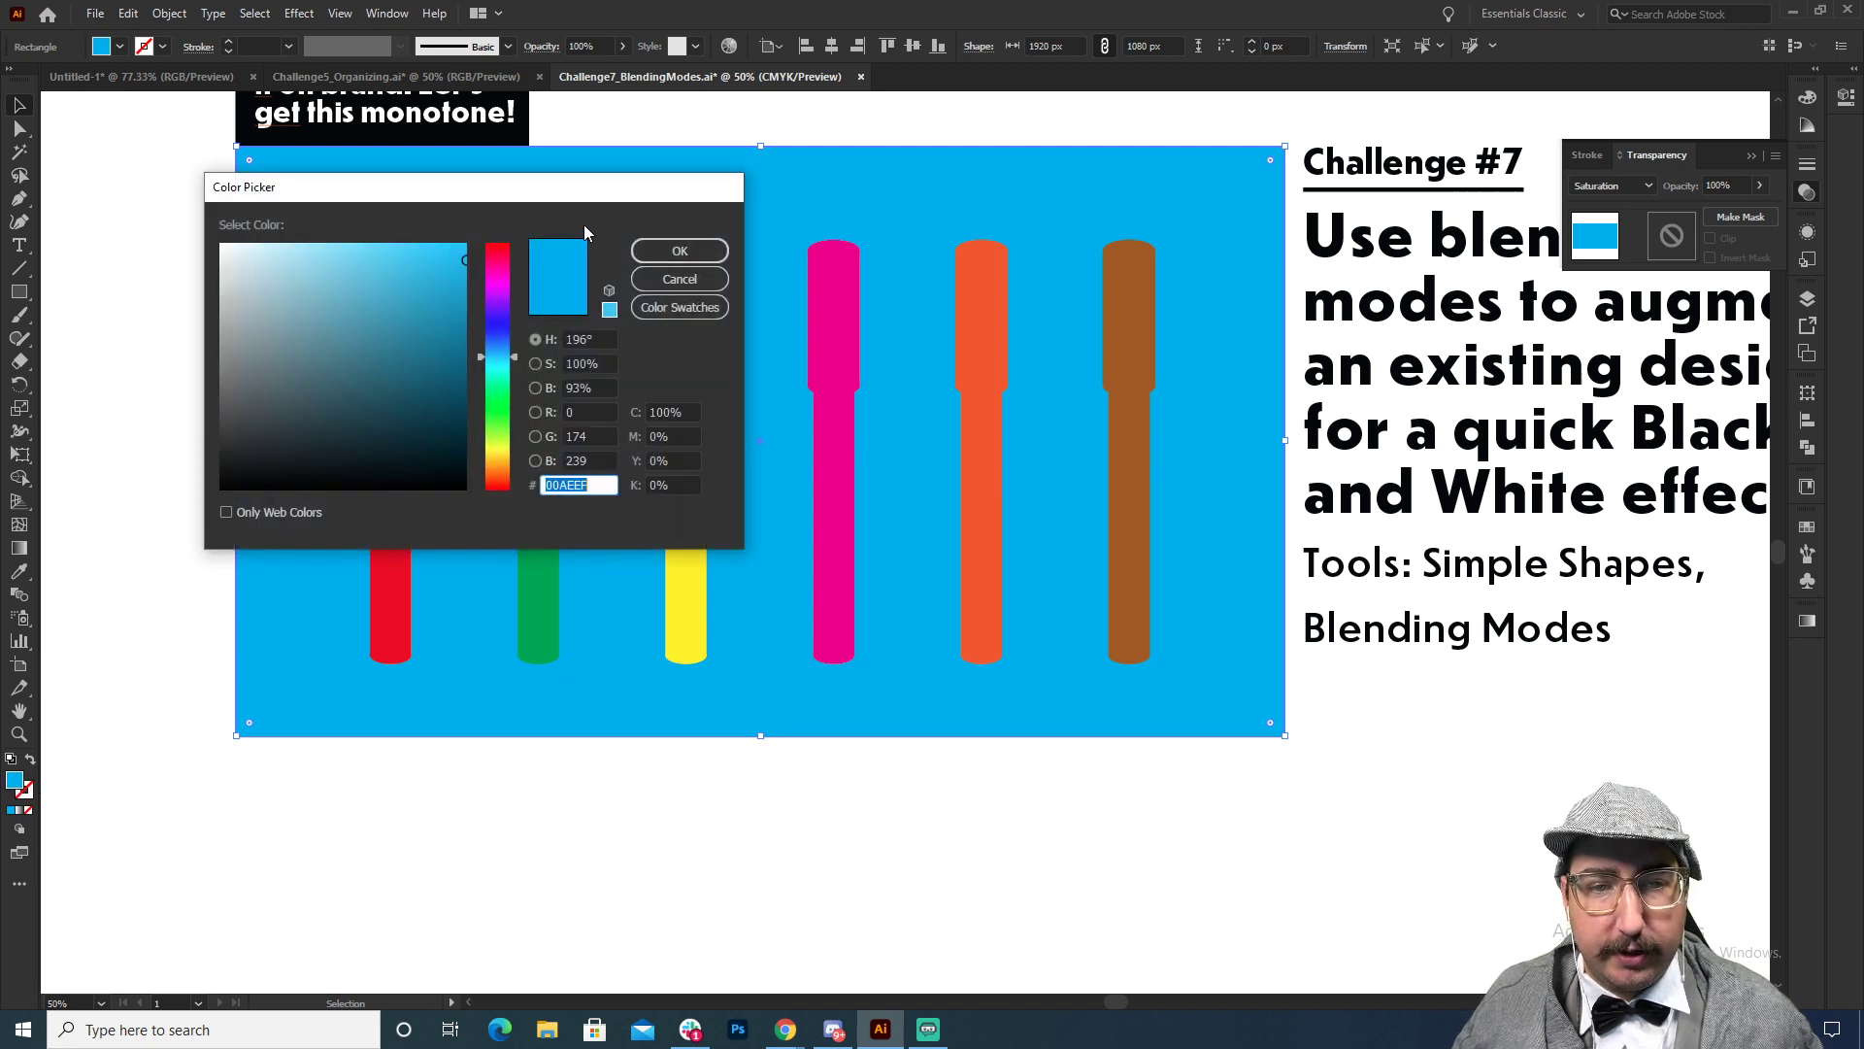
left_click_drag(578, 189, 1083, 377)
left_click(1087, 543)
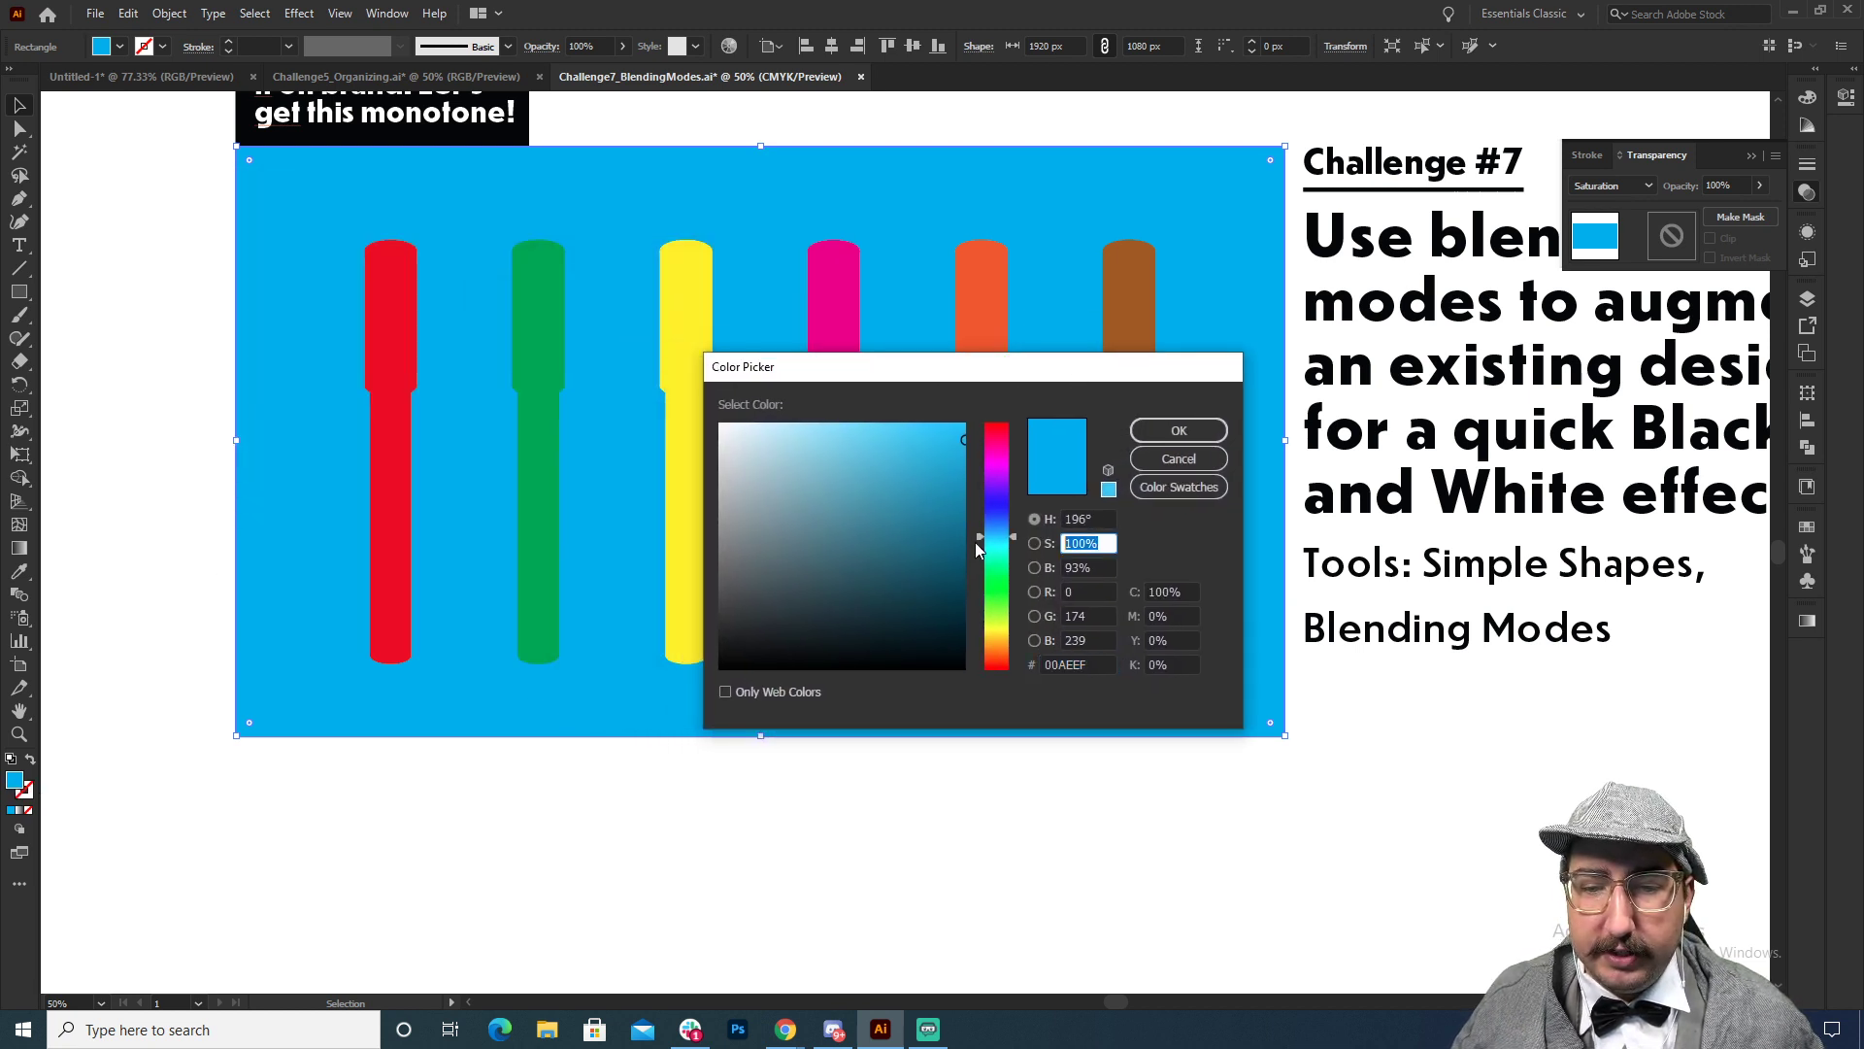
type("0")
key("Tab")
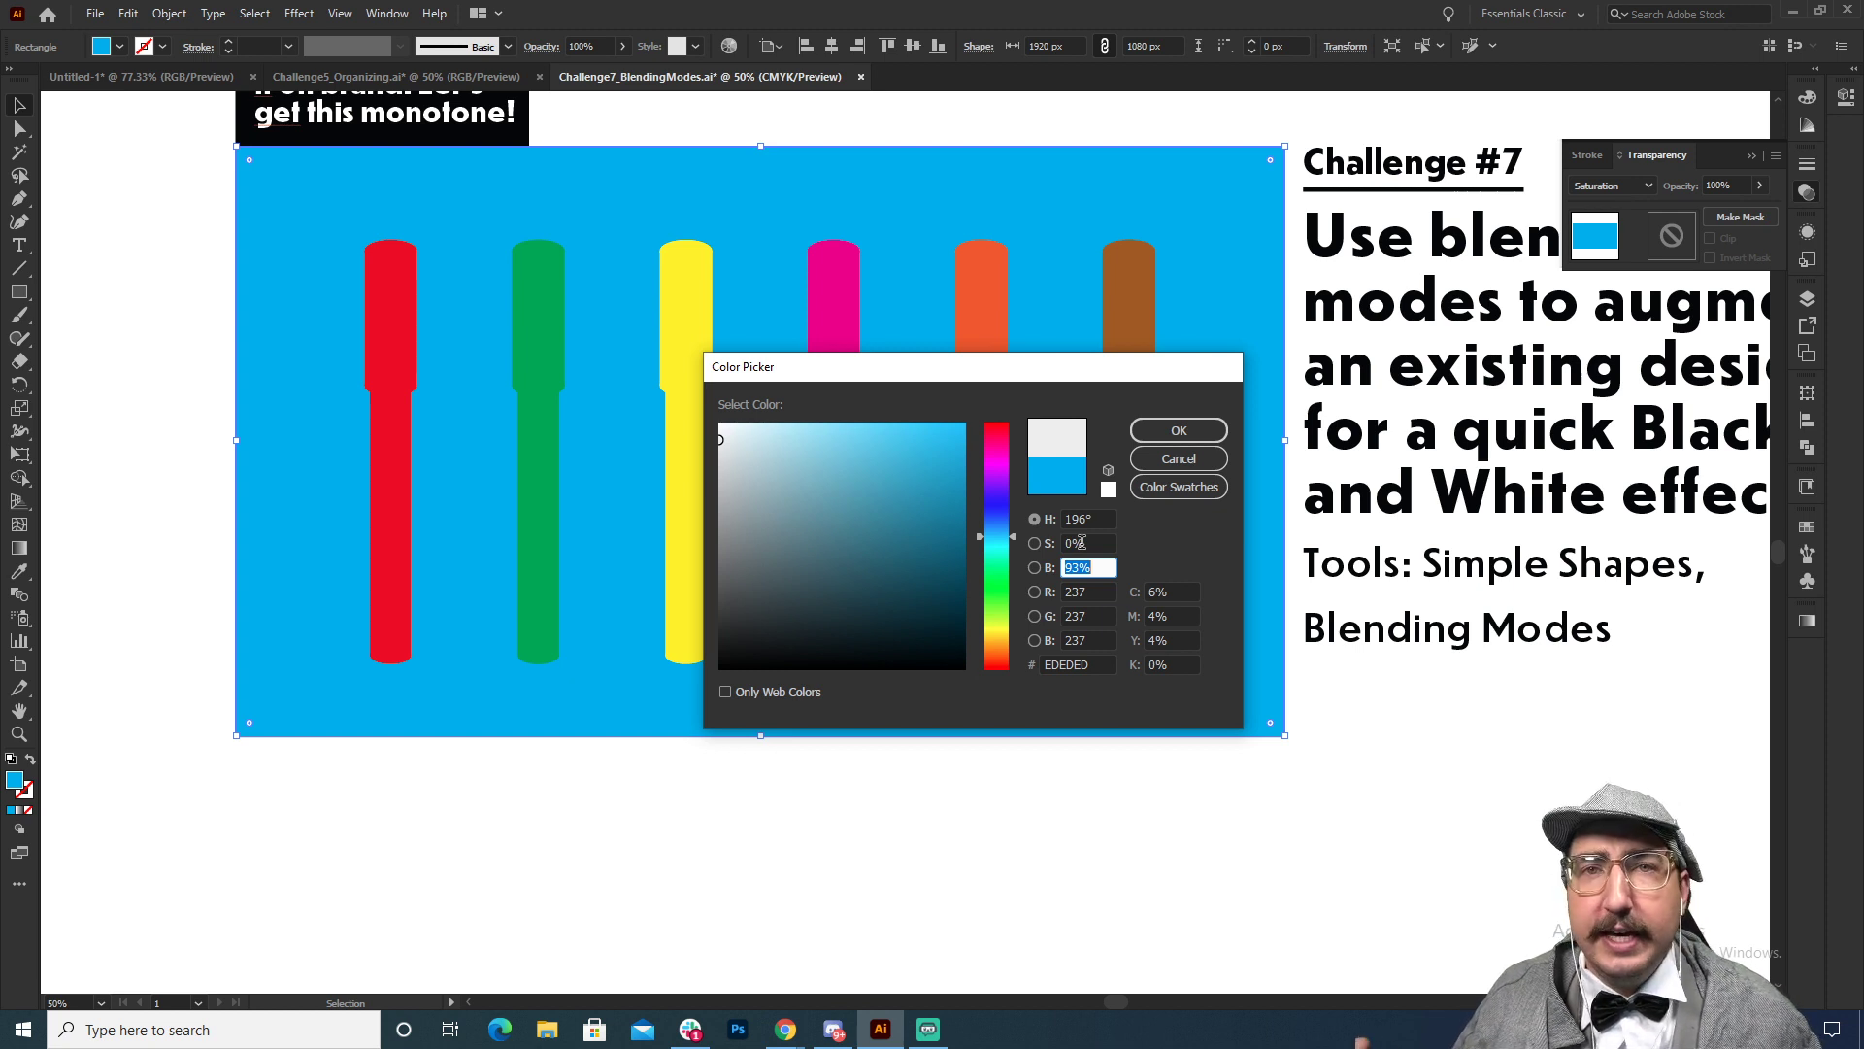
left_click(1194, 445)
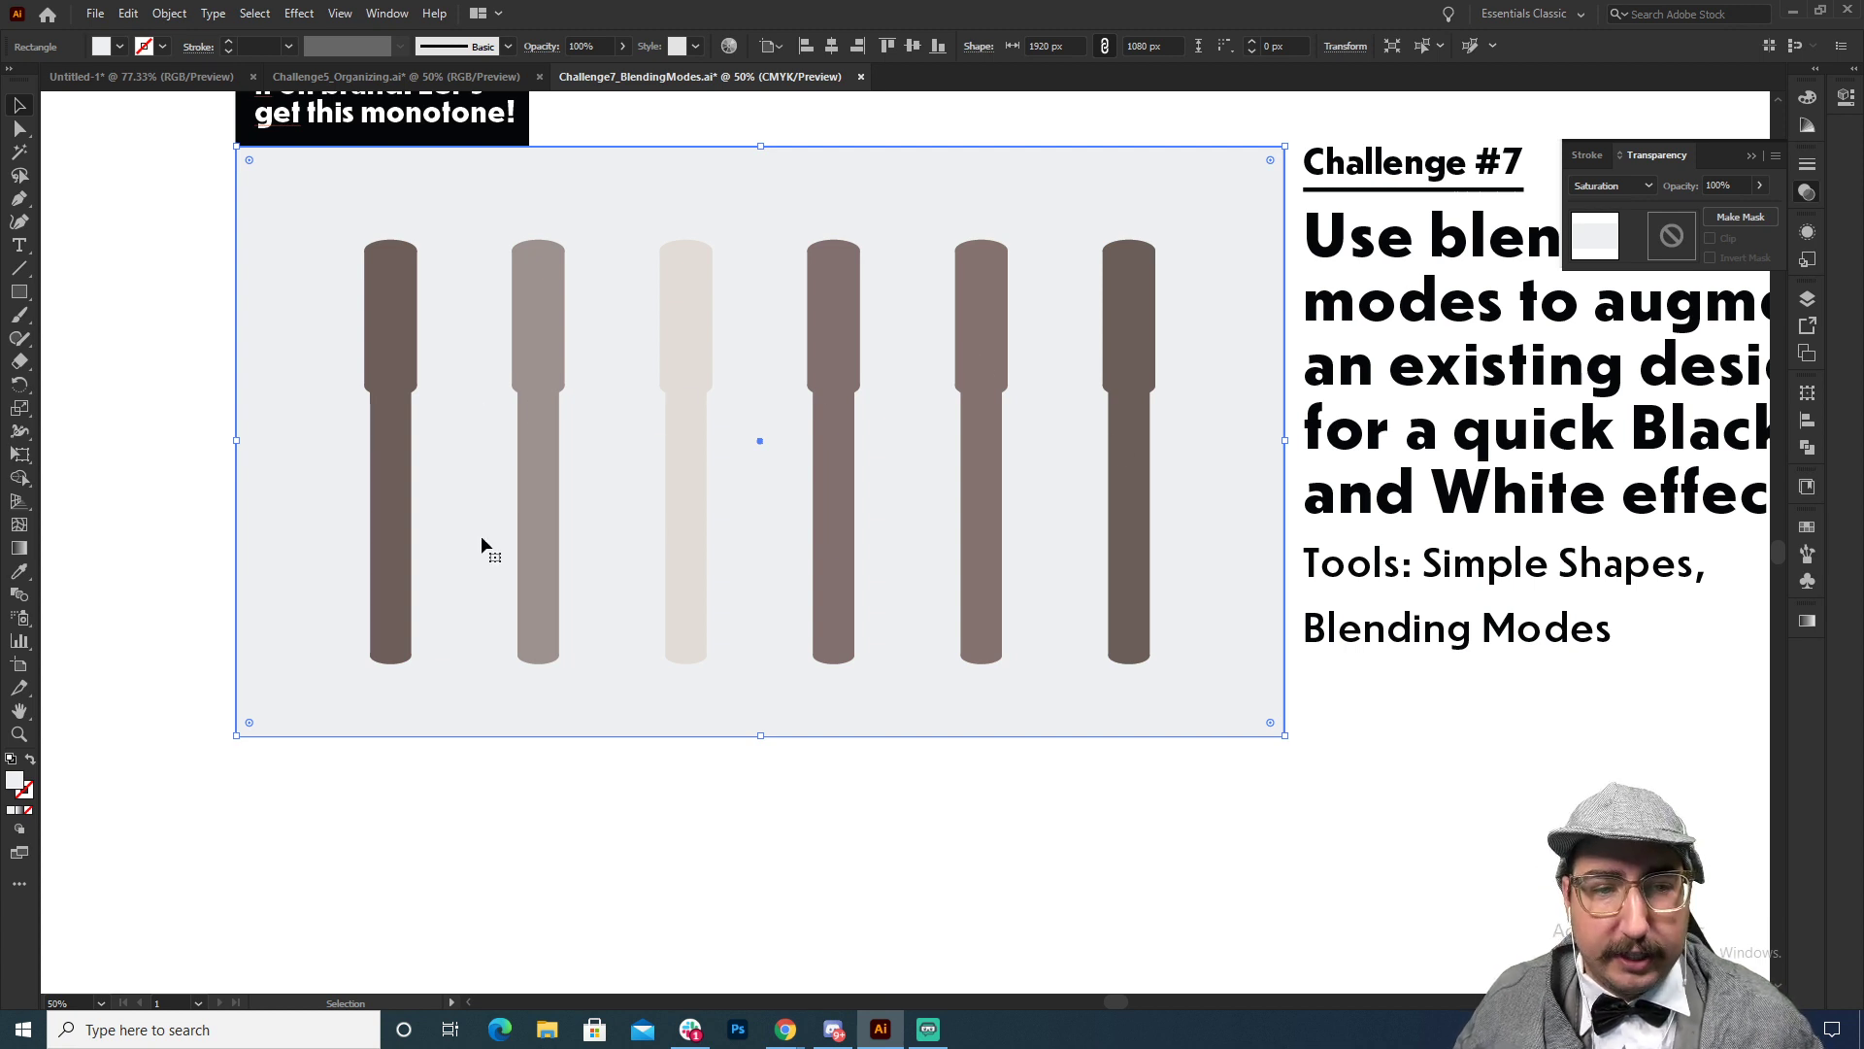
key("ctrl+shift+a")
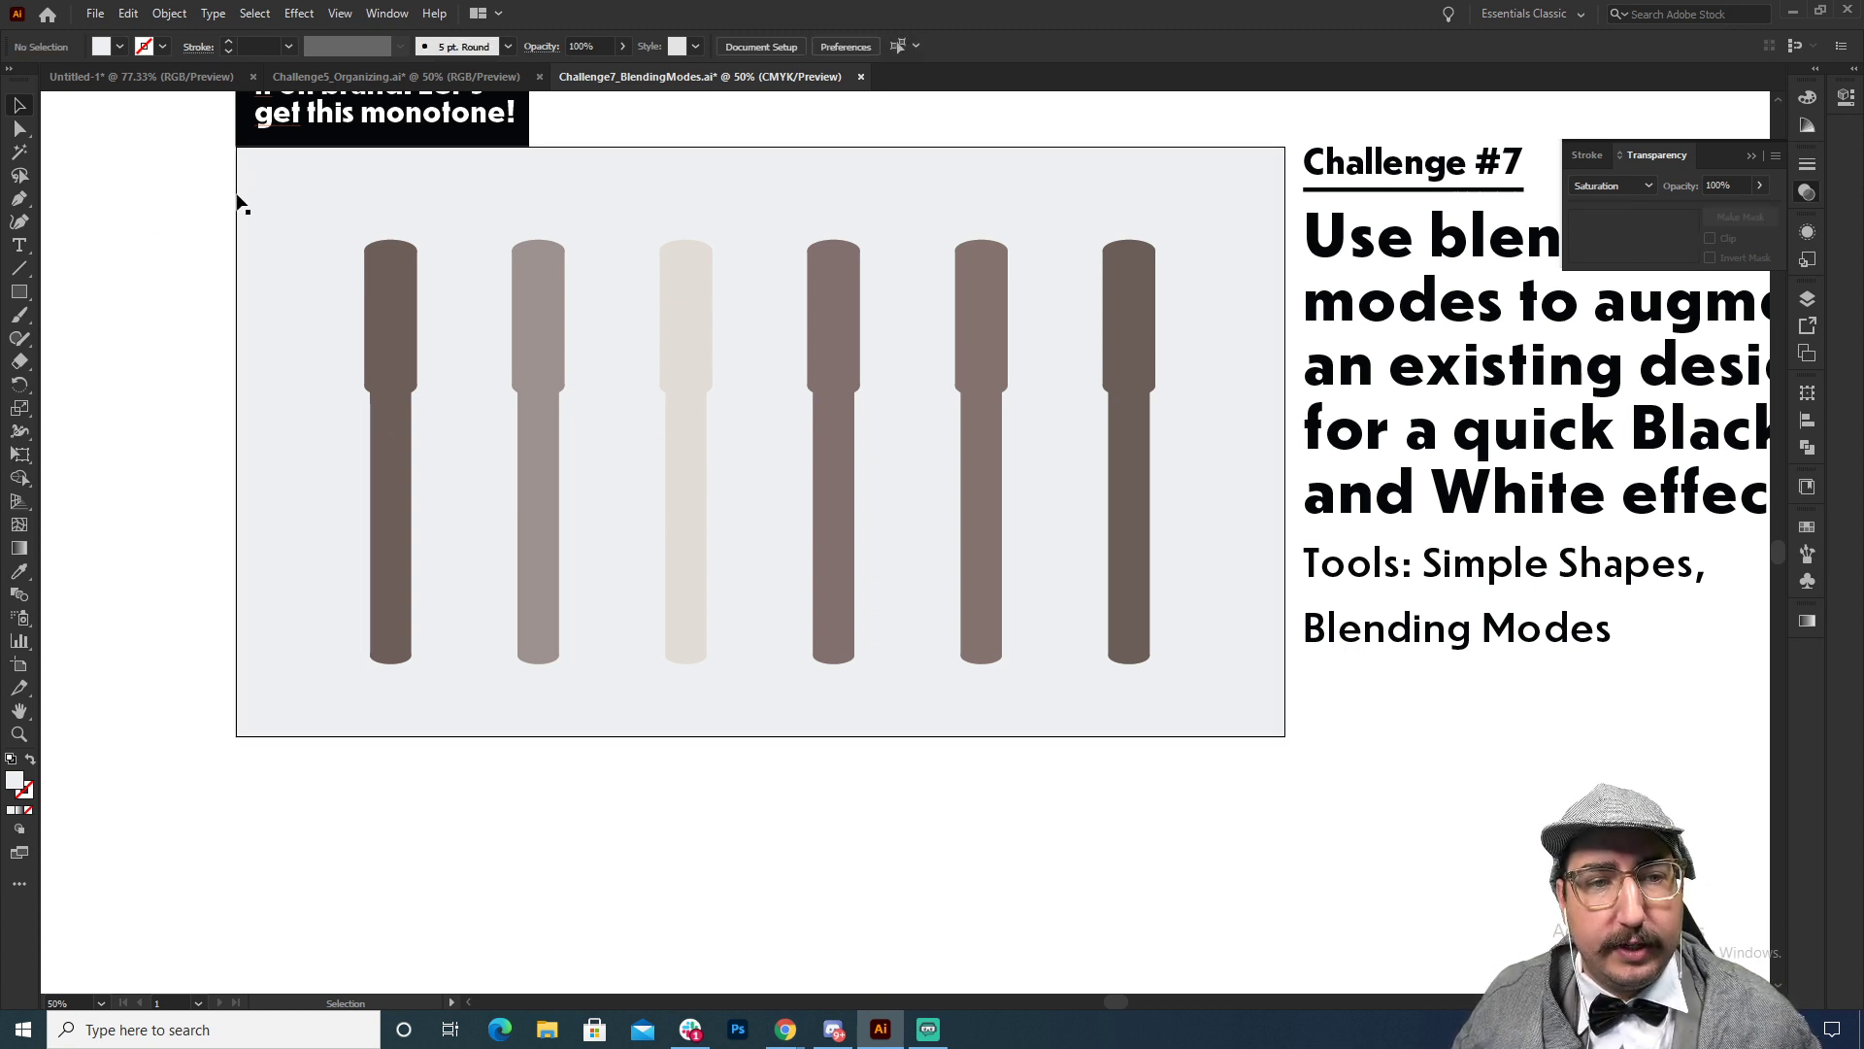
Step: Set the fill colour of the rectangle covering the six markers to white (FFFFFF) and deselect it
left_click(277, 619)
double_click(21, 782)
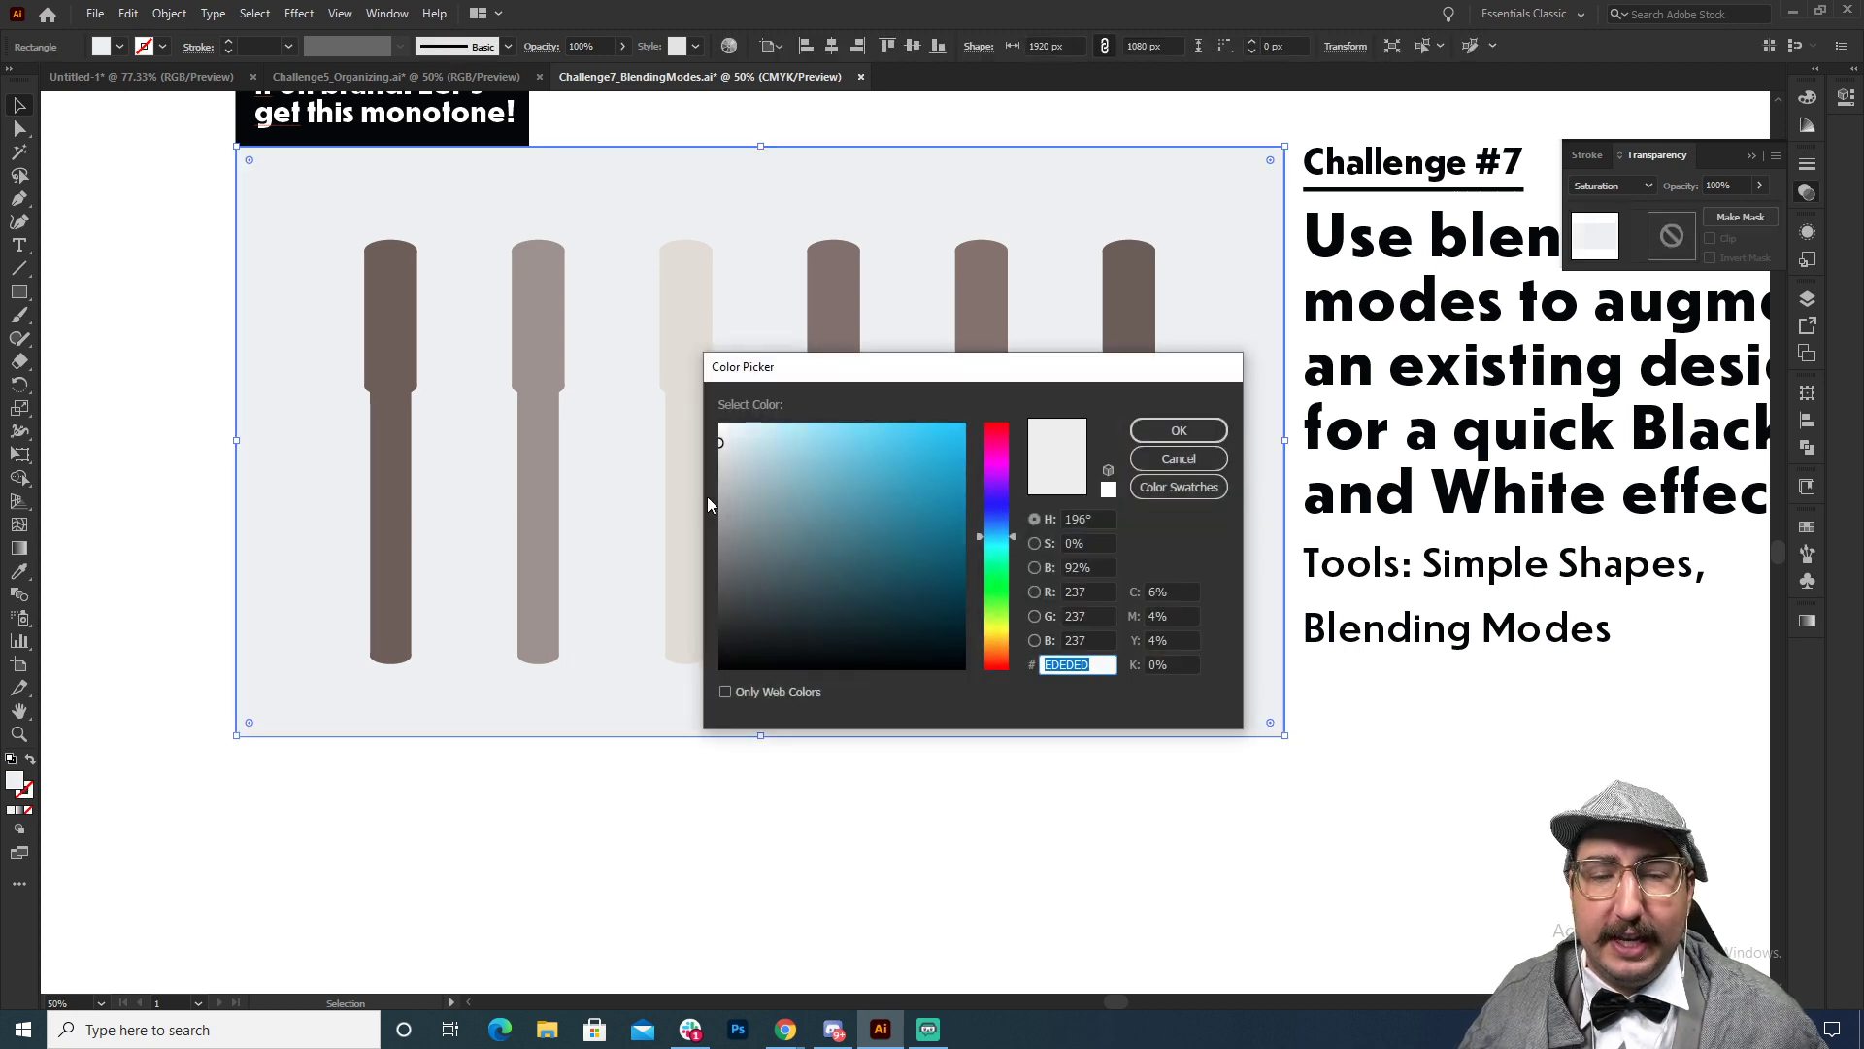
left_click(720, 425)
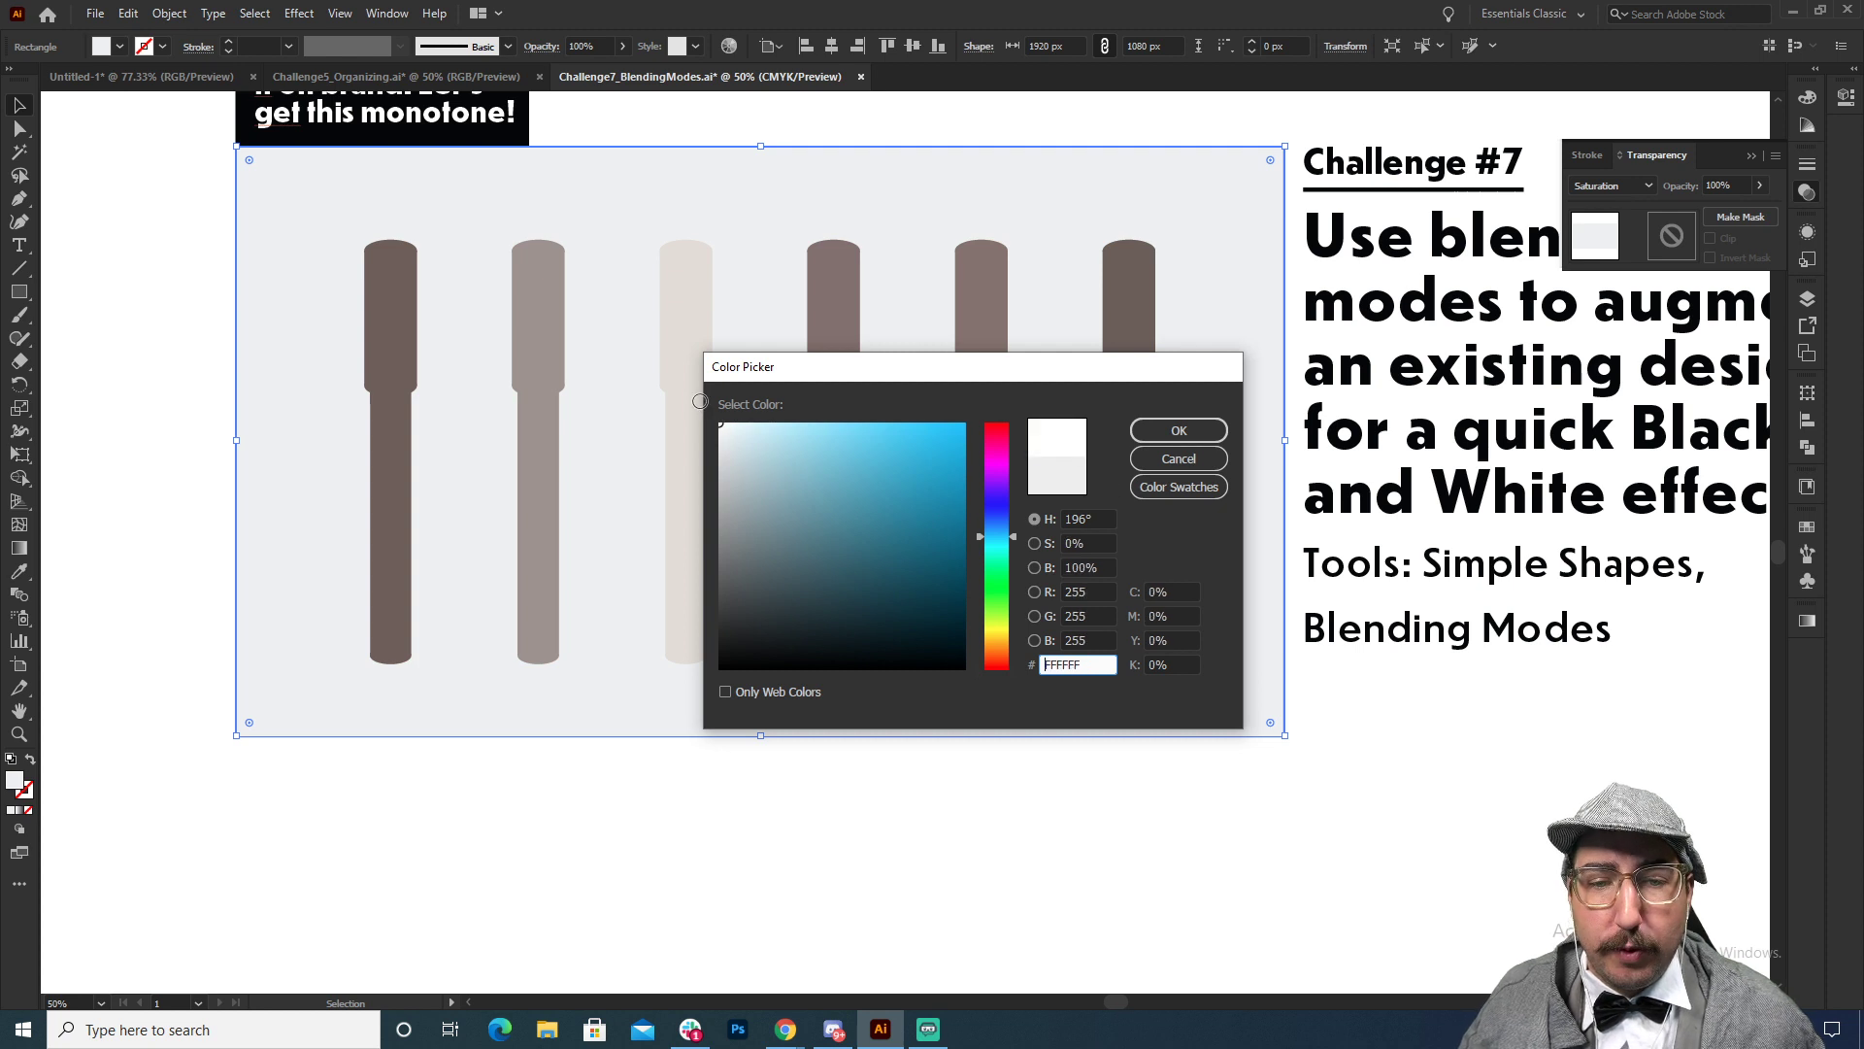
left_click(1178, 431)
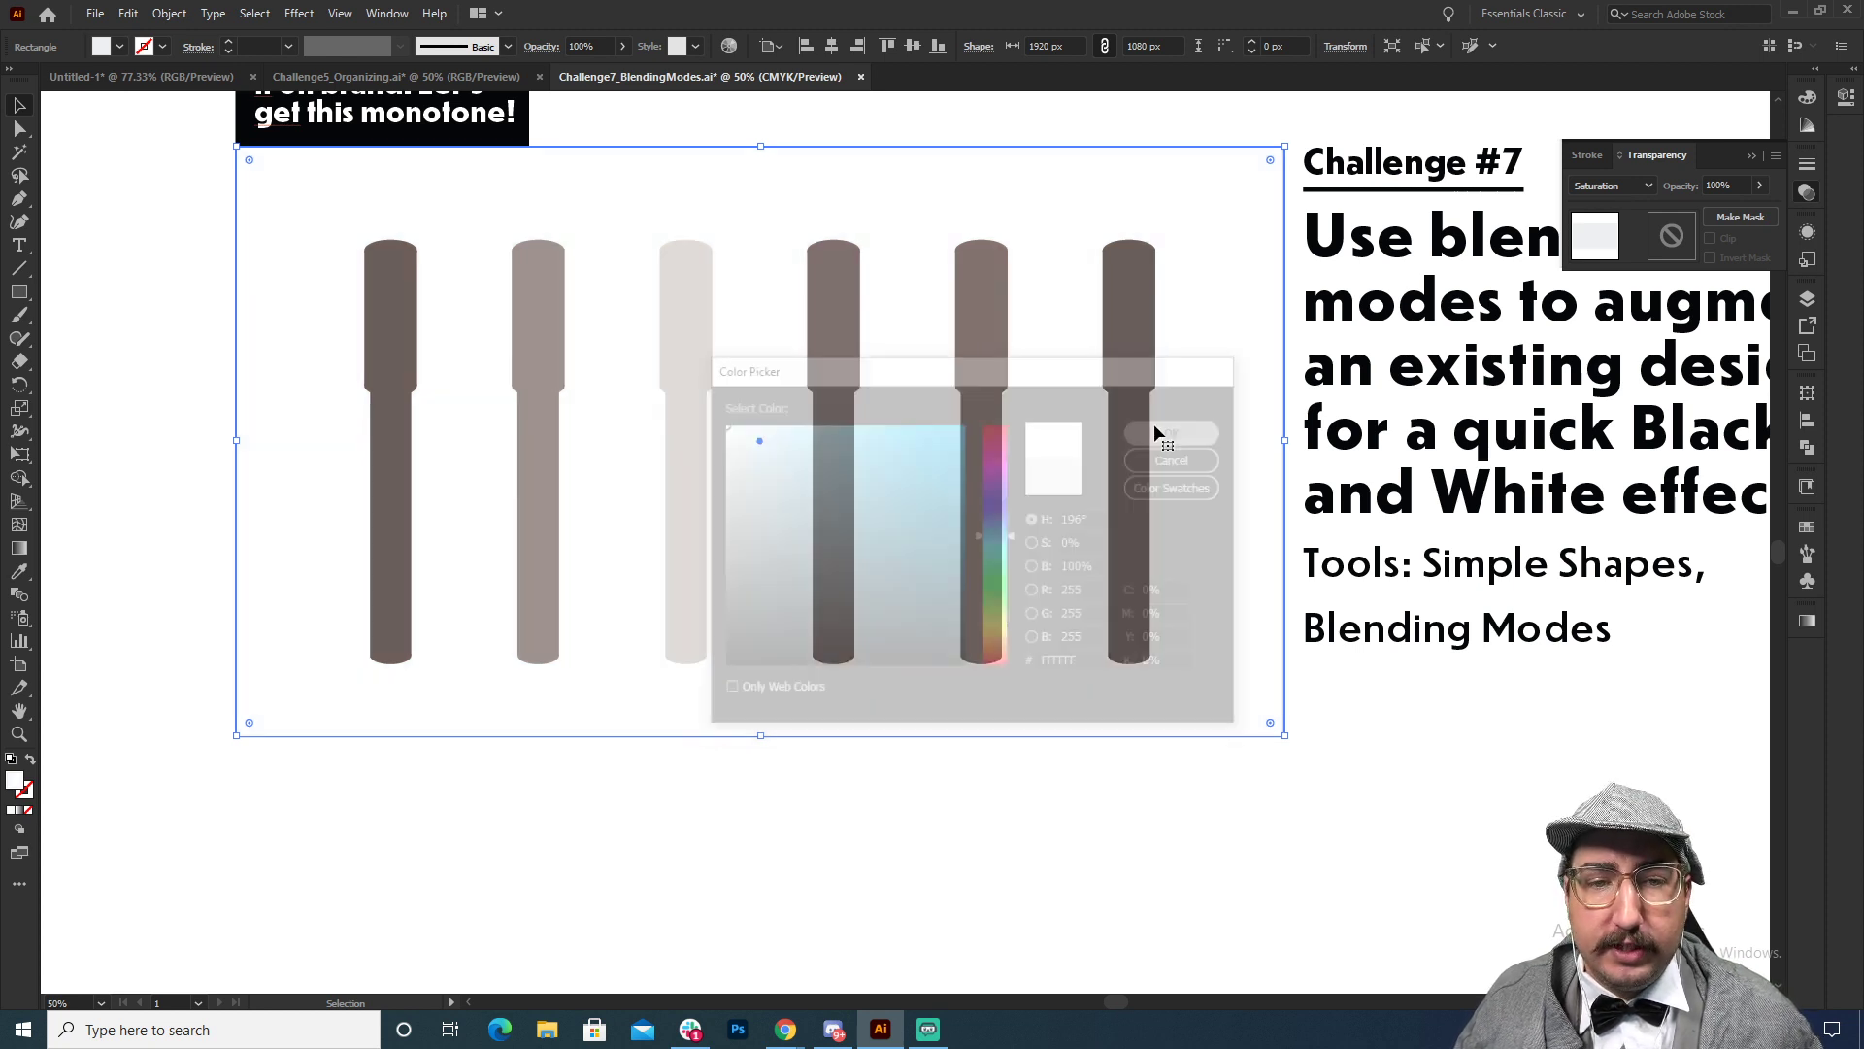
left_click(177, 357)
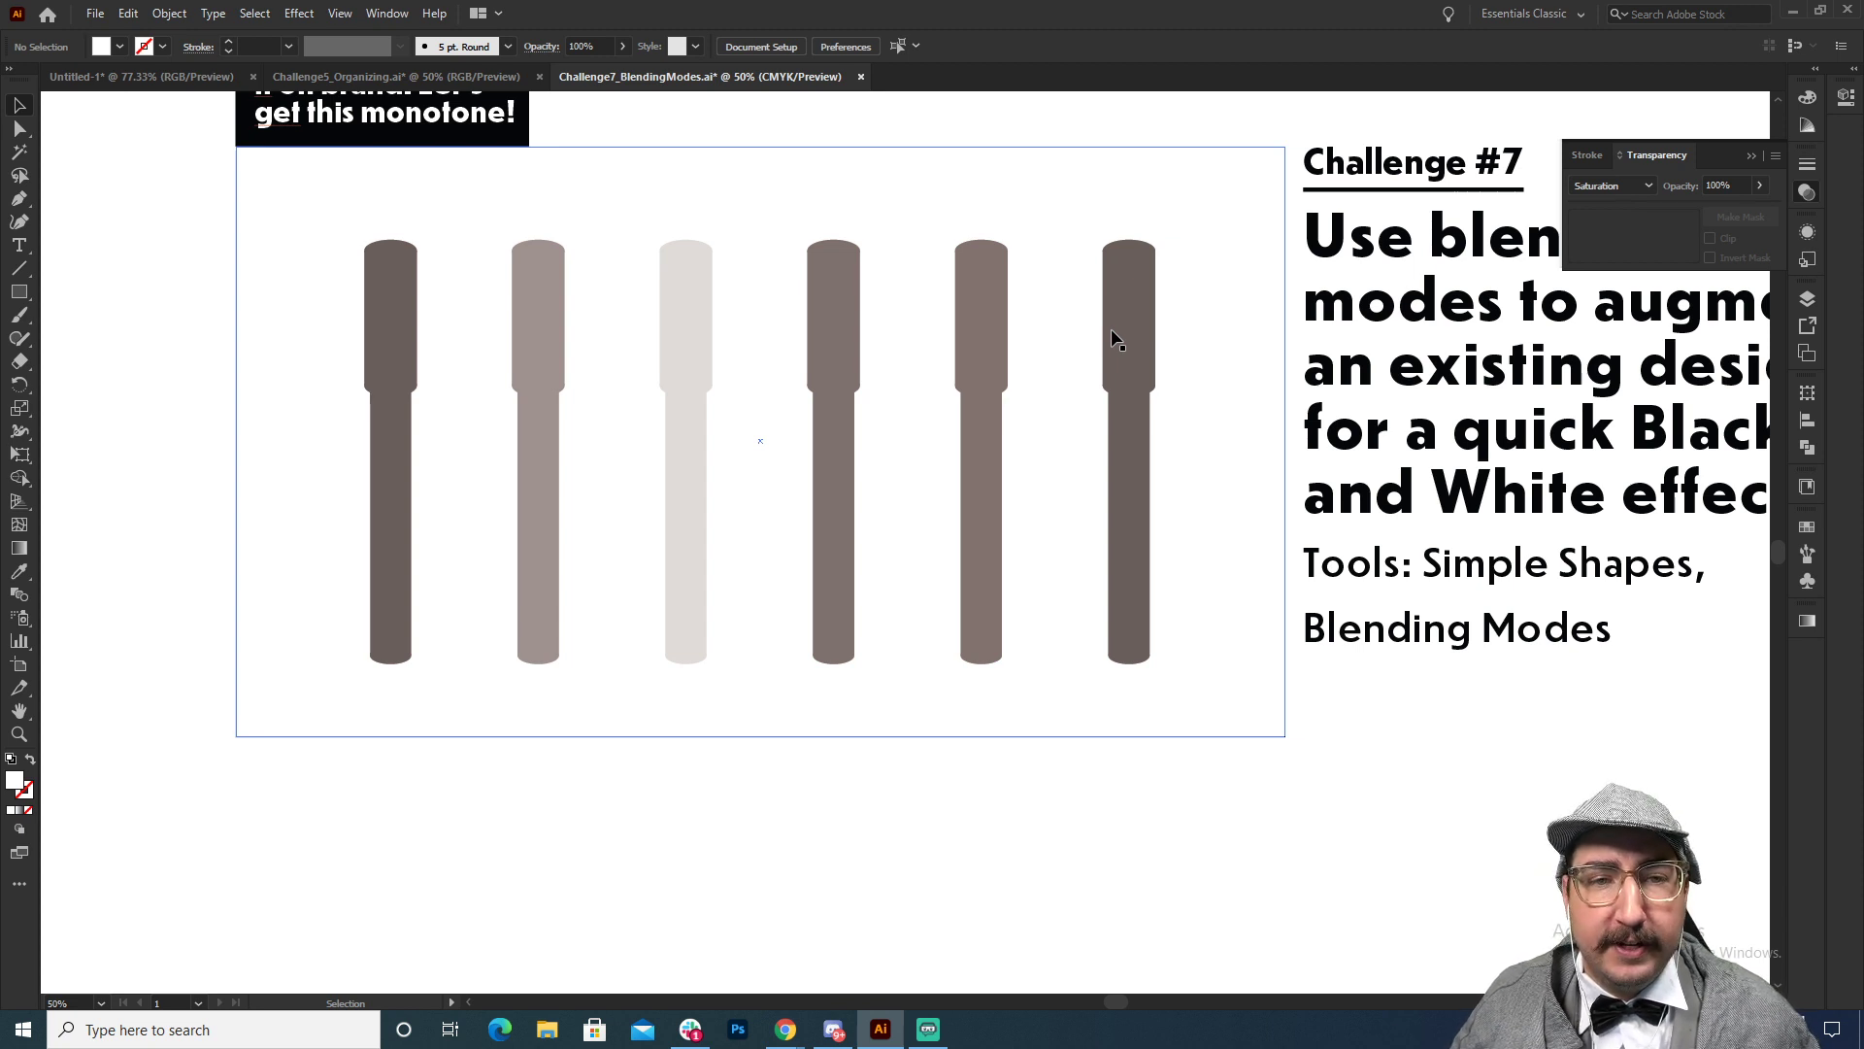
Step: In the Challenge5_Organizing document, change the fill of the rectangle covering the clue board to white with 0% saturation and deselect it
left_click(396, 76)
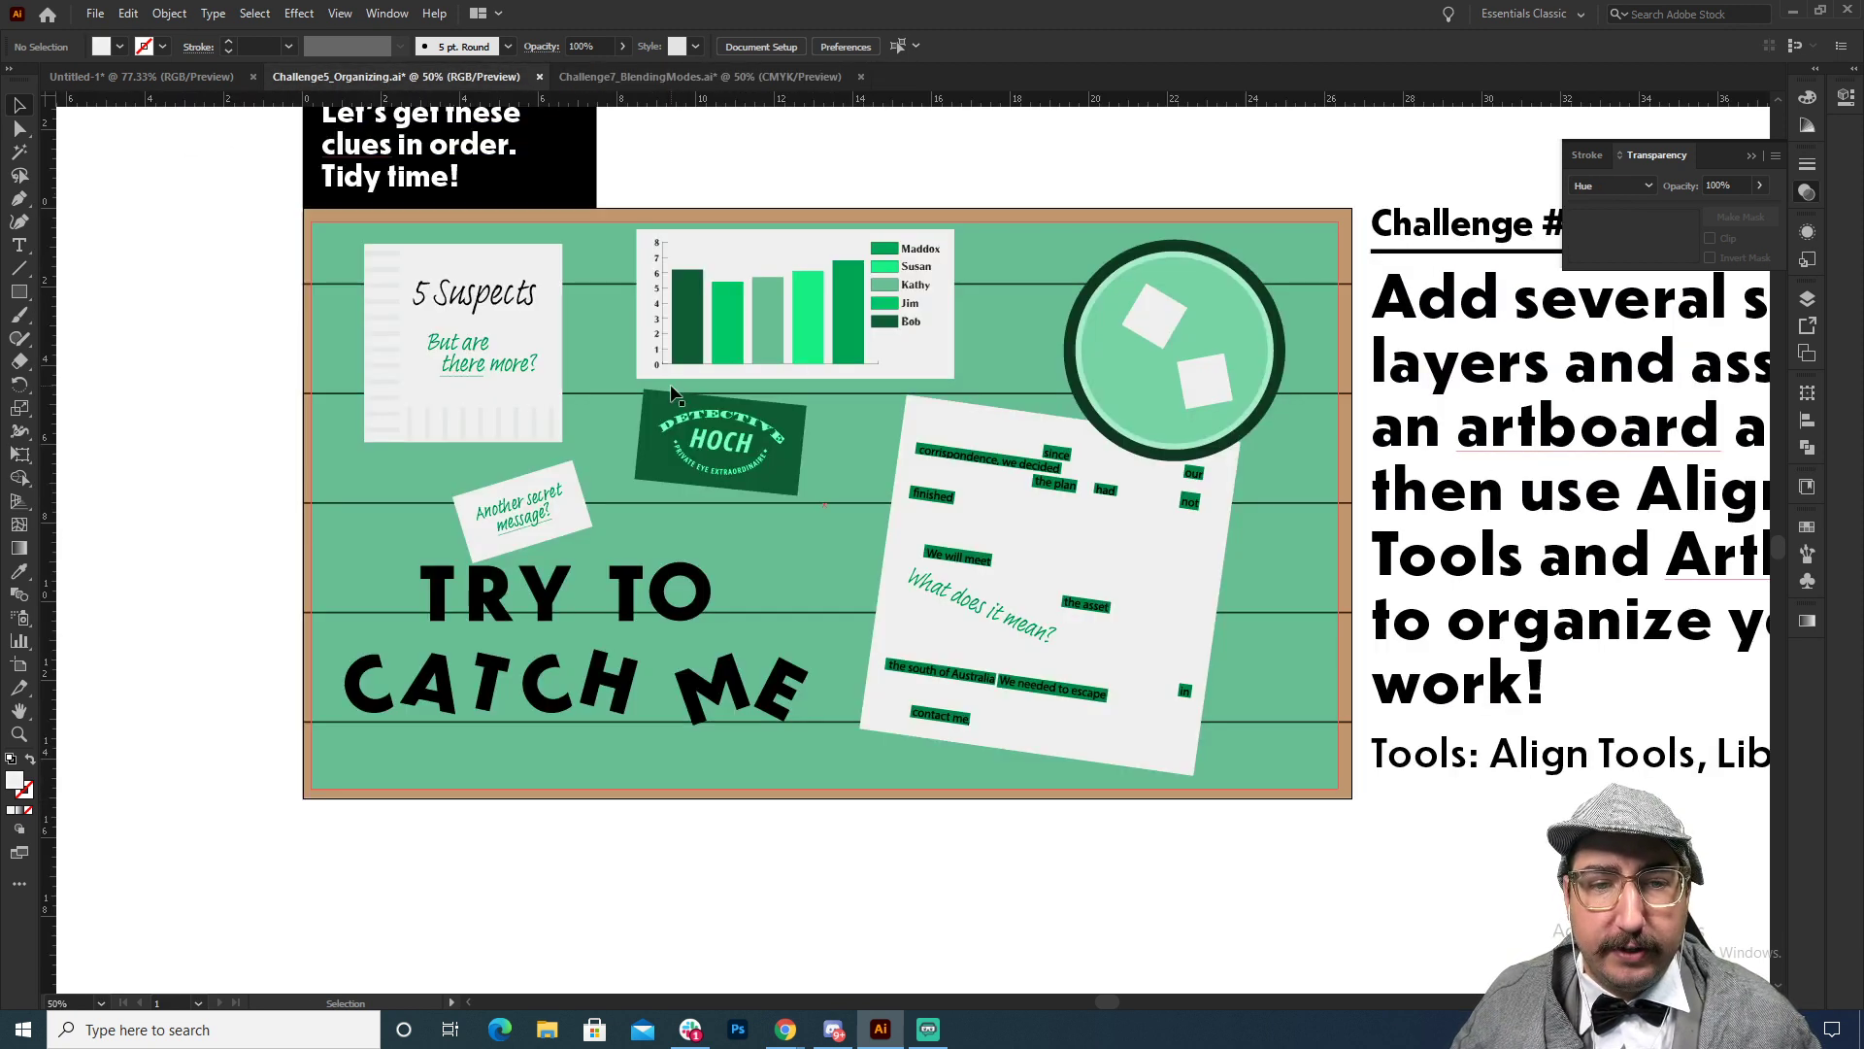
left_click(591, 295)
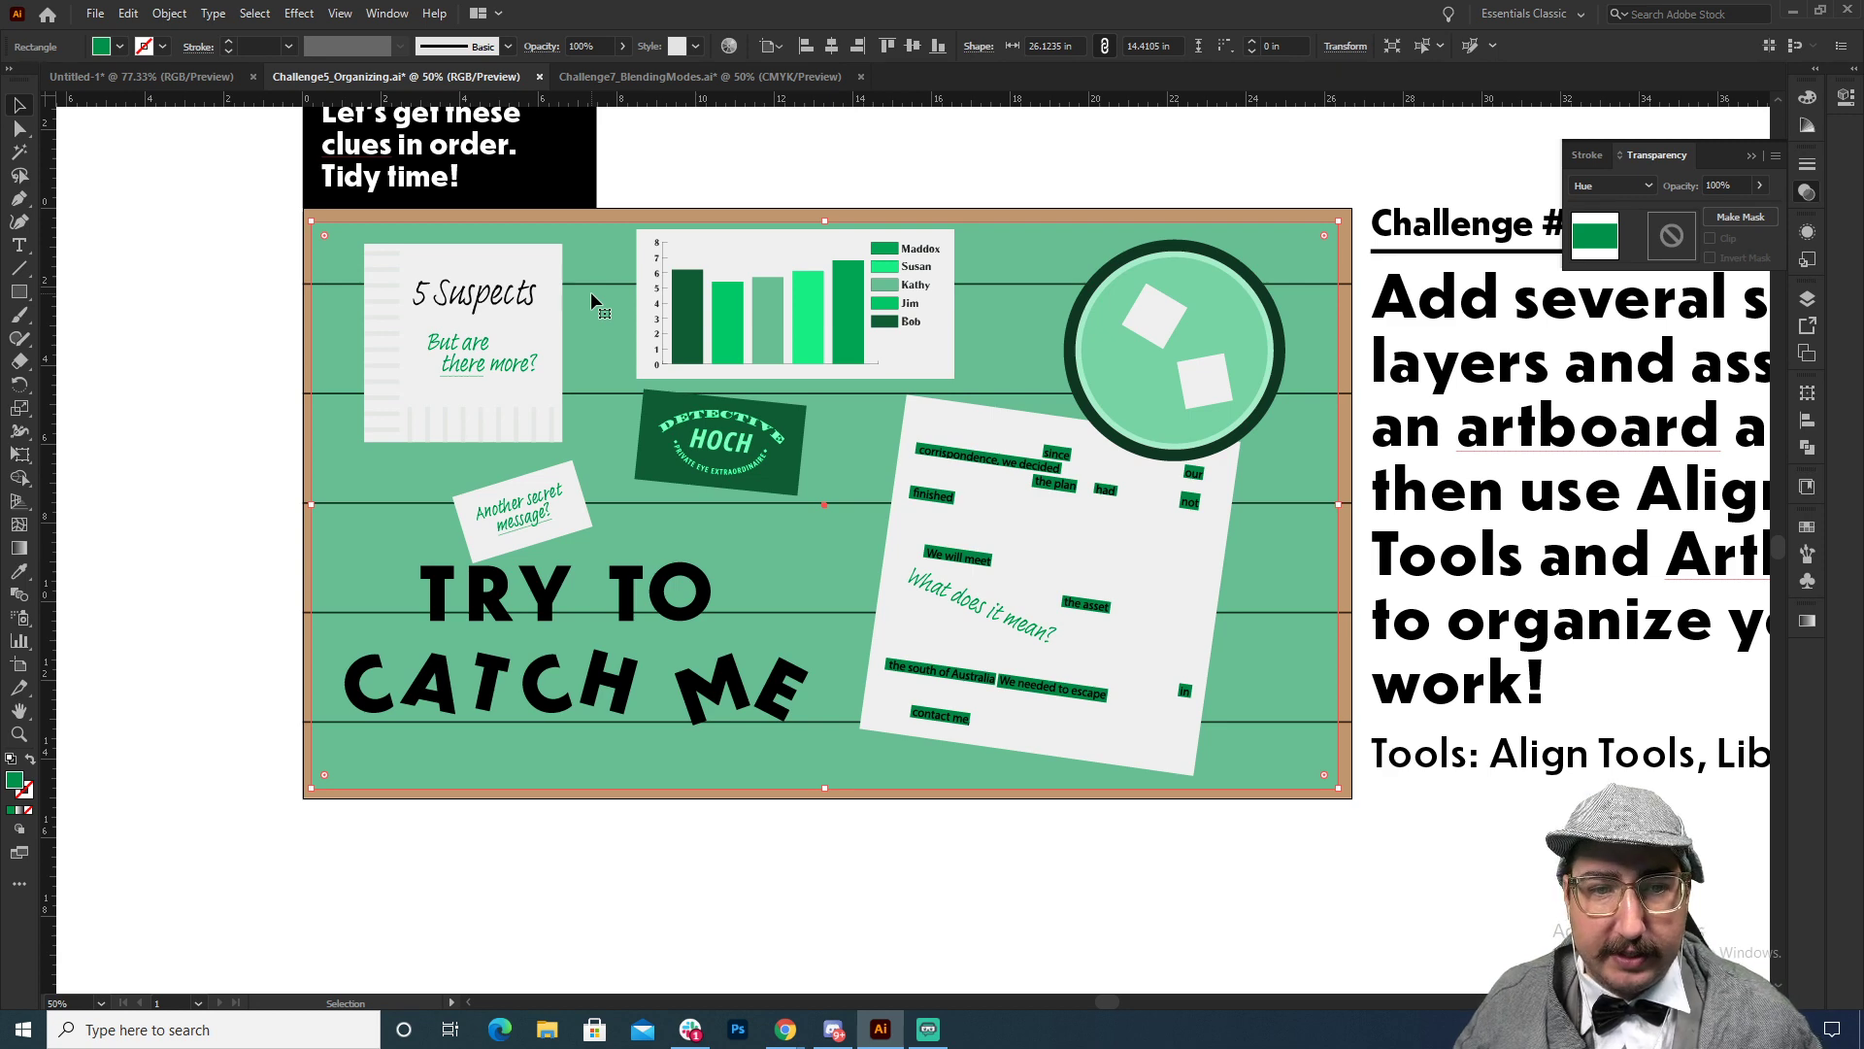
double_click(14, 781)
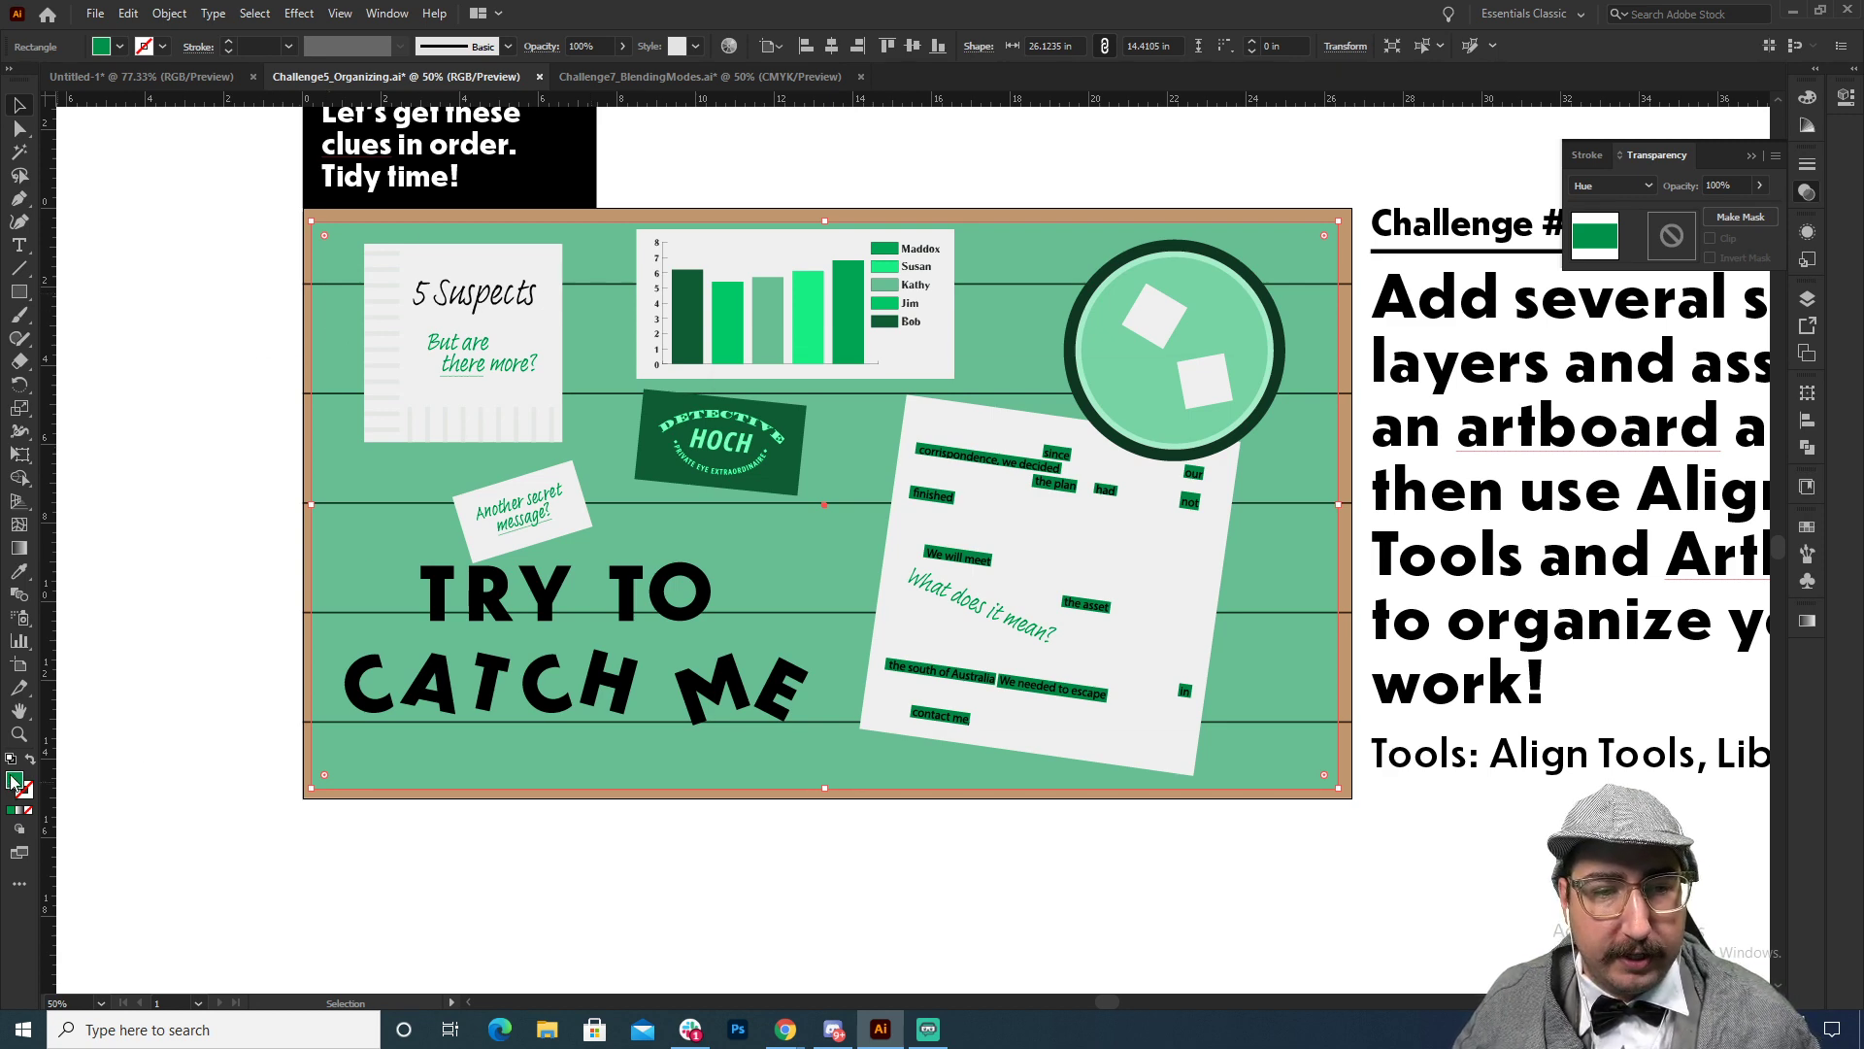
left_click(1107, 542)
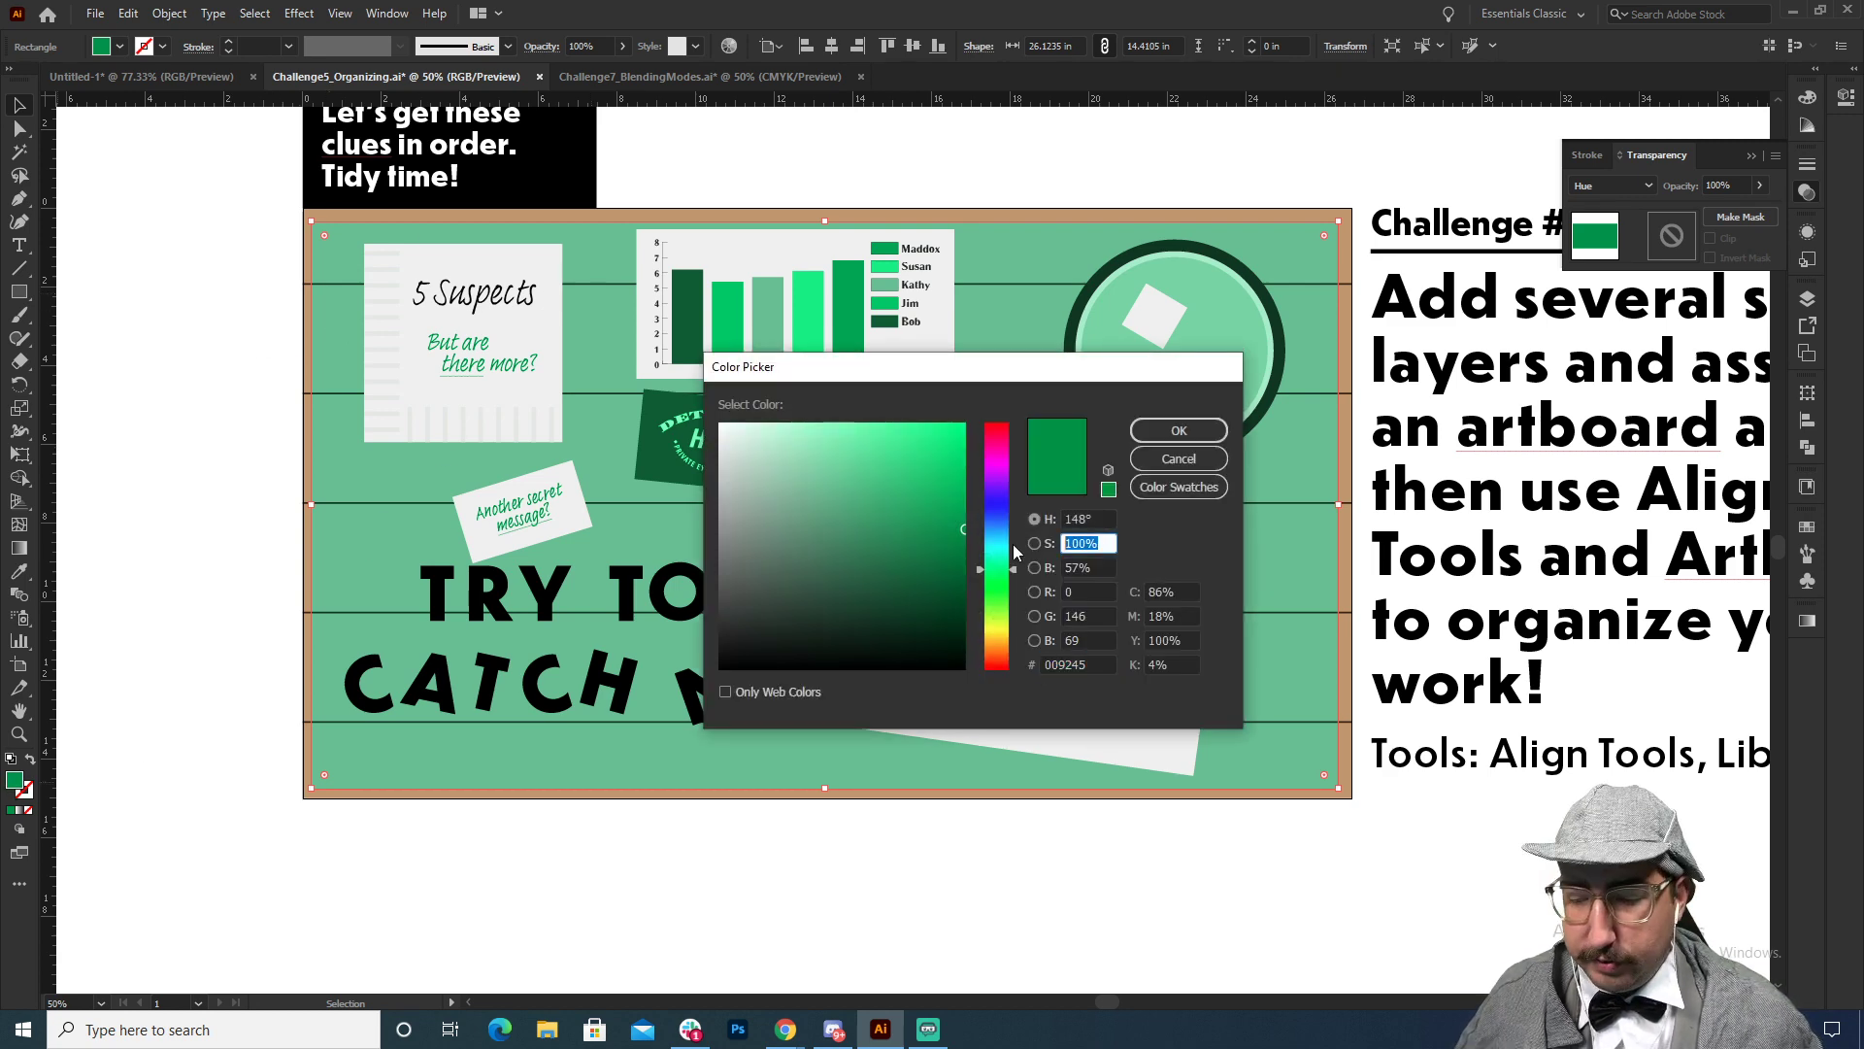
type("0")
left_click_drag(802, 501, 696, 406)
left_click(1149, 437)
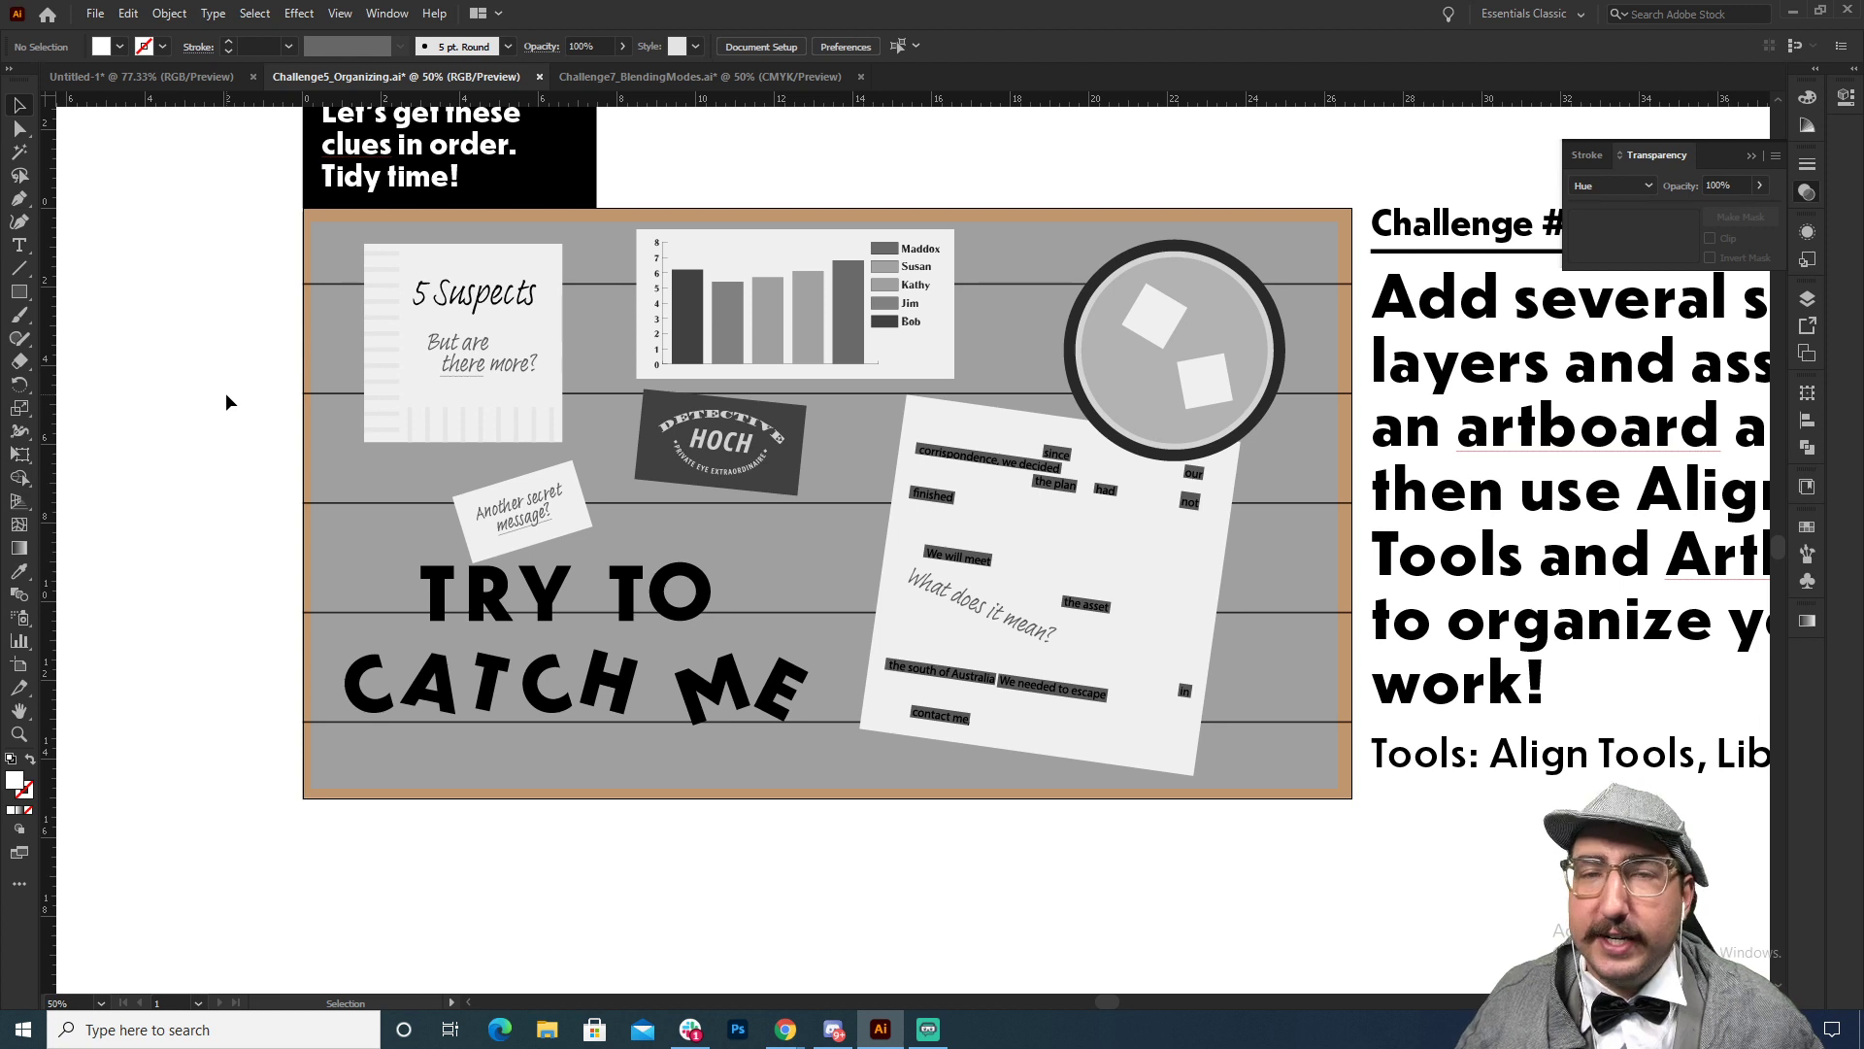
Step: Delete the rectangle covering the clue board to compare the original colours, undo the deletion and deselect
left_click(551, 393)
key("Delete")
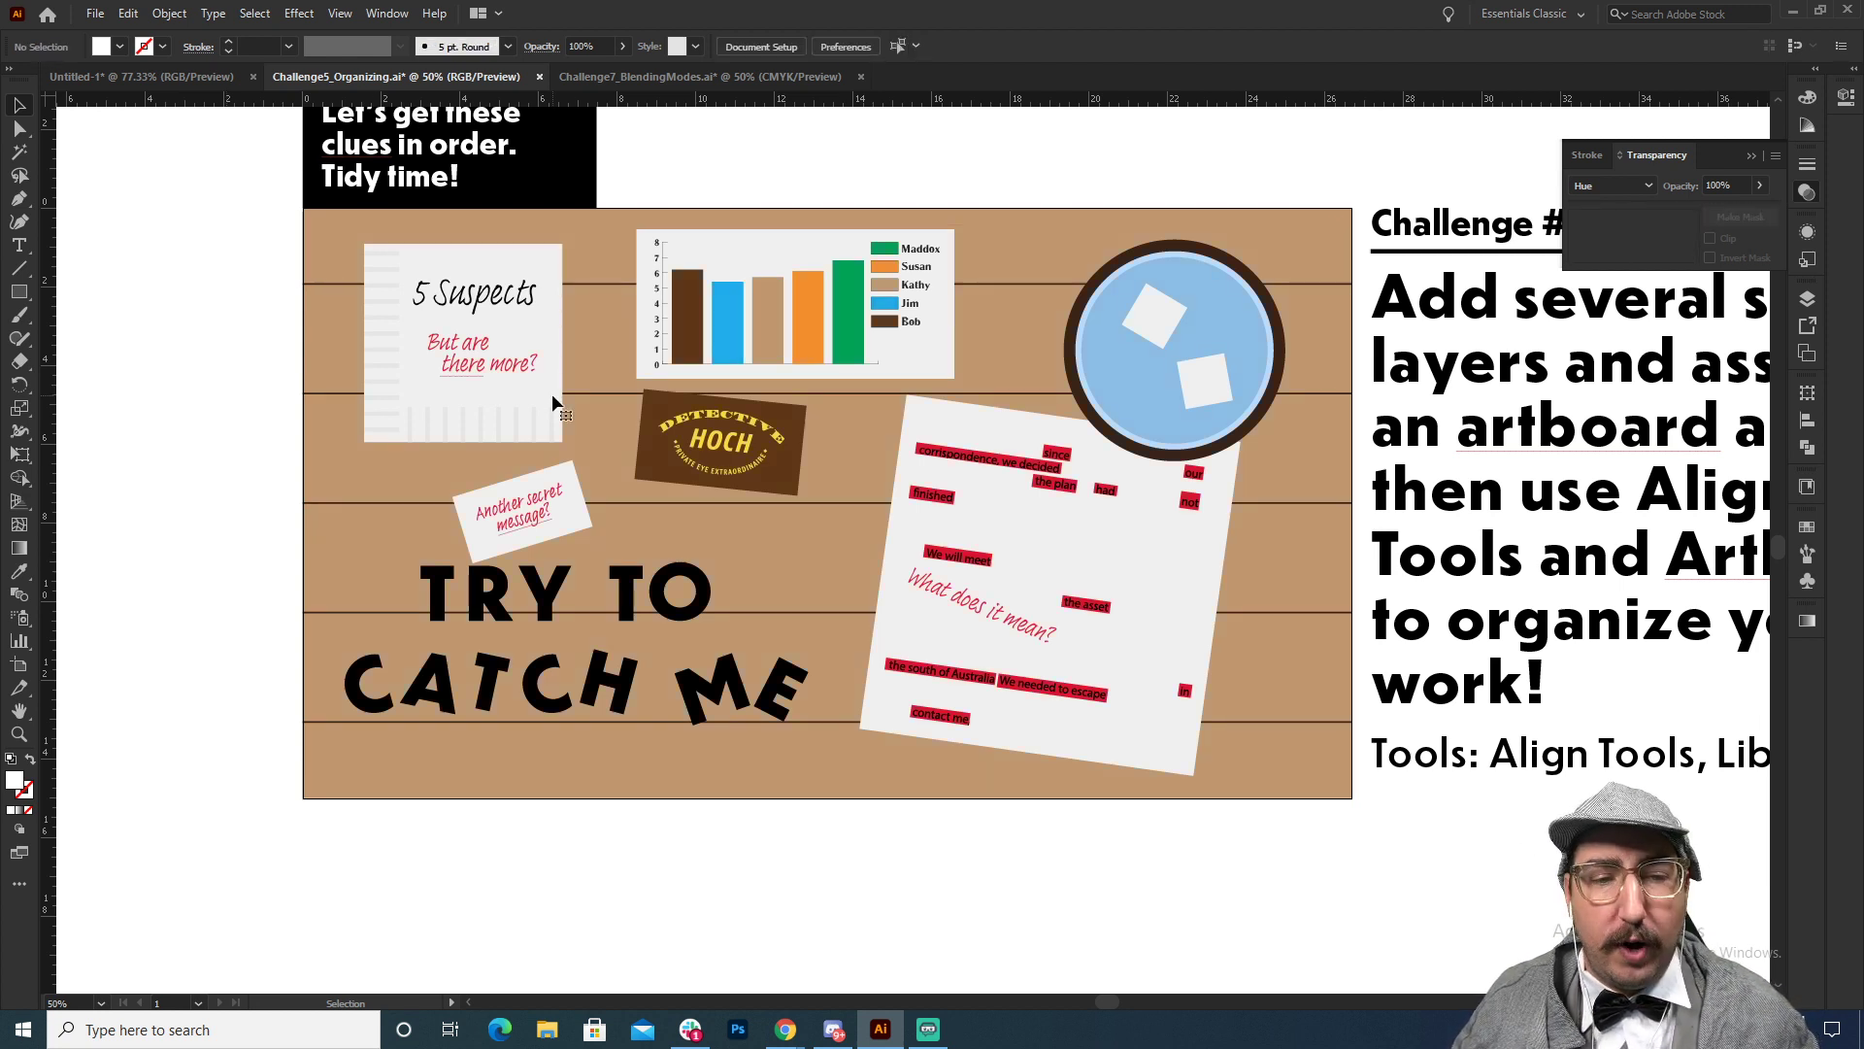
key("ctrl+z")
left_click(249, 364)
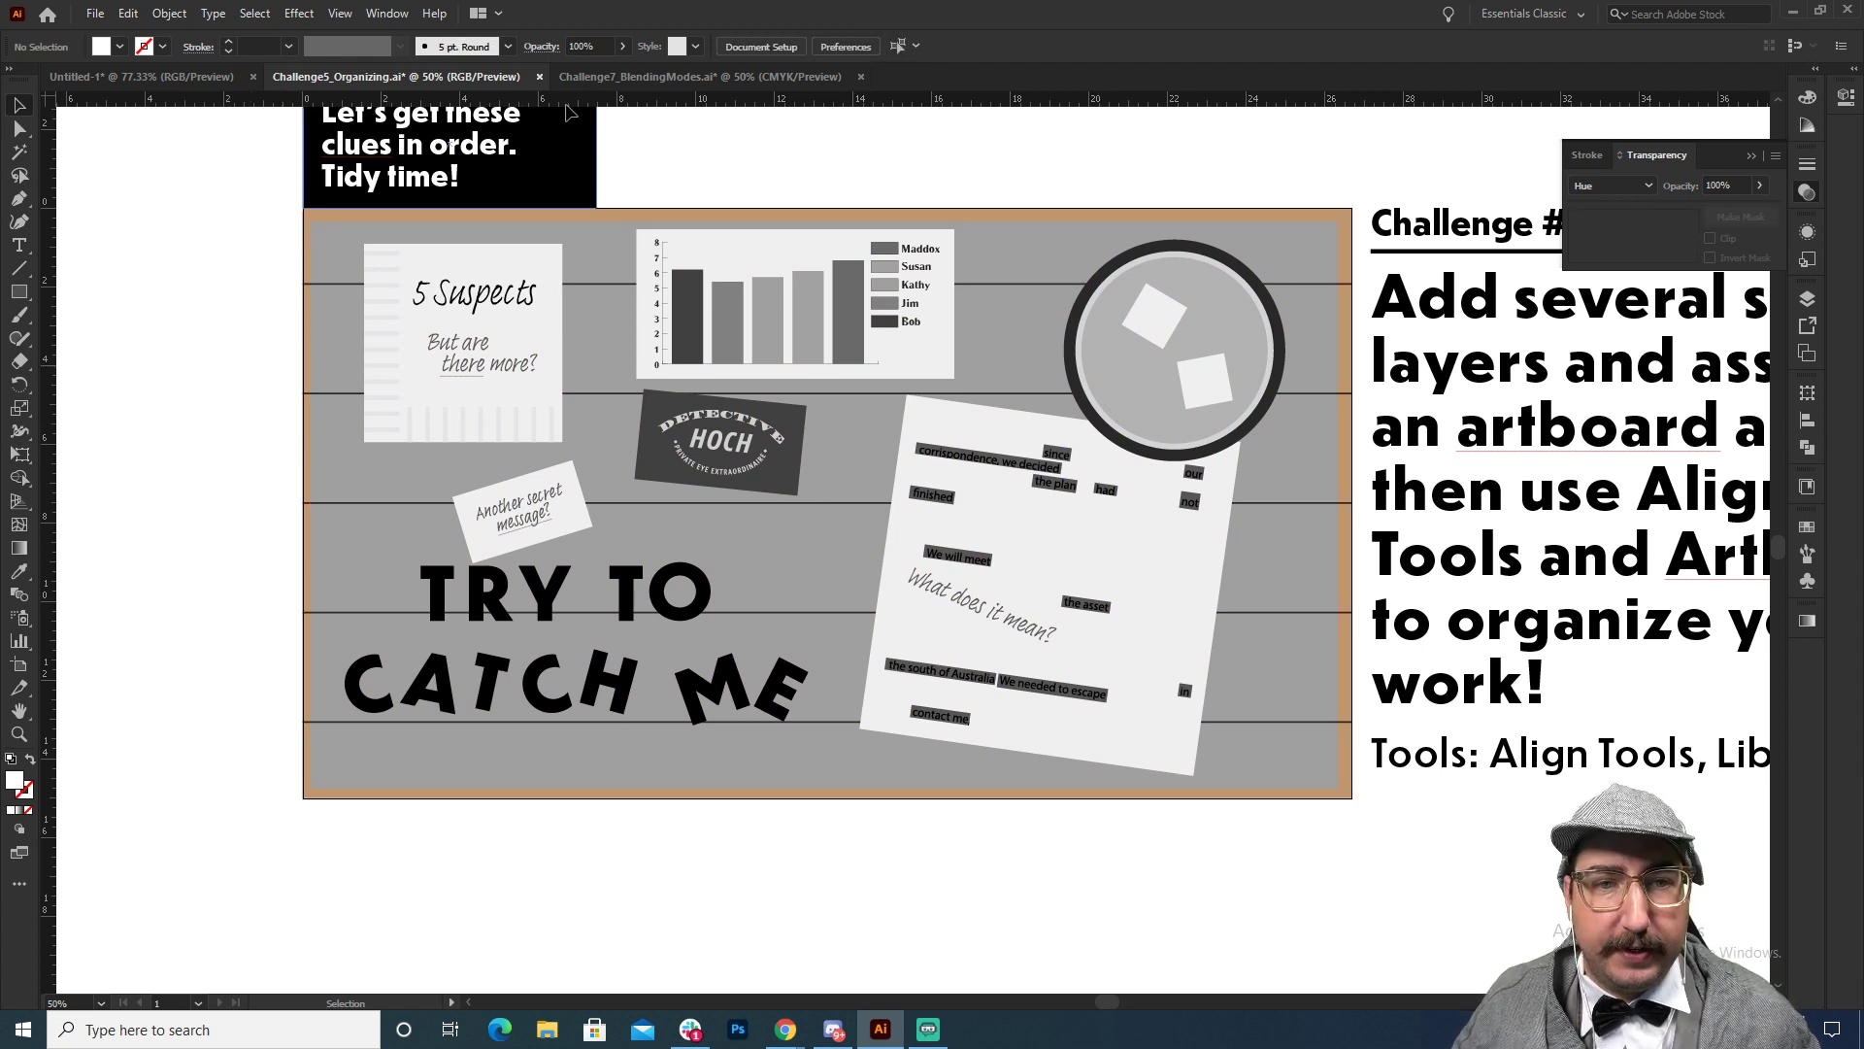
Step: Return to the Challenge7_BlendingModes document and delete the rectangle that covers the six markers
left_click(586, 78)
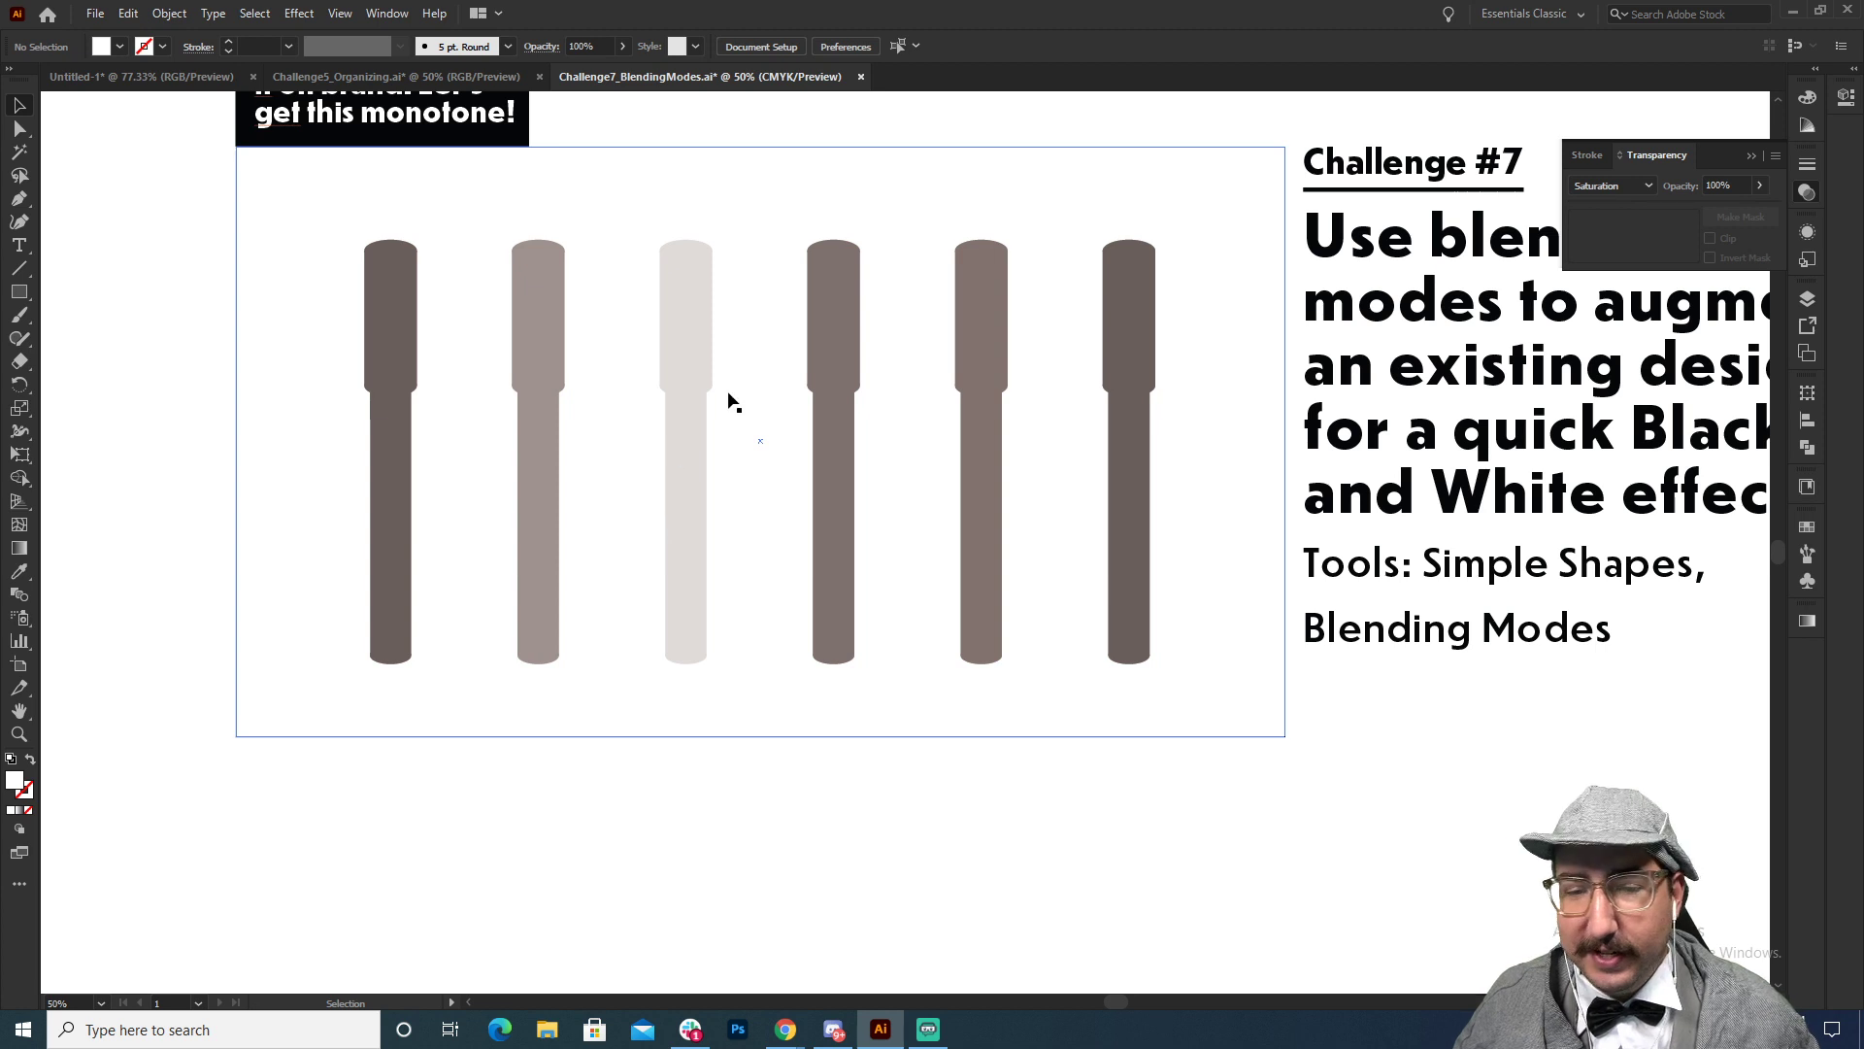
left_click(806, 281)
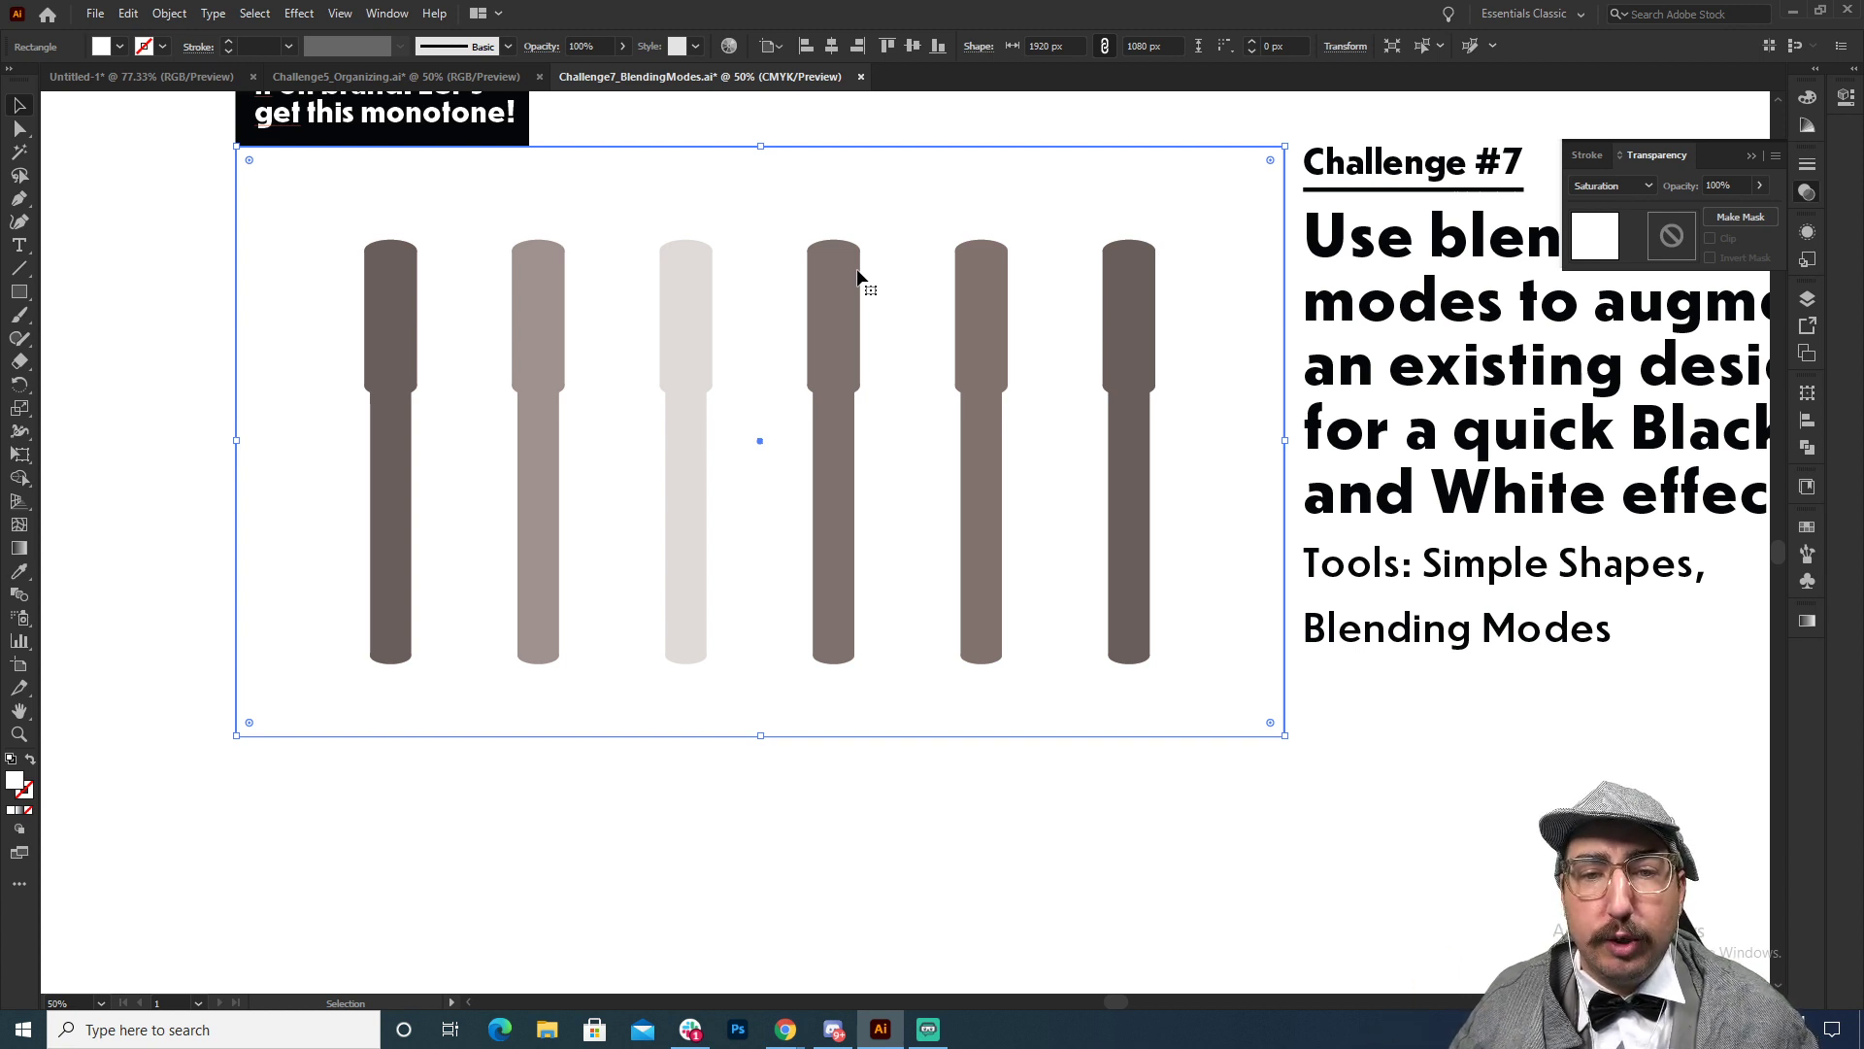
key("Delete")
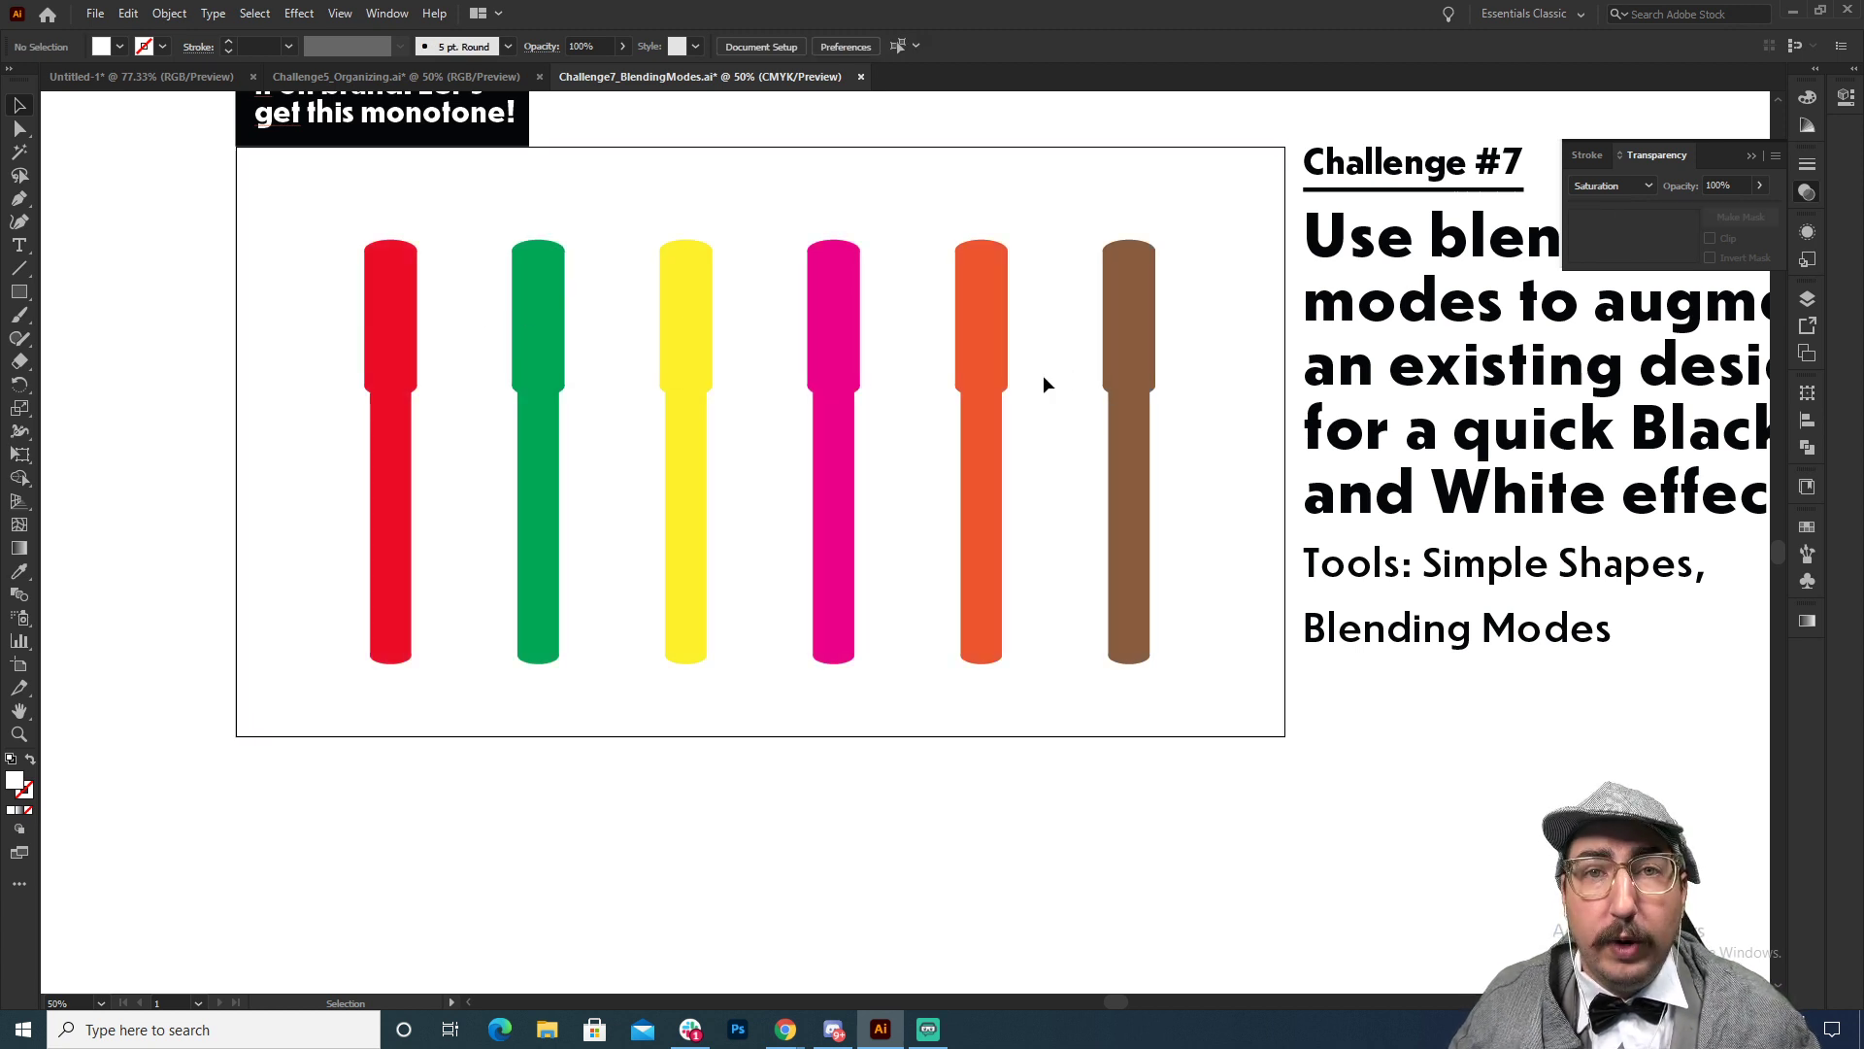
Step: Check the fill colour values of the red marker and the green marker without changing them, and clear the selection
left_click(398, 337)
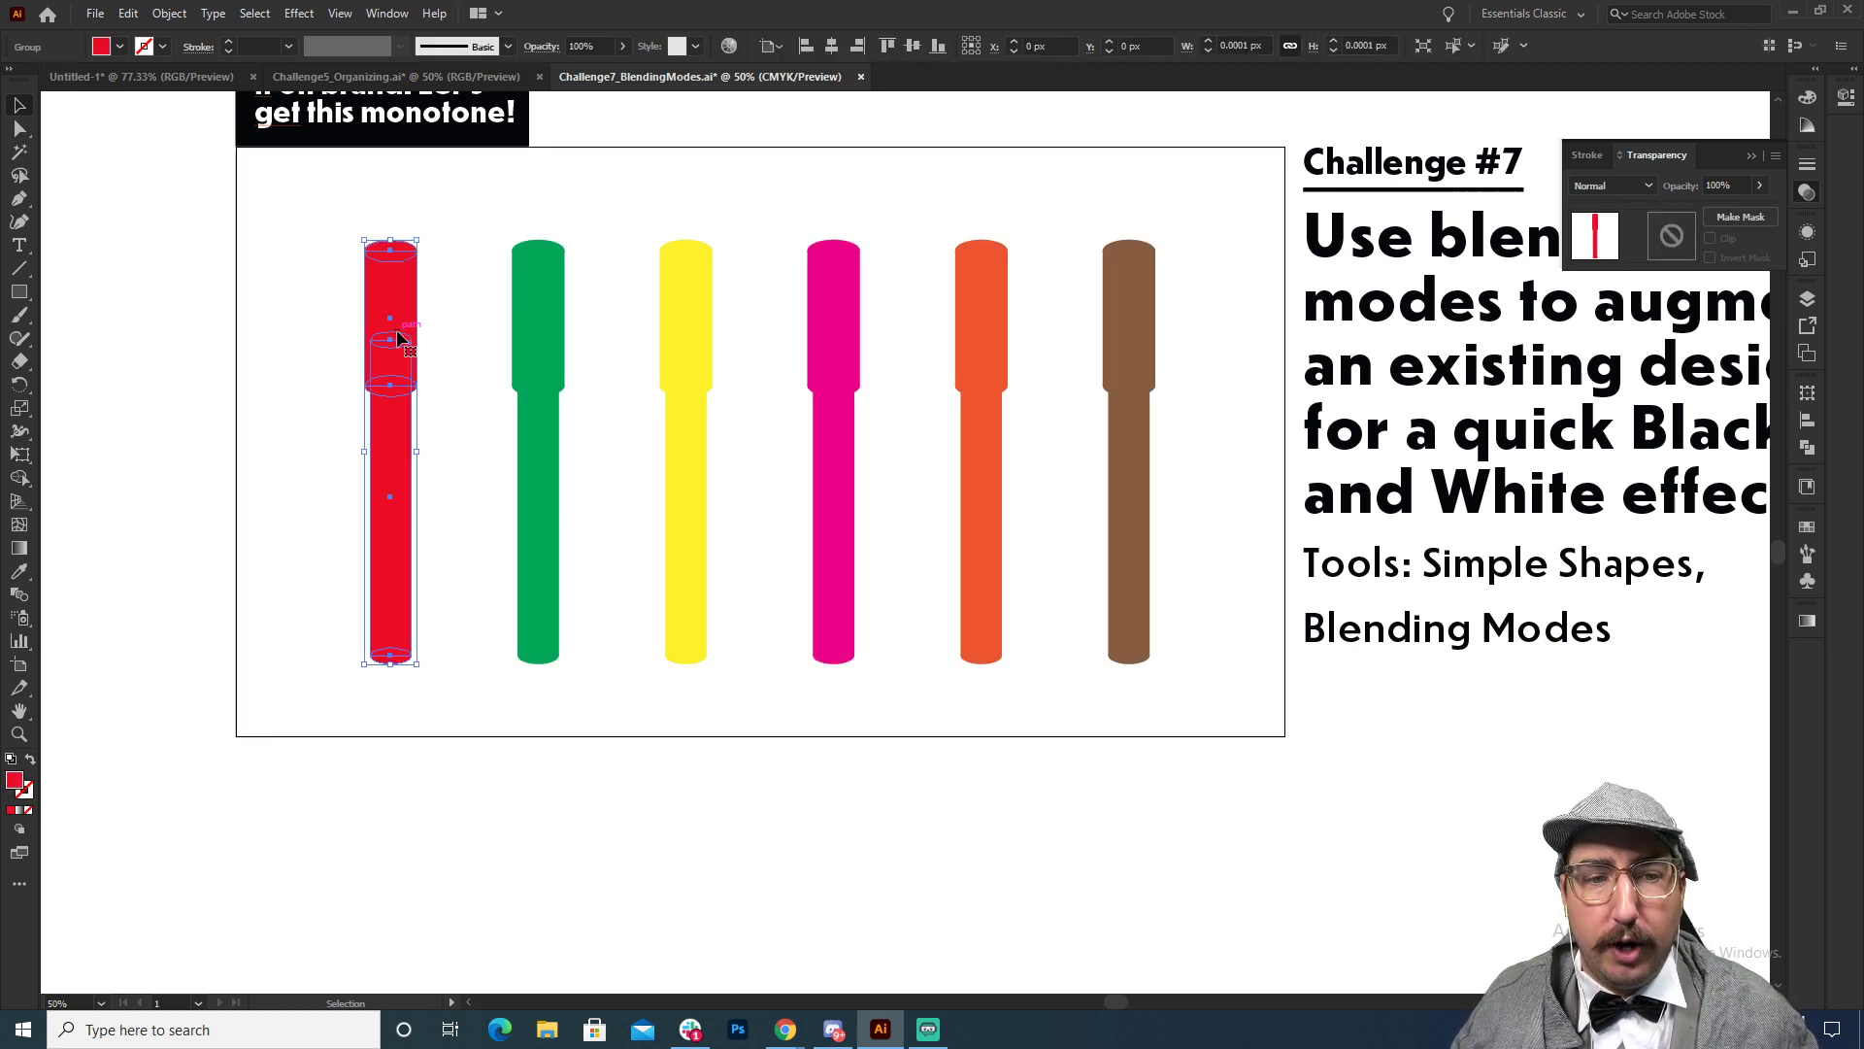
double_click(15, 780)
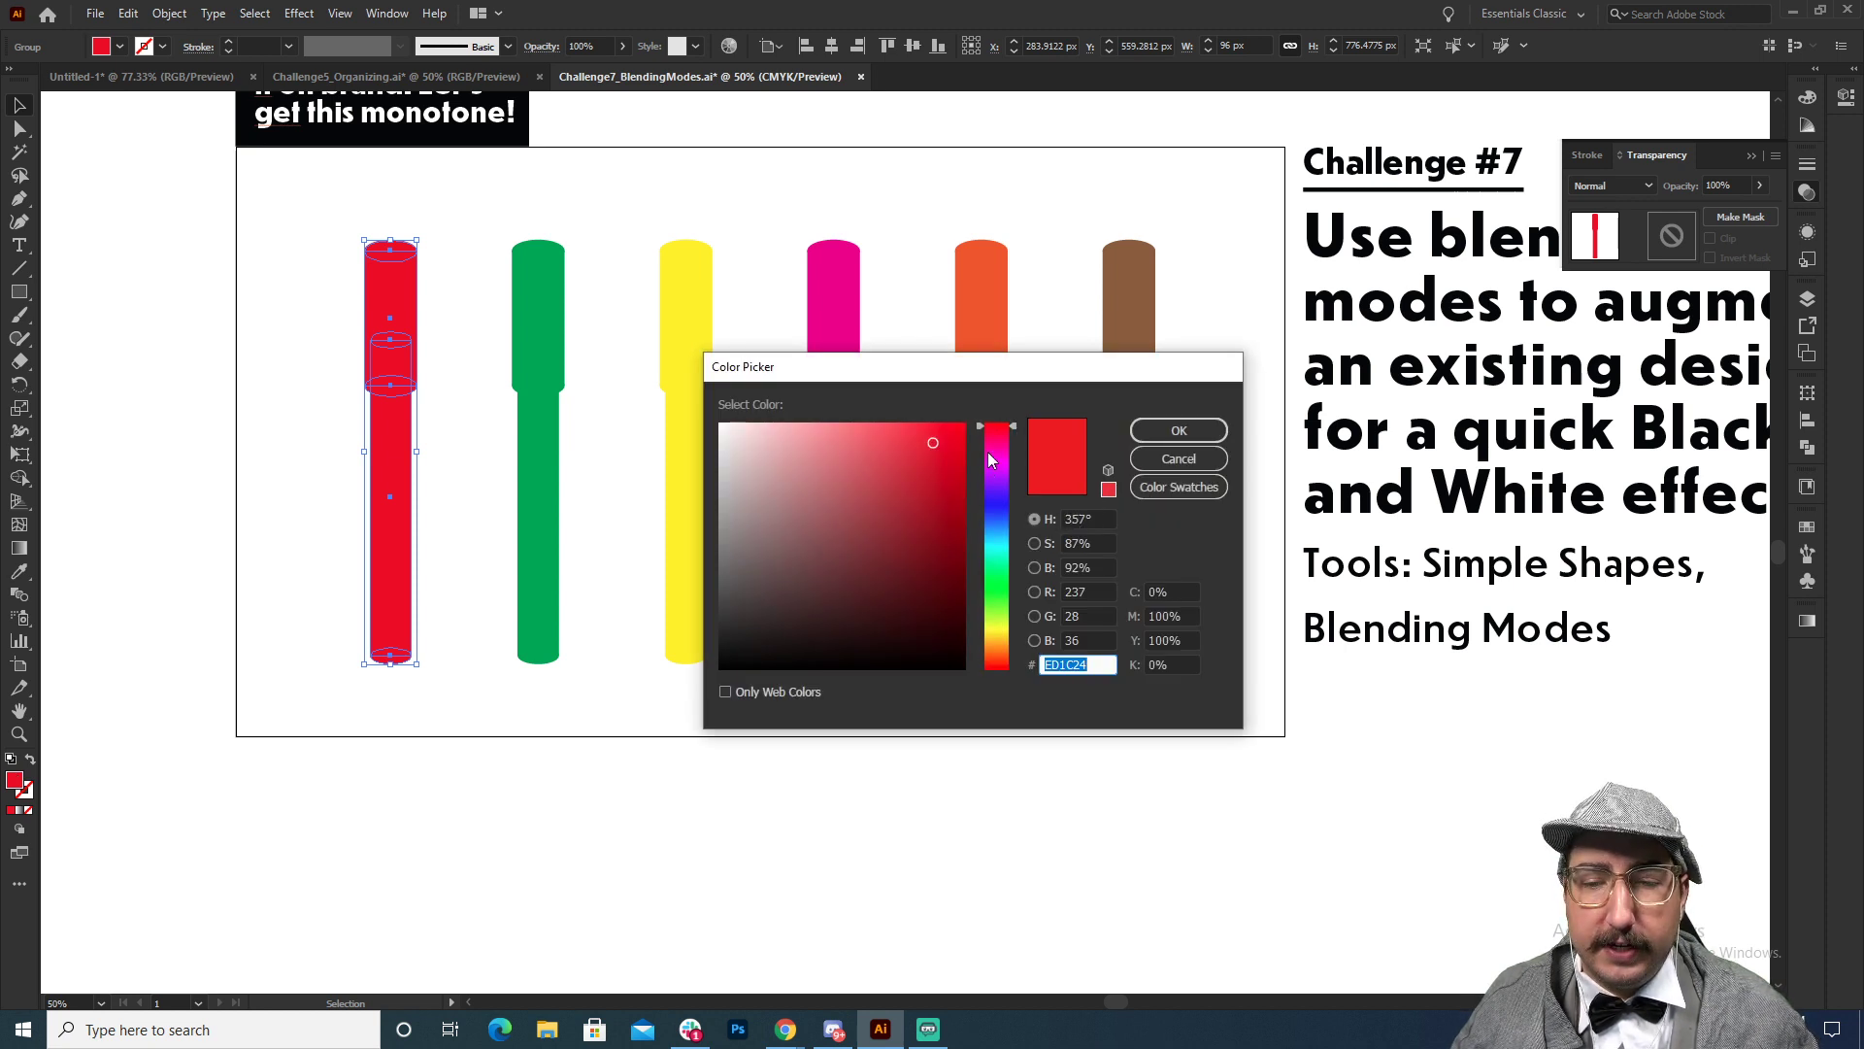
left_click(1178, 458)
left_click(524, 318)
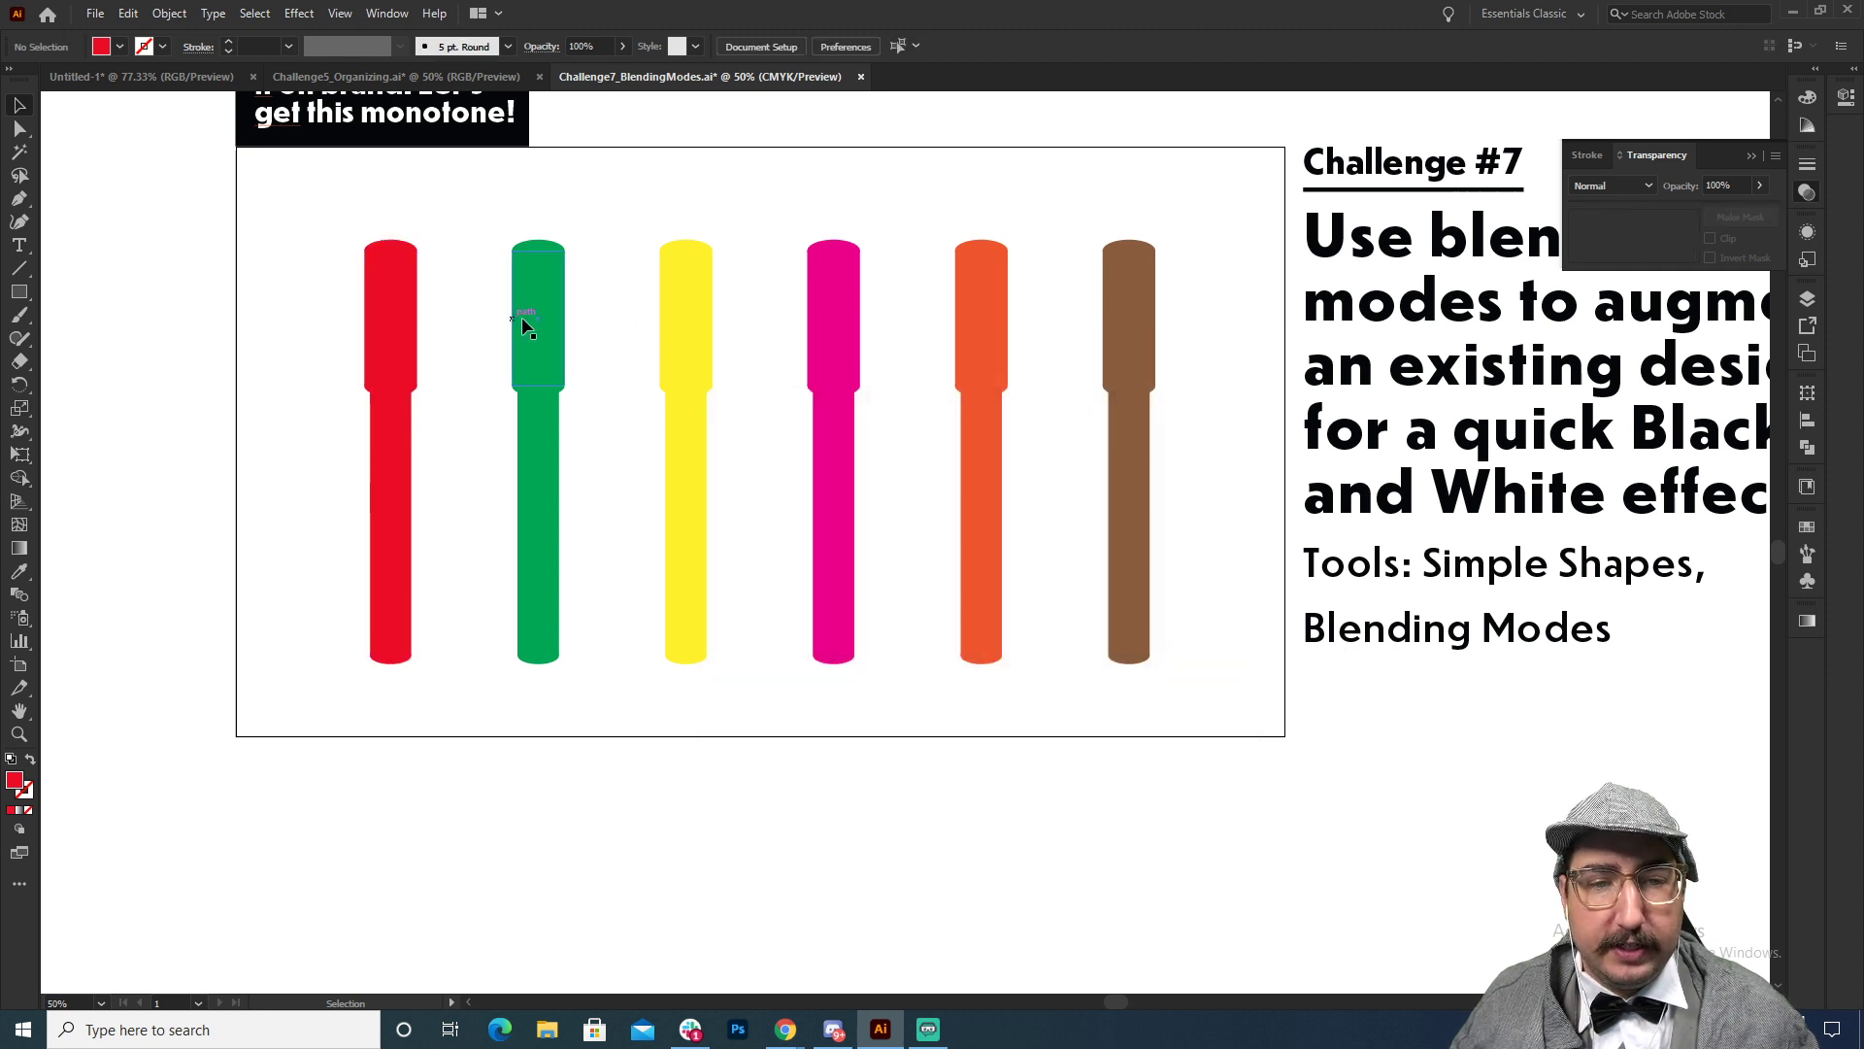
double_click(14, 780)
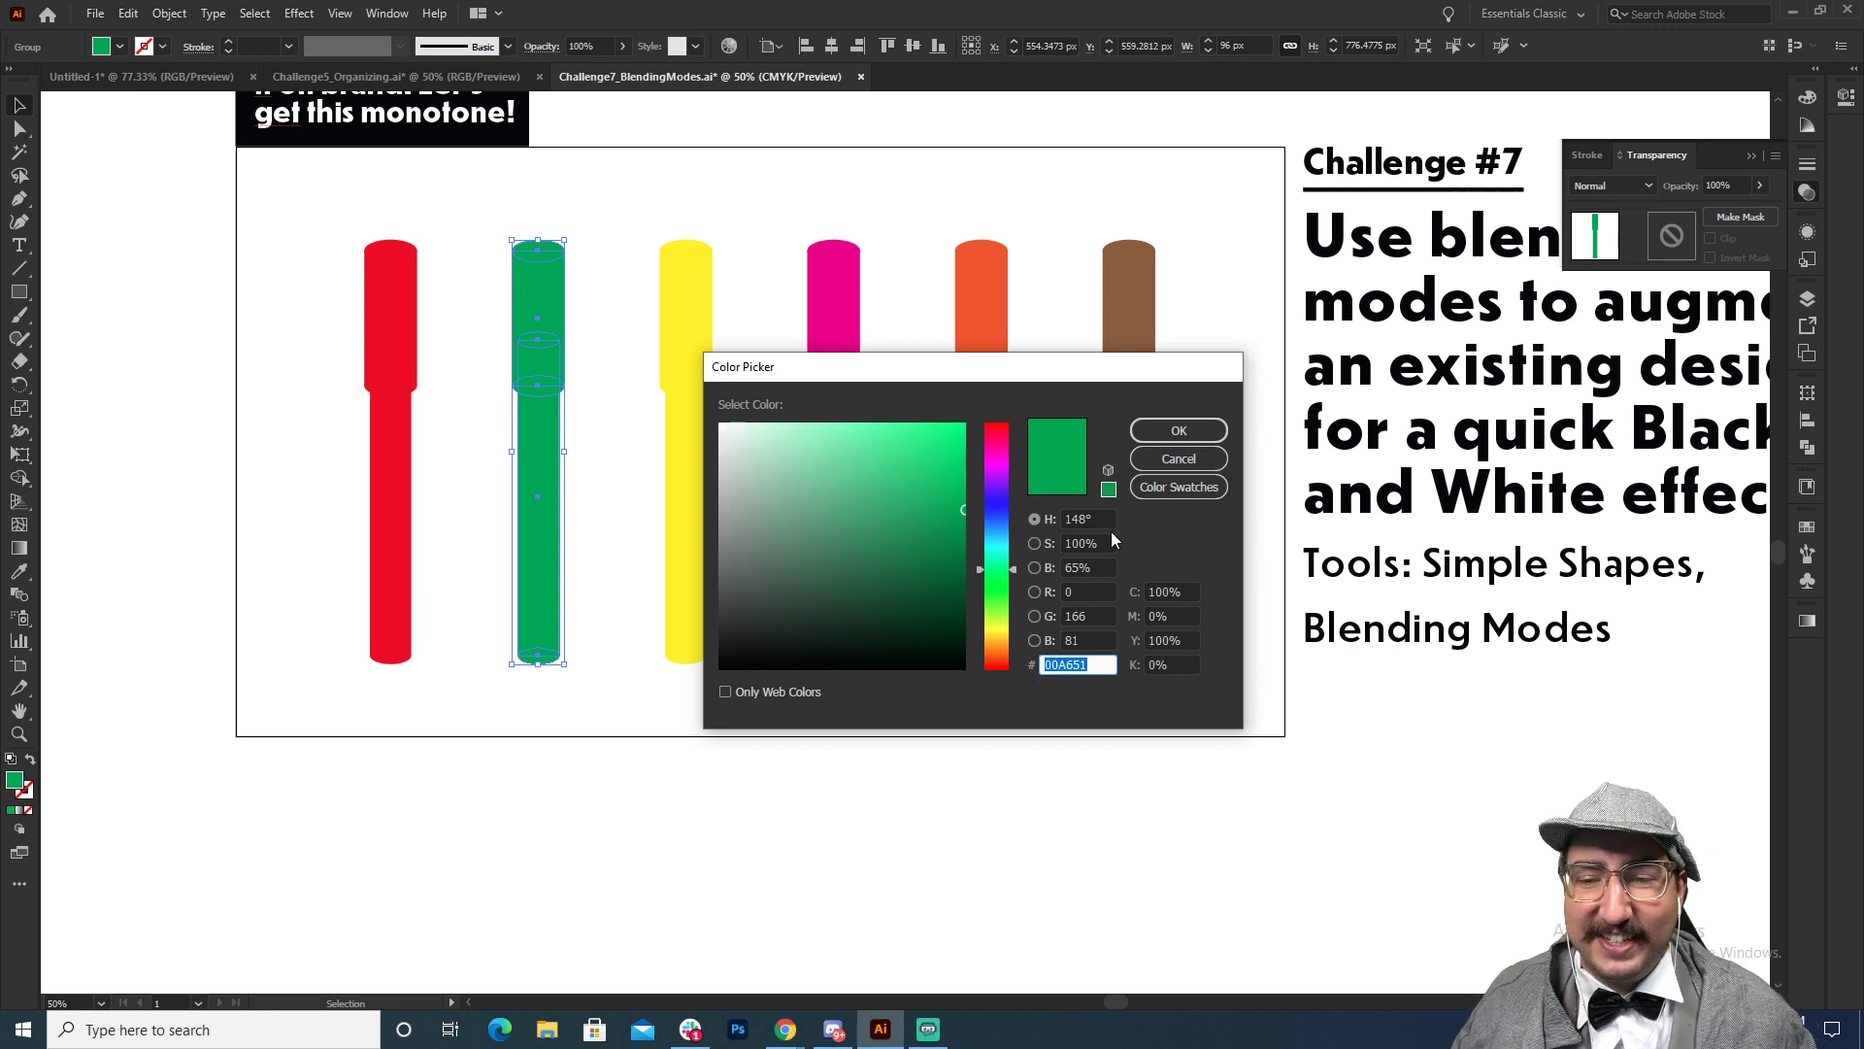
left_click(1179, 458)
left_click(313, 255)
Step: Draw a rectangle of about 1920 by 1078 px over the artboard and fill it with blue 0037A5
key("m")
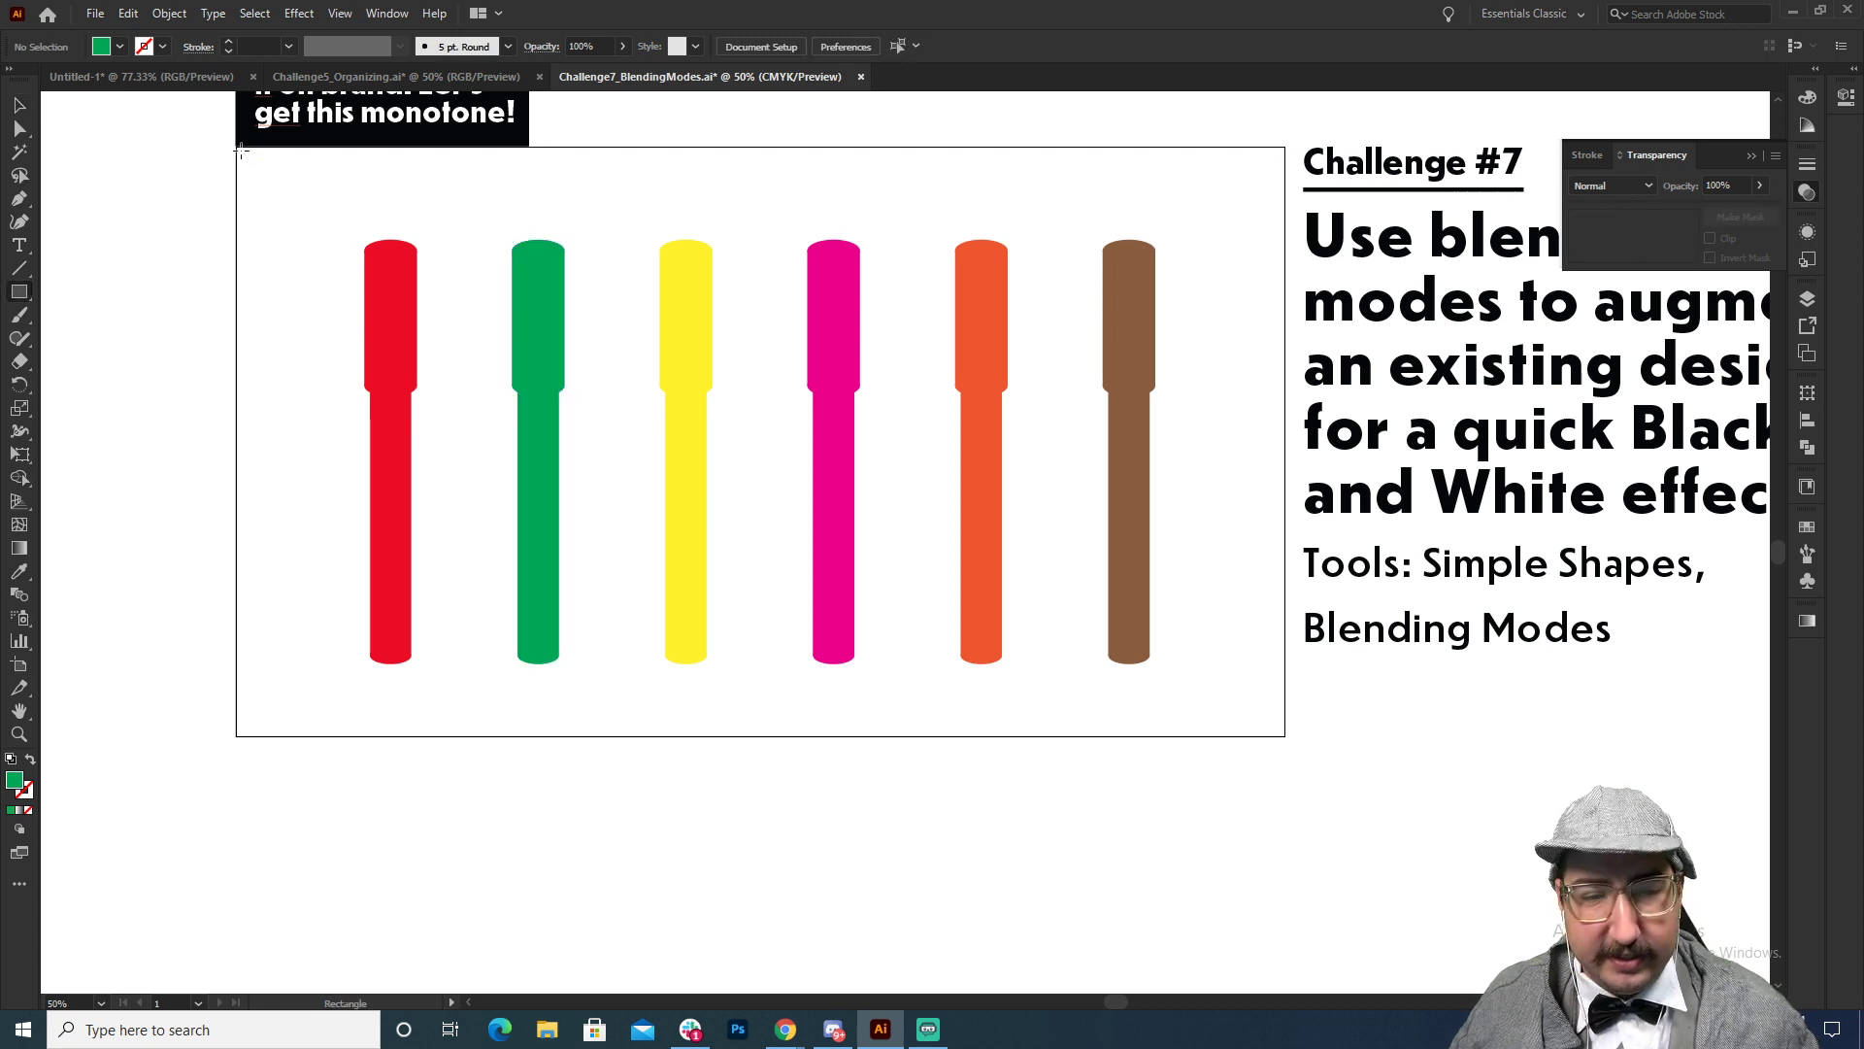
left_click_drag(239, 149, 1285, 736)
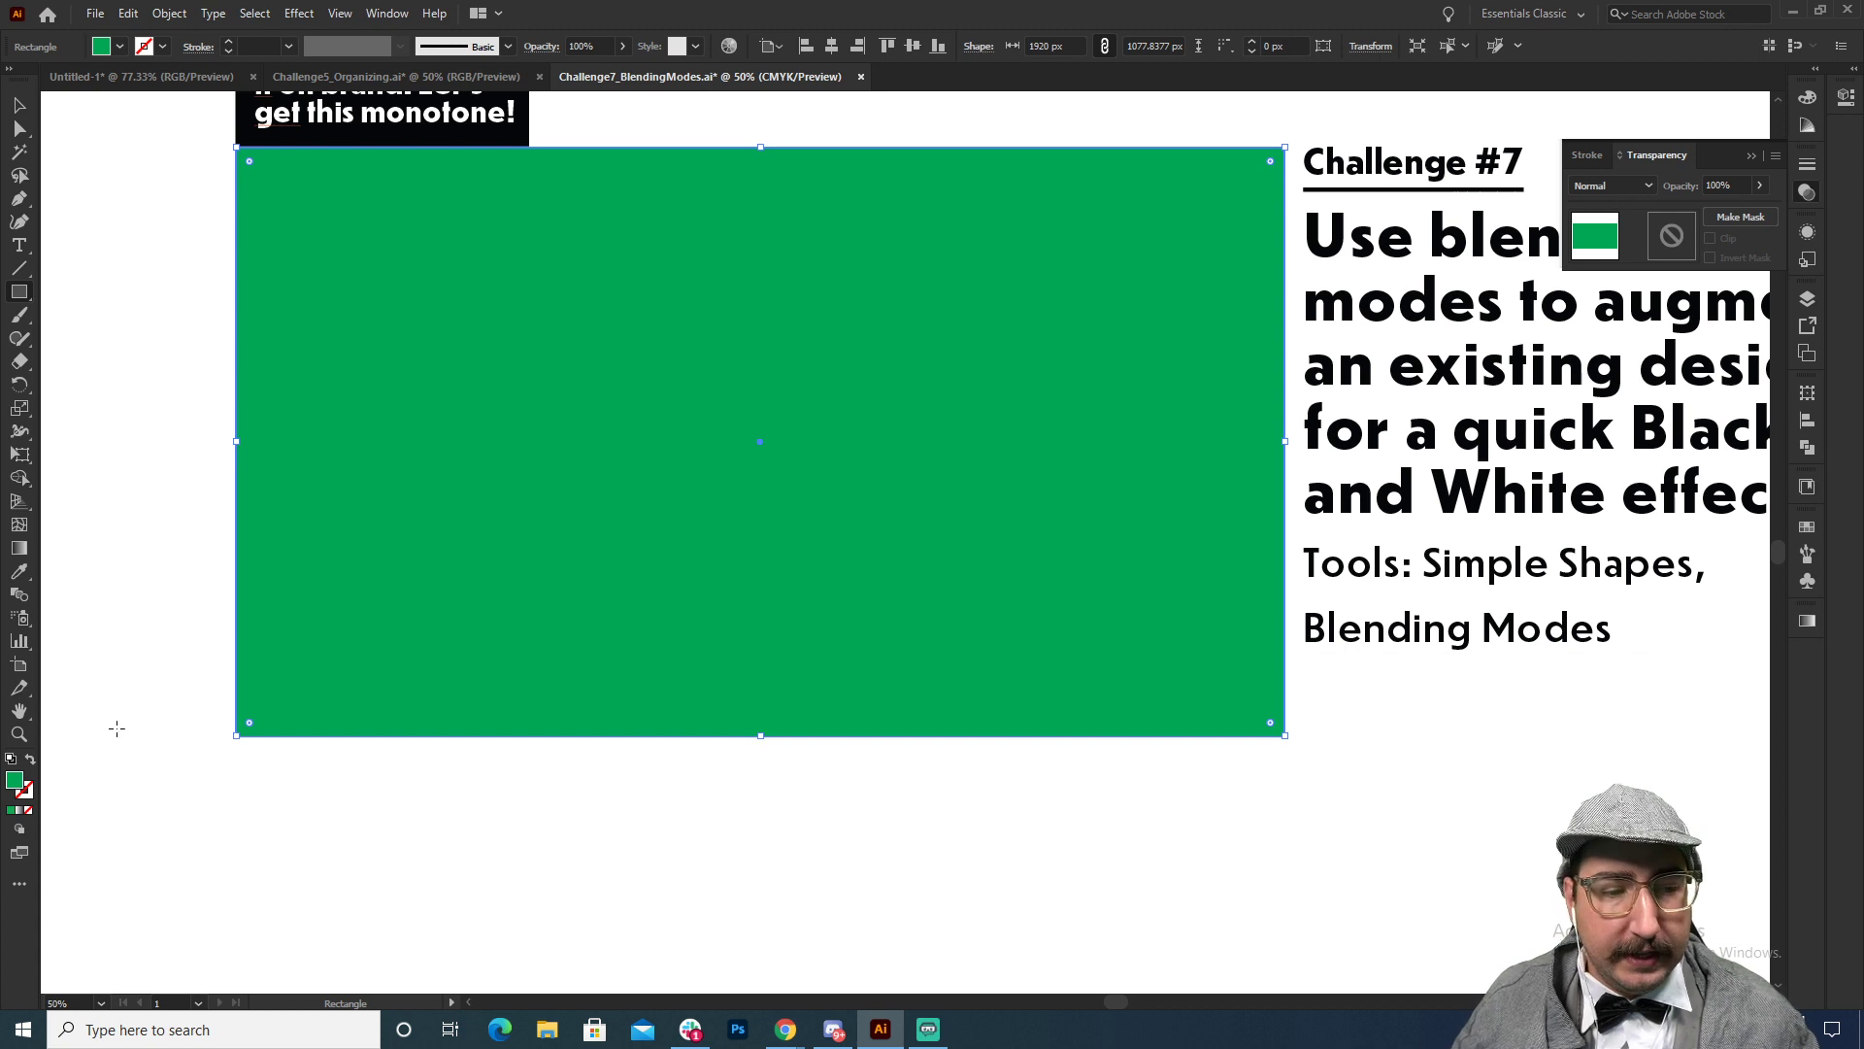
double_click(14, 780)
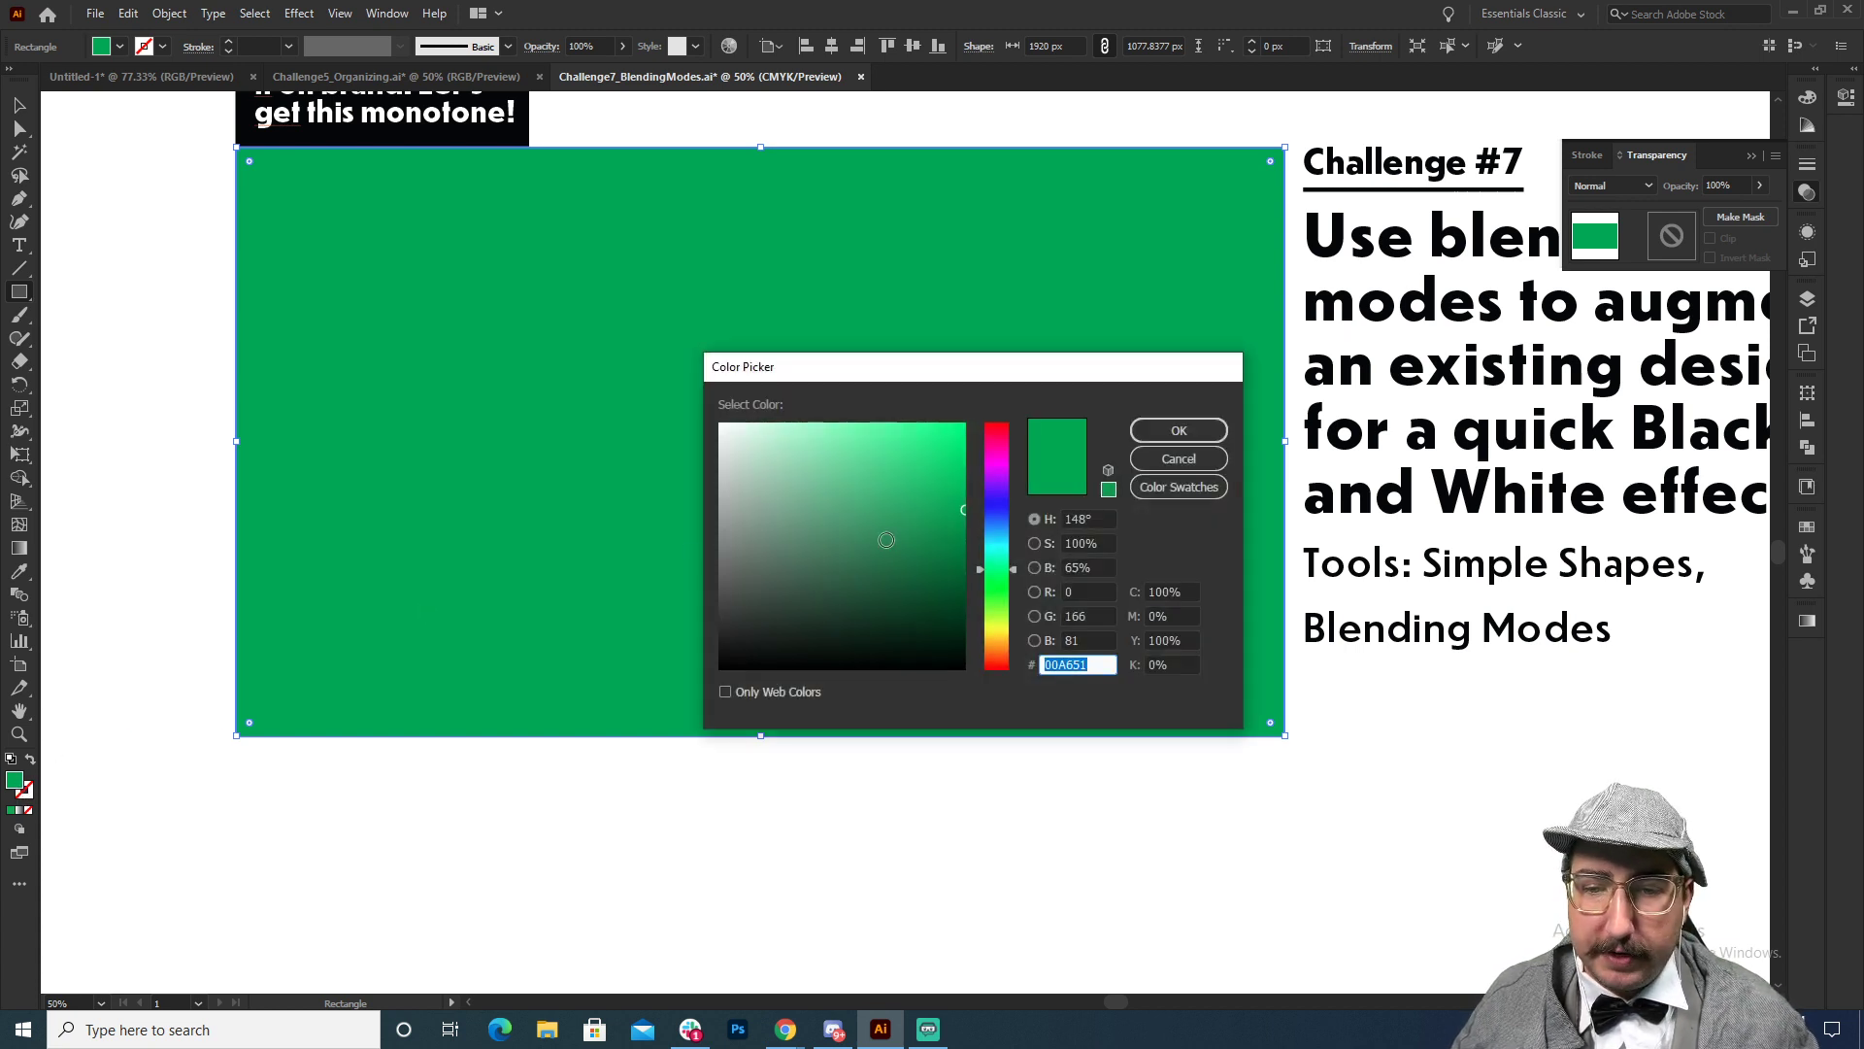
left_click(1001, 519)
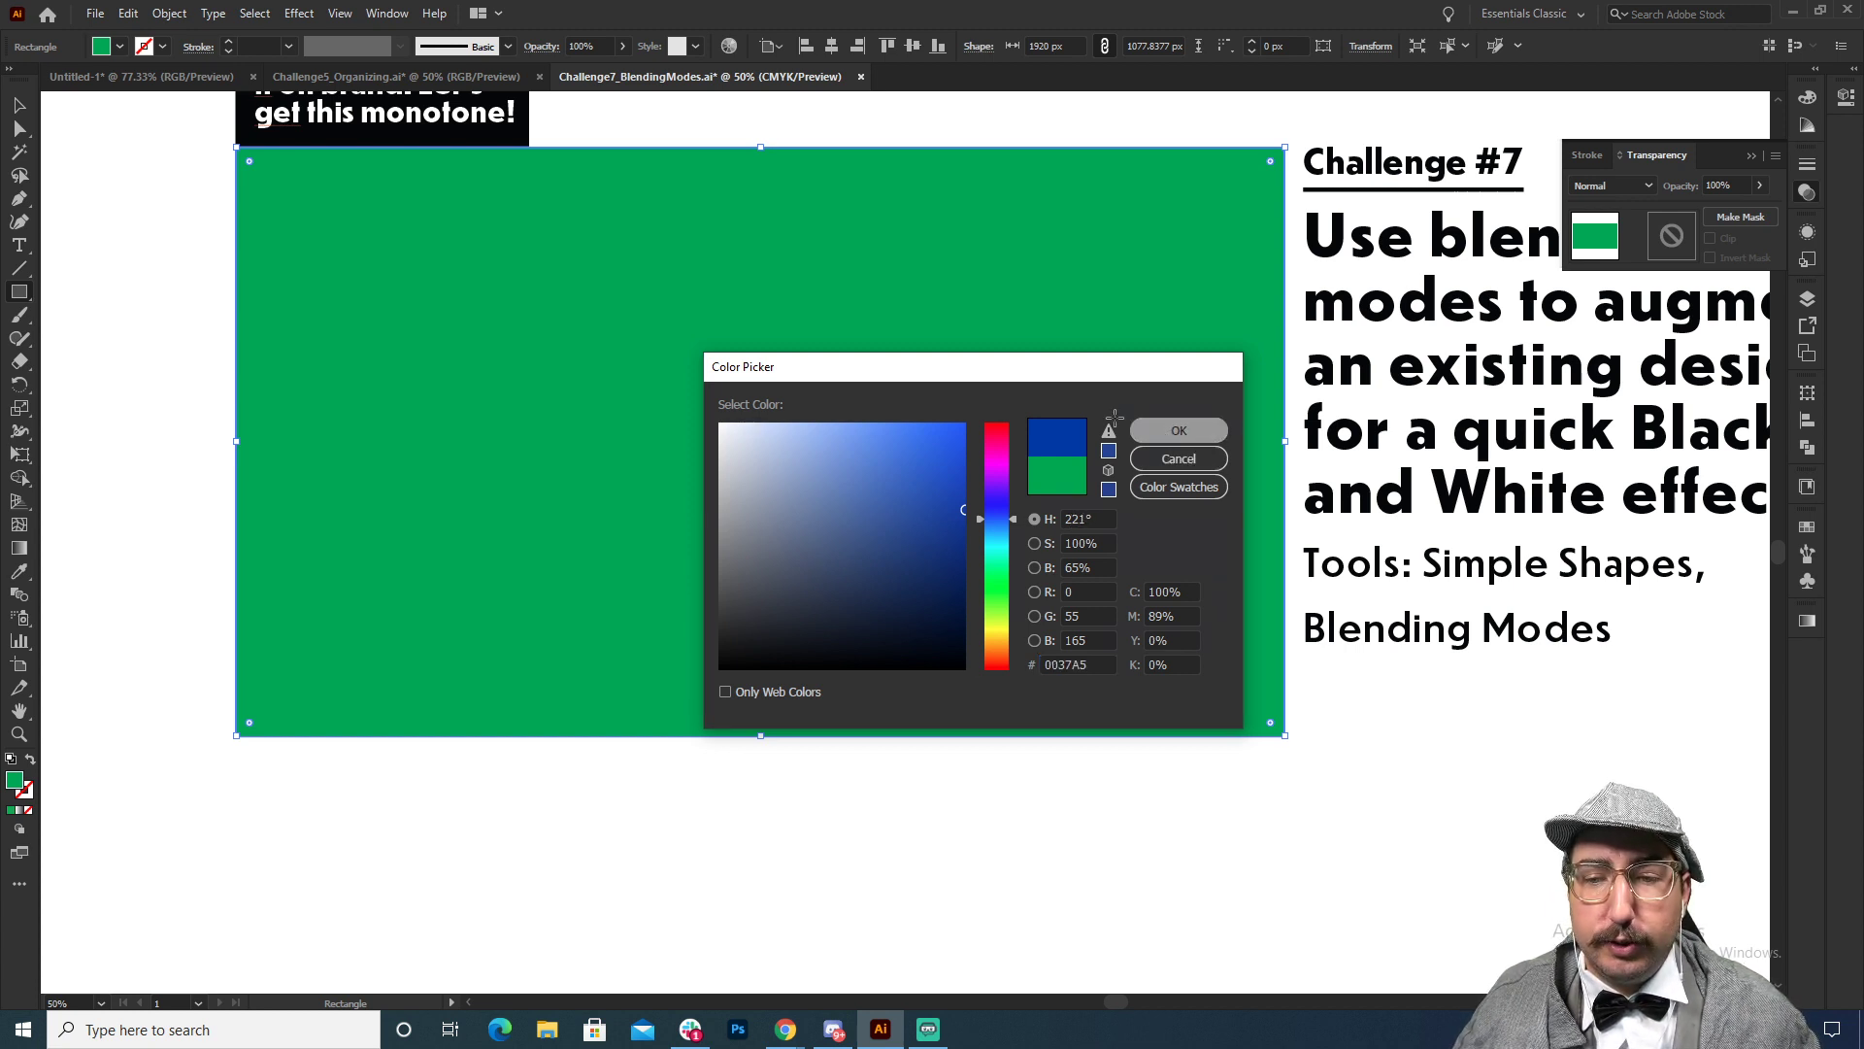
left_click(1177, 430)
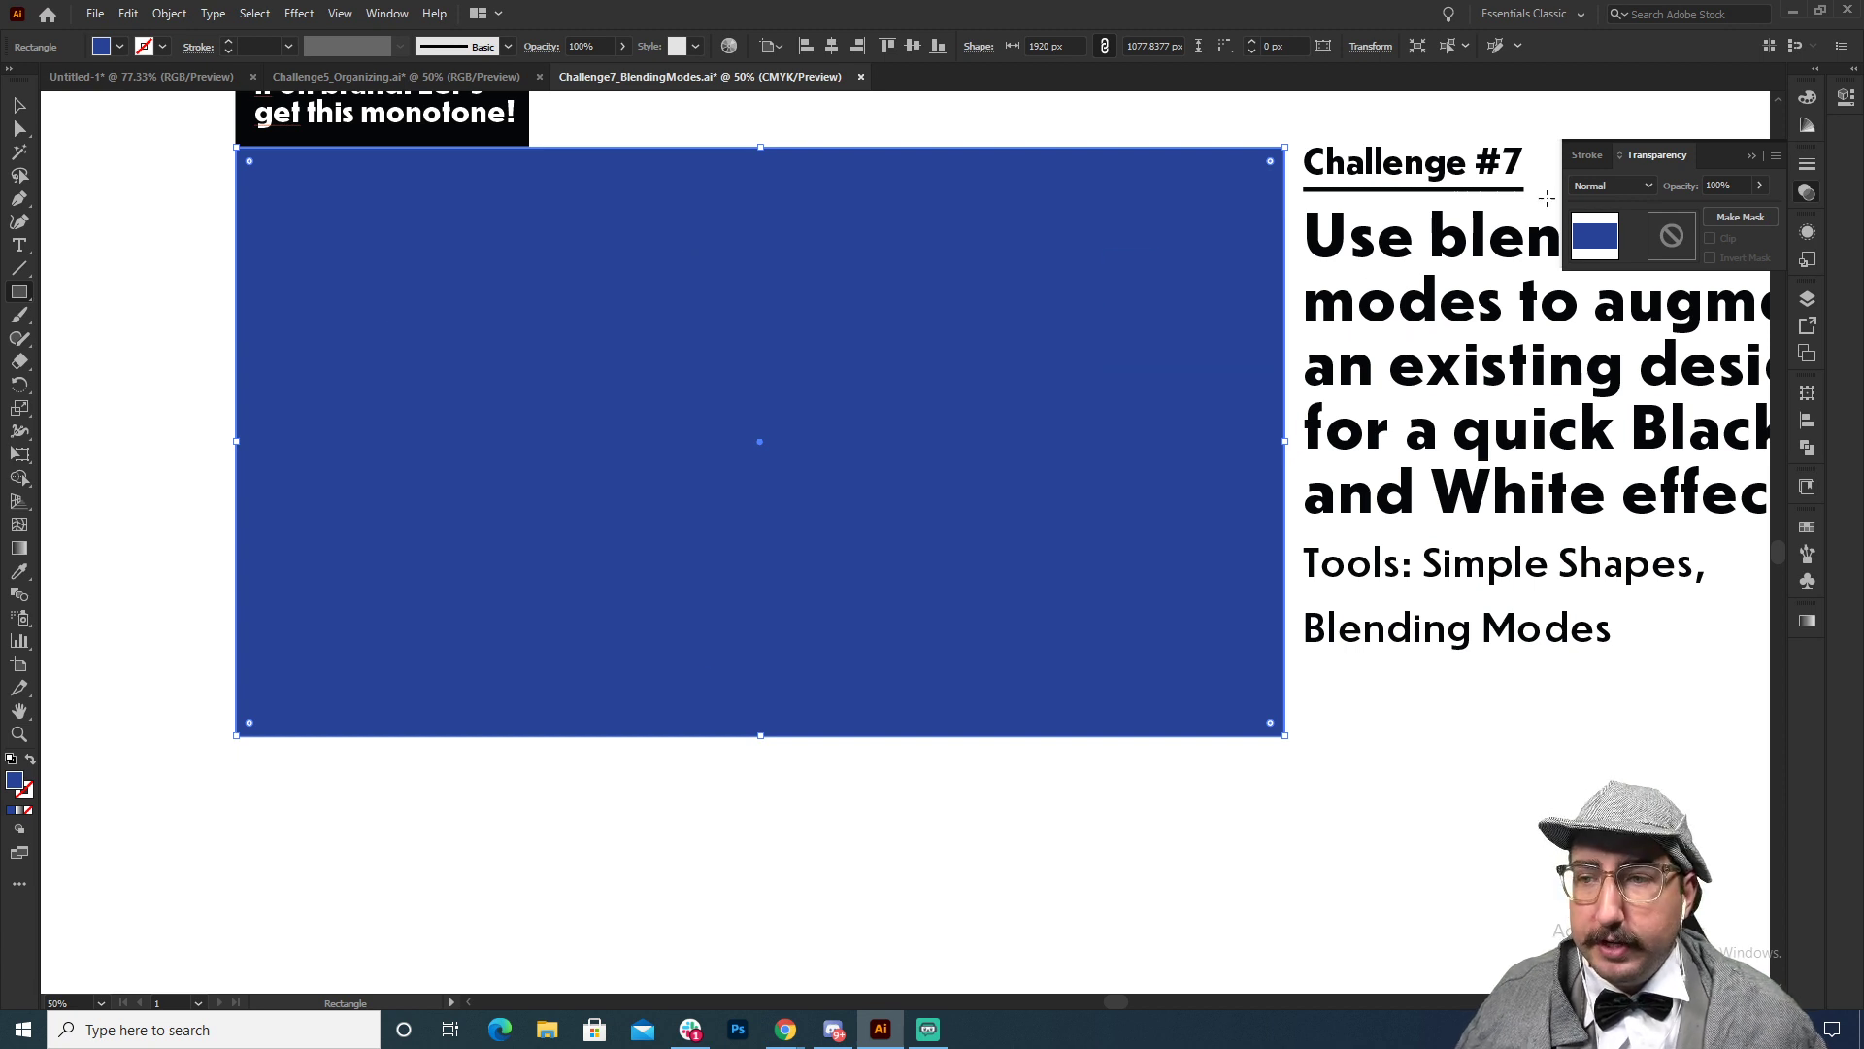
Step: Set the blue rectangle's blending mode to Hue and deselect the rectangle
left_click(1624, 189)
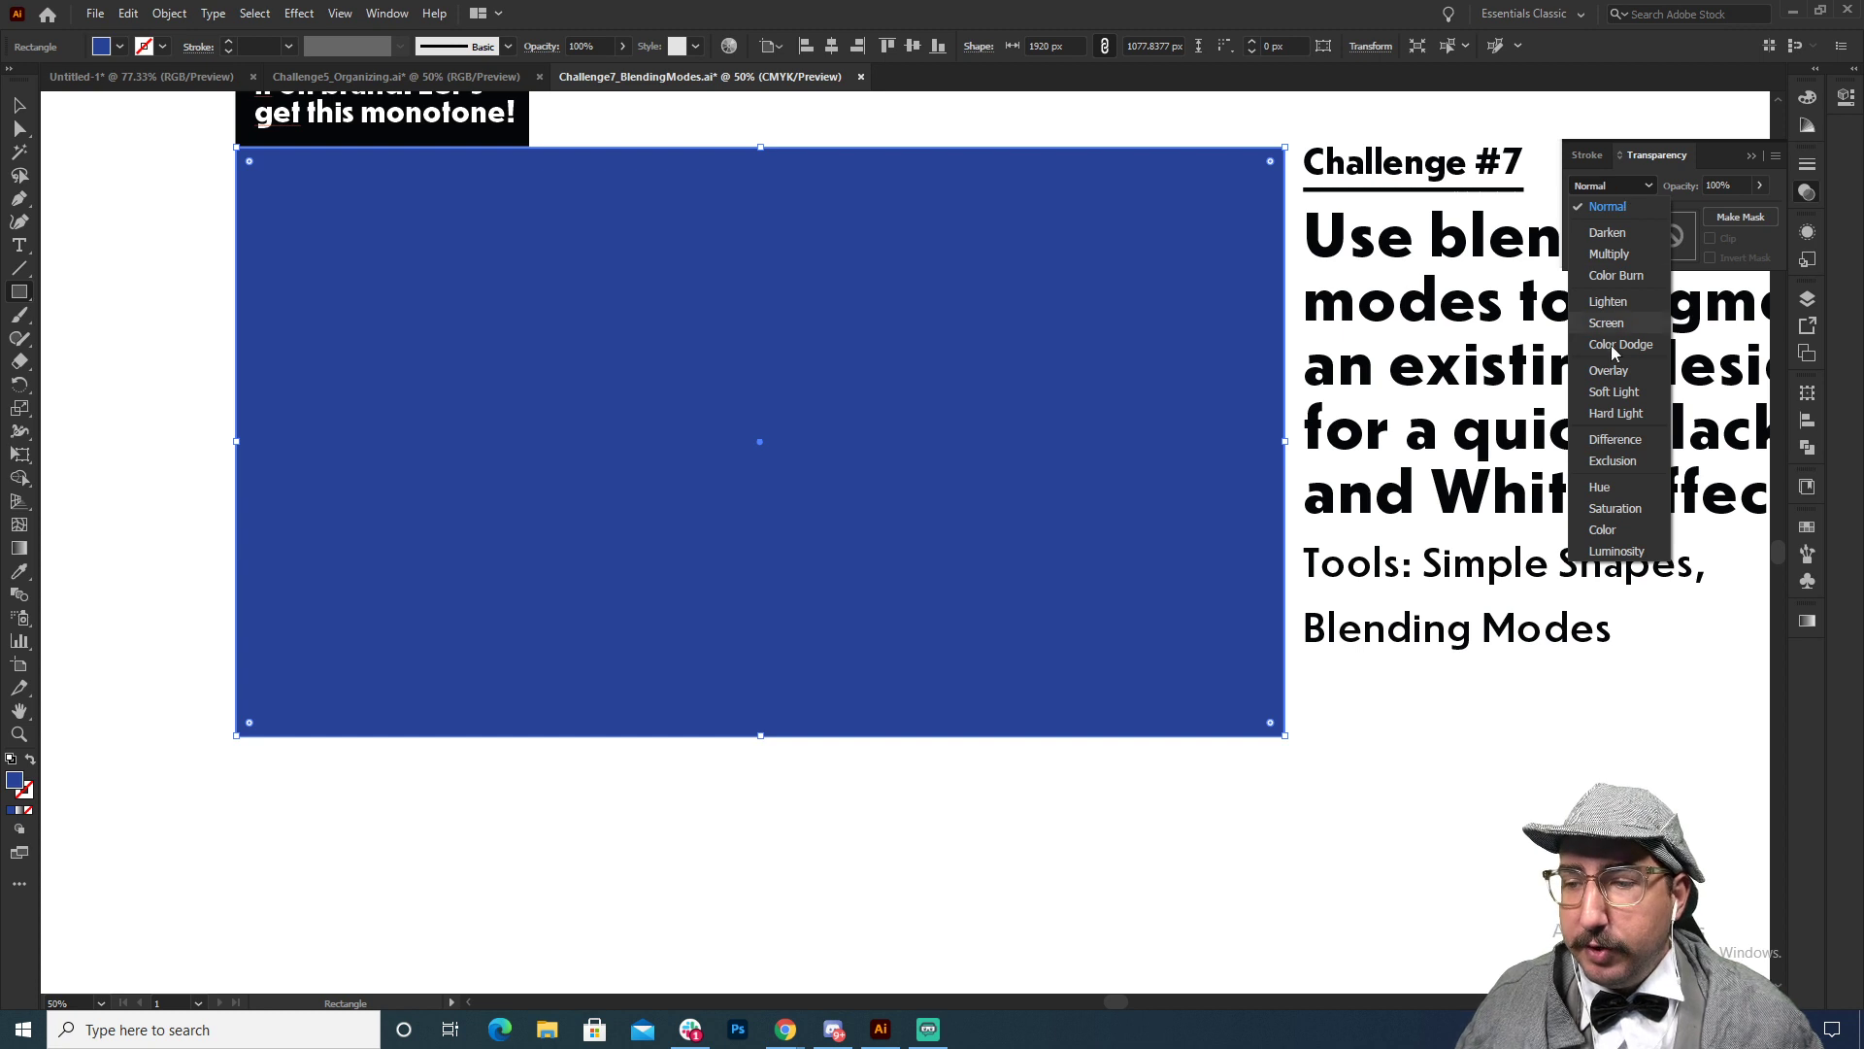
left_click(1600, 488)
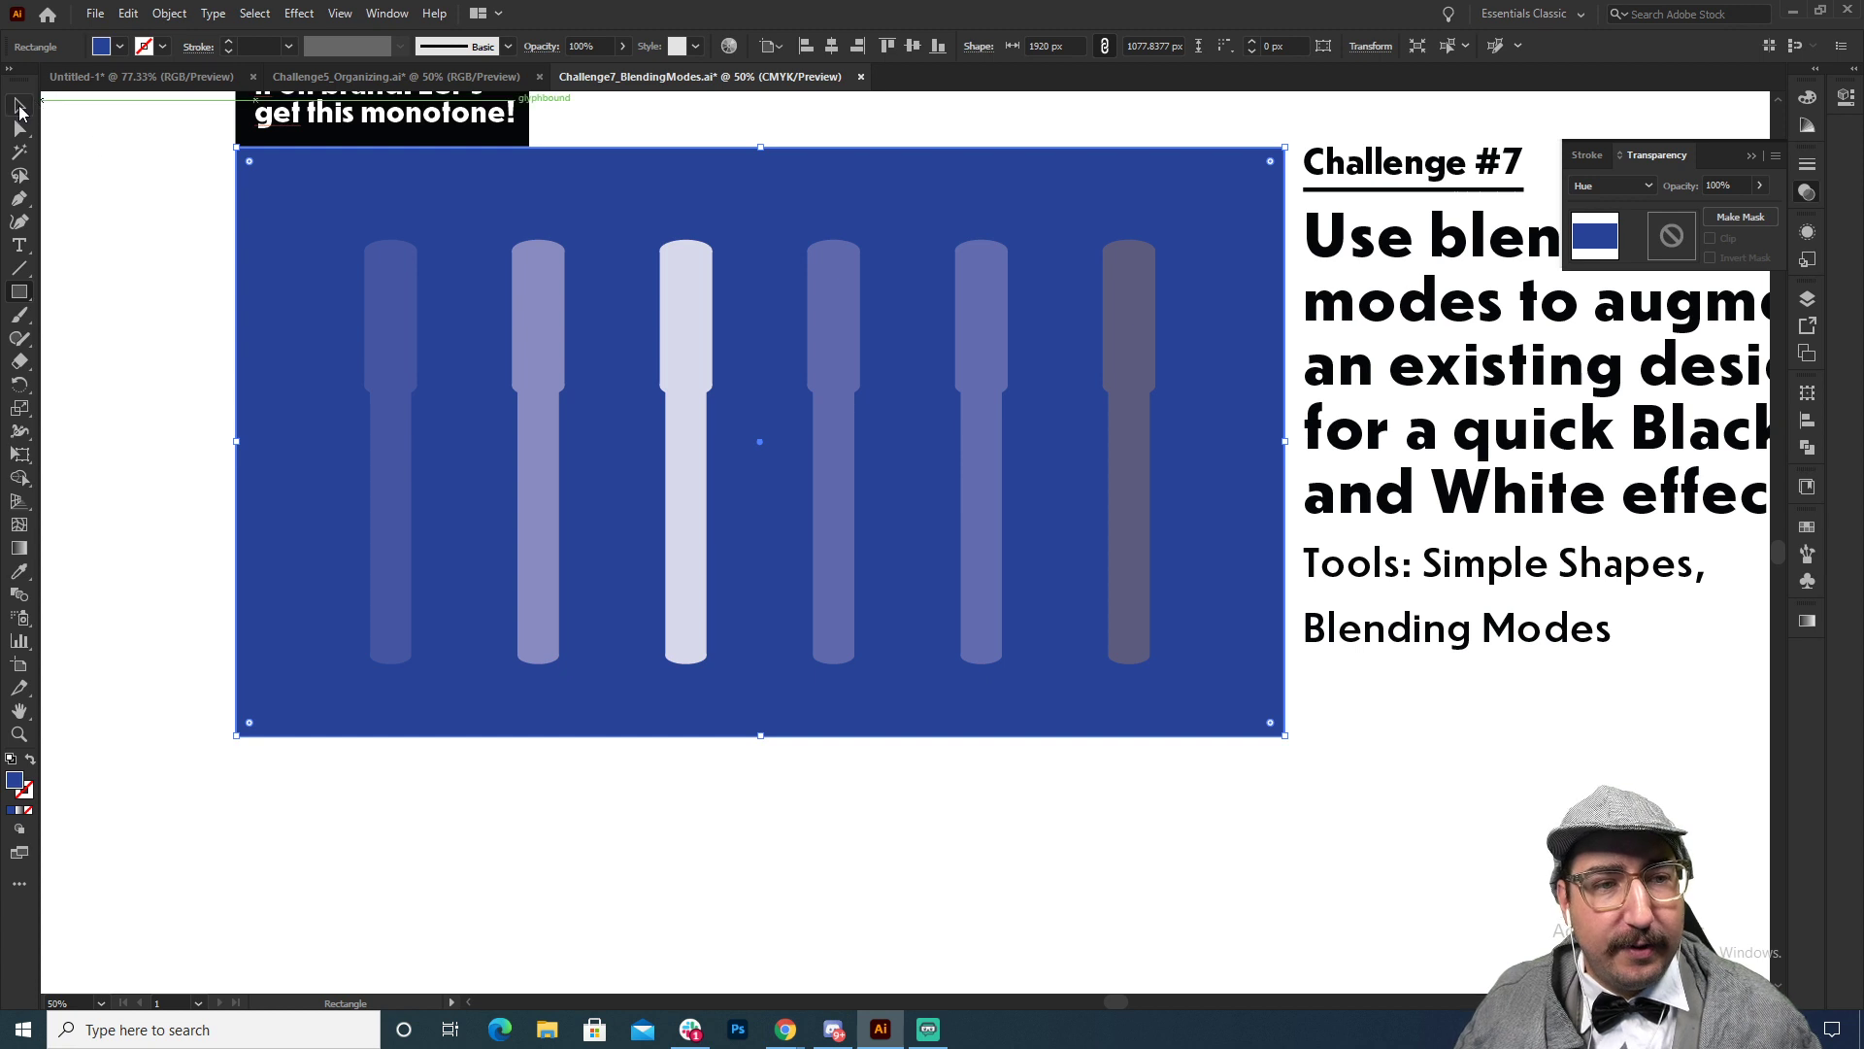
key("v")
left_click(119, 200)
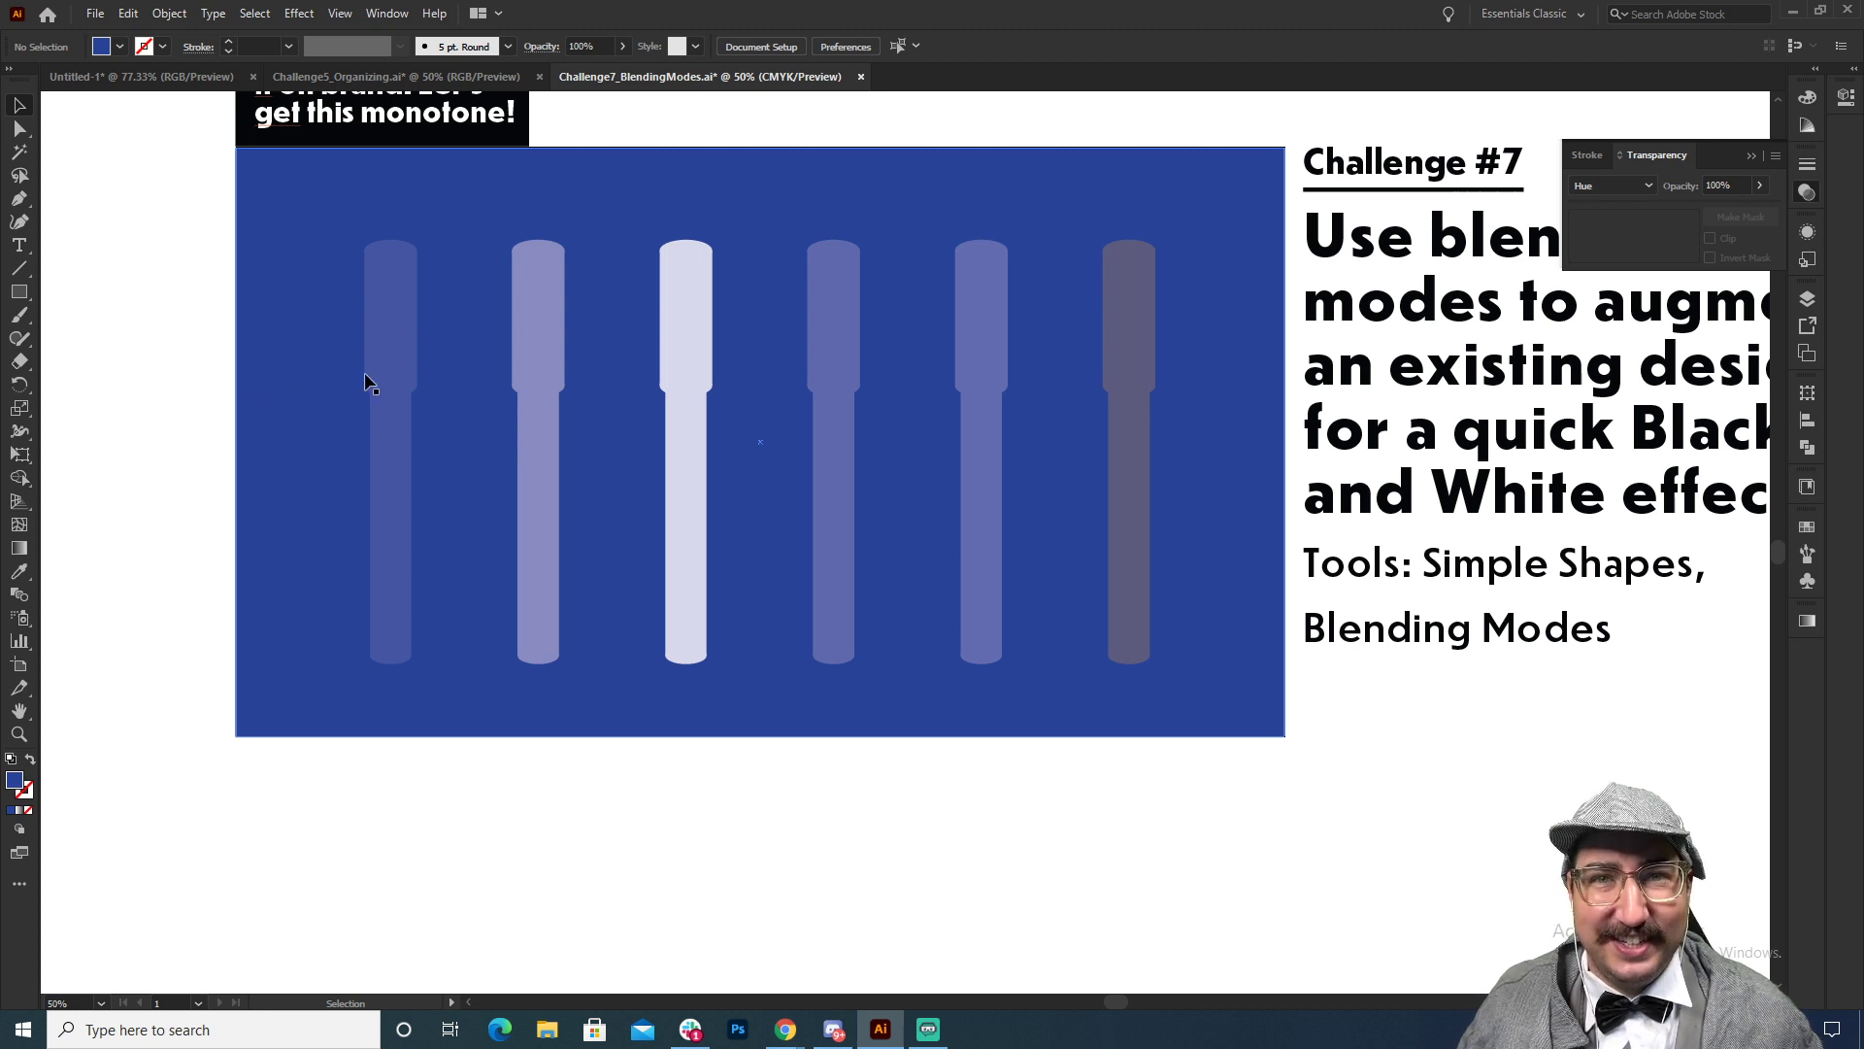
Step: Shrink the blue rectangle about its centre to about 1613 by 541 px, leaving the marker ends uncovered, and deselect it
left_click(807, 191)
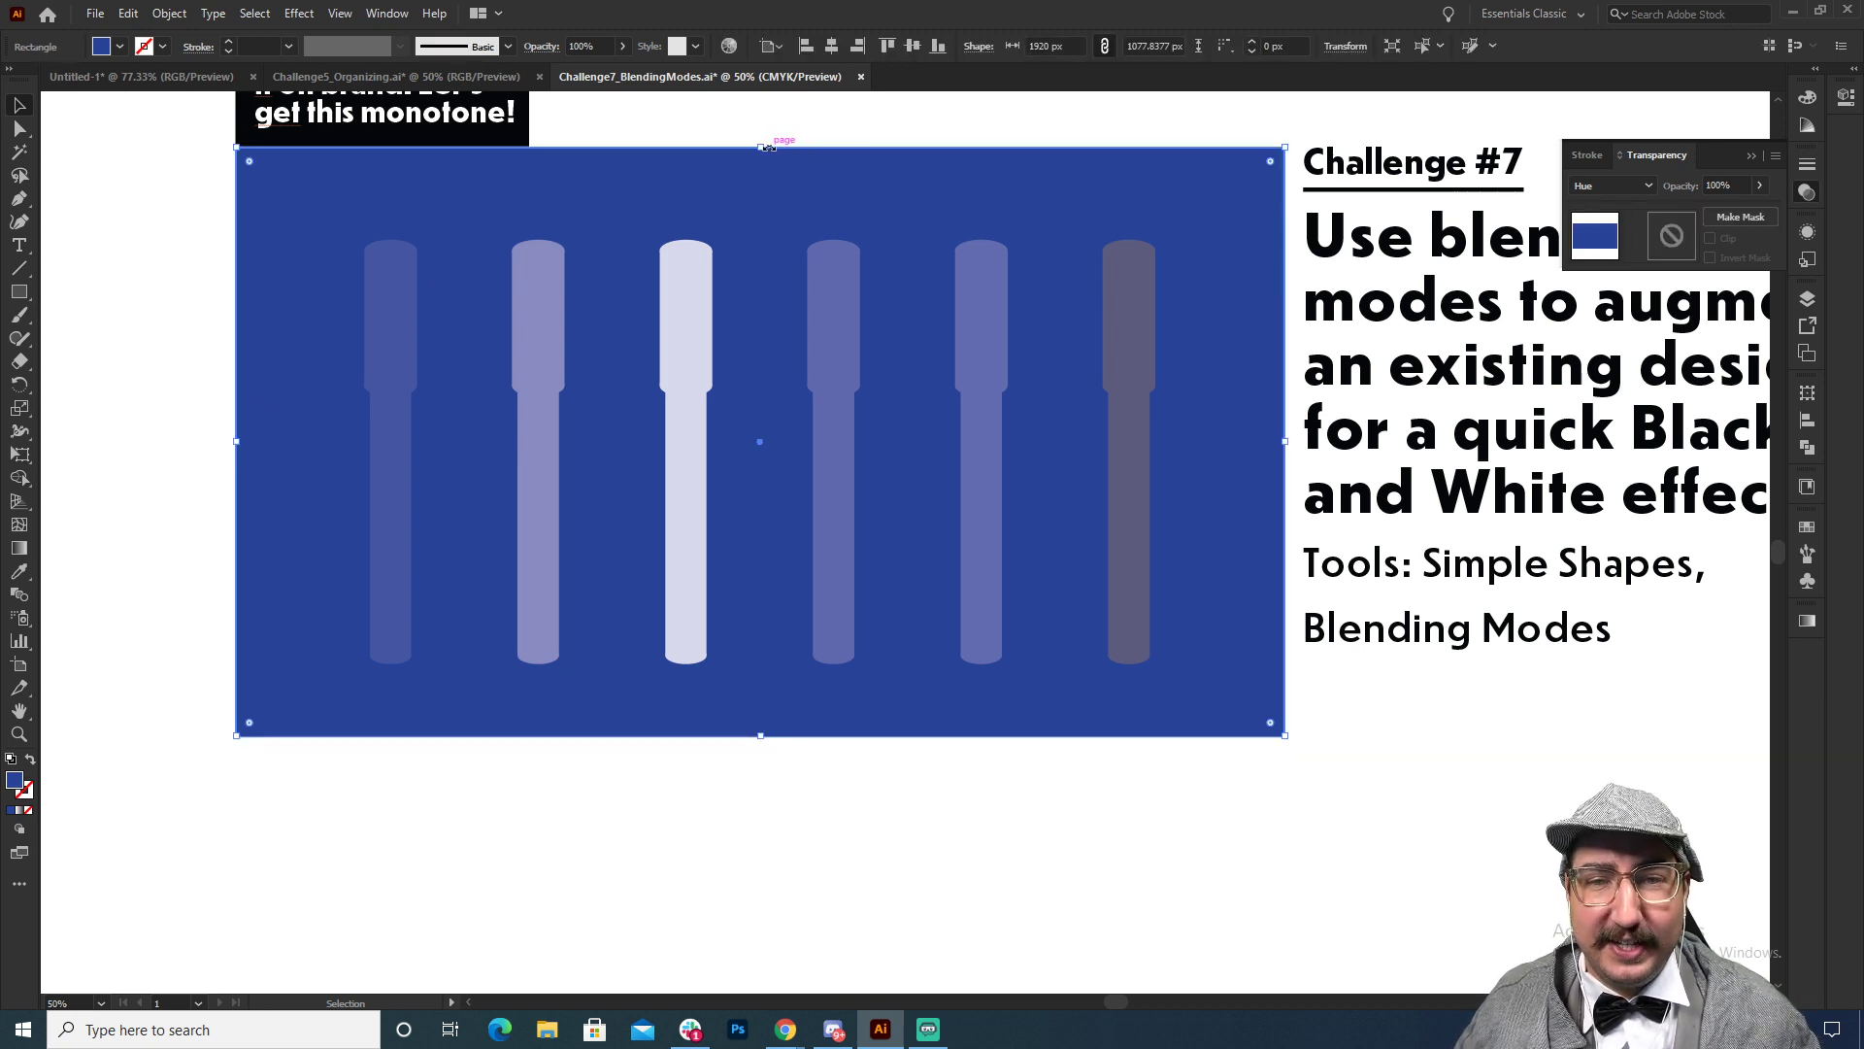
left_click_drag(760, 148, 749, 293)
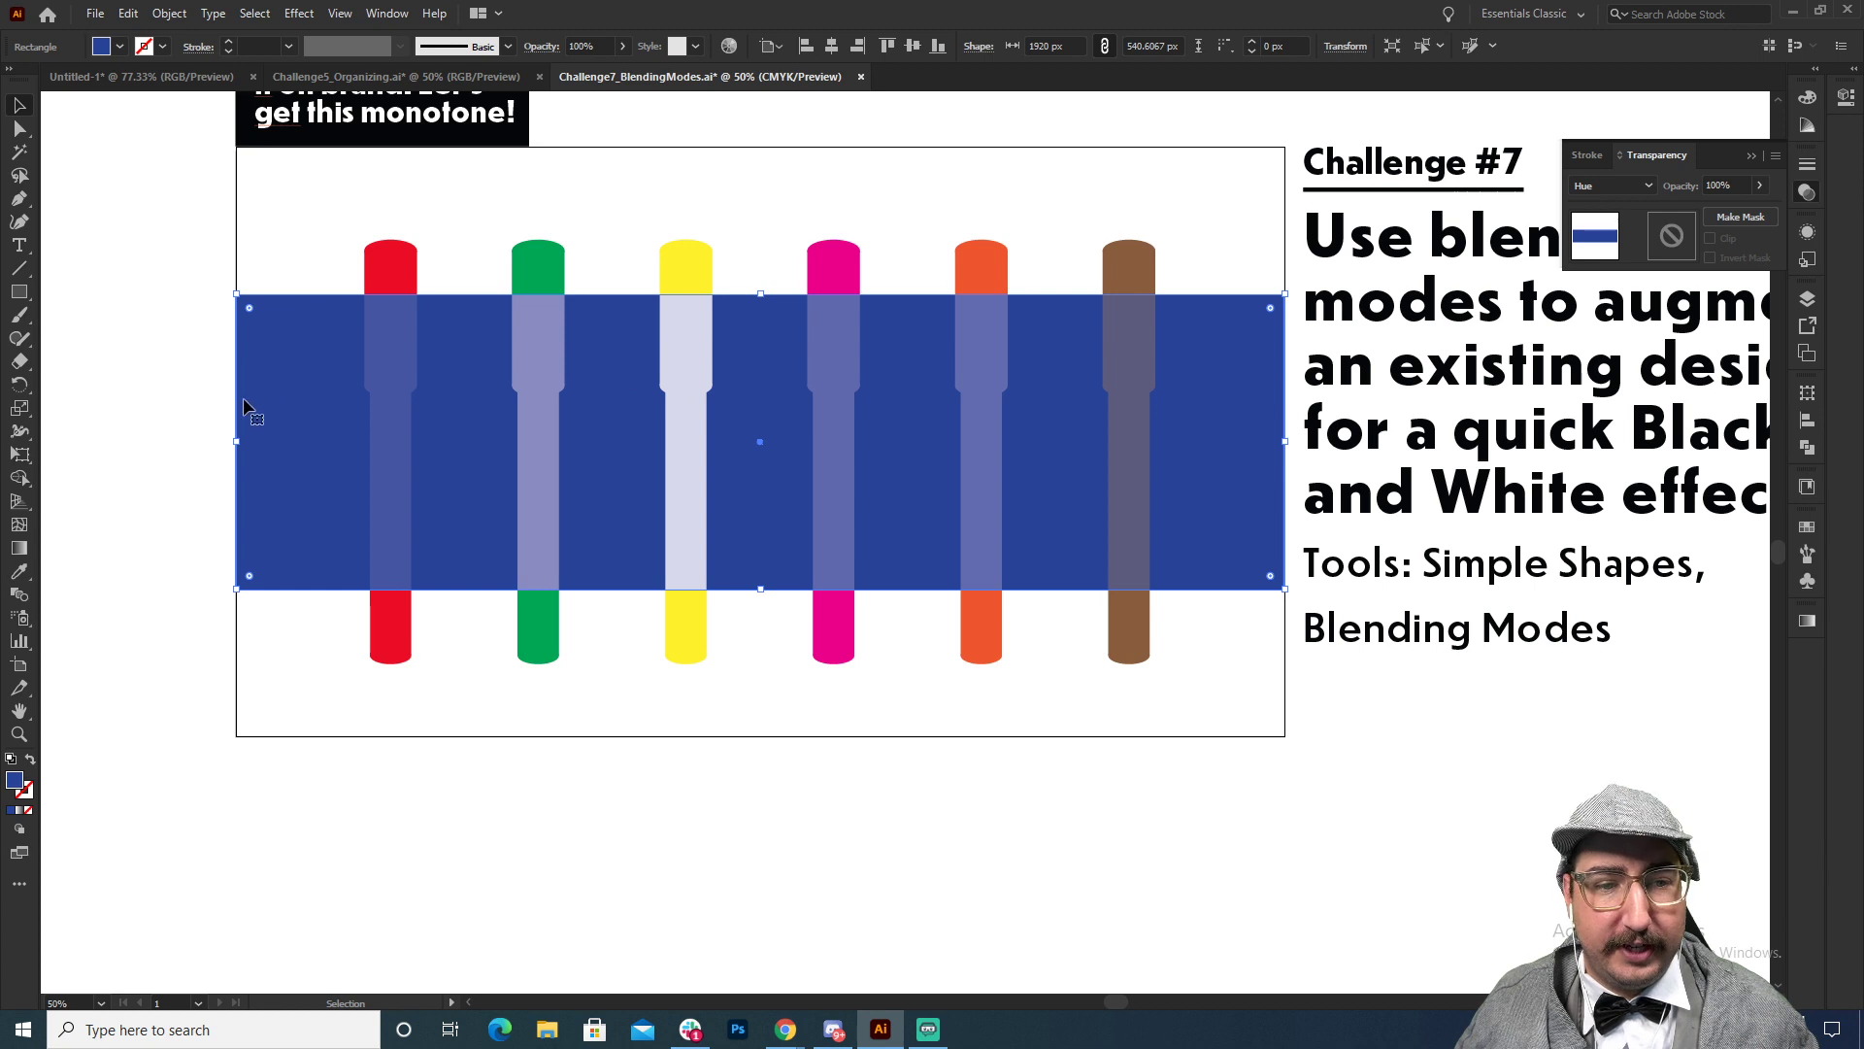
left_click_drag(240, 446, 320, 445)
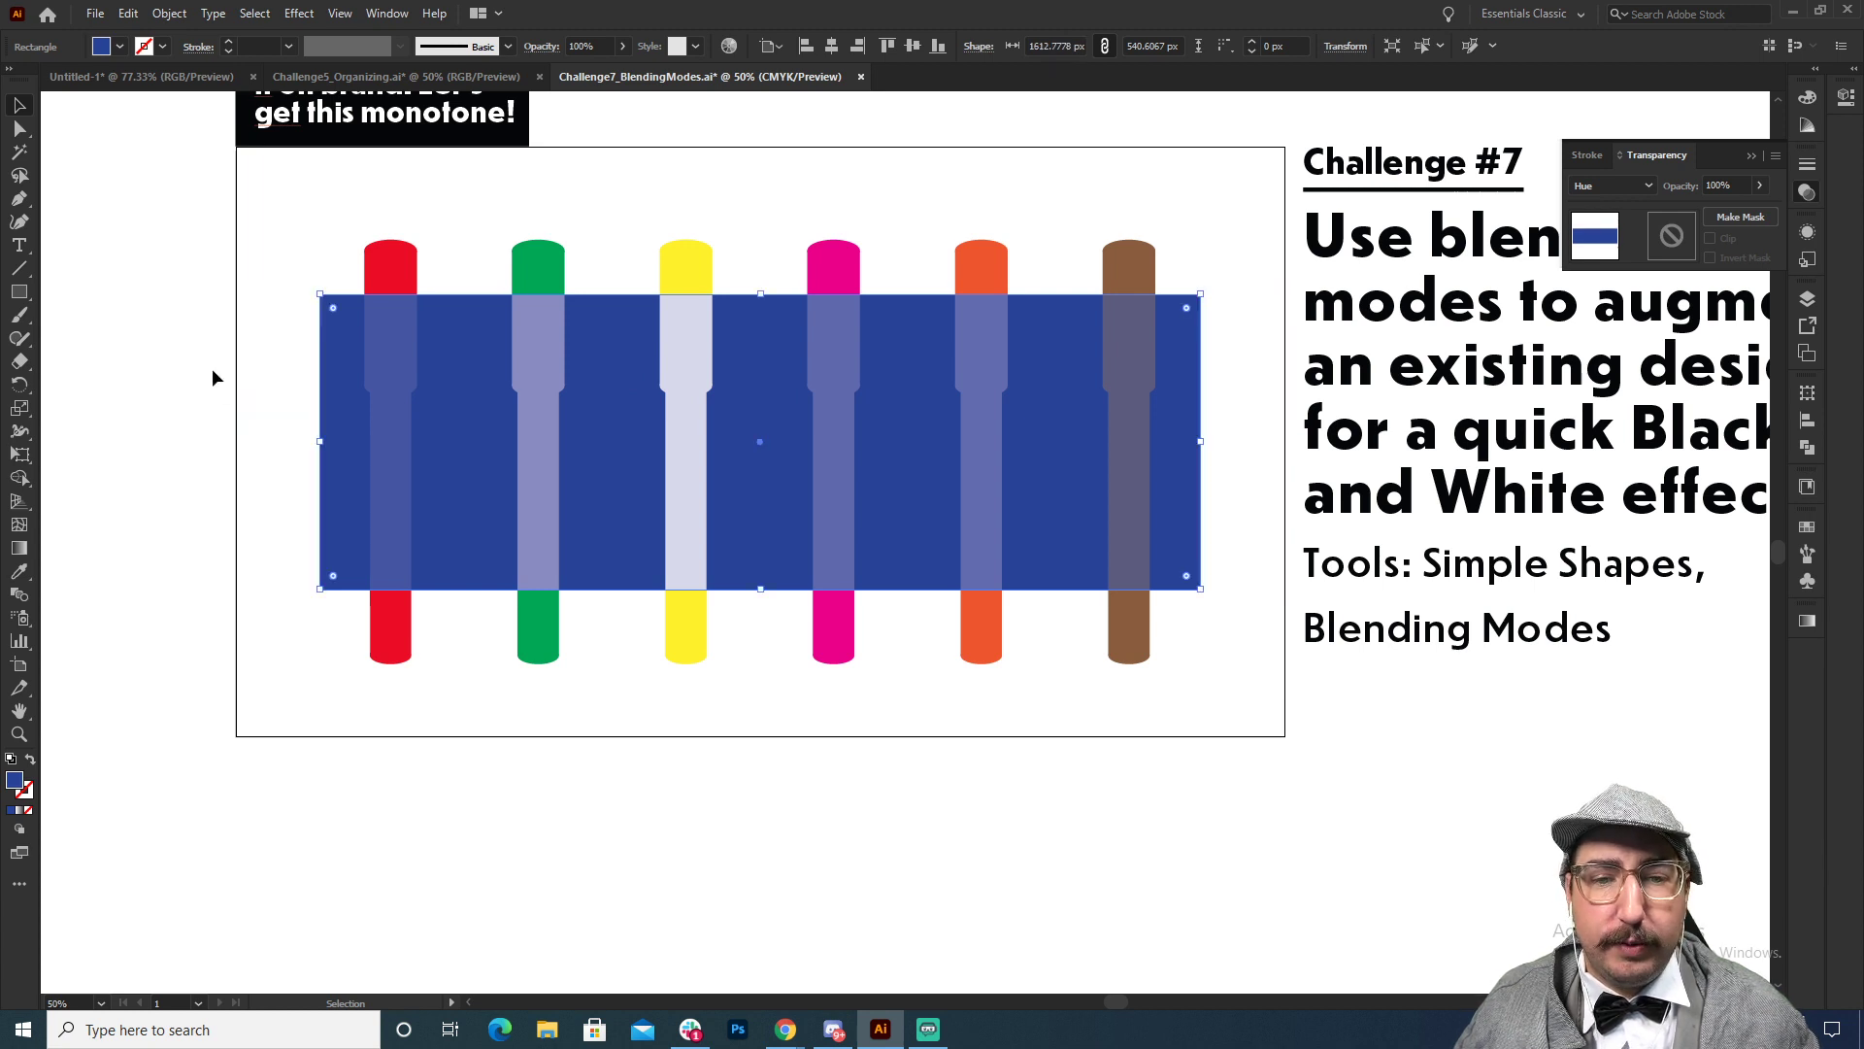
left_click(216, 364)
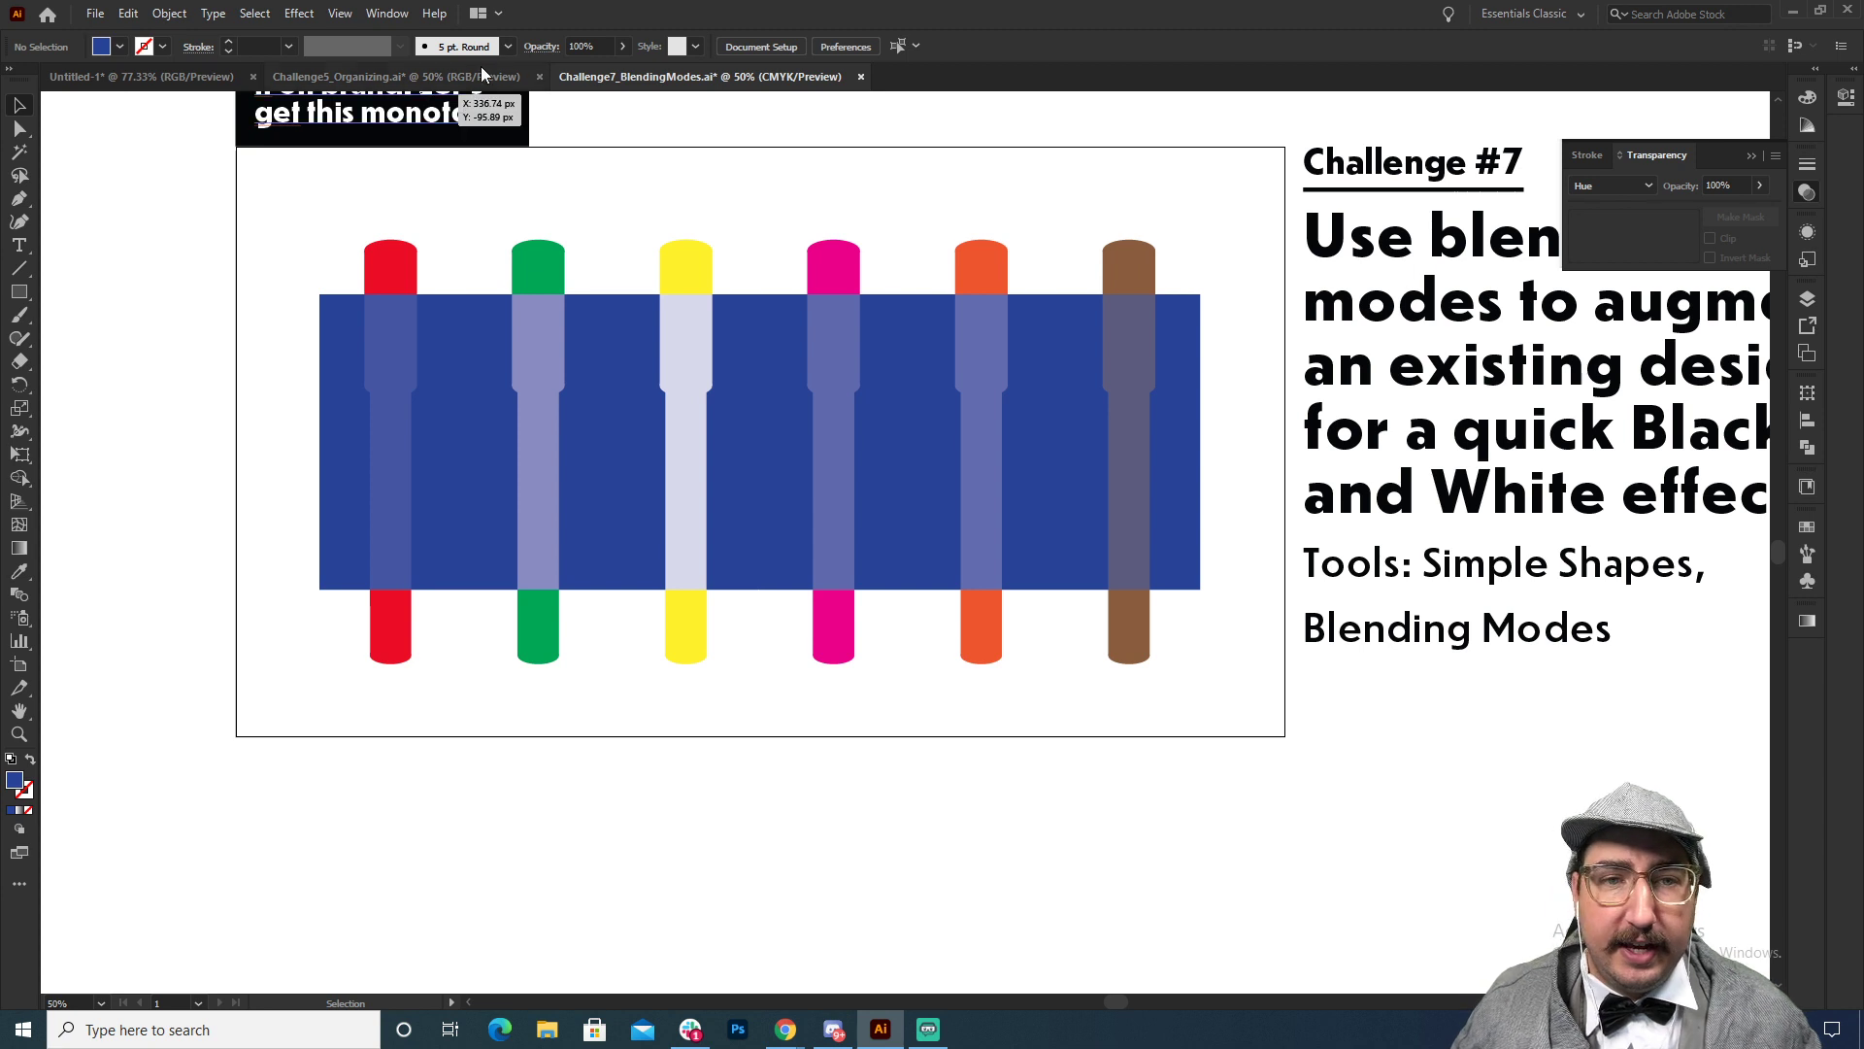
Step: In the Challenge5_Organizing document, fill the rectangle covering the clue board with magenta FF00DB and choose the Hue blending mode
left_click(427, 76)
left_click(427, 302)
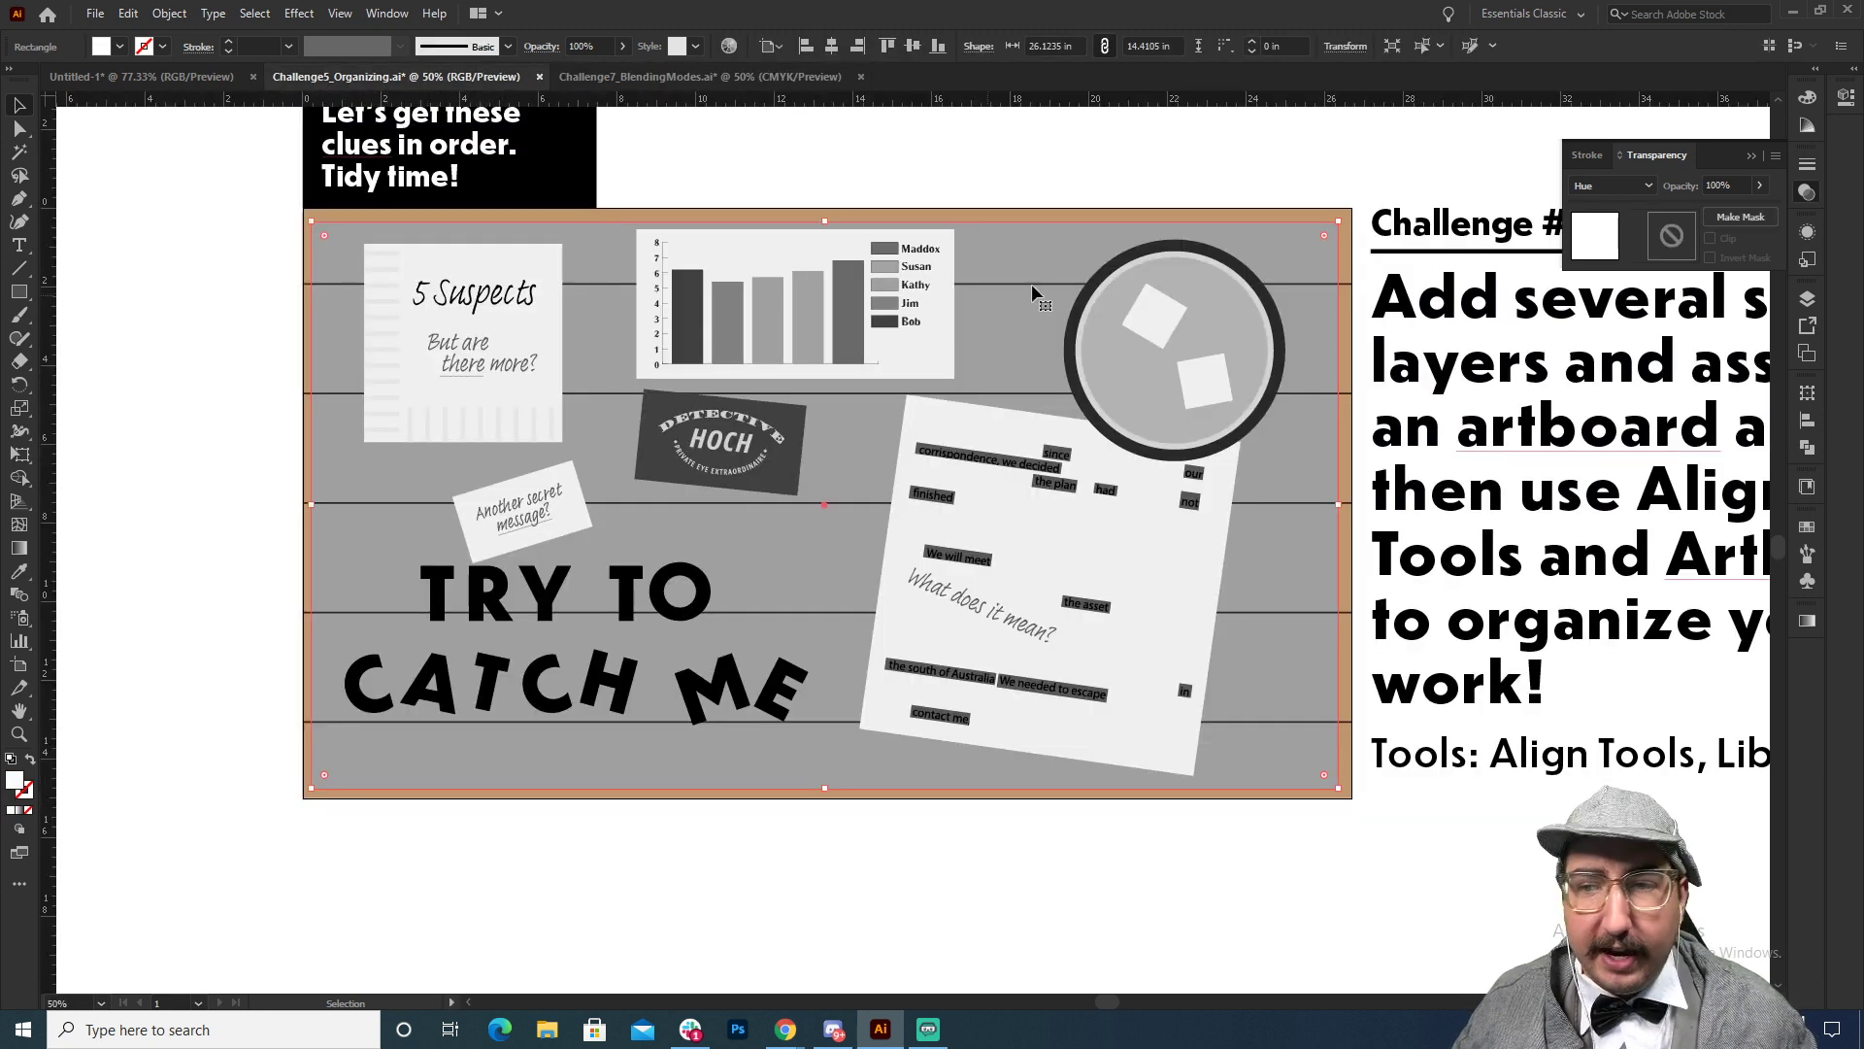
double_click(15, 778)
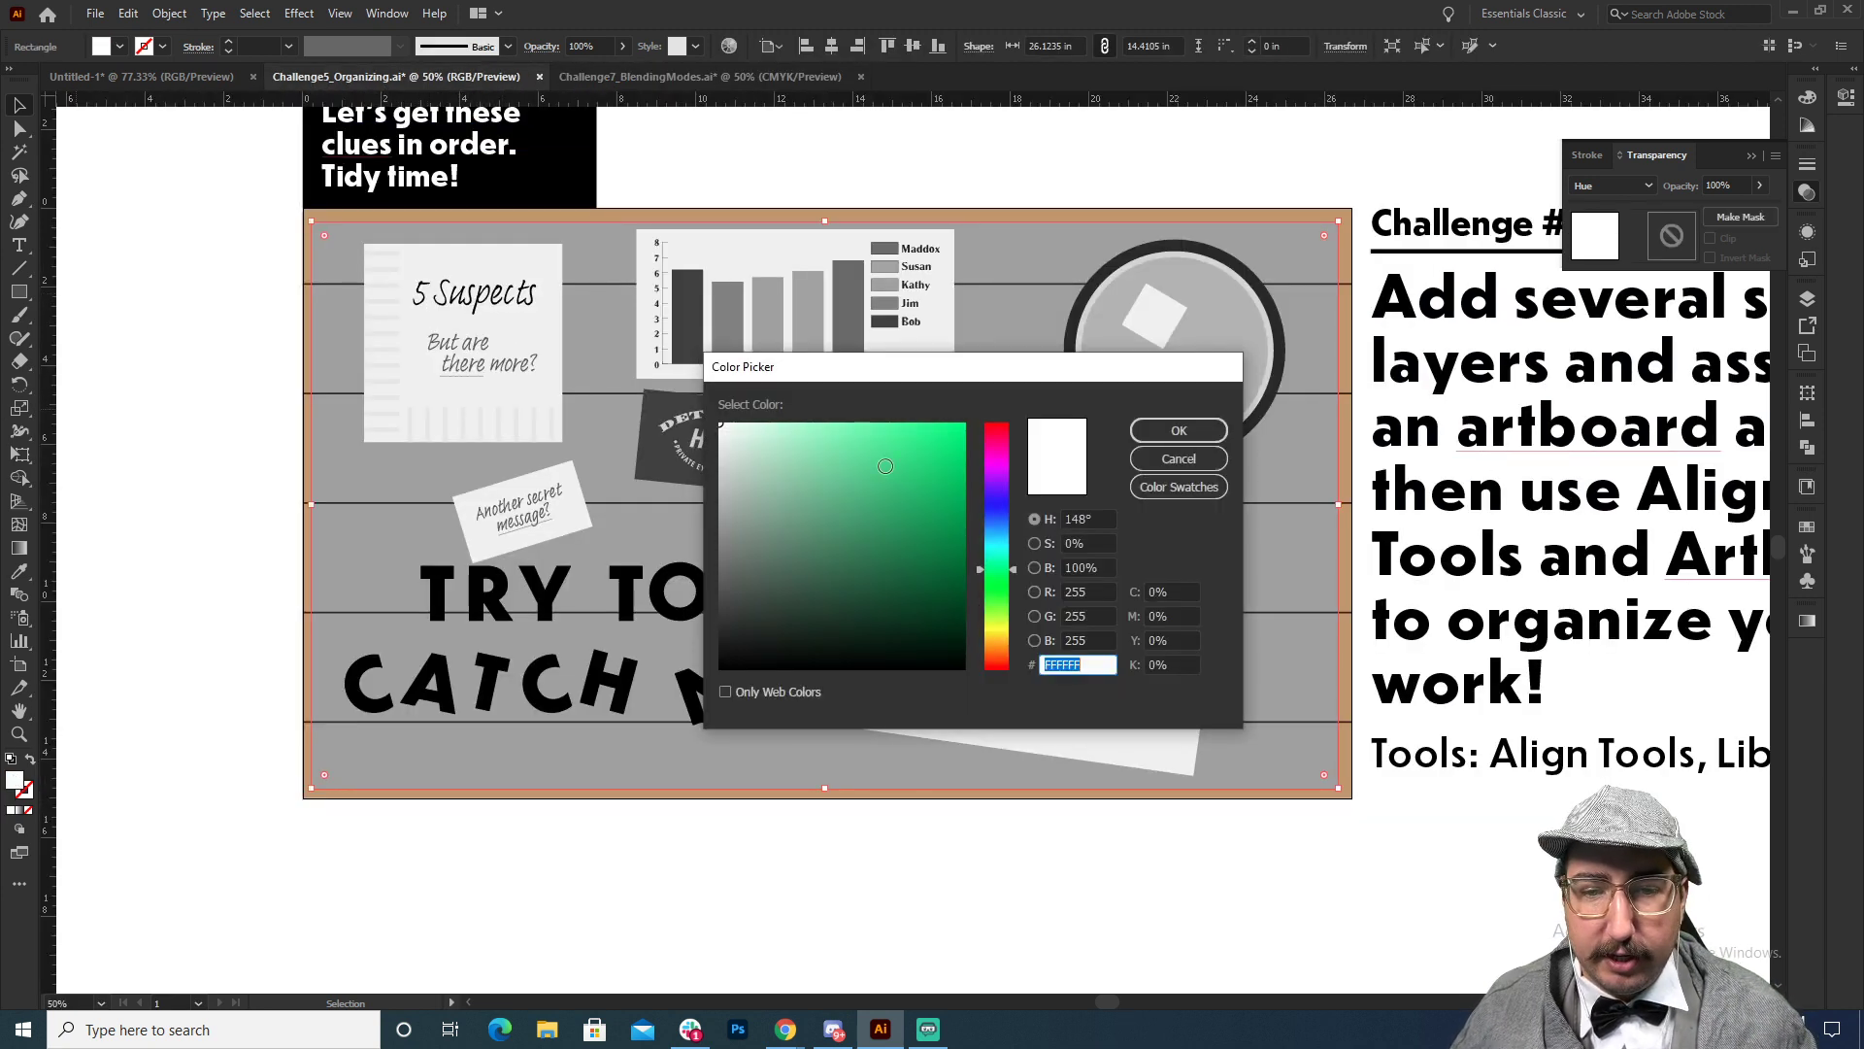
left_click(996, 457)
left_click(964, 424)
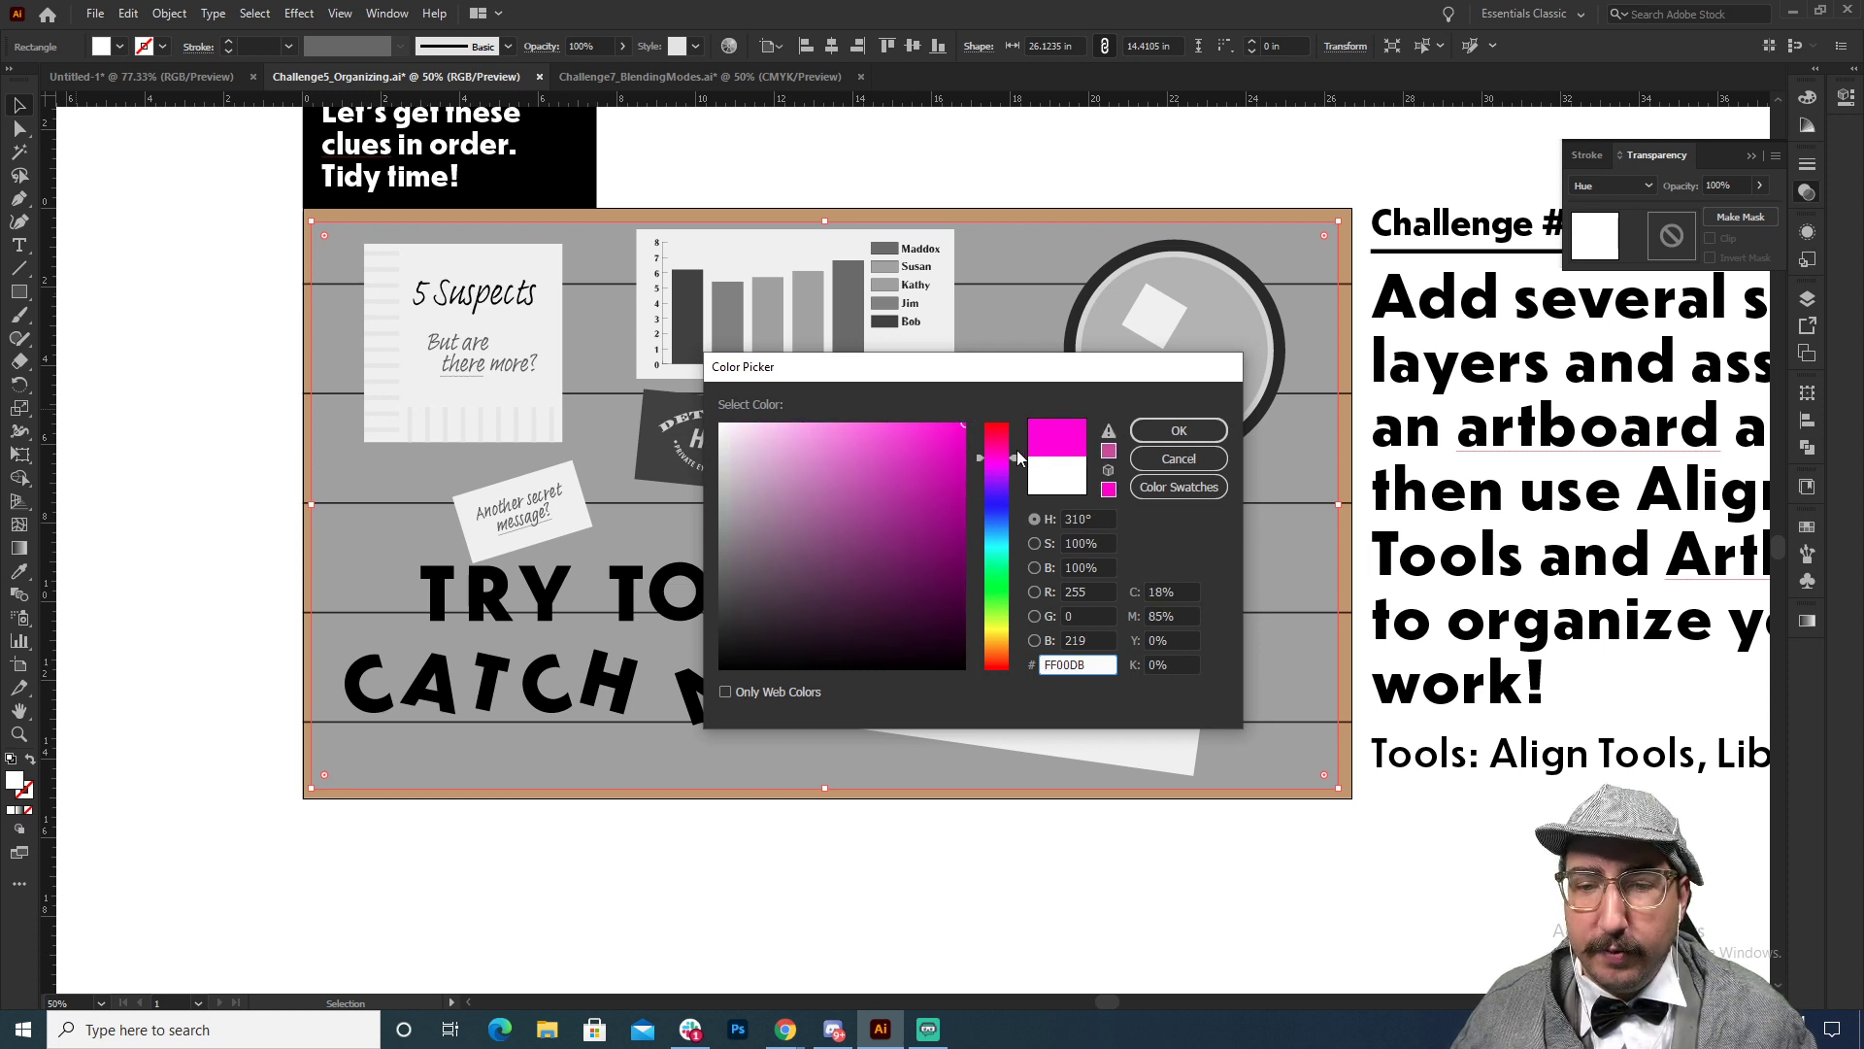
left_click(1188, 431)
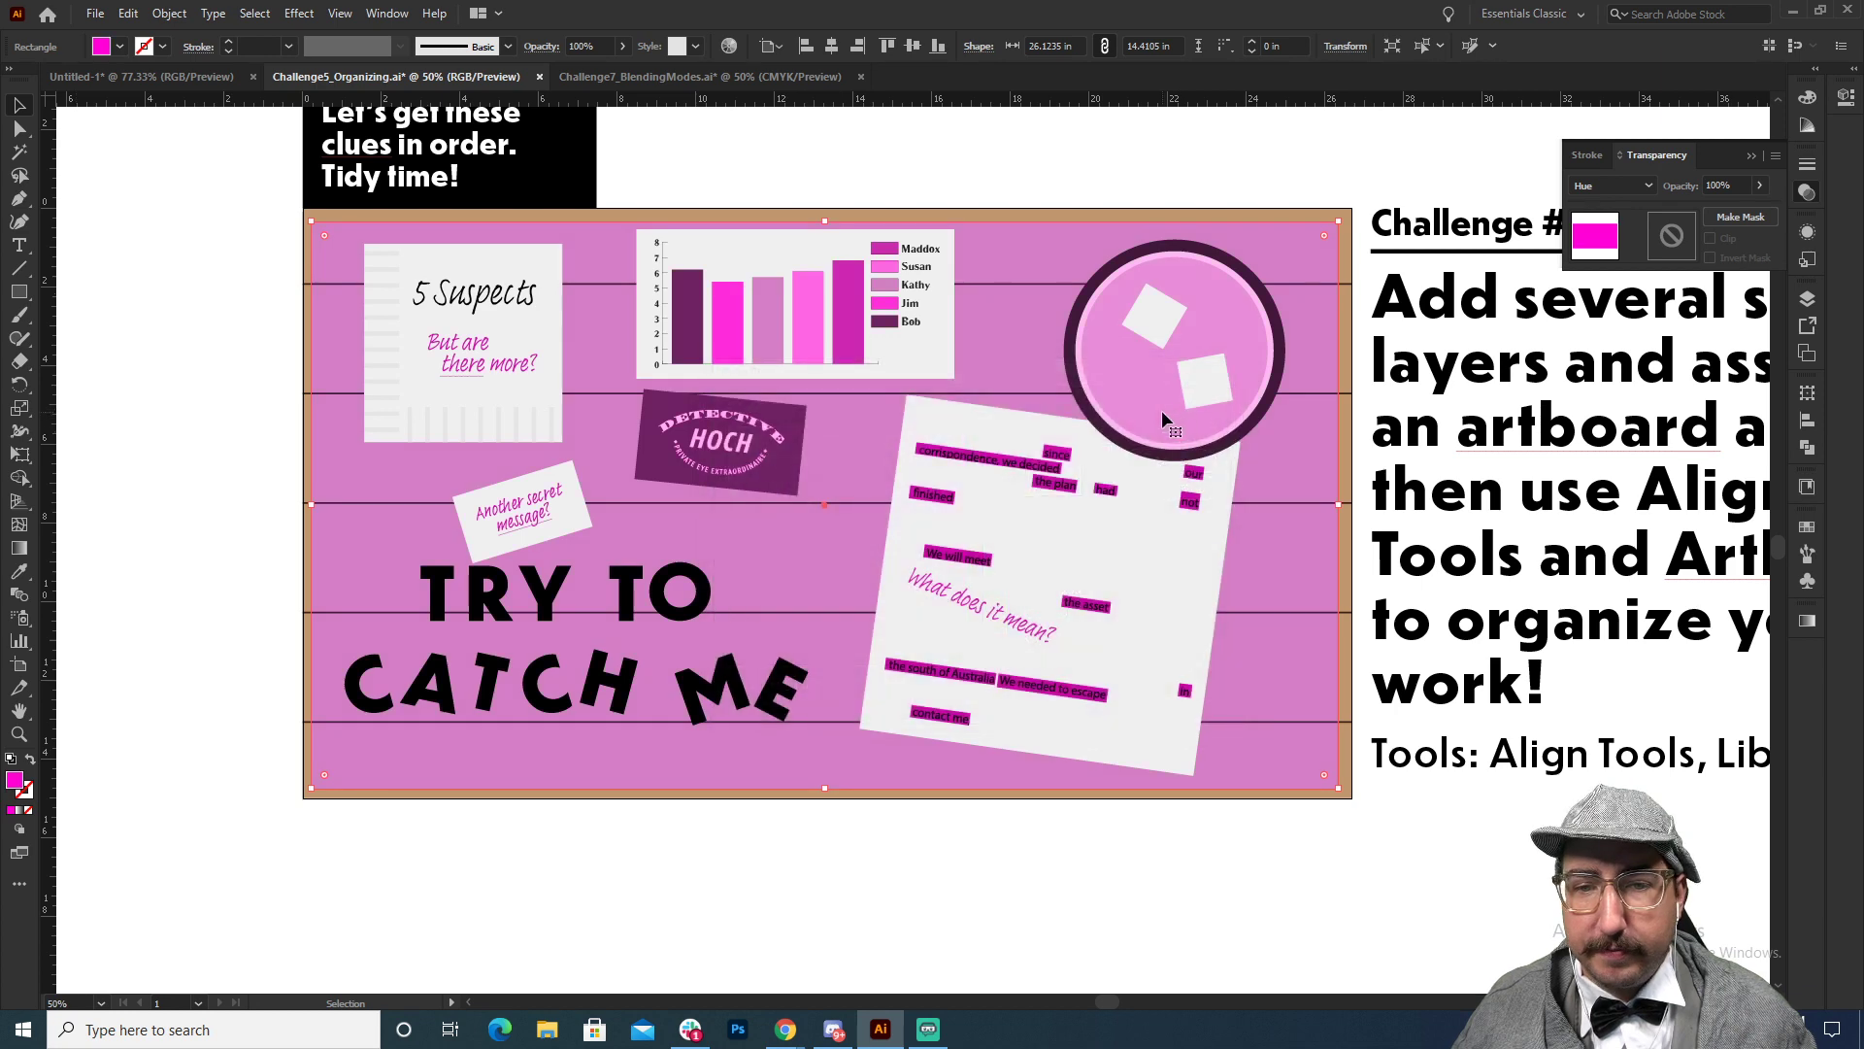
left_click(1611, 189)
left_click(1612, 485)
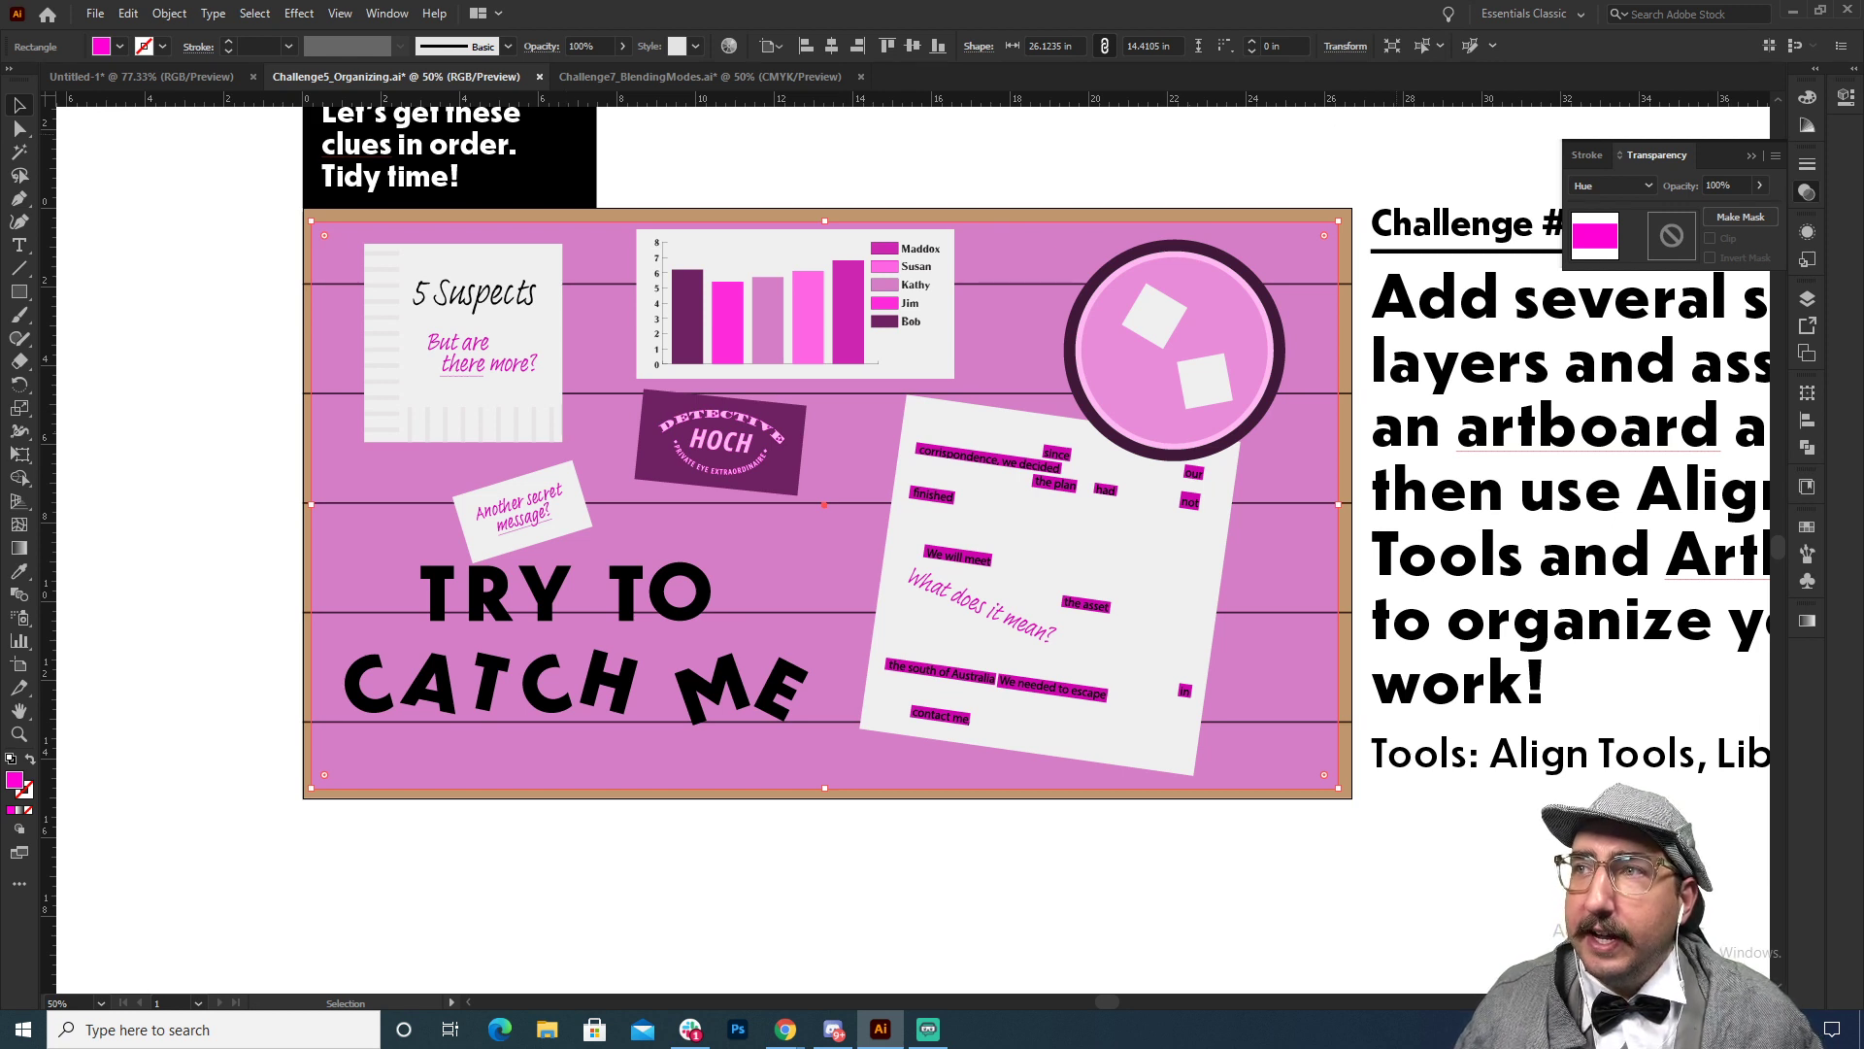
Step: Delete the magenta Hue rectangle covering the clue board
key("alt+Tab")
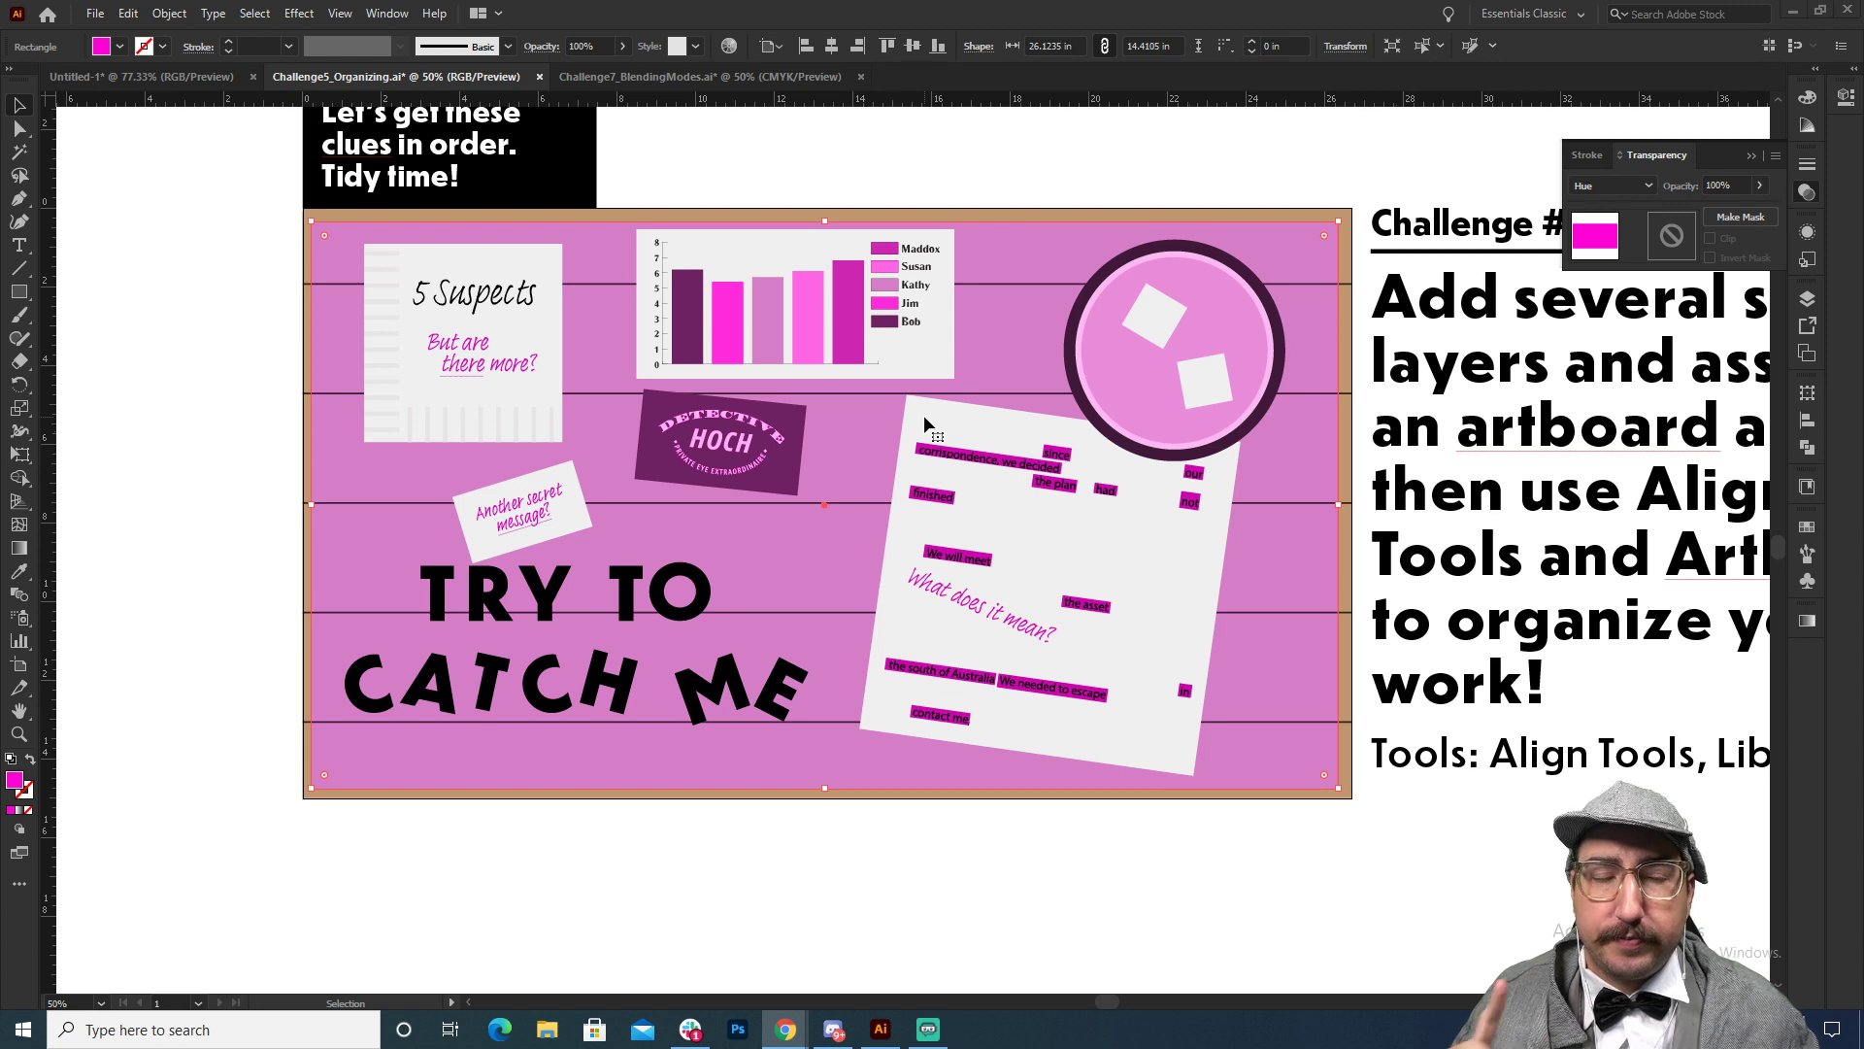
left_click(533, 331)
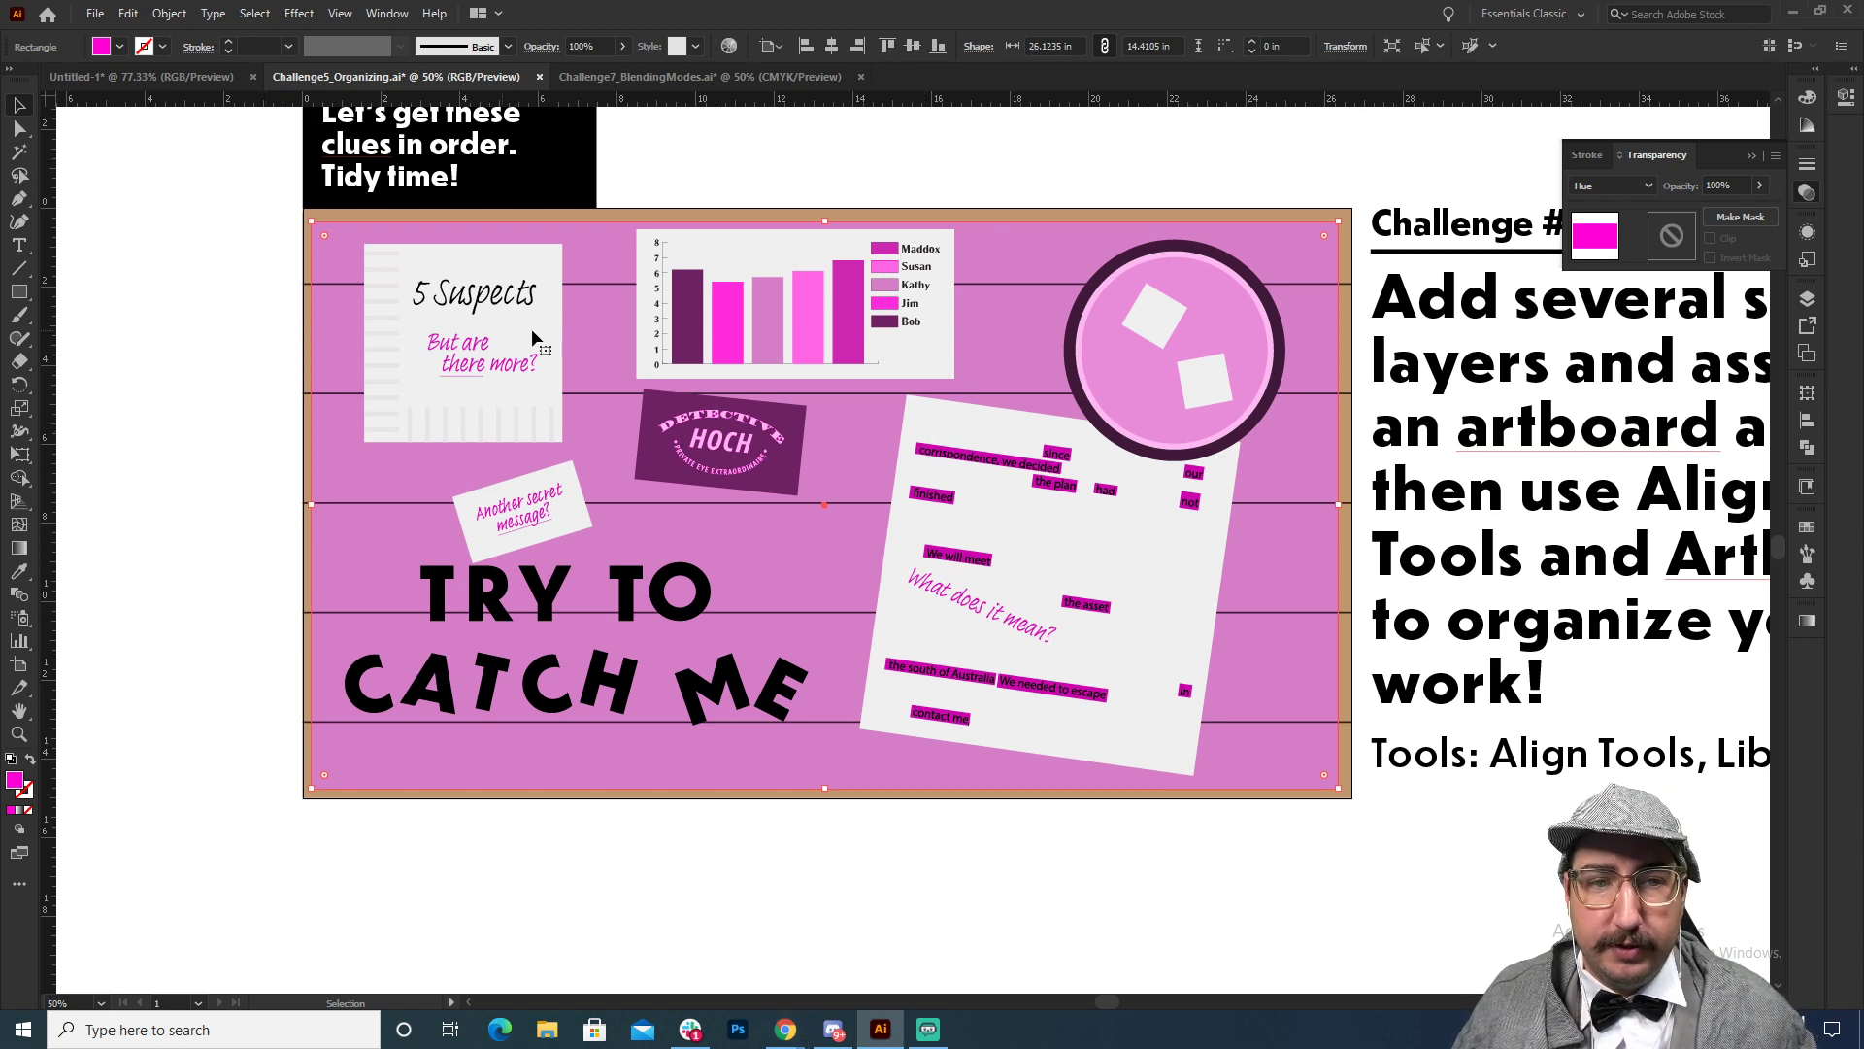
key("Delete")
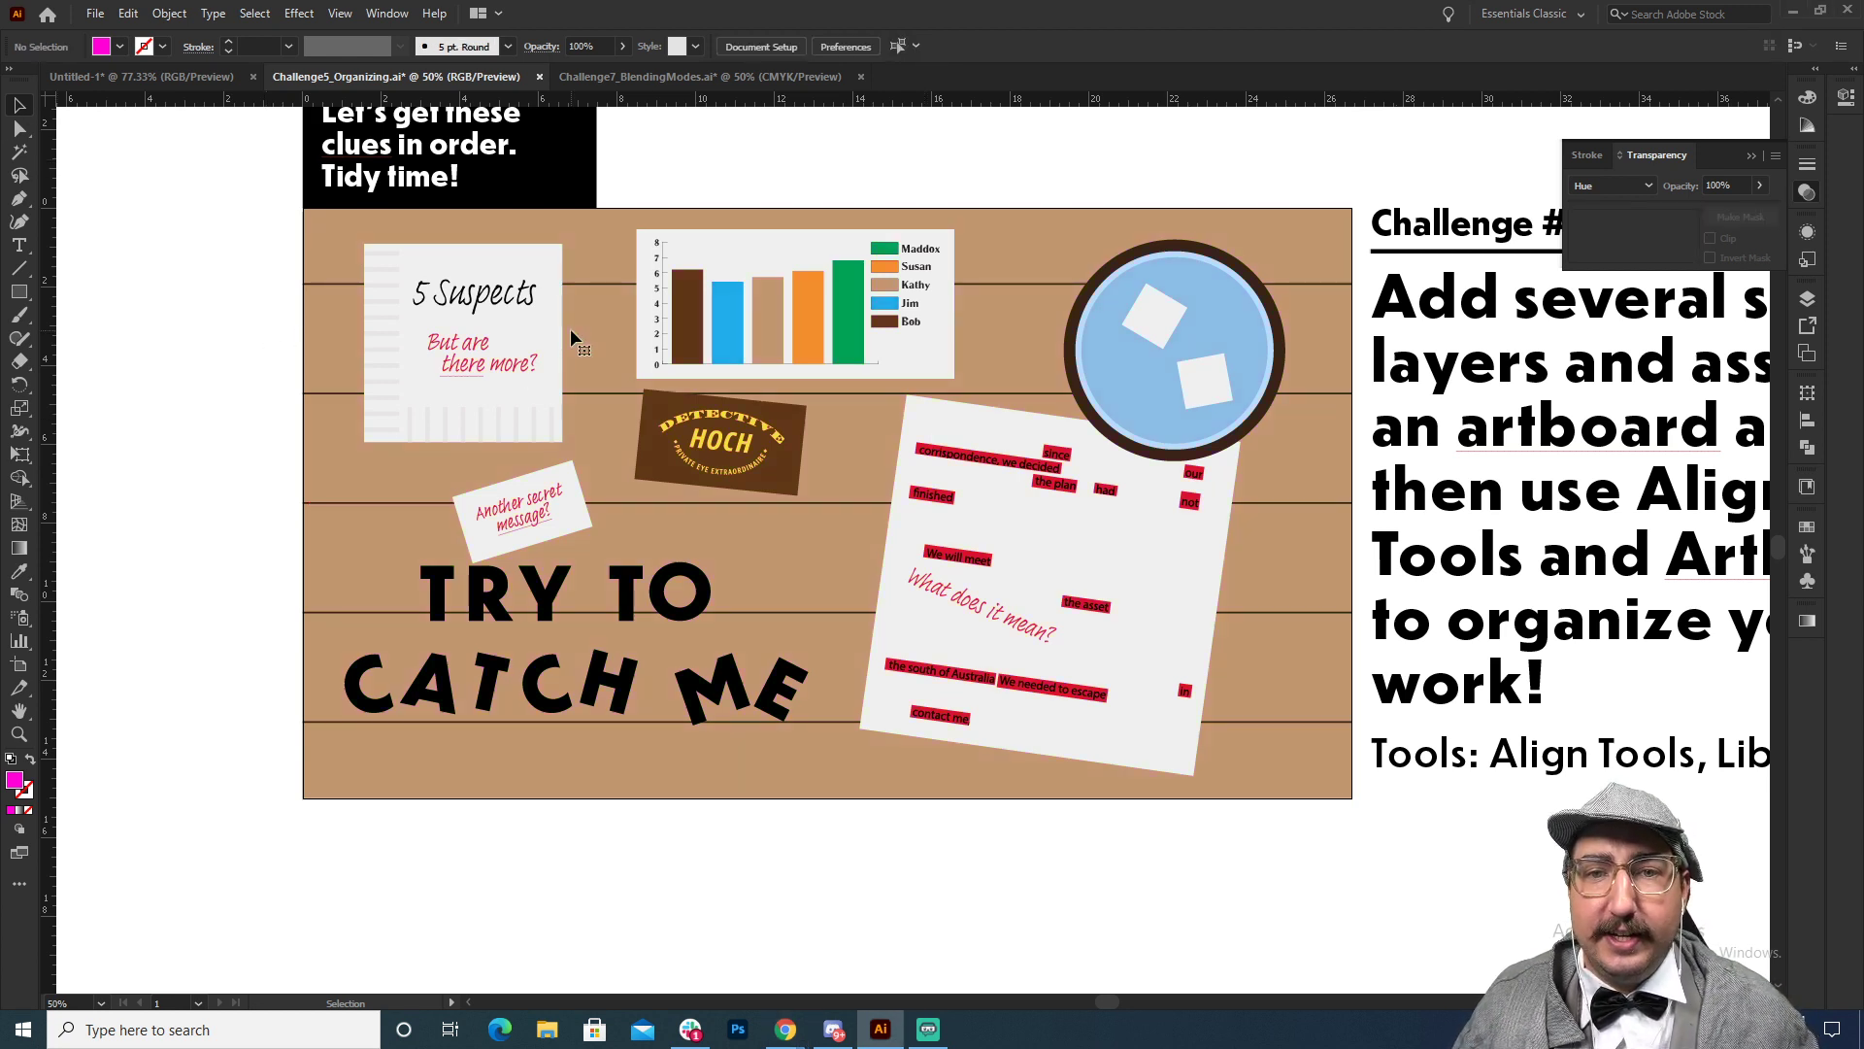
Step: In the Challenge7_BlendingModes document, fill the rectangle over the markers with teal 209993
left_click(604, 75)
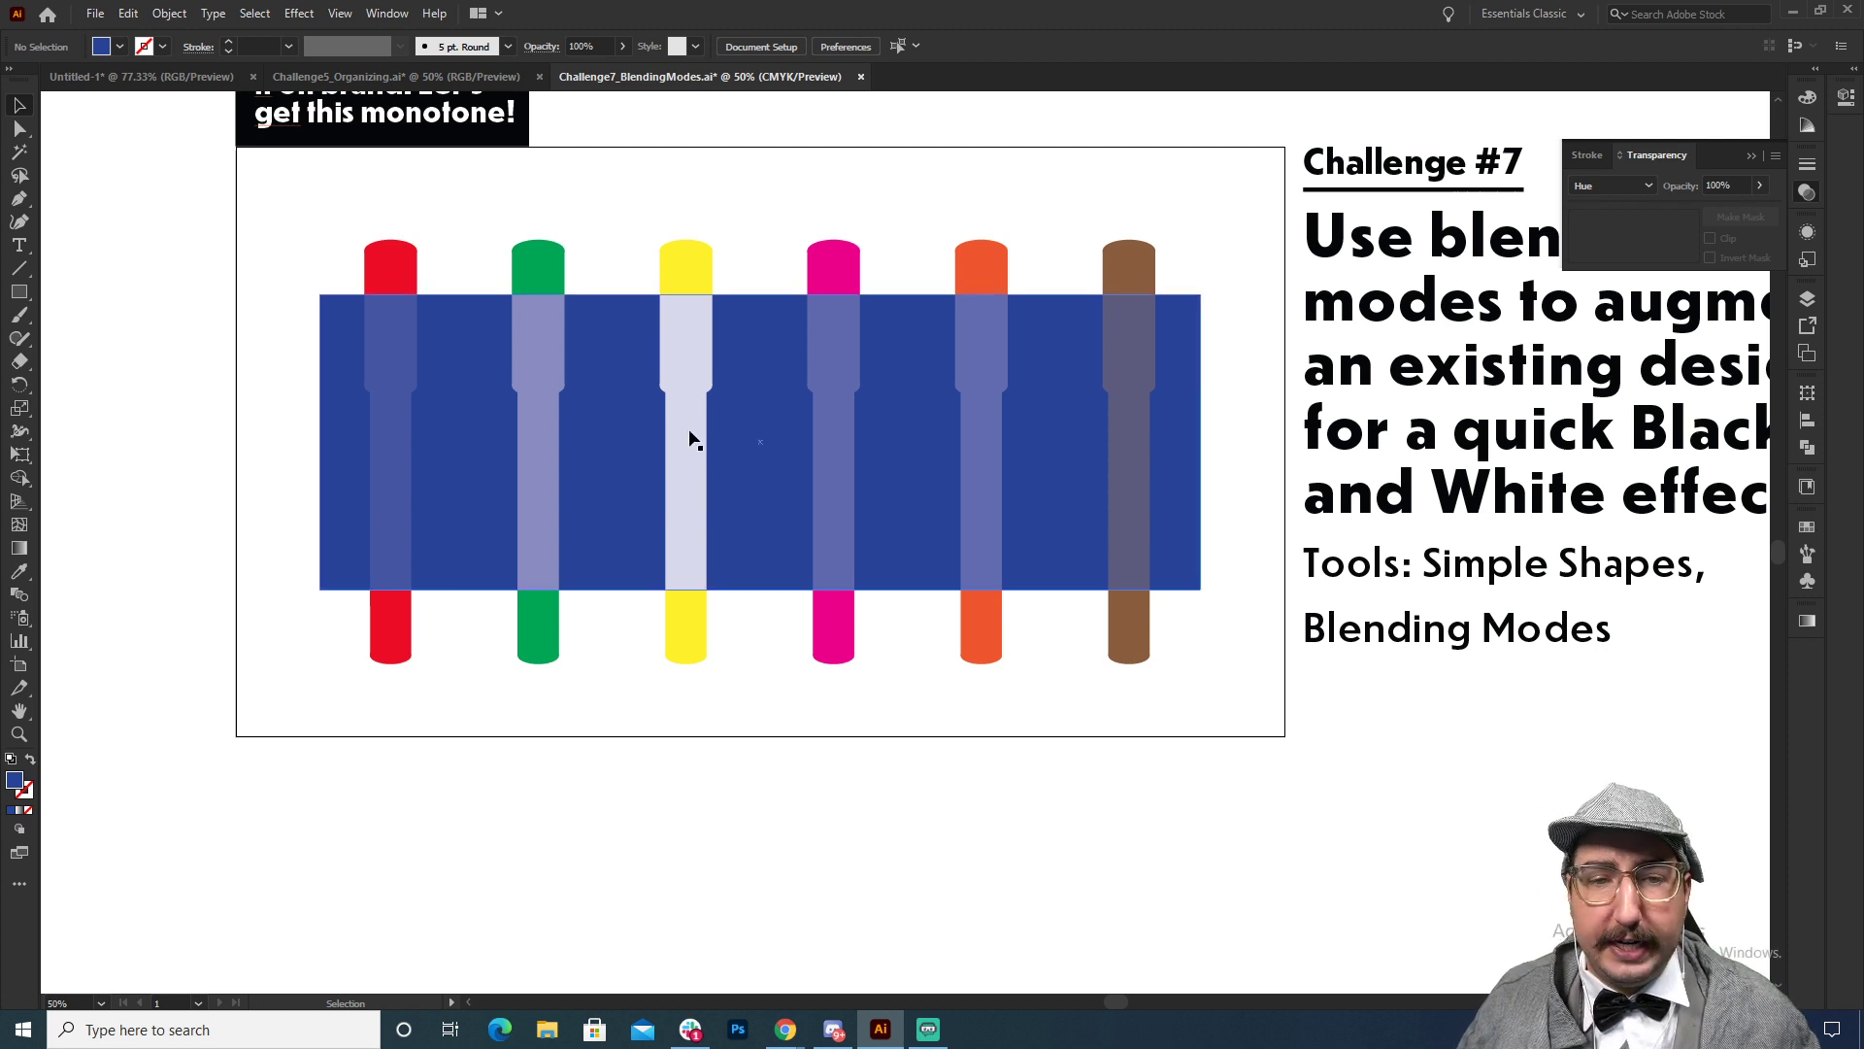
left_click(772, 374)
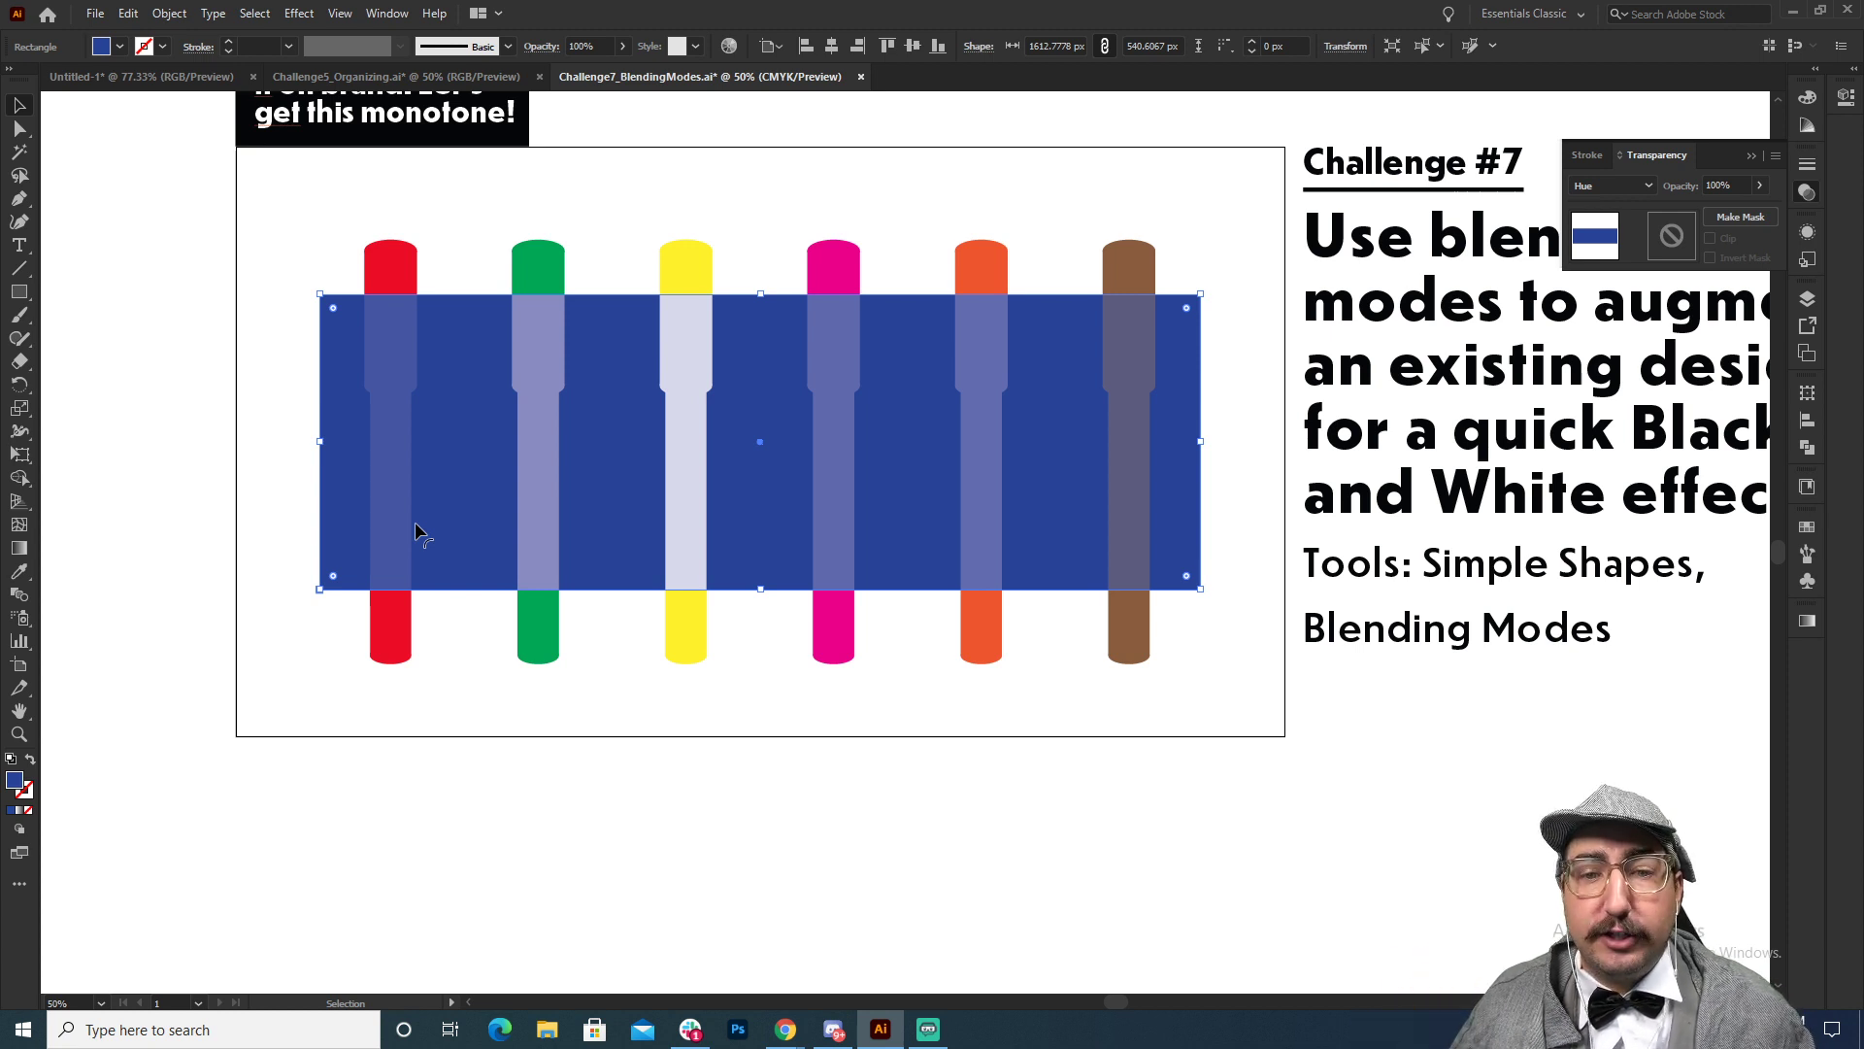
double_click(14, 780)
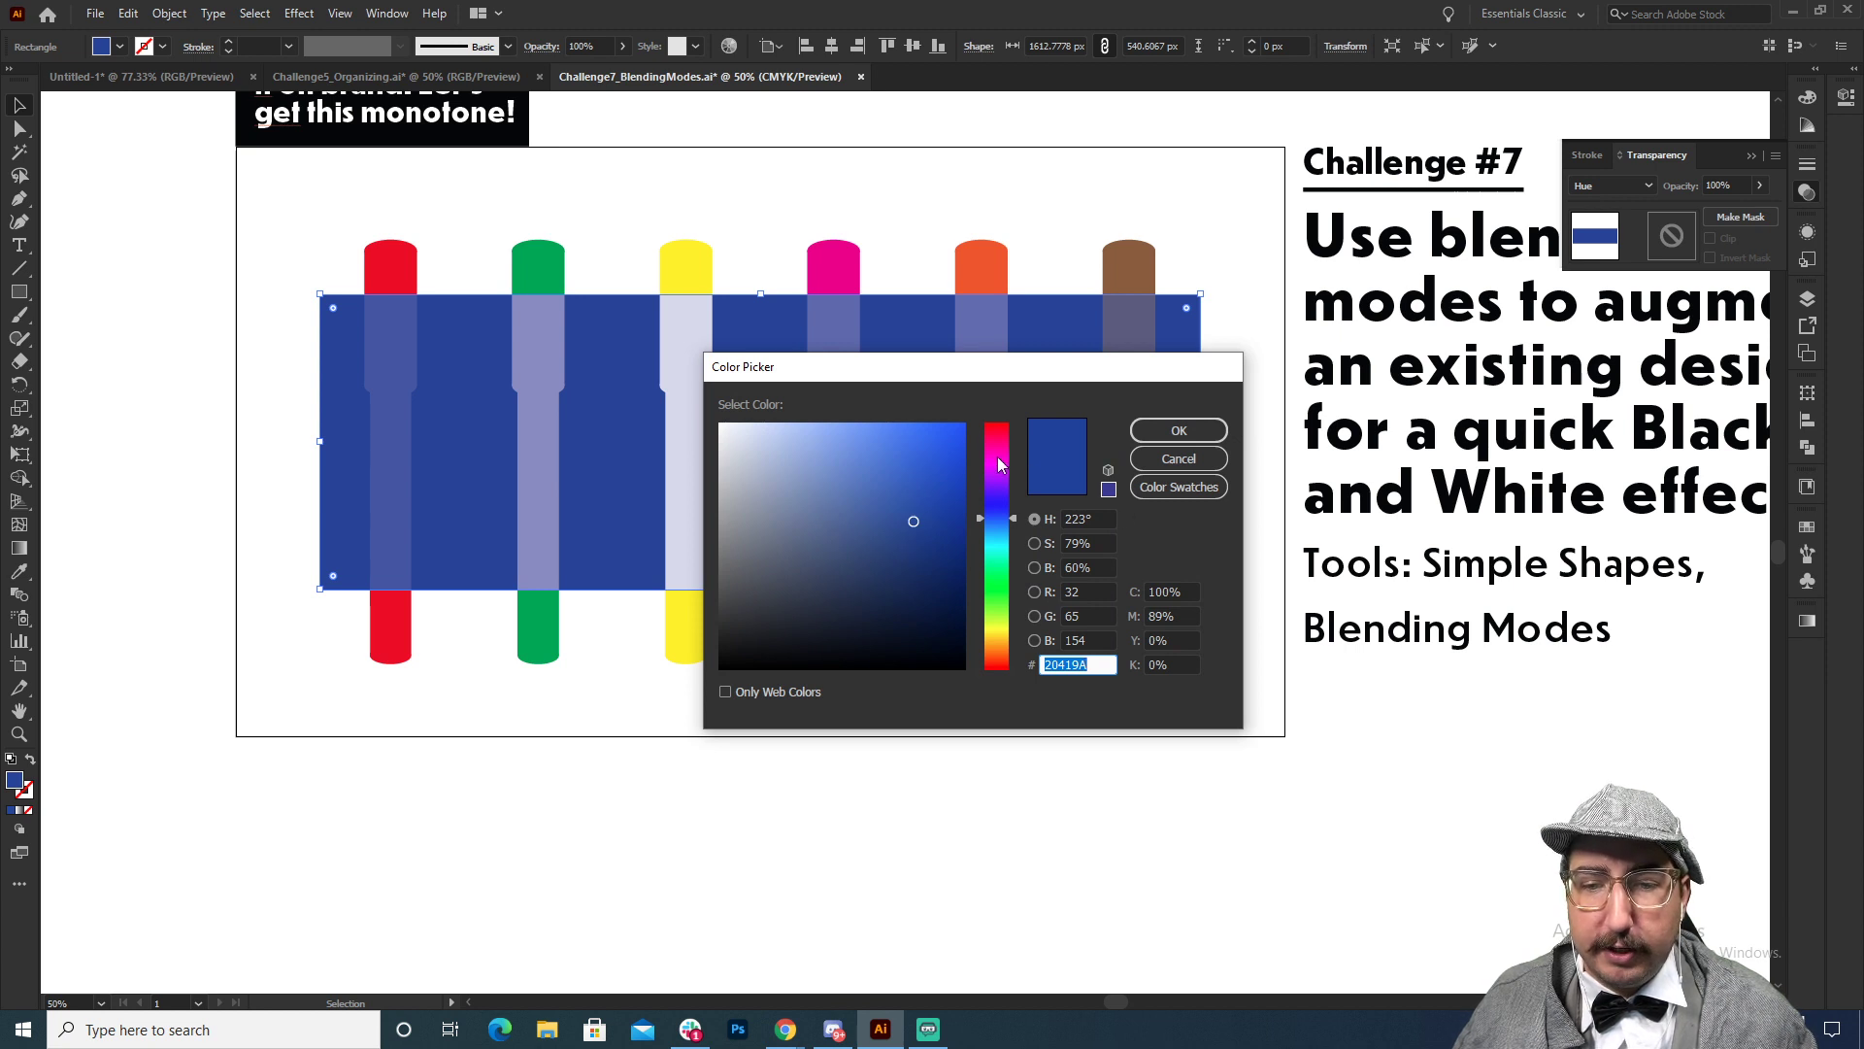
left_click(1006, 551)
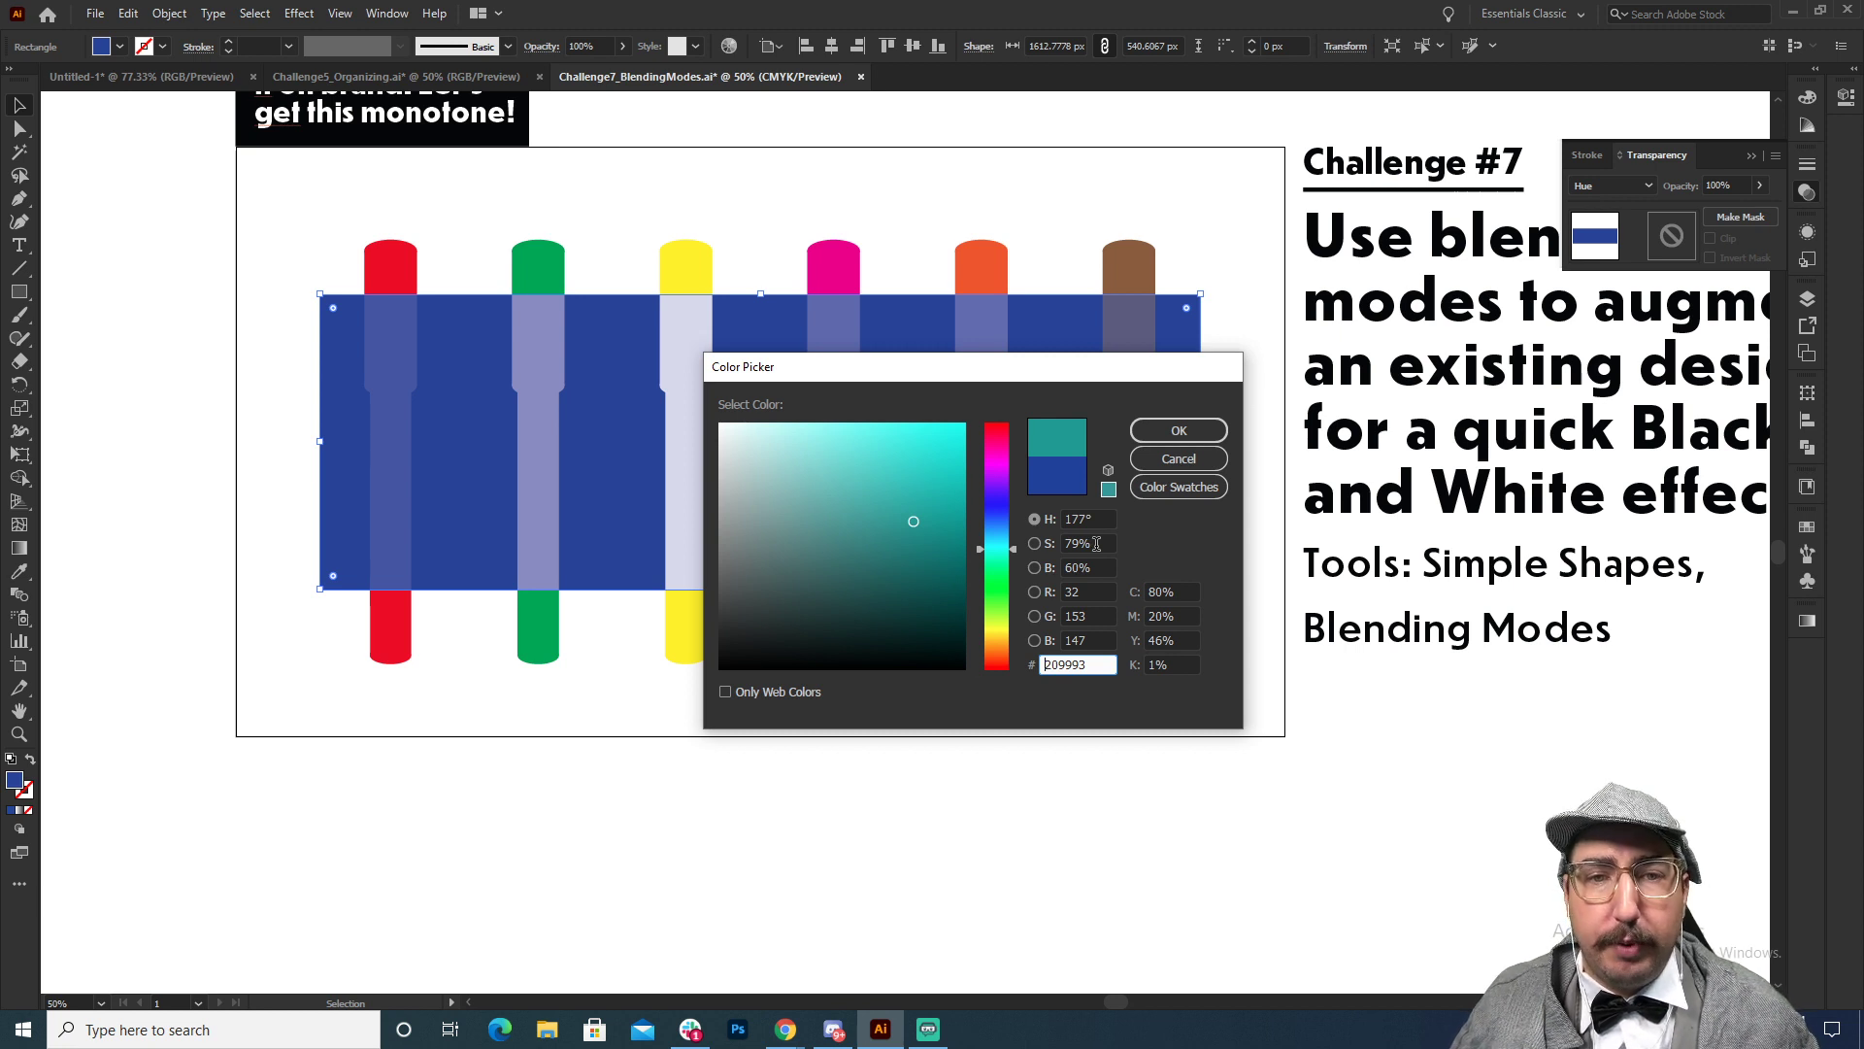
left_click(1178, 430)
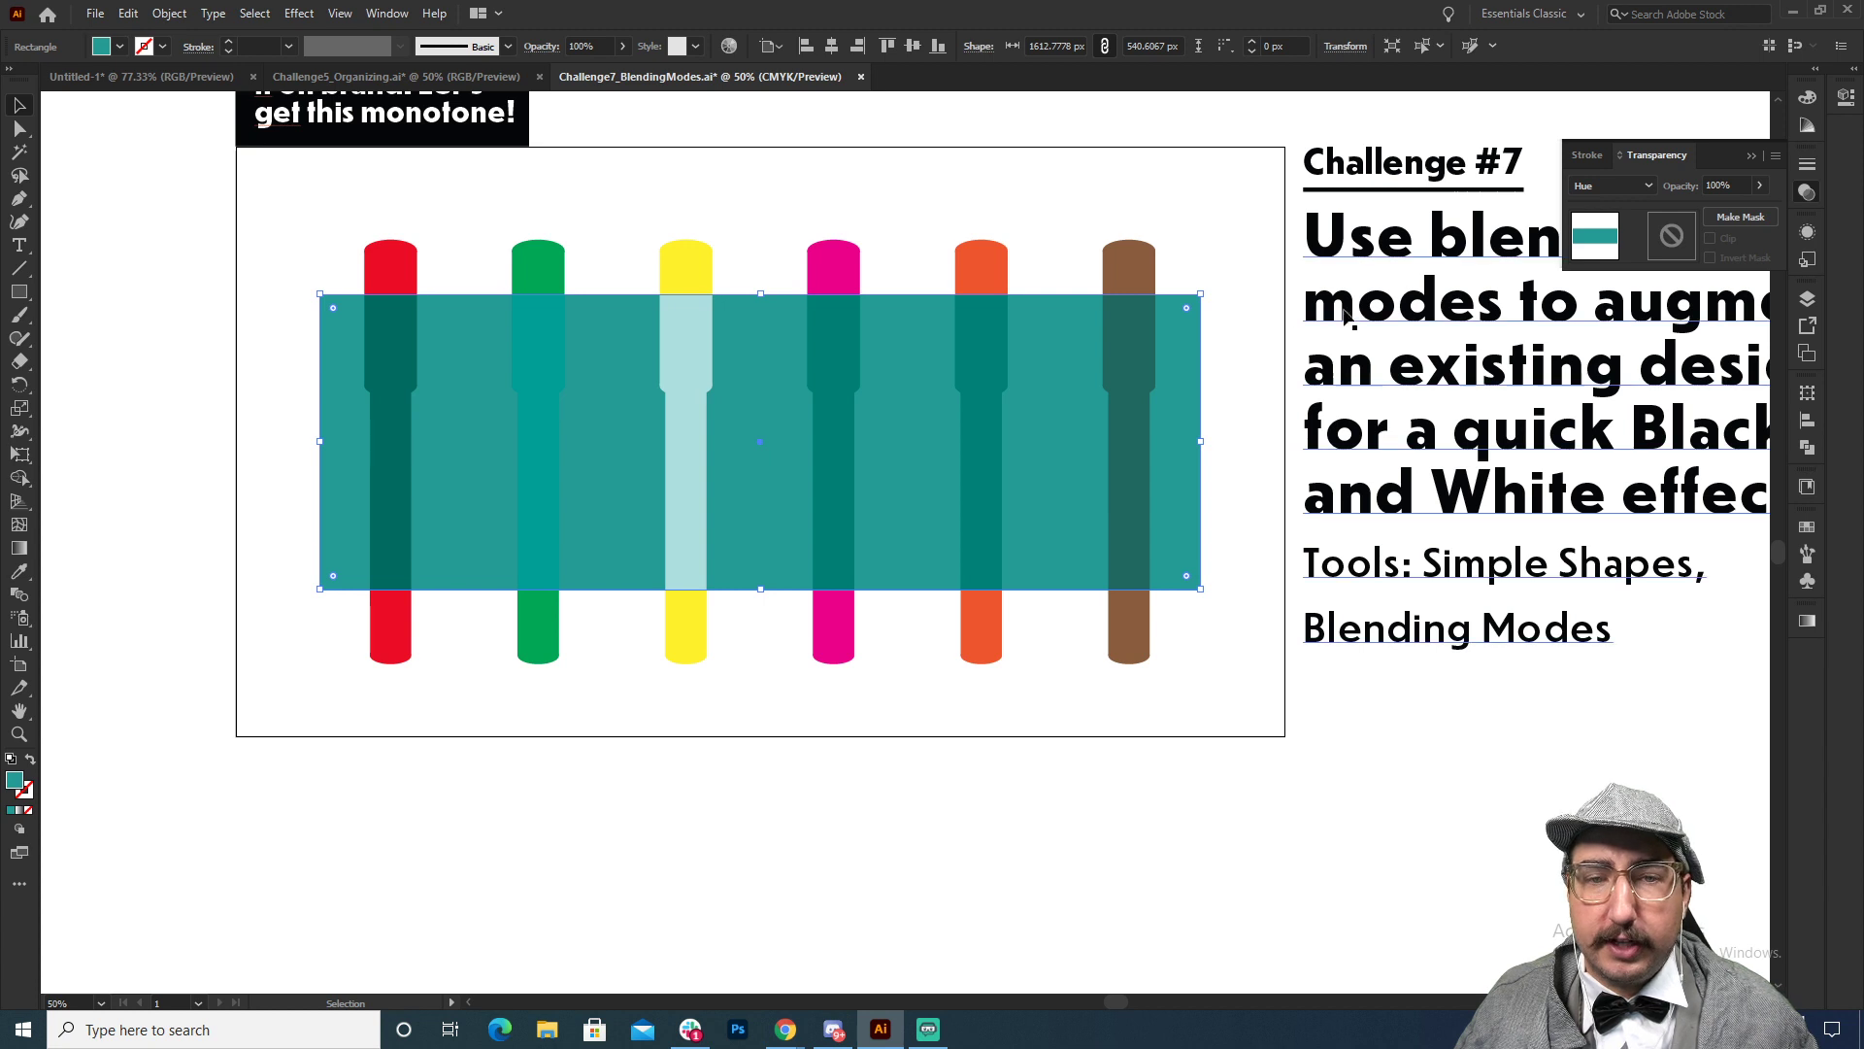
Step: Set the teal rectangle's blending mode to Color and deselect the rectangle
left_click(1612, 185)
left_click(1601, 531)
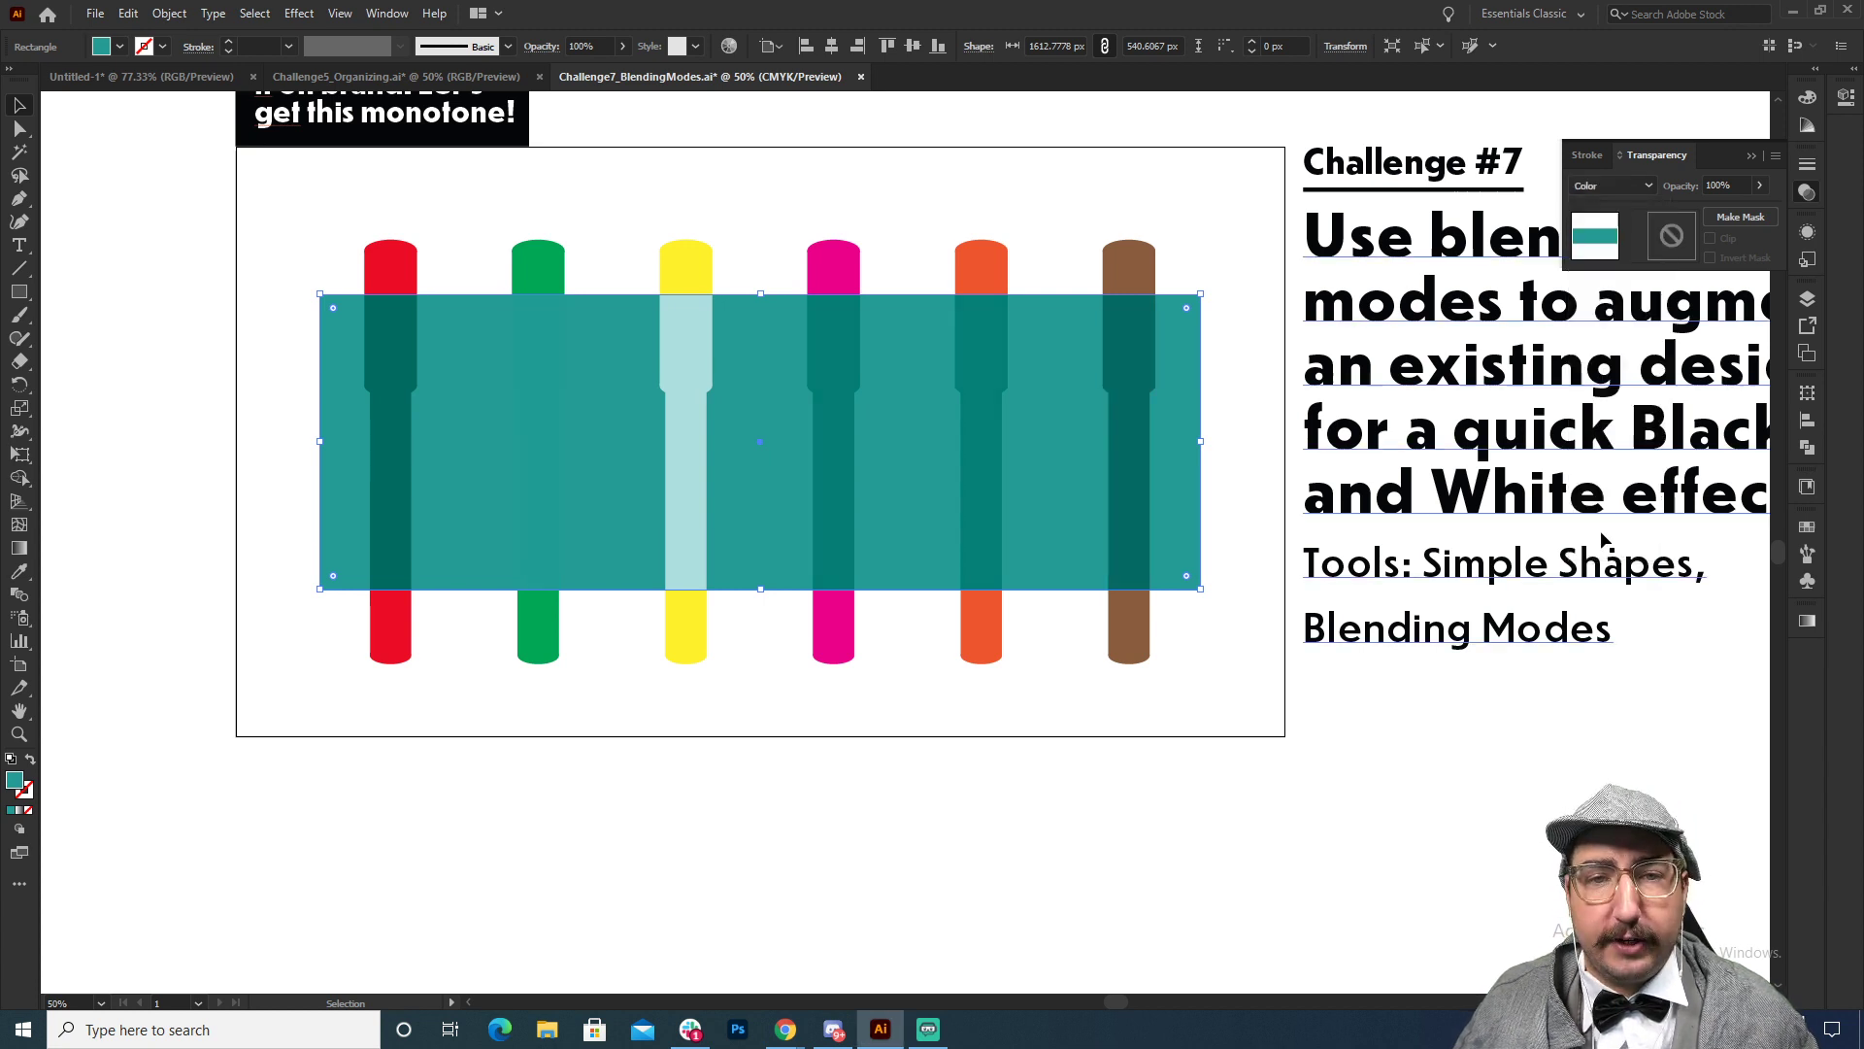
left_click(936, 182)
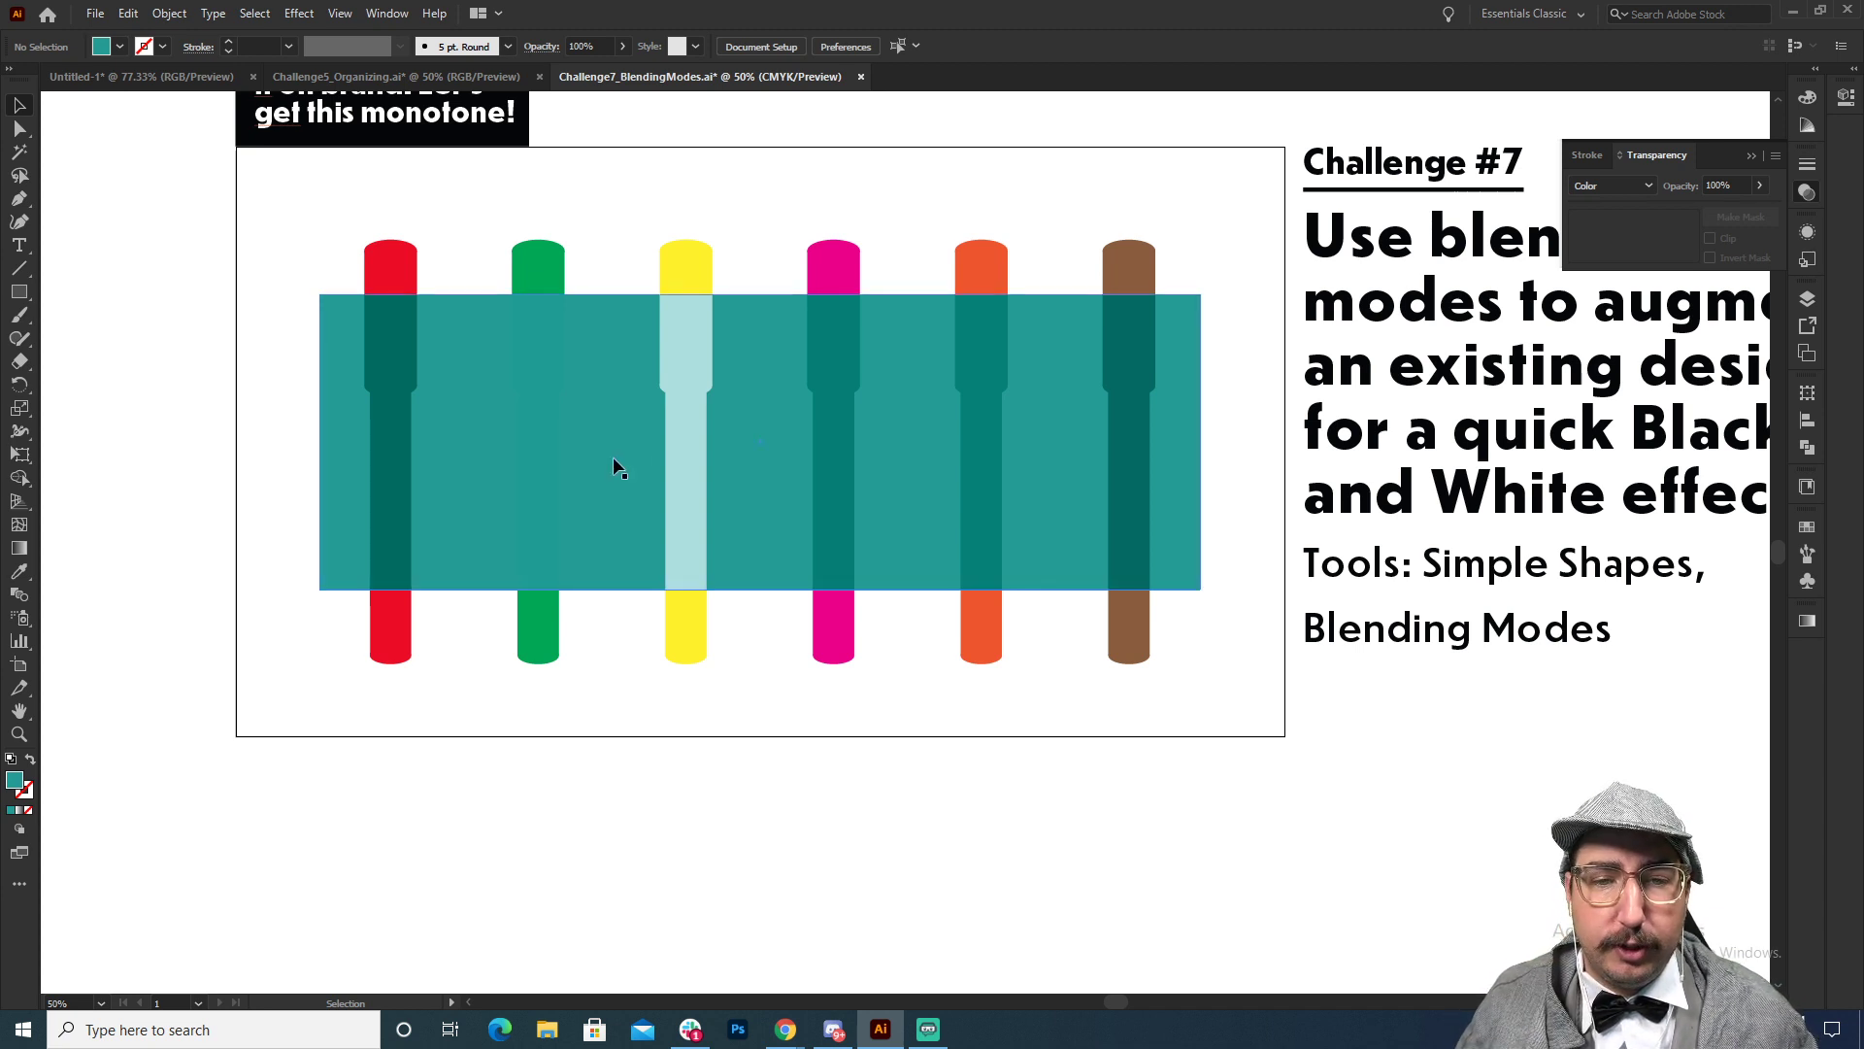
Step: Lower the saturation of the teal rectangle's fill to 30% and deselect the rectangle
left_click(731, 426)
double_click(17, 780)
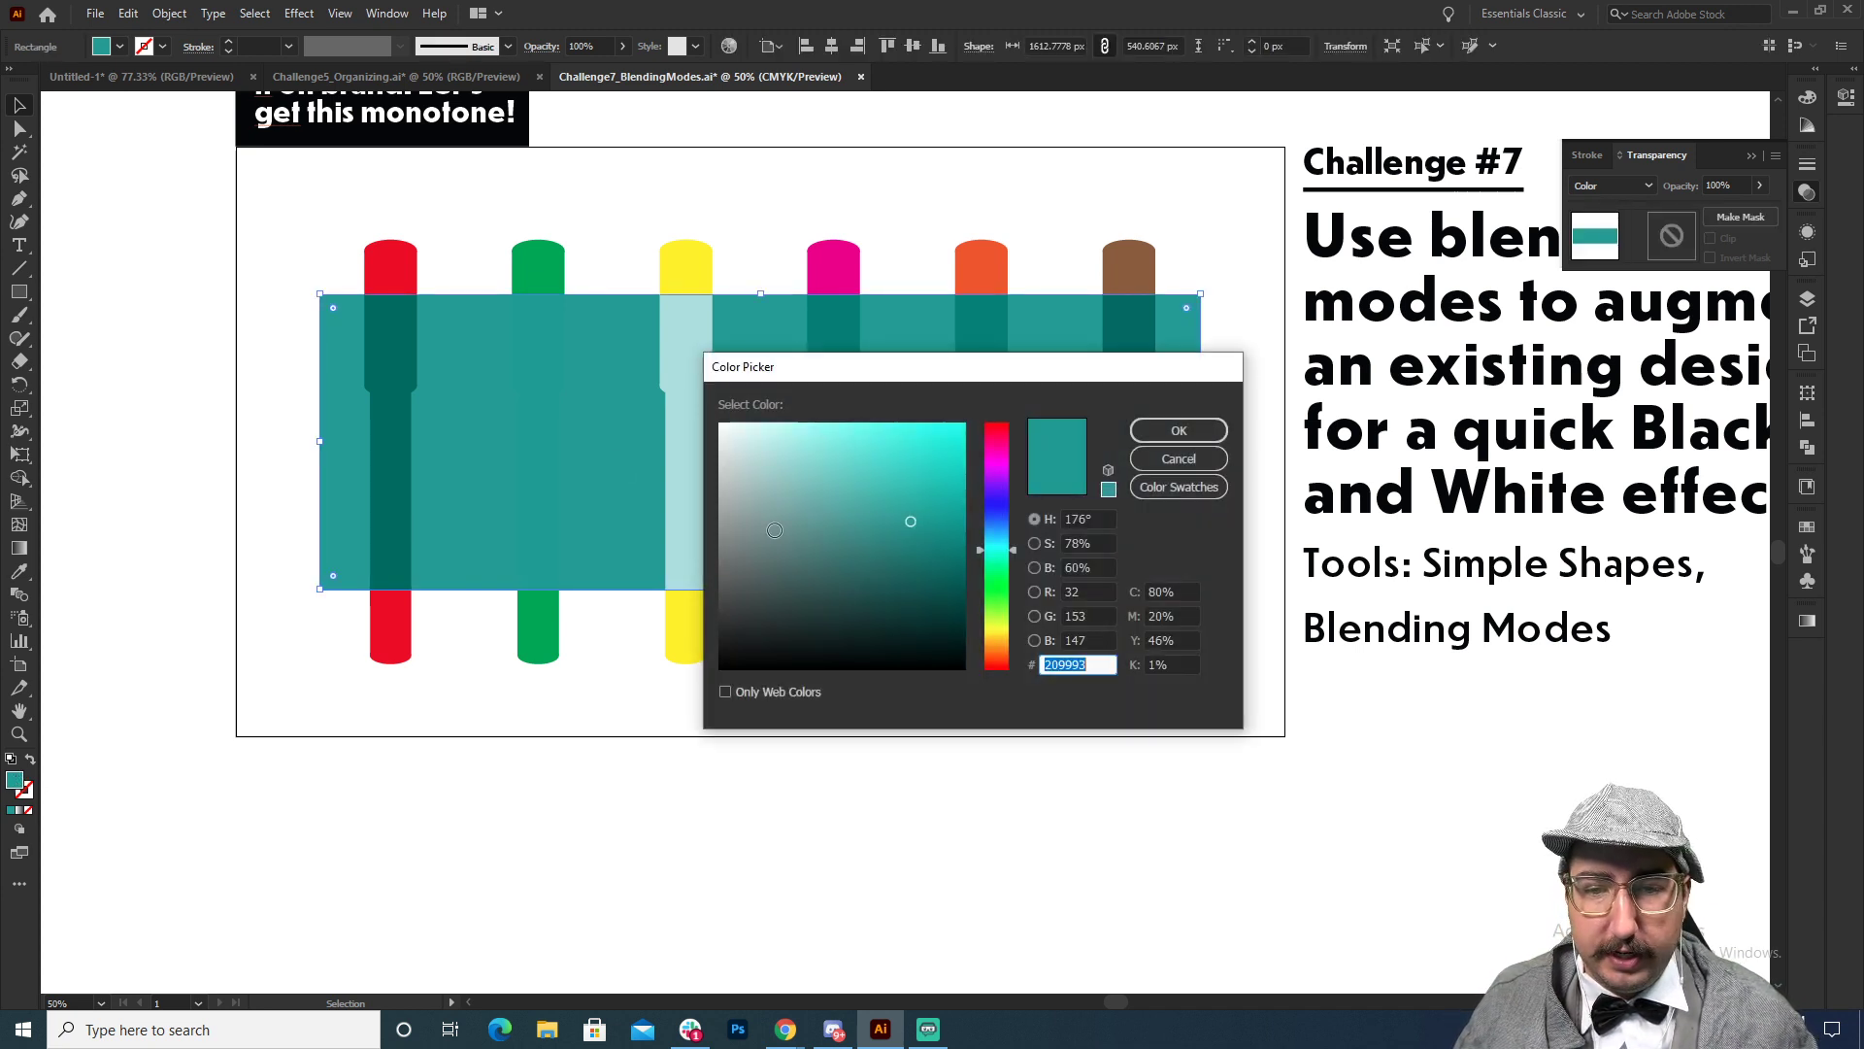
left_click(1097, 543)
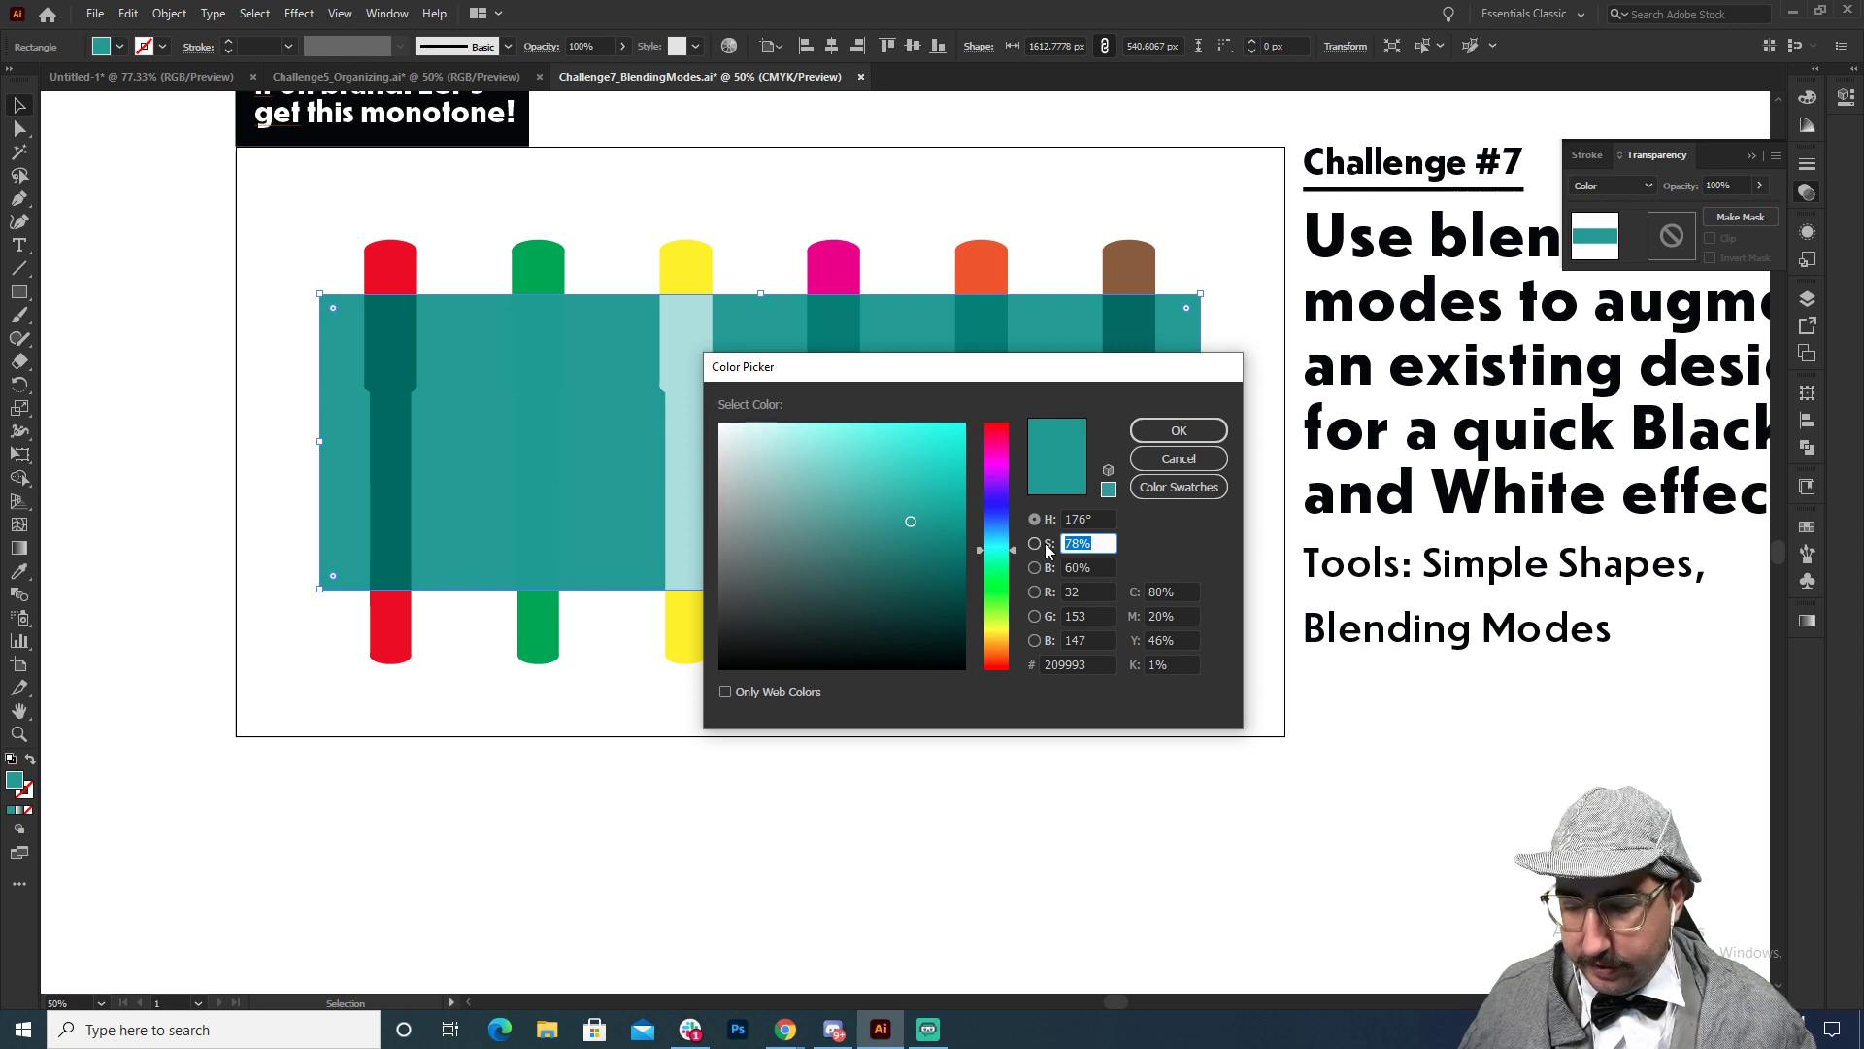
type("30")
key("Return")
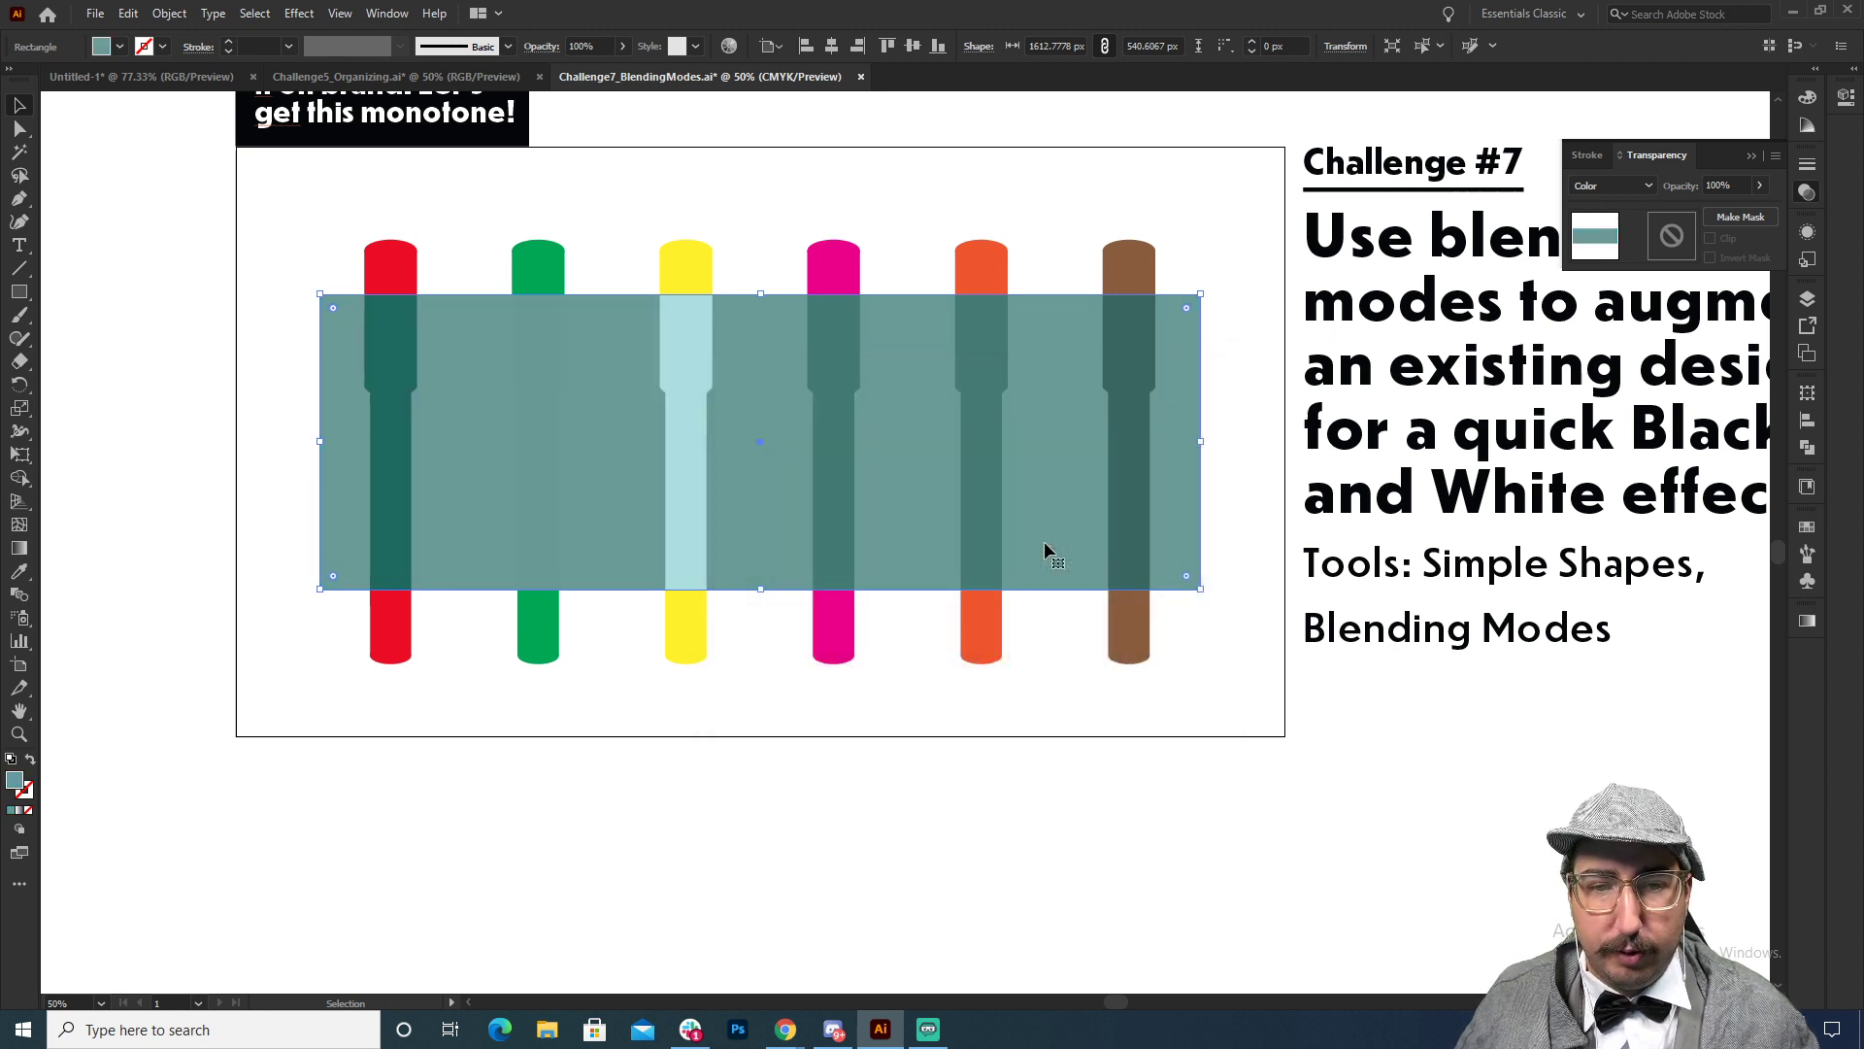
left_click(890, 220)
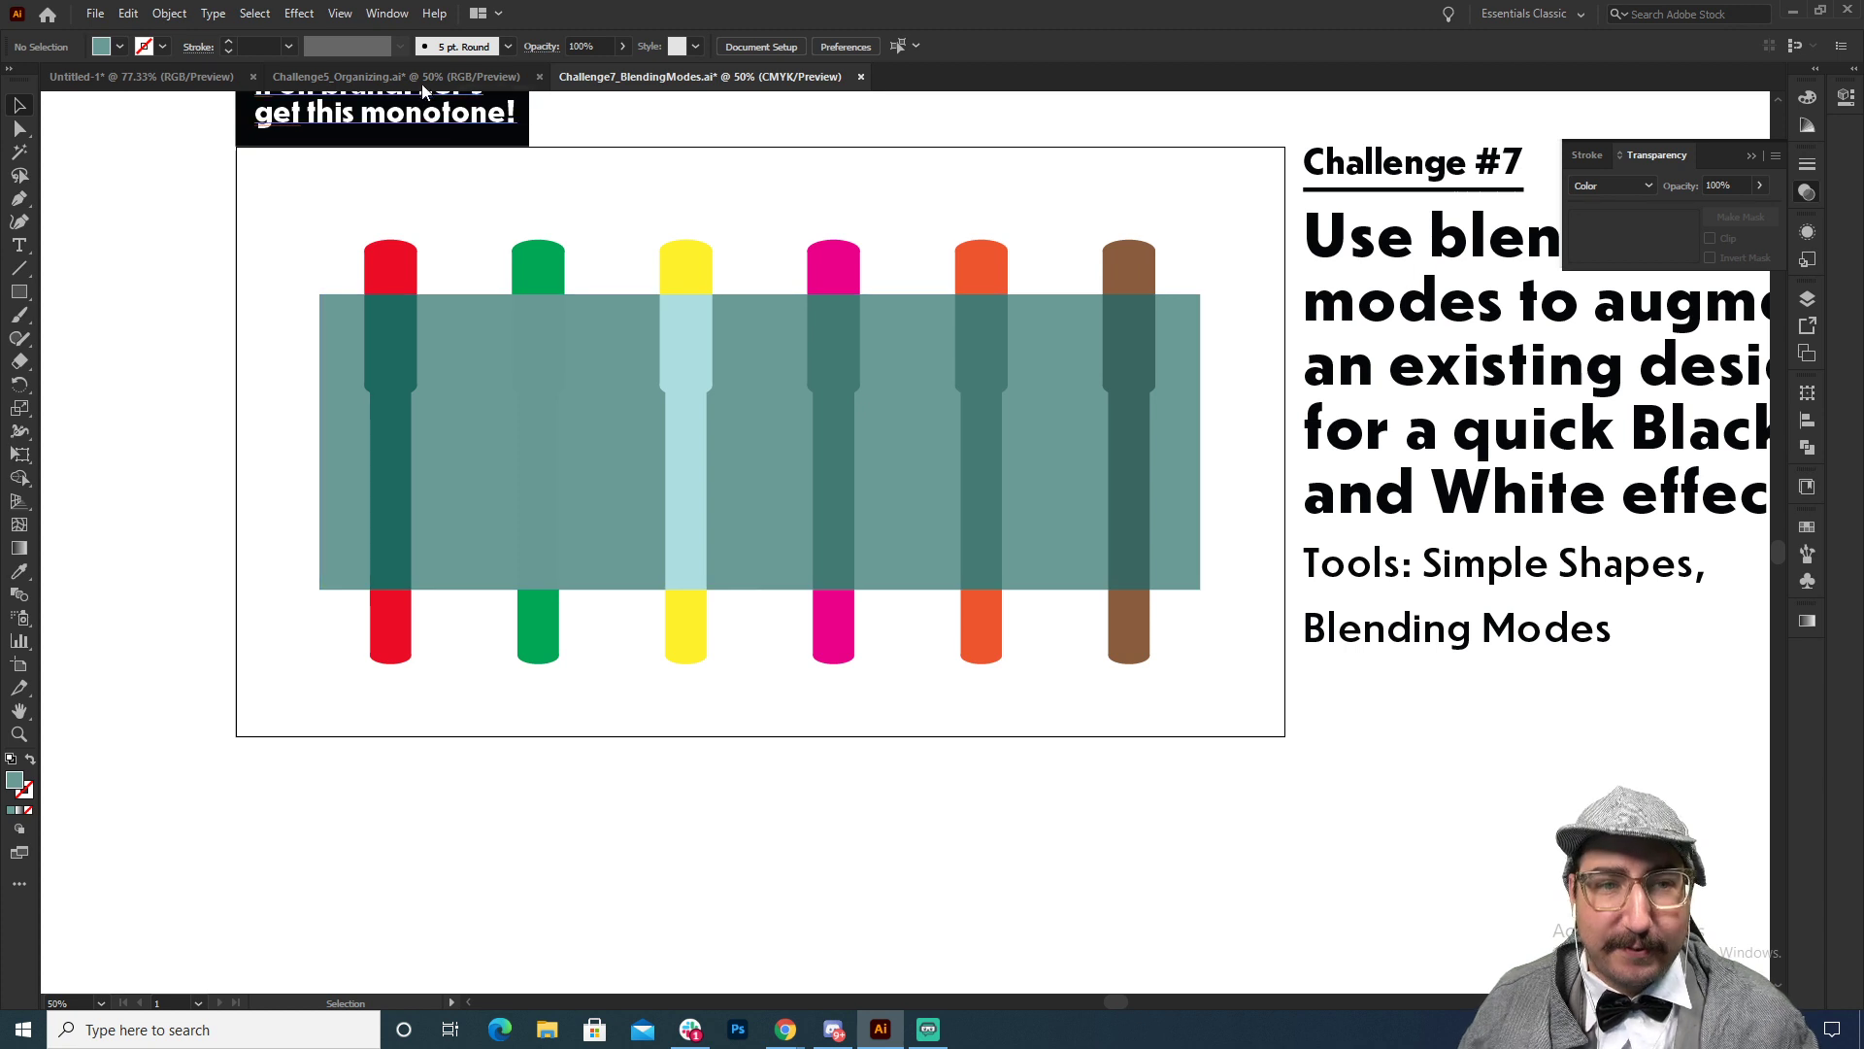
Step: In the Challenge5_Organizing document, draw a magenta rectangle about 24.7 by 13.3 in over the clue board and set its blending mode to Color
left_click(394, 77)
key("m")
left_click_drag(345, 224, 1292, 746)
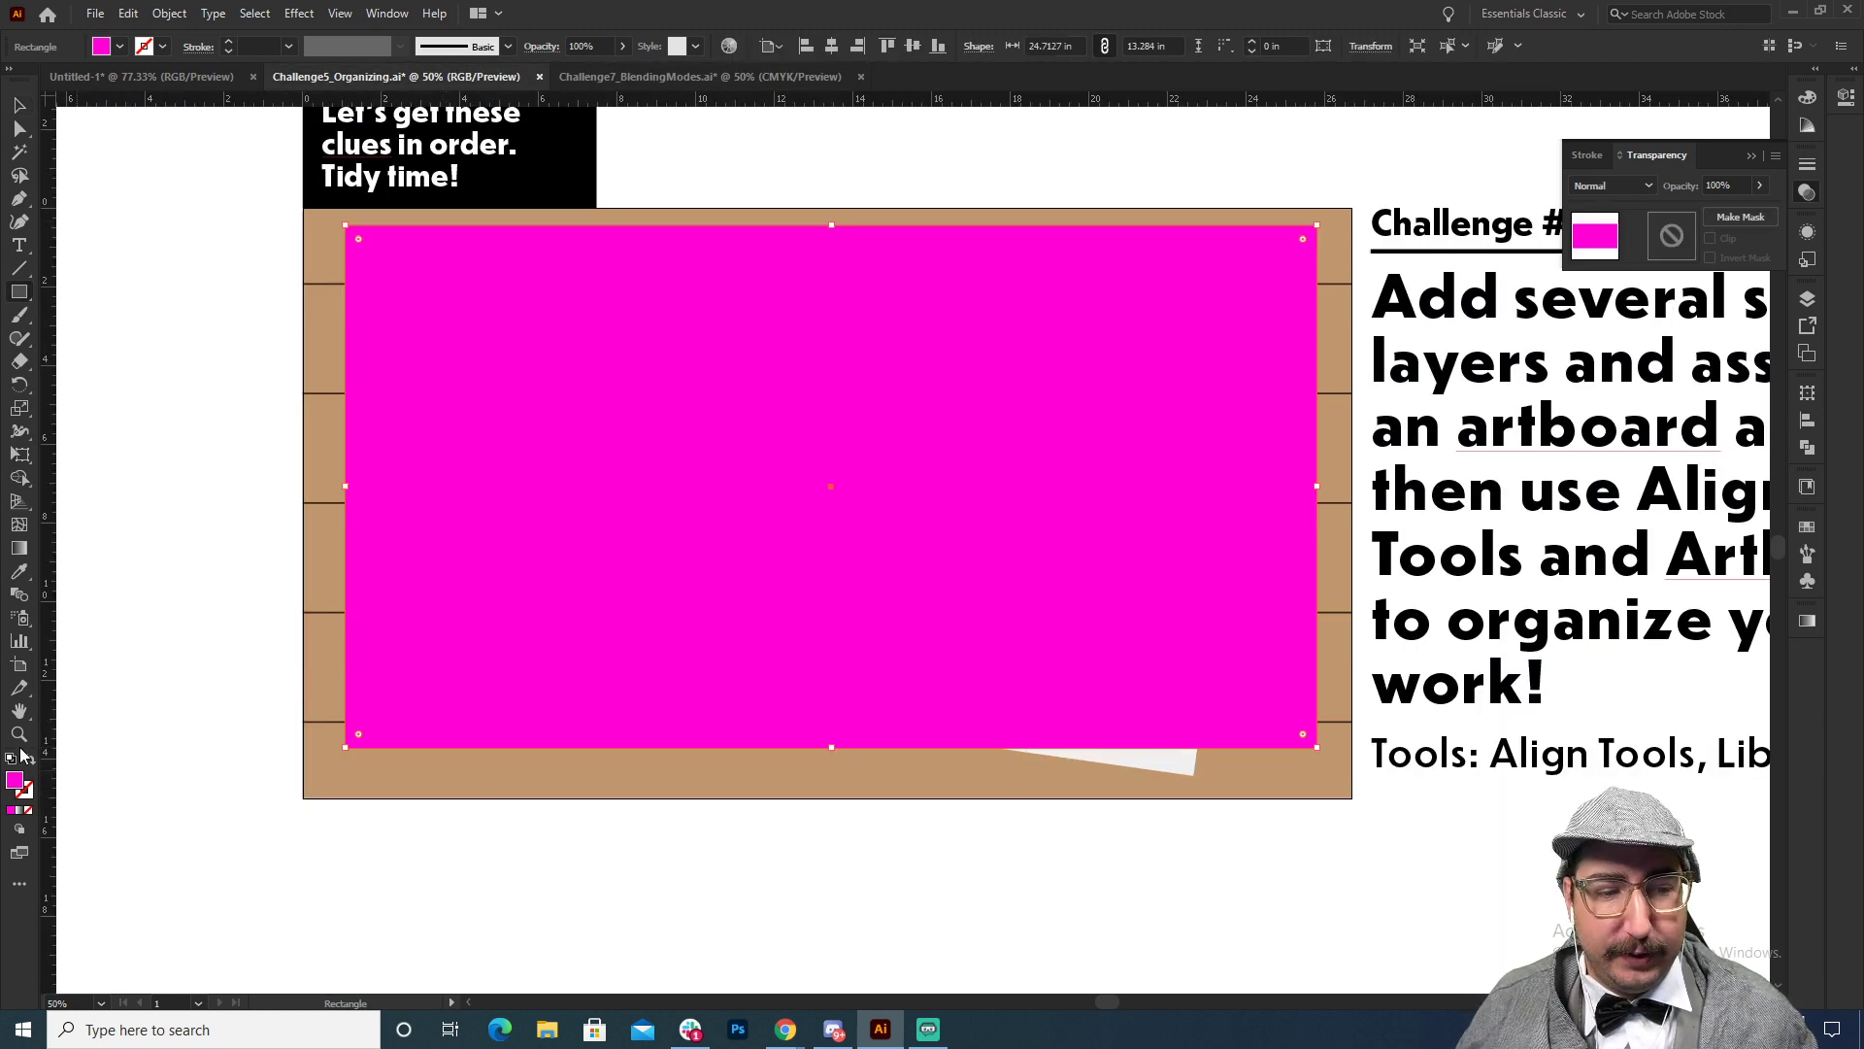
left_click(1632, 191)
left_click(1602, 510)
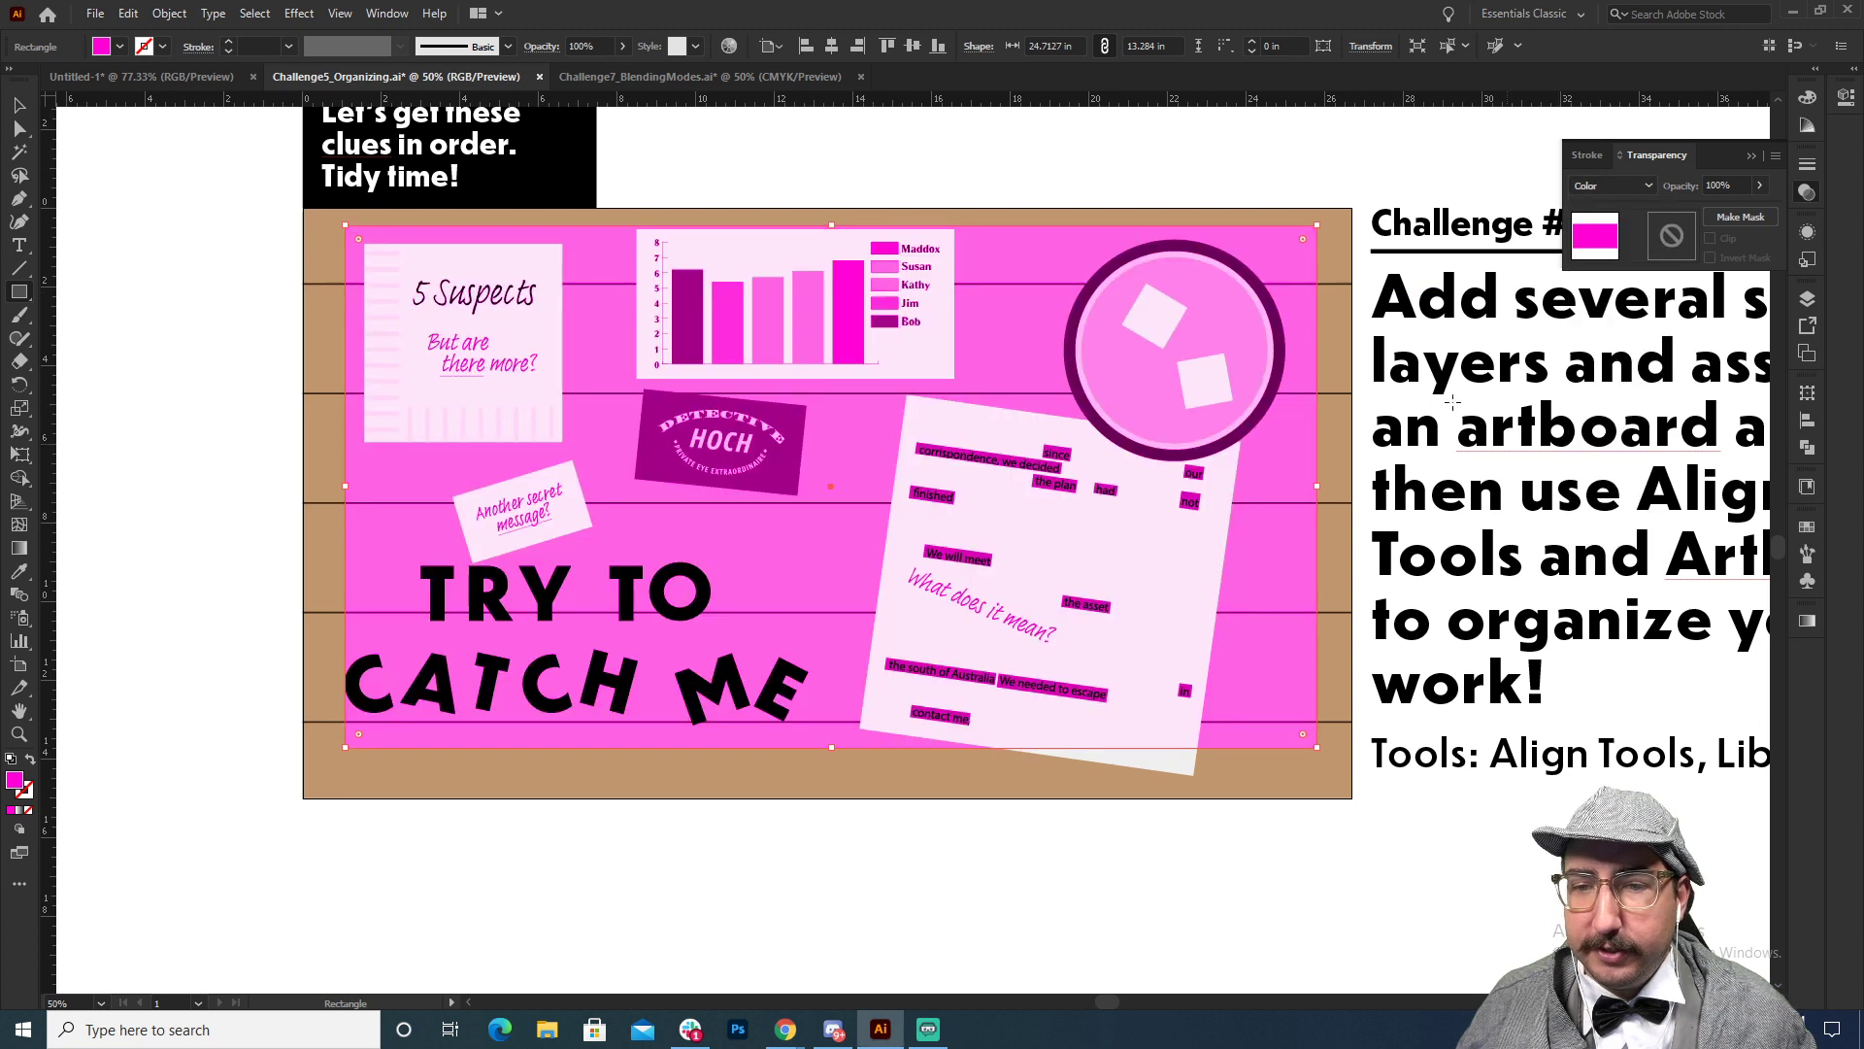
left_click(905, 171, "ctrl")
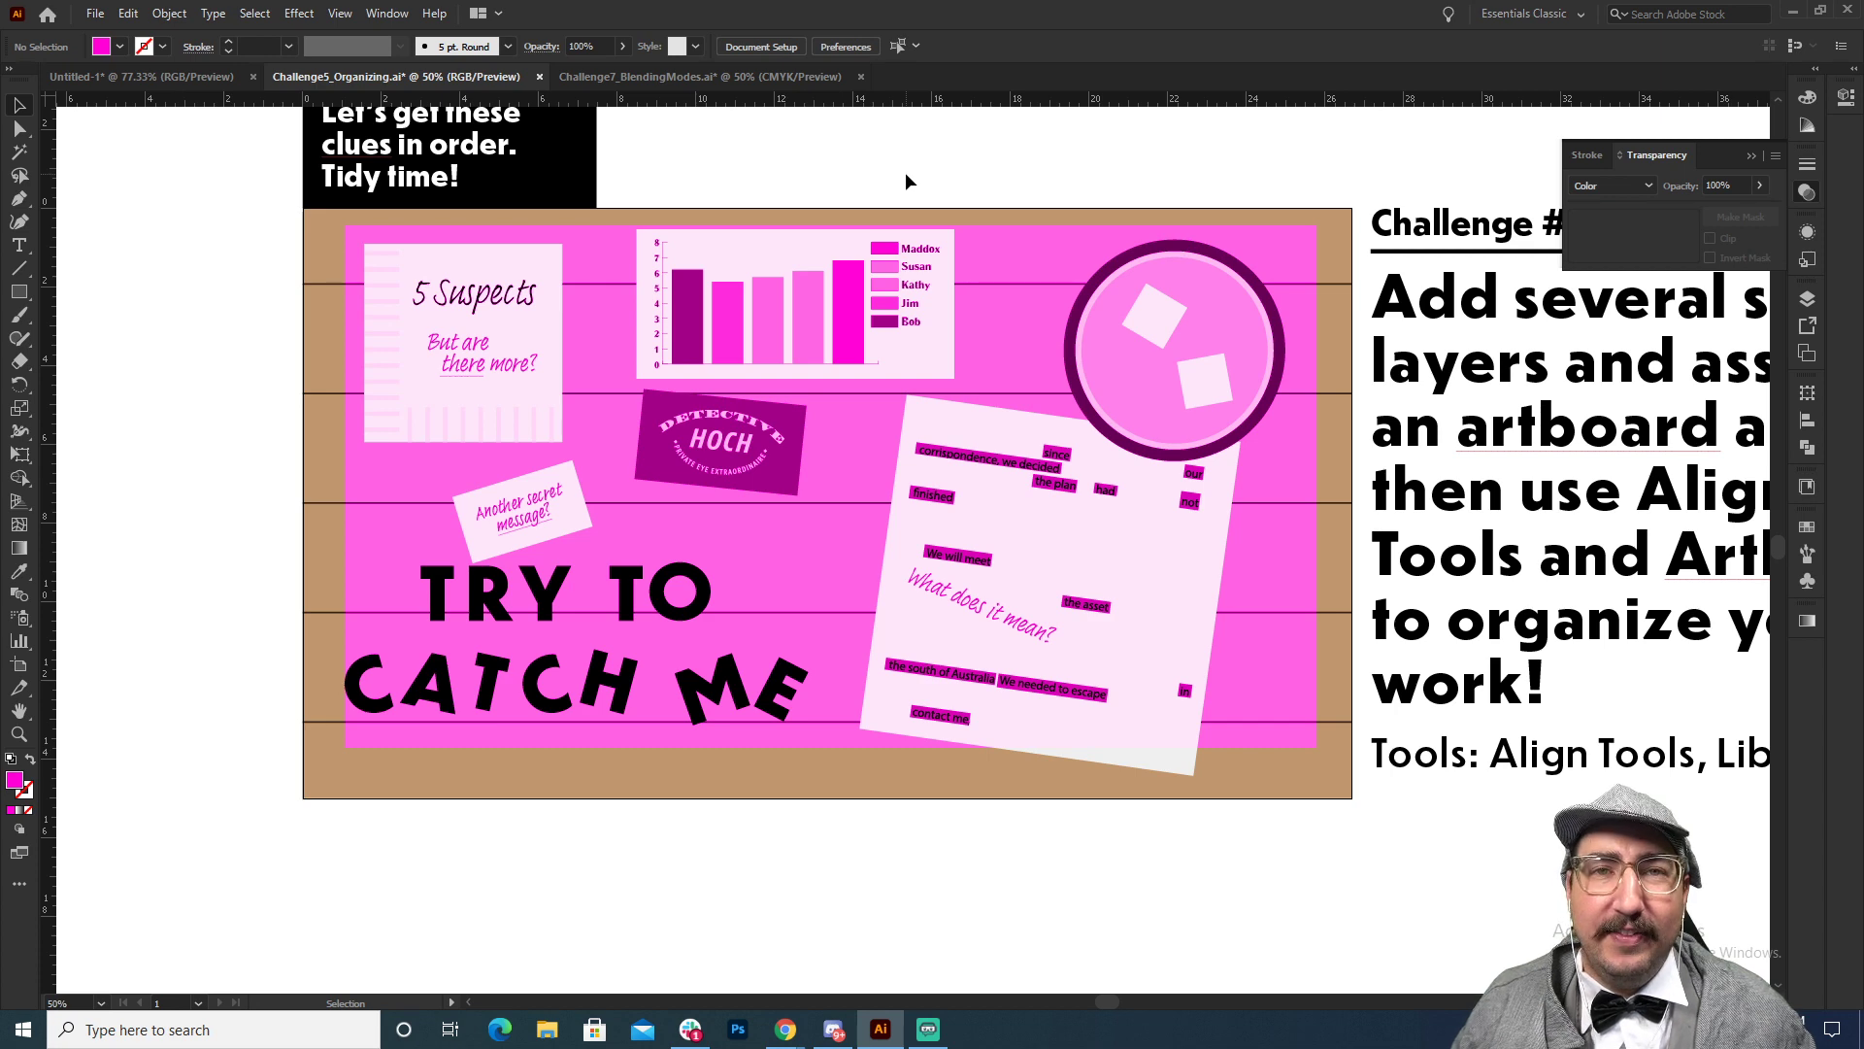
Step: Examine the magenta rectangle's fill colour values without changing them
left_click(396, 670)
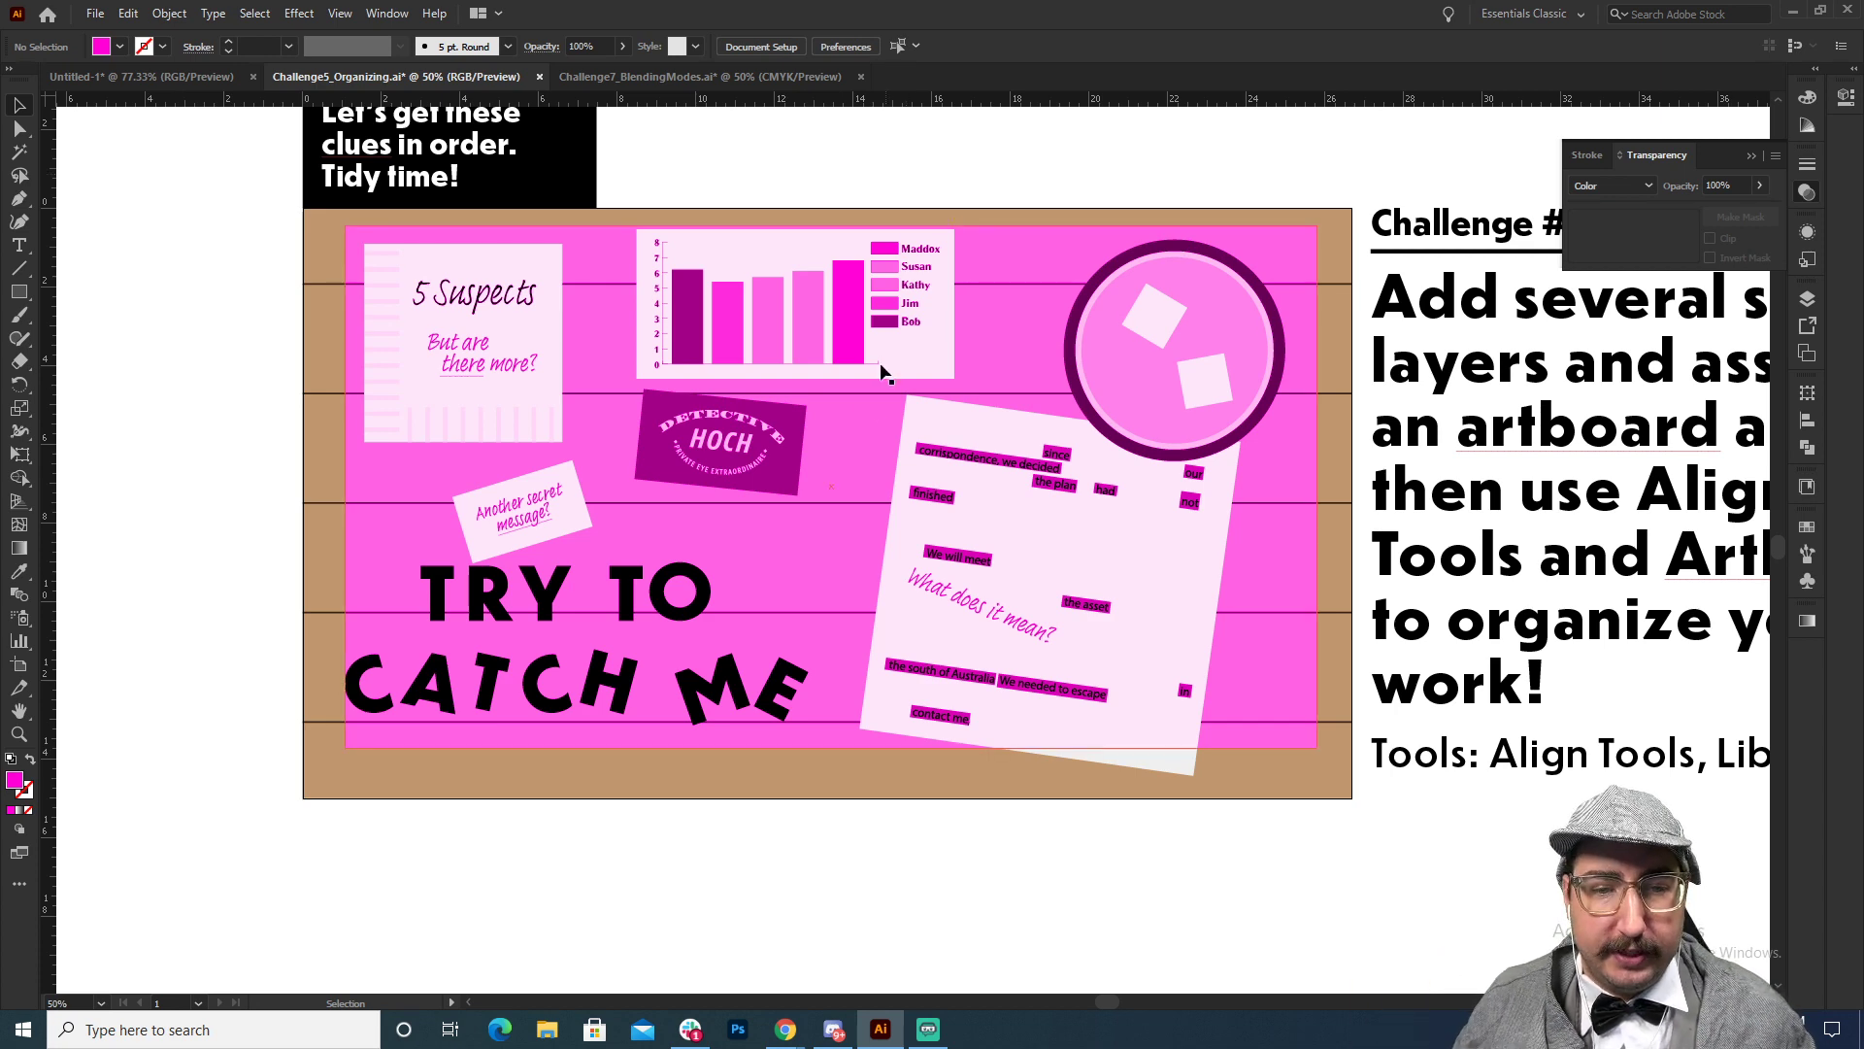
double_click(15, 779)
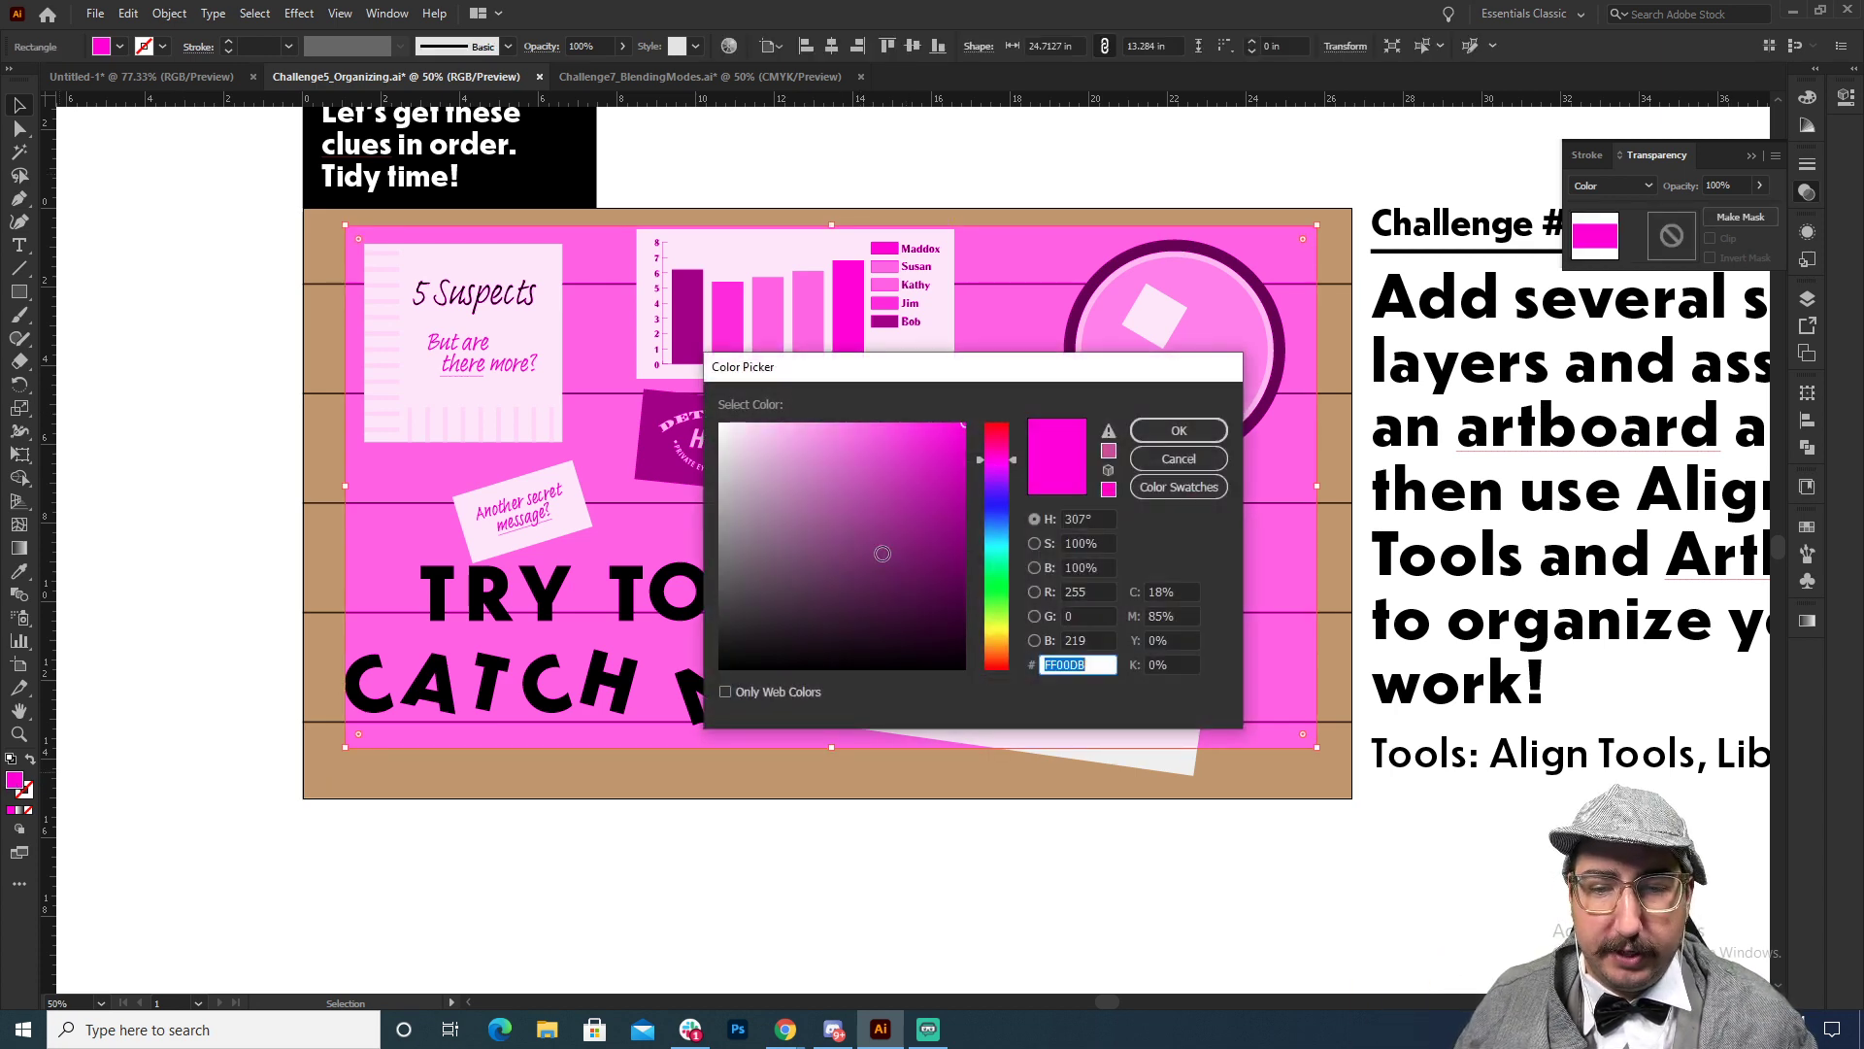
left_click(1175, 462)
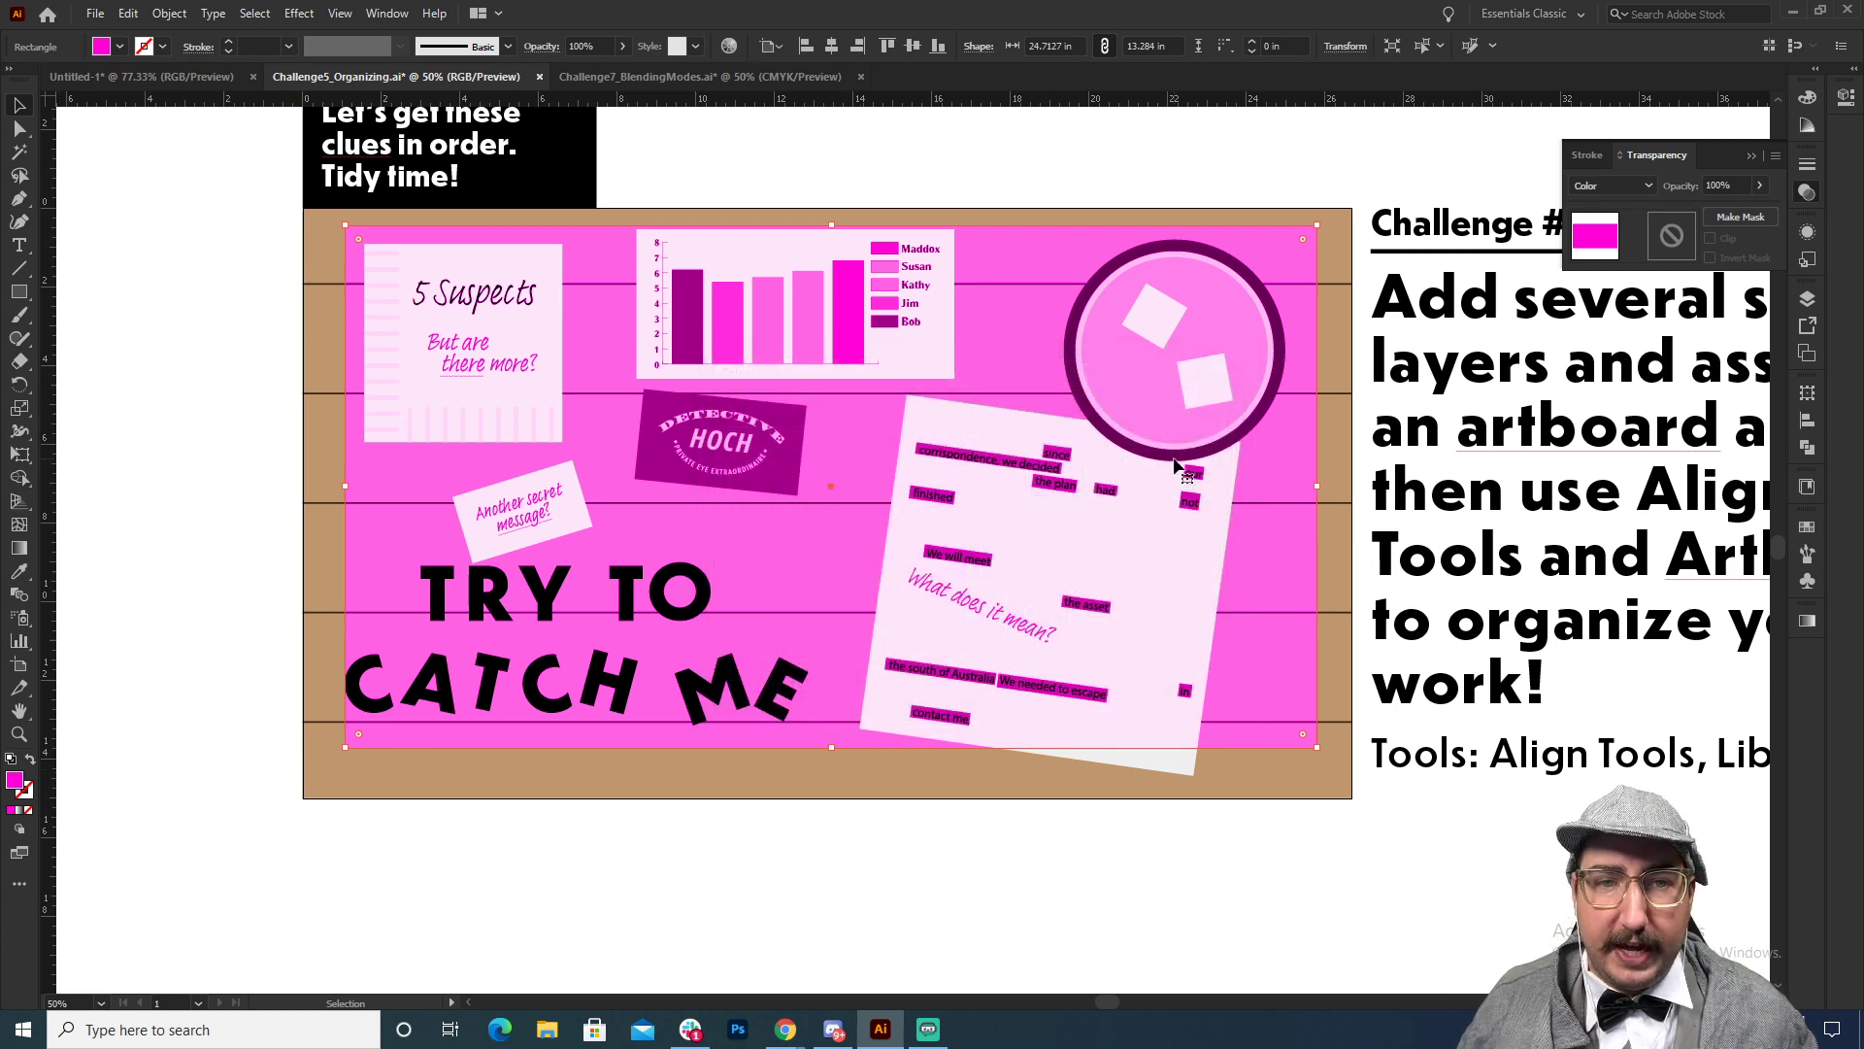
Step: In the Challenge7_BlendingModes document, examine the fill colour values of the yellow and orange markers without changing them
left_click(699, 77)
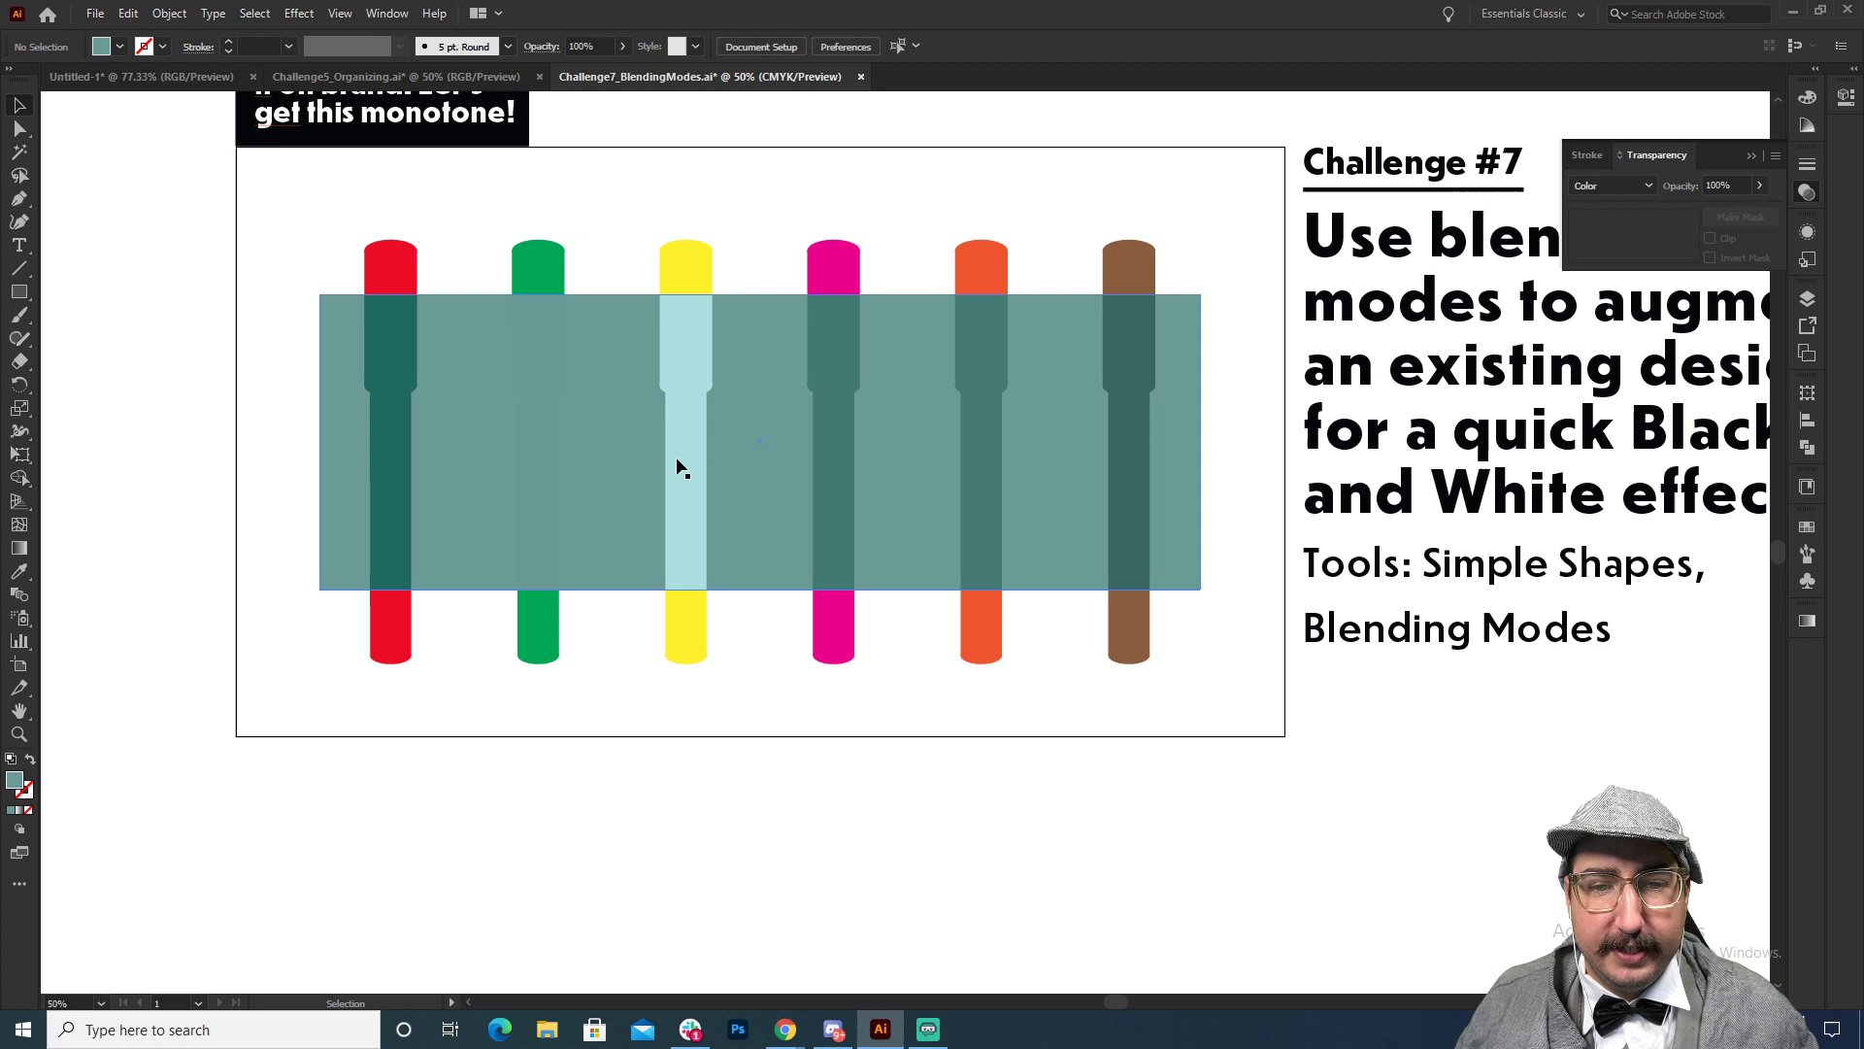
left_click(732, 369)
left_click(664, 258)
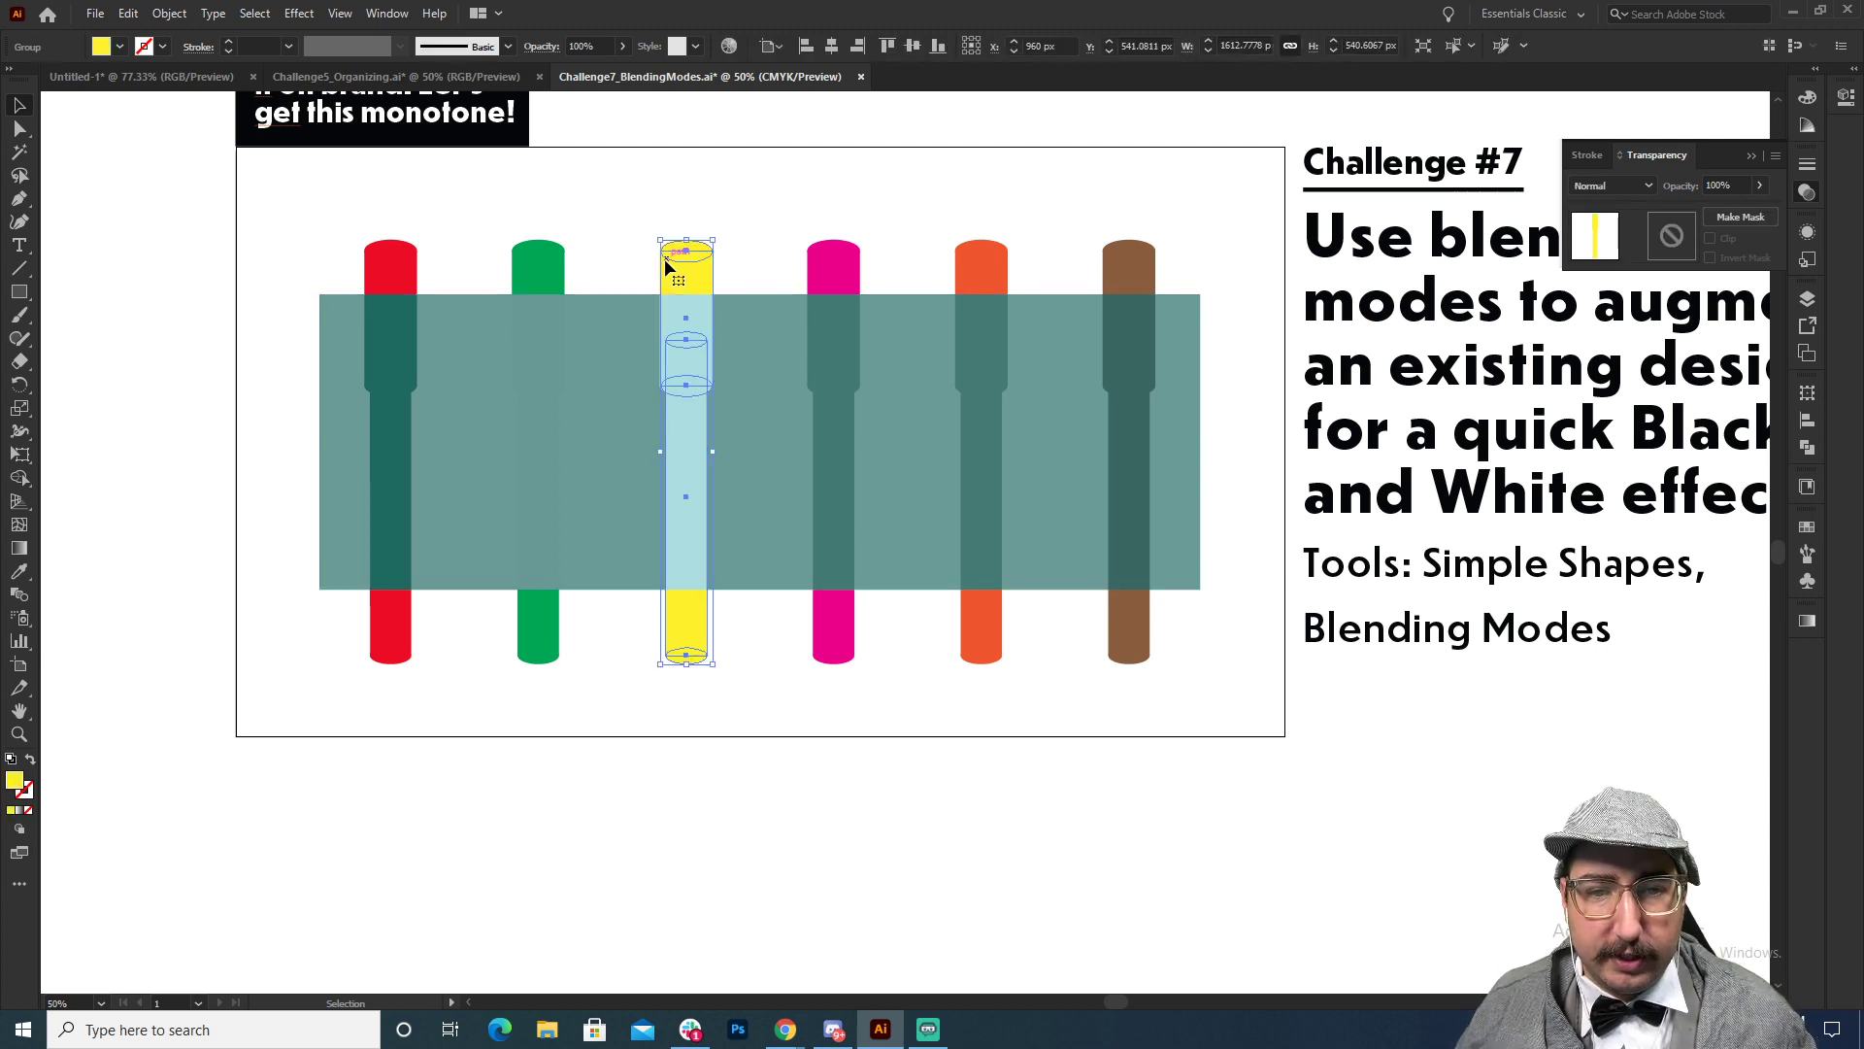
double_click(15, 779)
left_click(1179, 458)
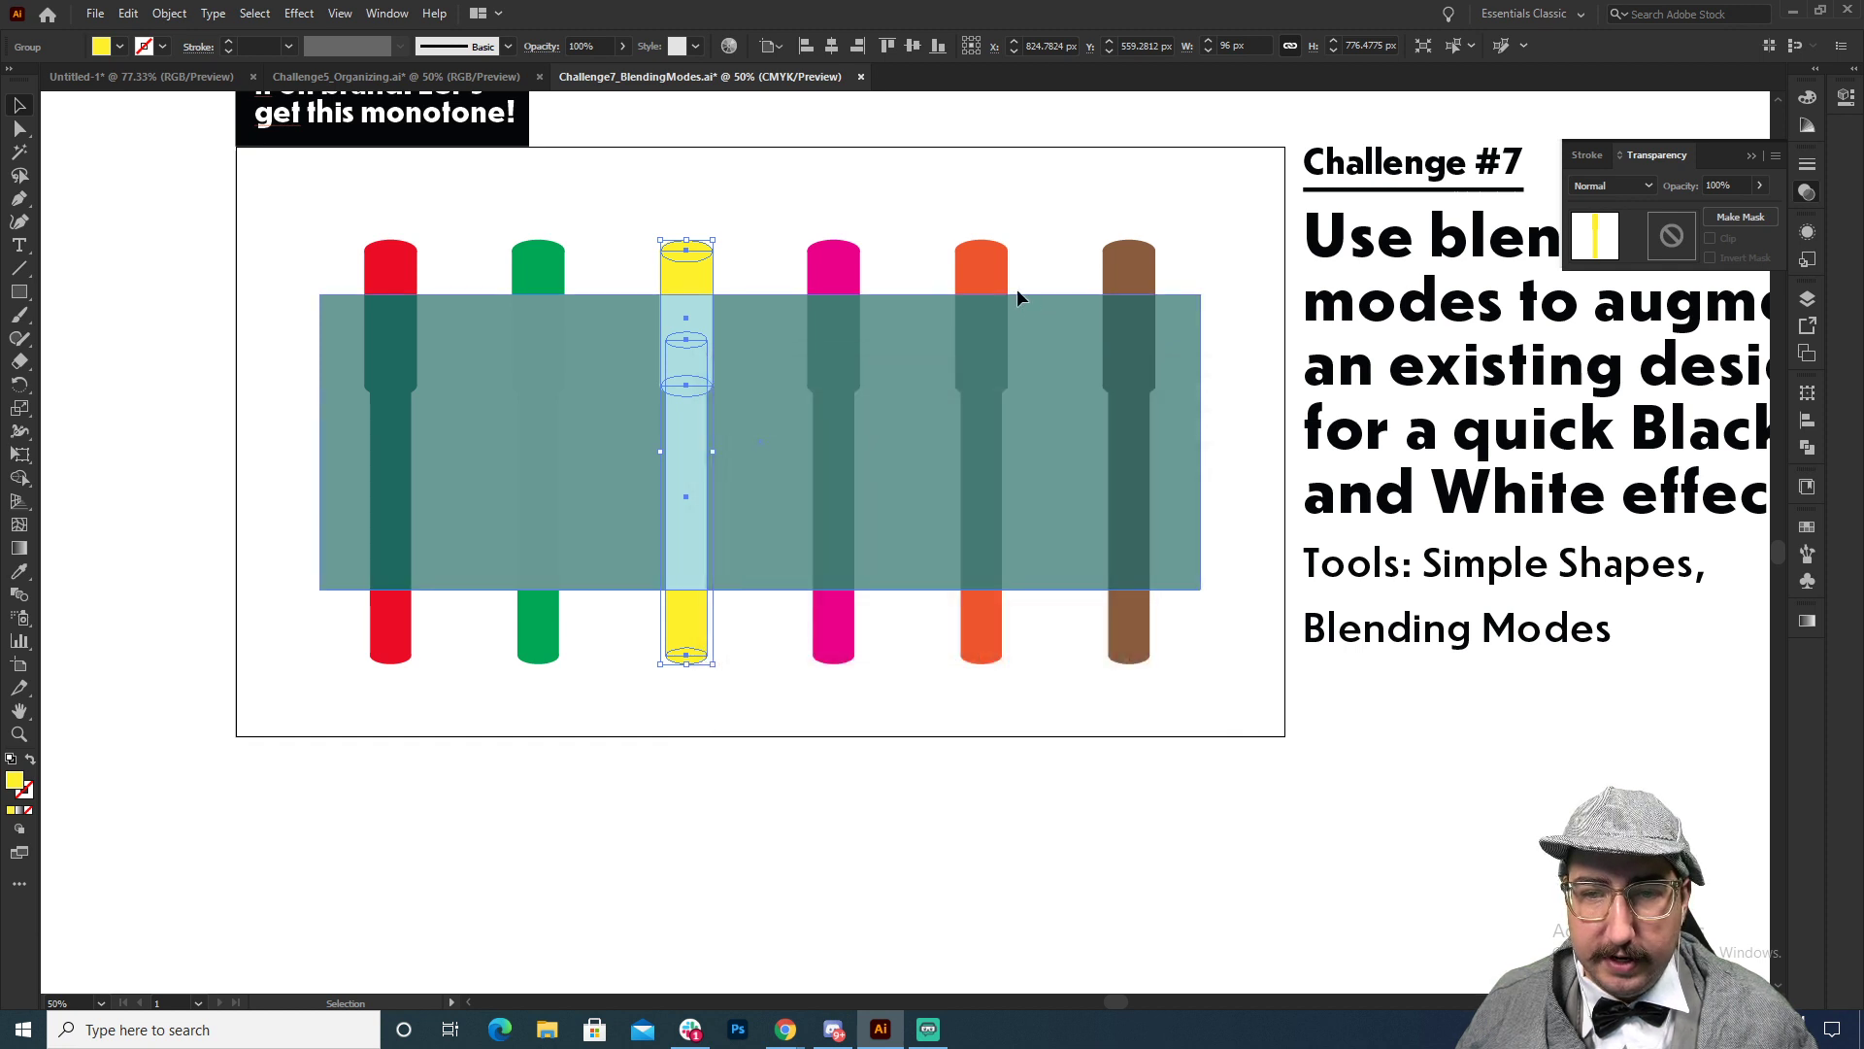
left_click(982, 276)
double_click(14, 779)
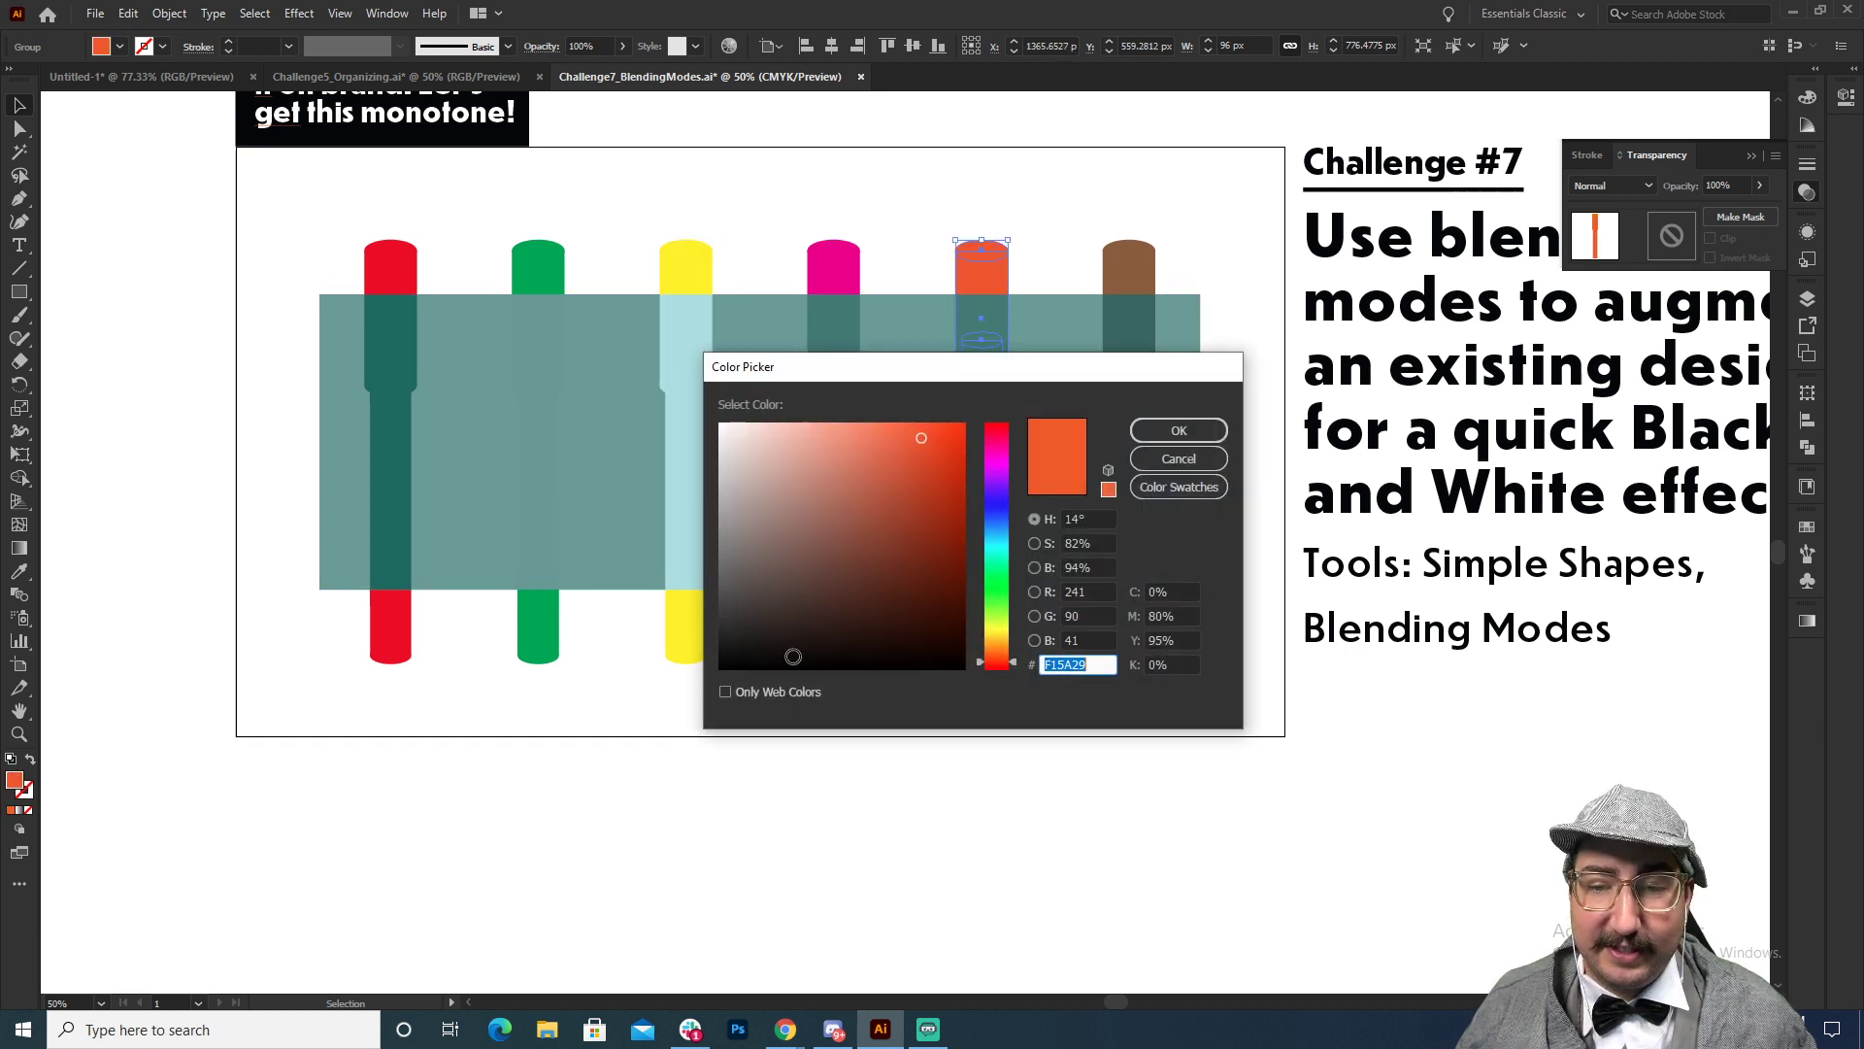
key("Escape")
Step: Fill the Color-mode rectangle over the markers with bright green 00FF00 and deselect it
left_click(667, 389)
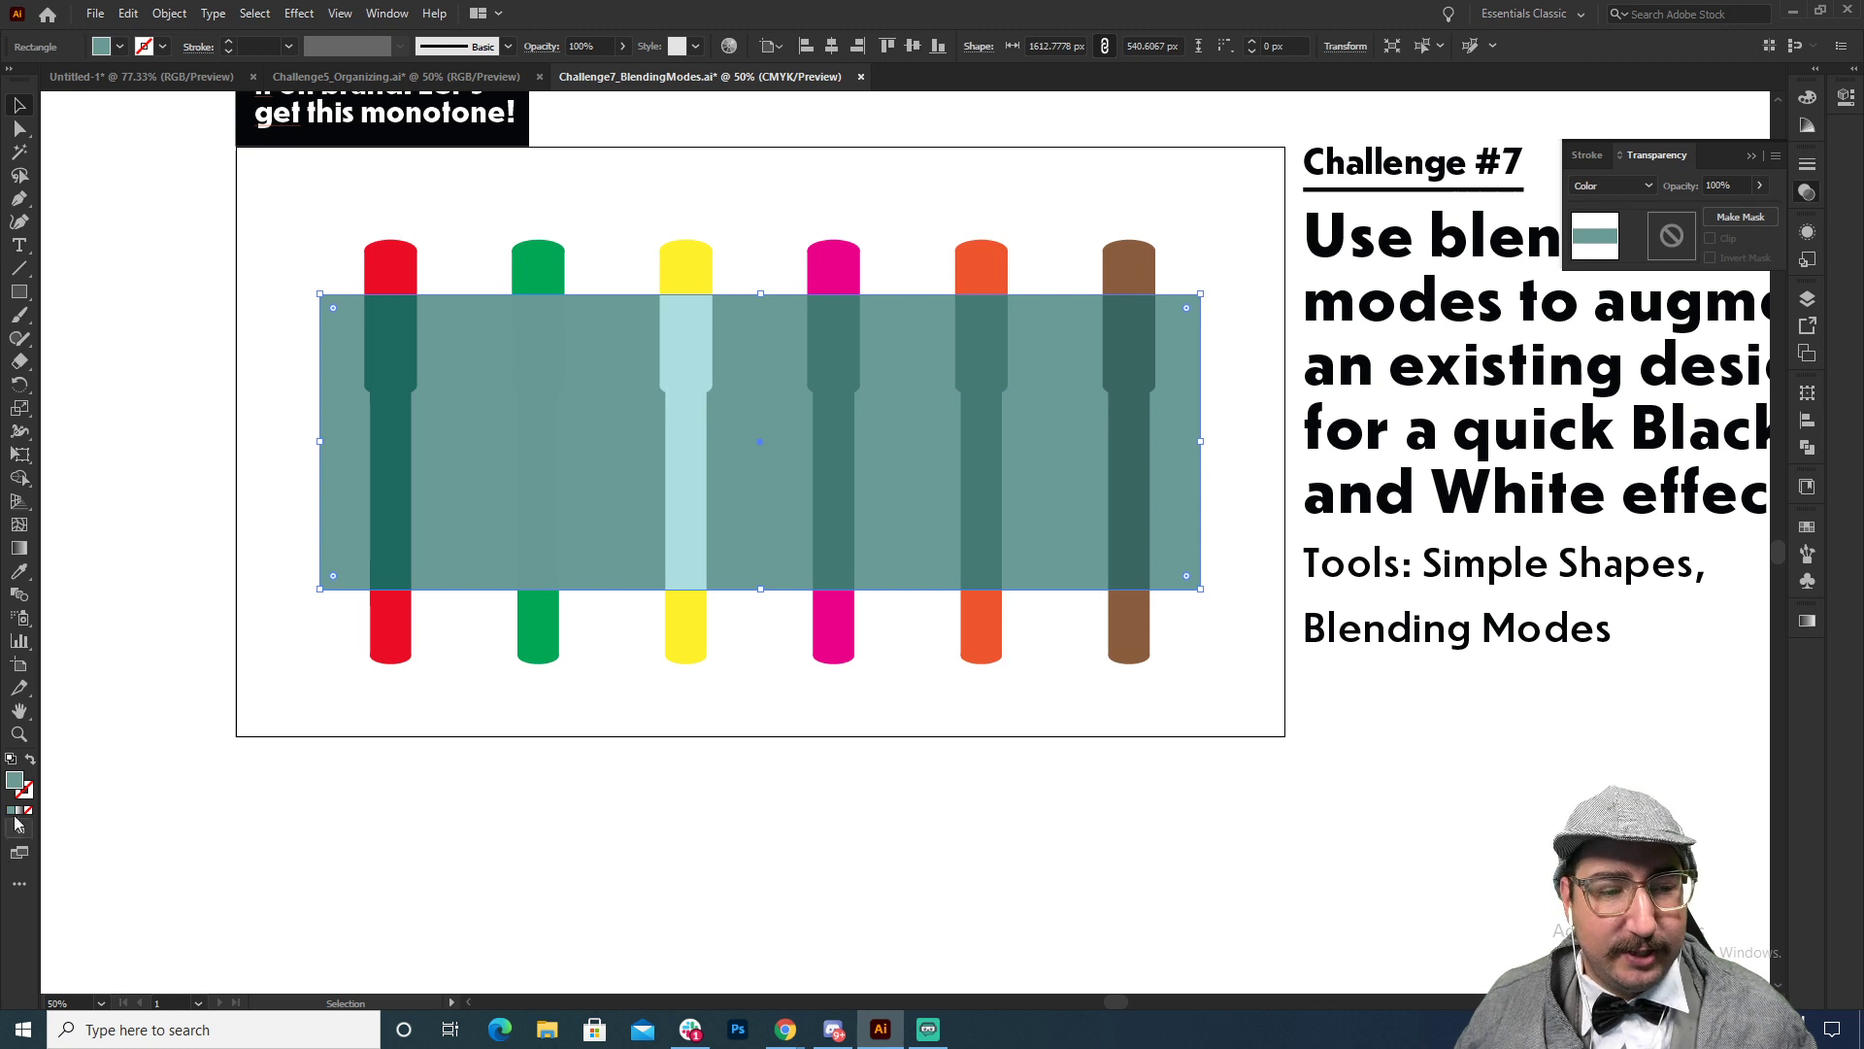
double_click(15, 778)
left_click(998, 587)
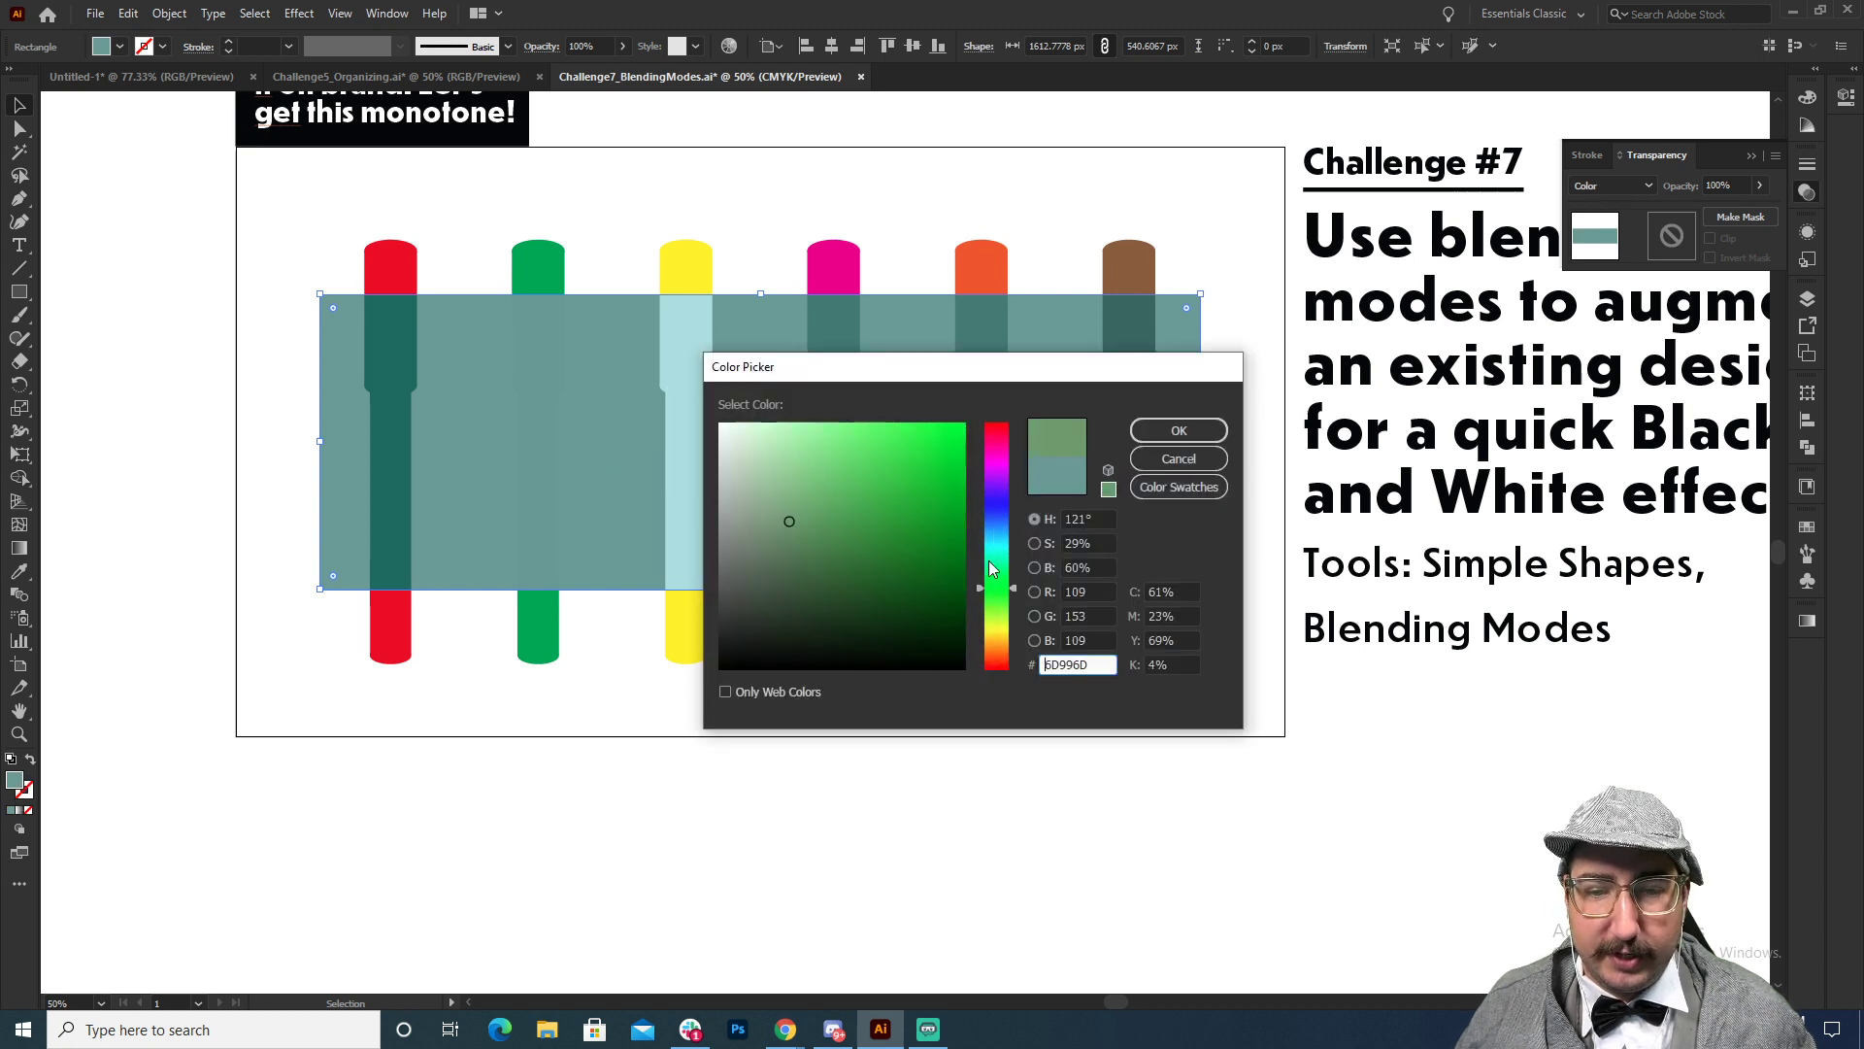
left_click(964, 423)
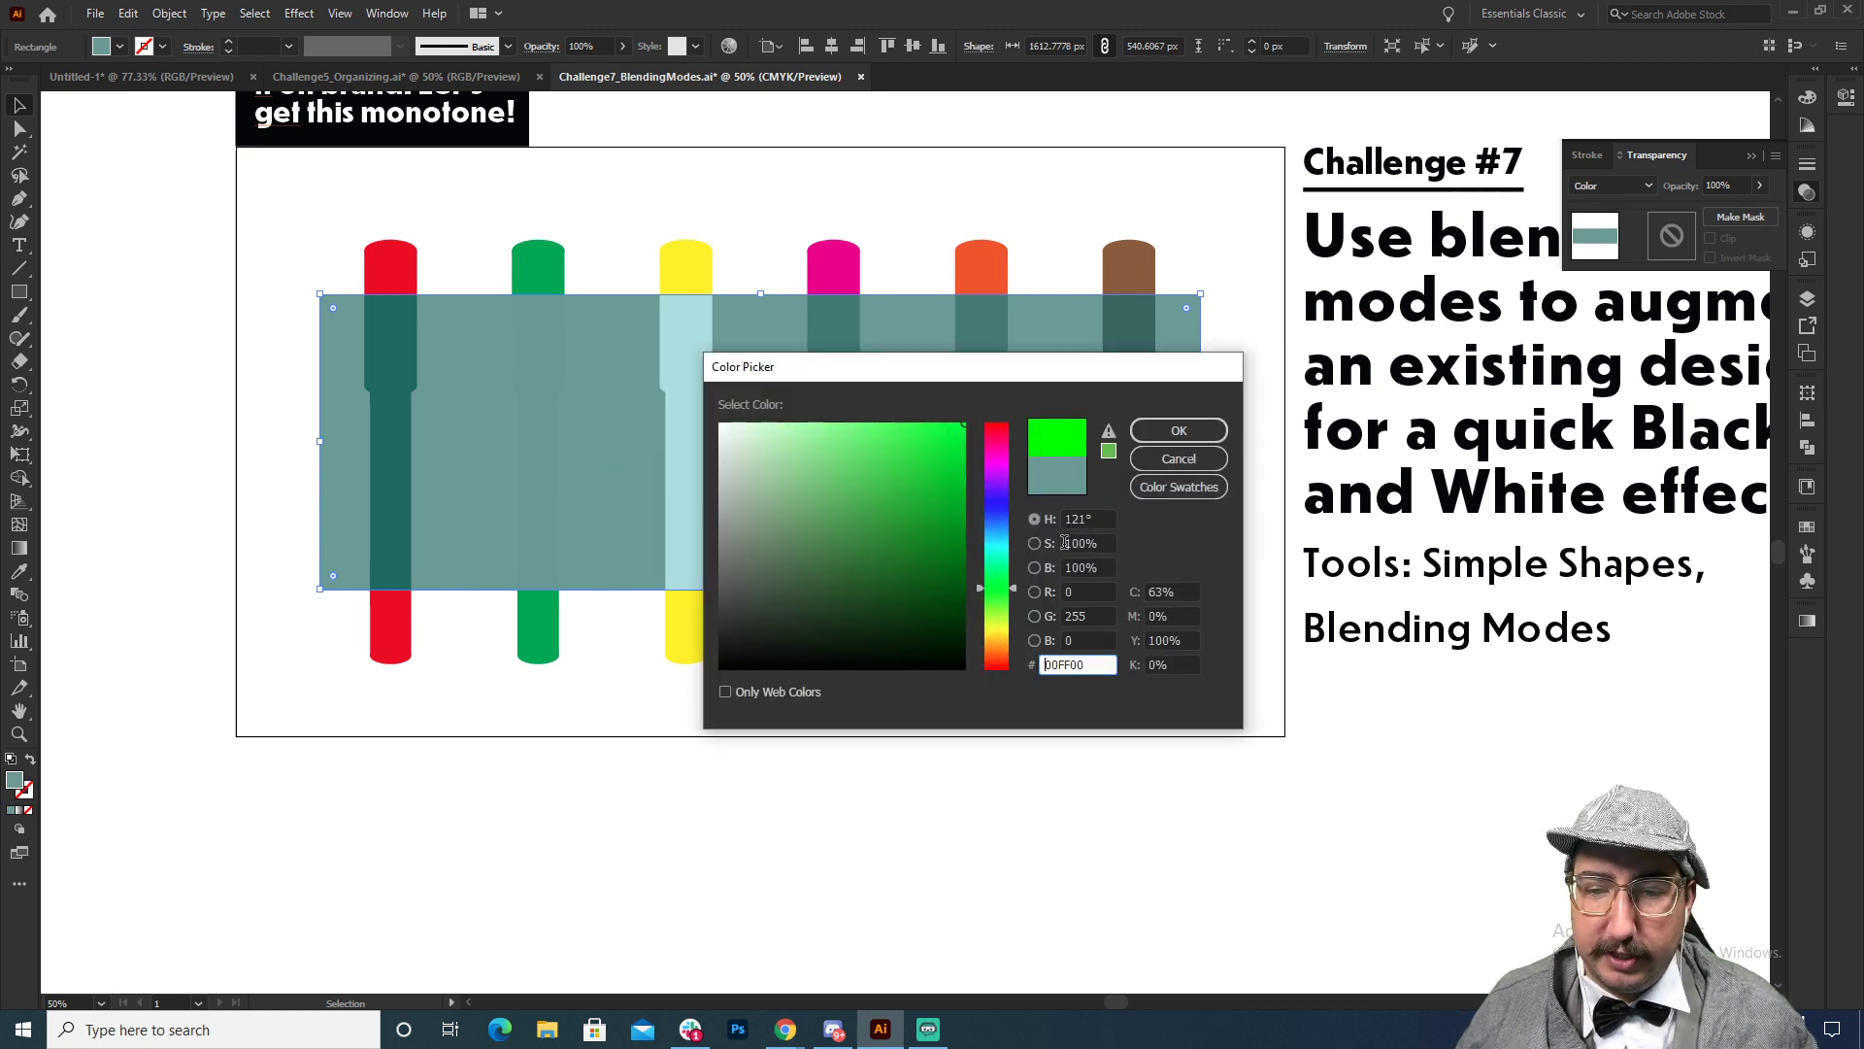
left_click(1172, 435)
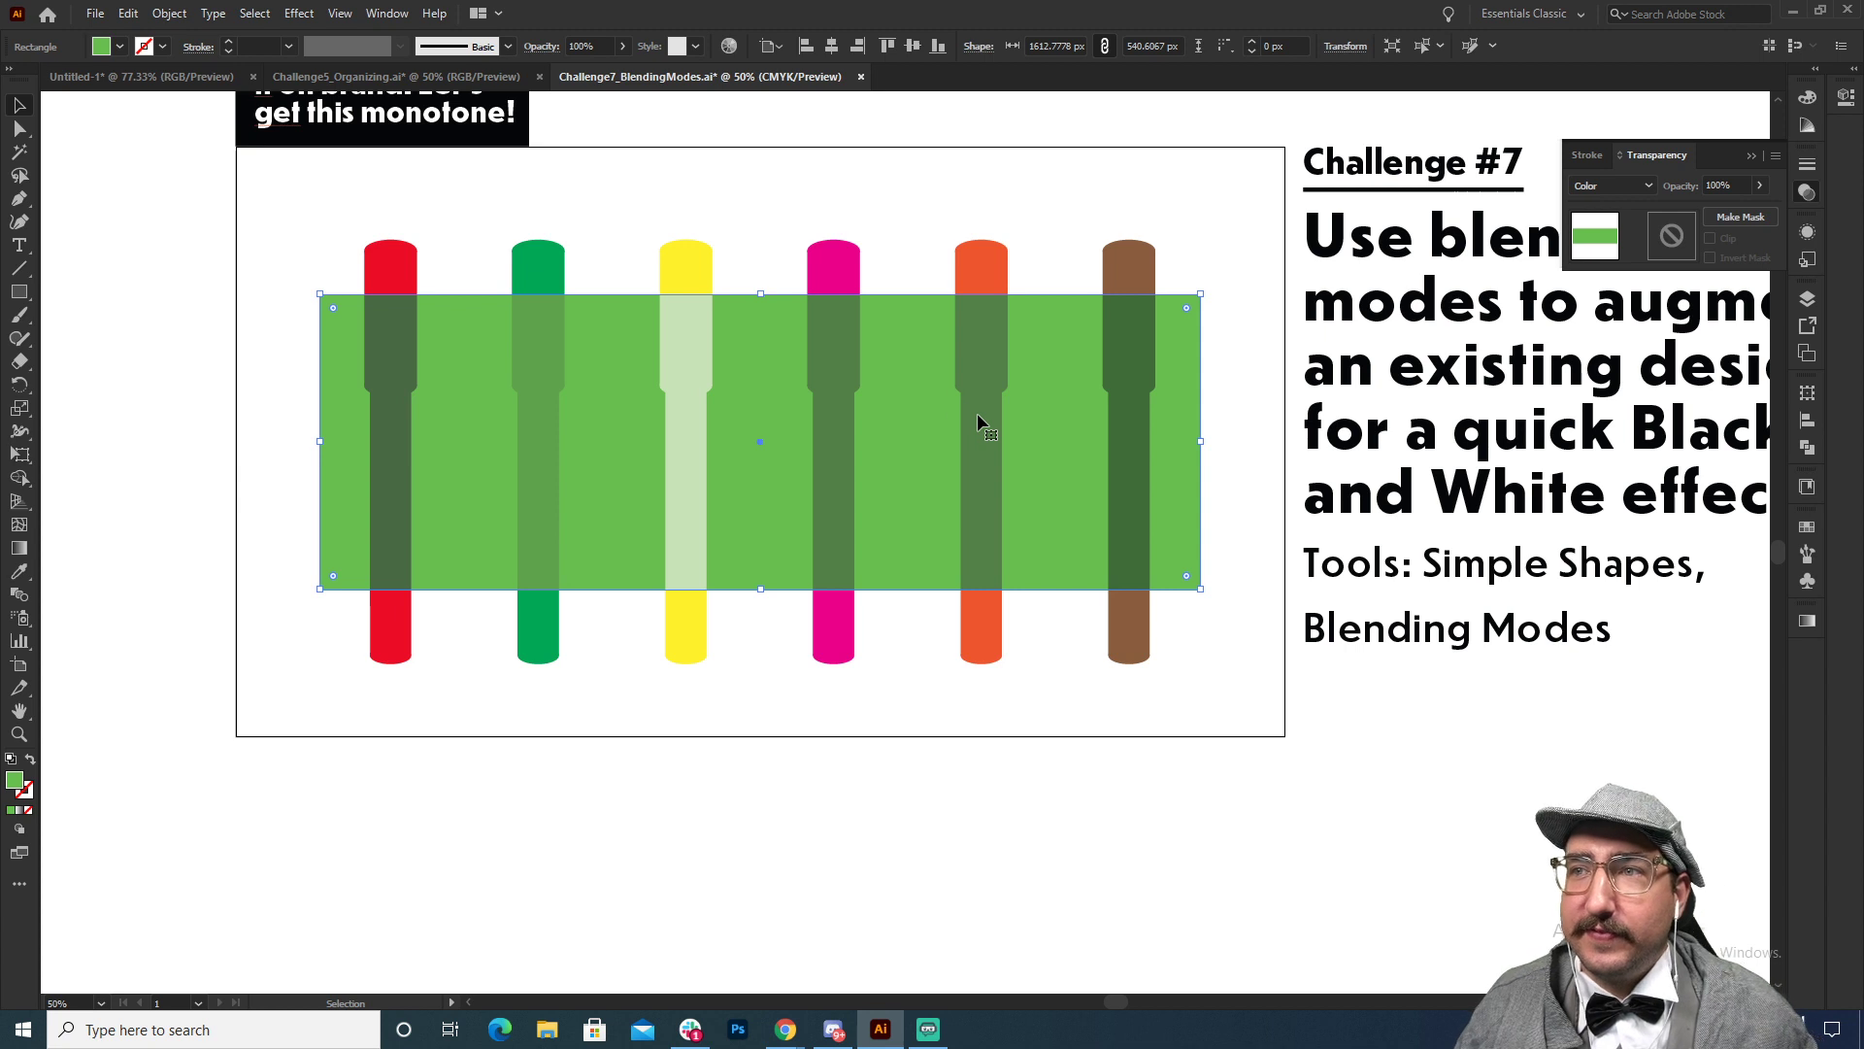
left_click(221, 351)
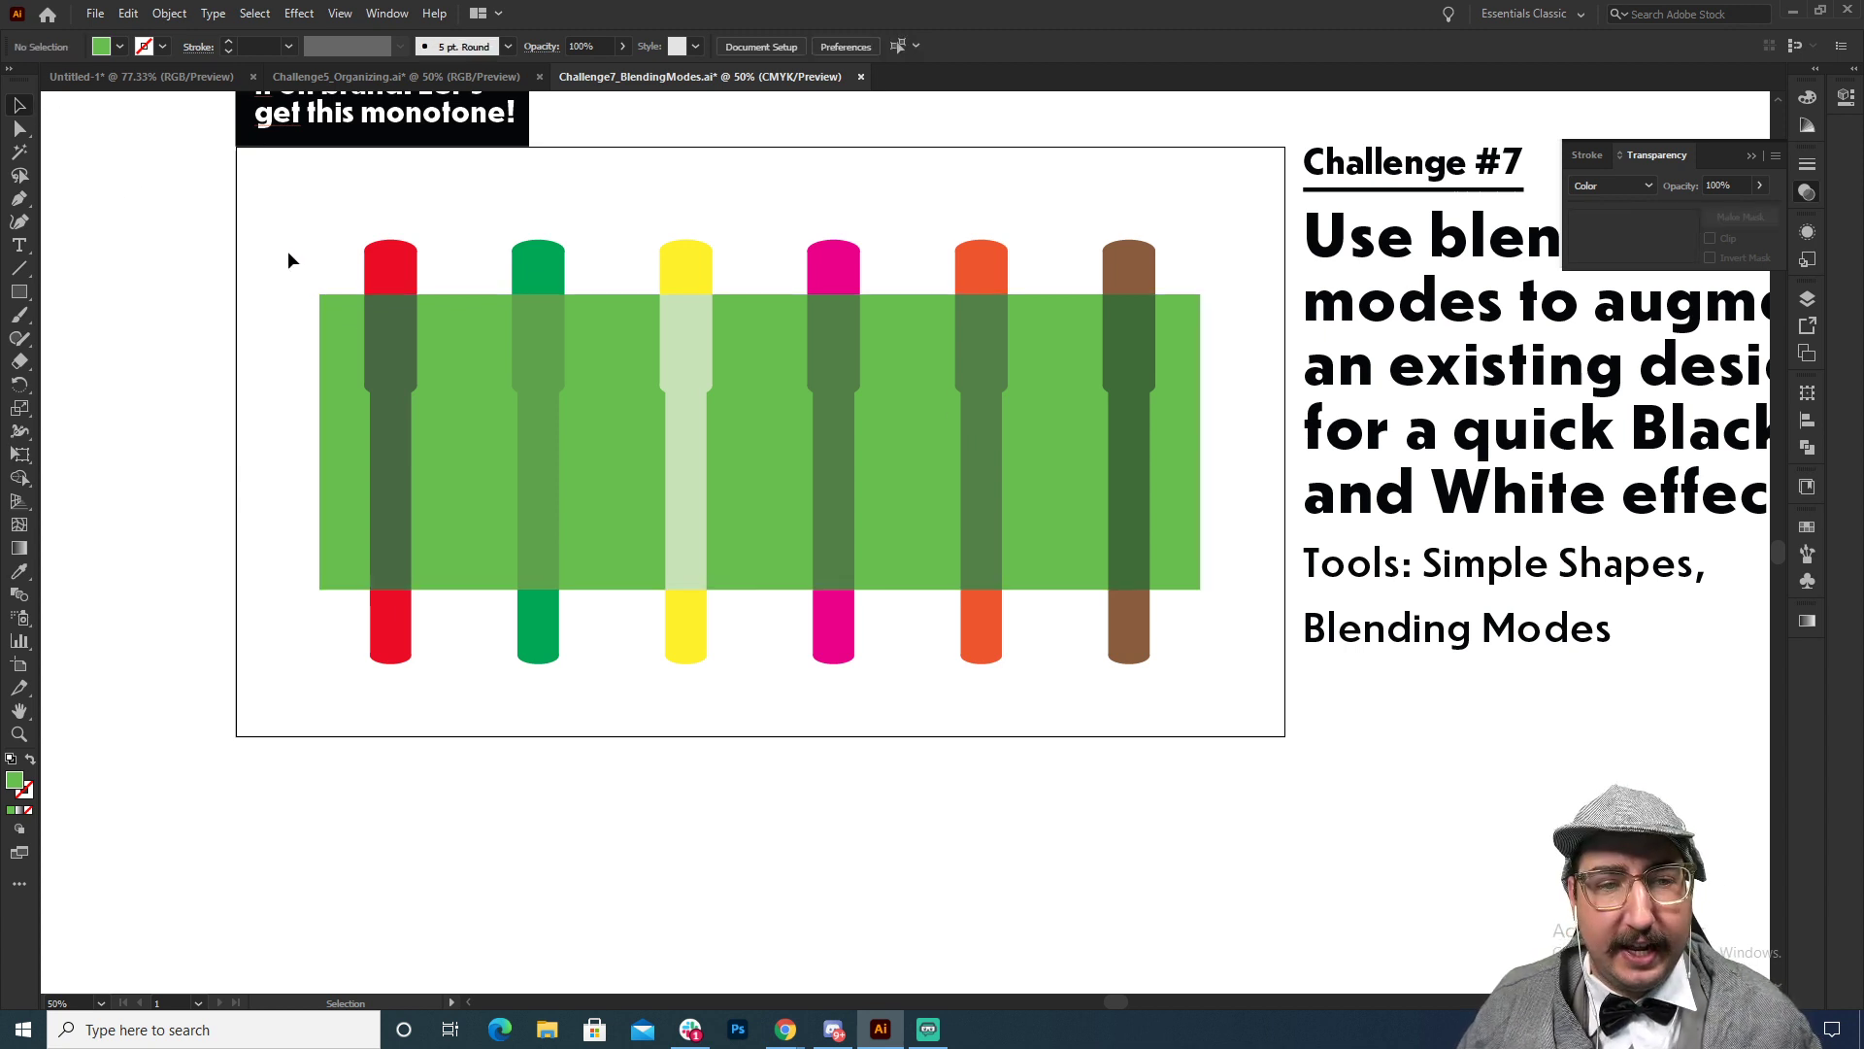
Step: Delete the green rectangle over the markers
left_click_drag(286, 247, 235, 206)
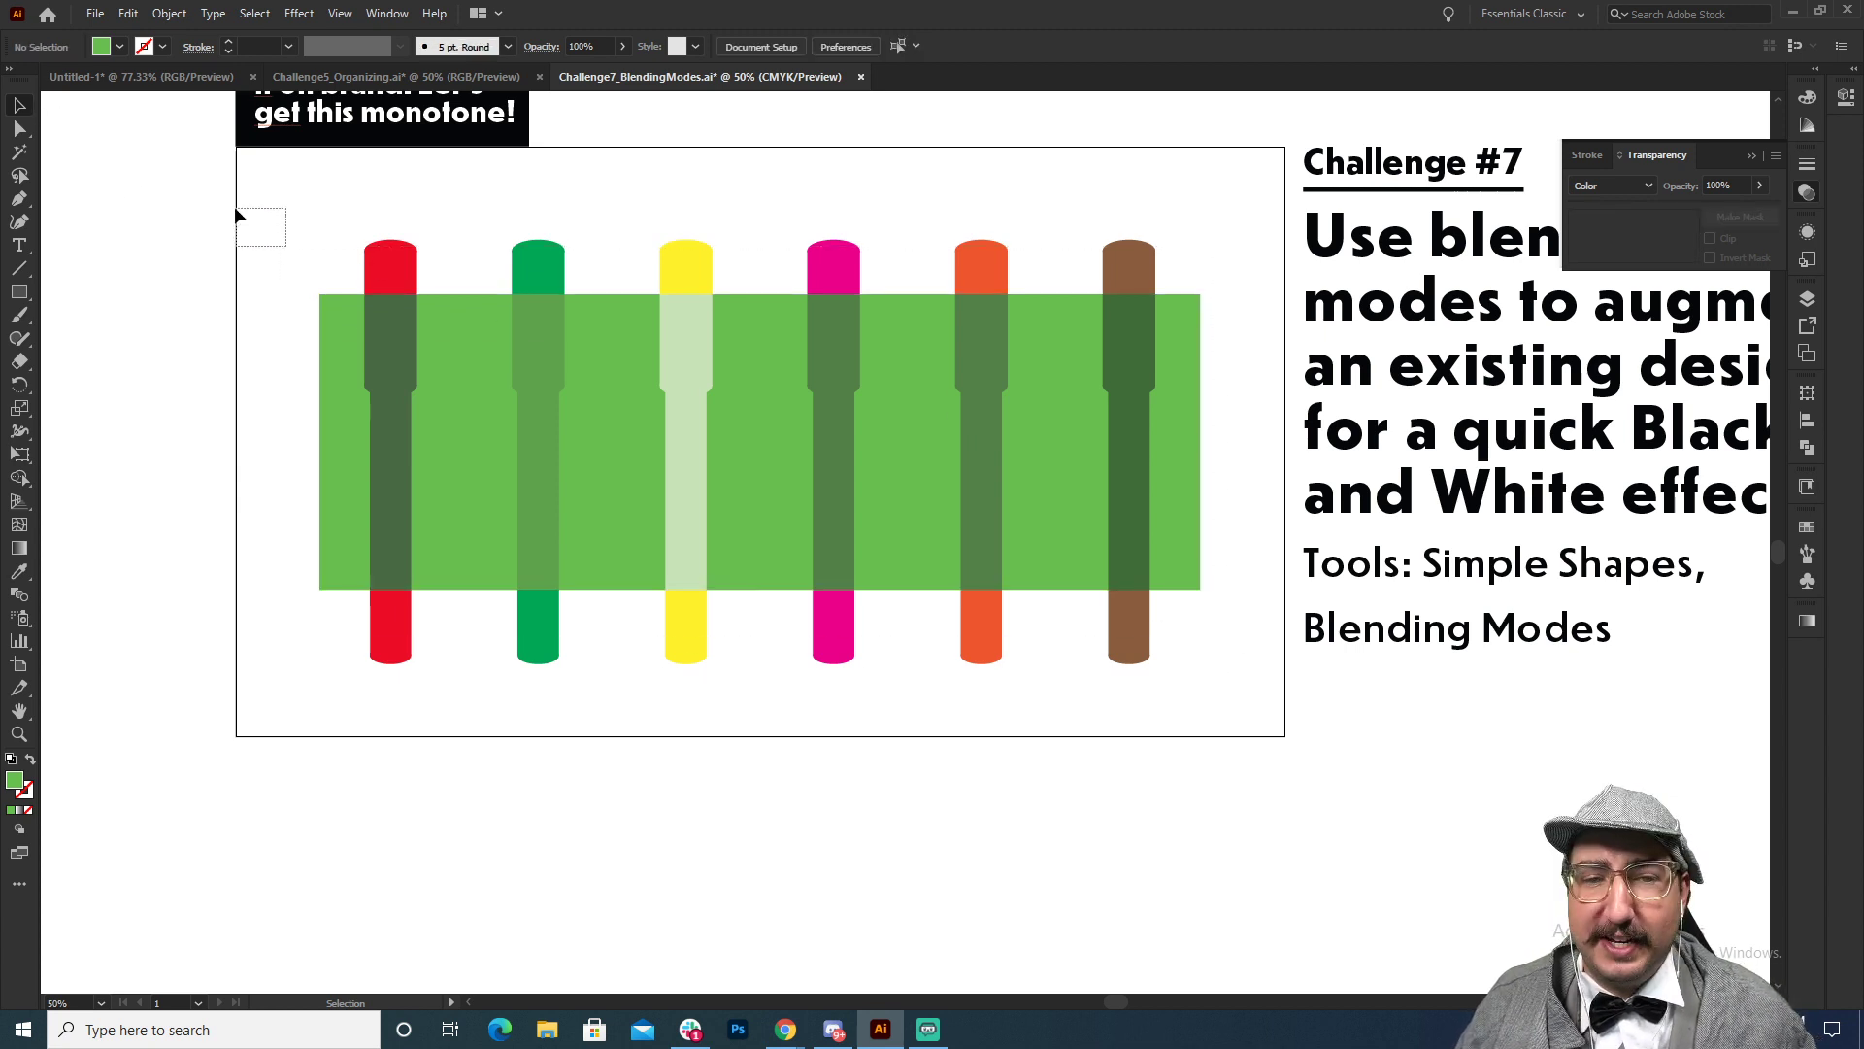
left_click(514, 437)
key("Delete")
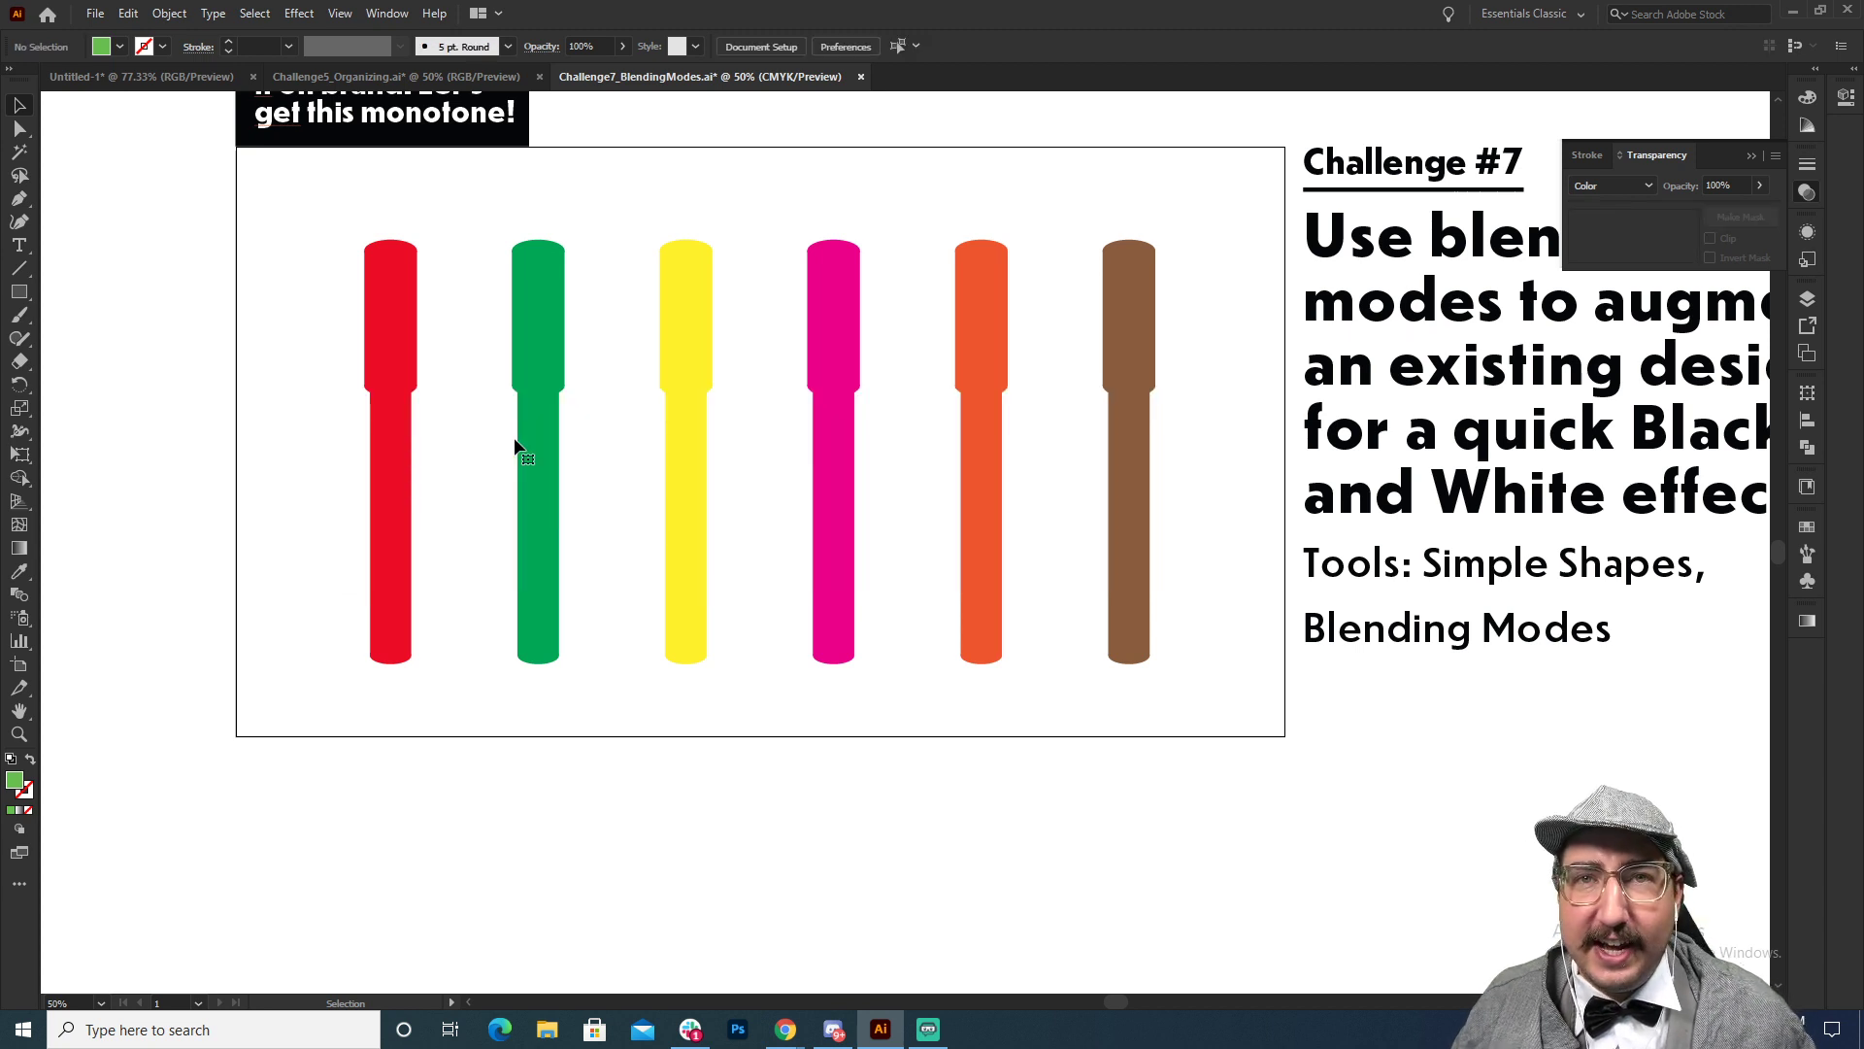
Step: Draw a rectangle about 1589 by 628 px over the markers, leaving their lower ends uncovered, and fill it with the cyan swatch
left_click_drag(583, 737, 595, 346)
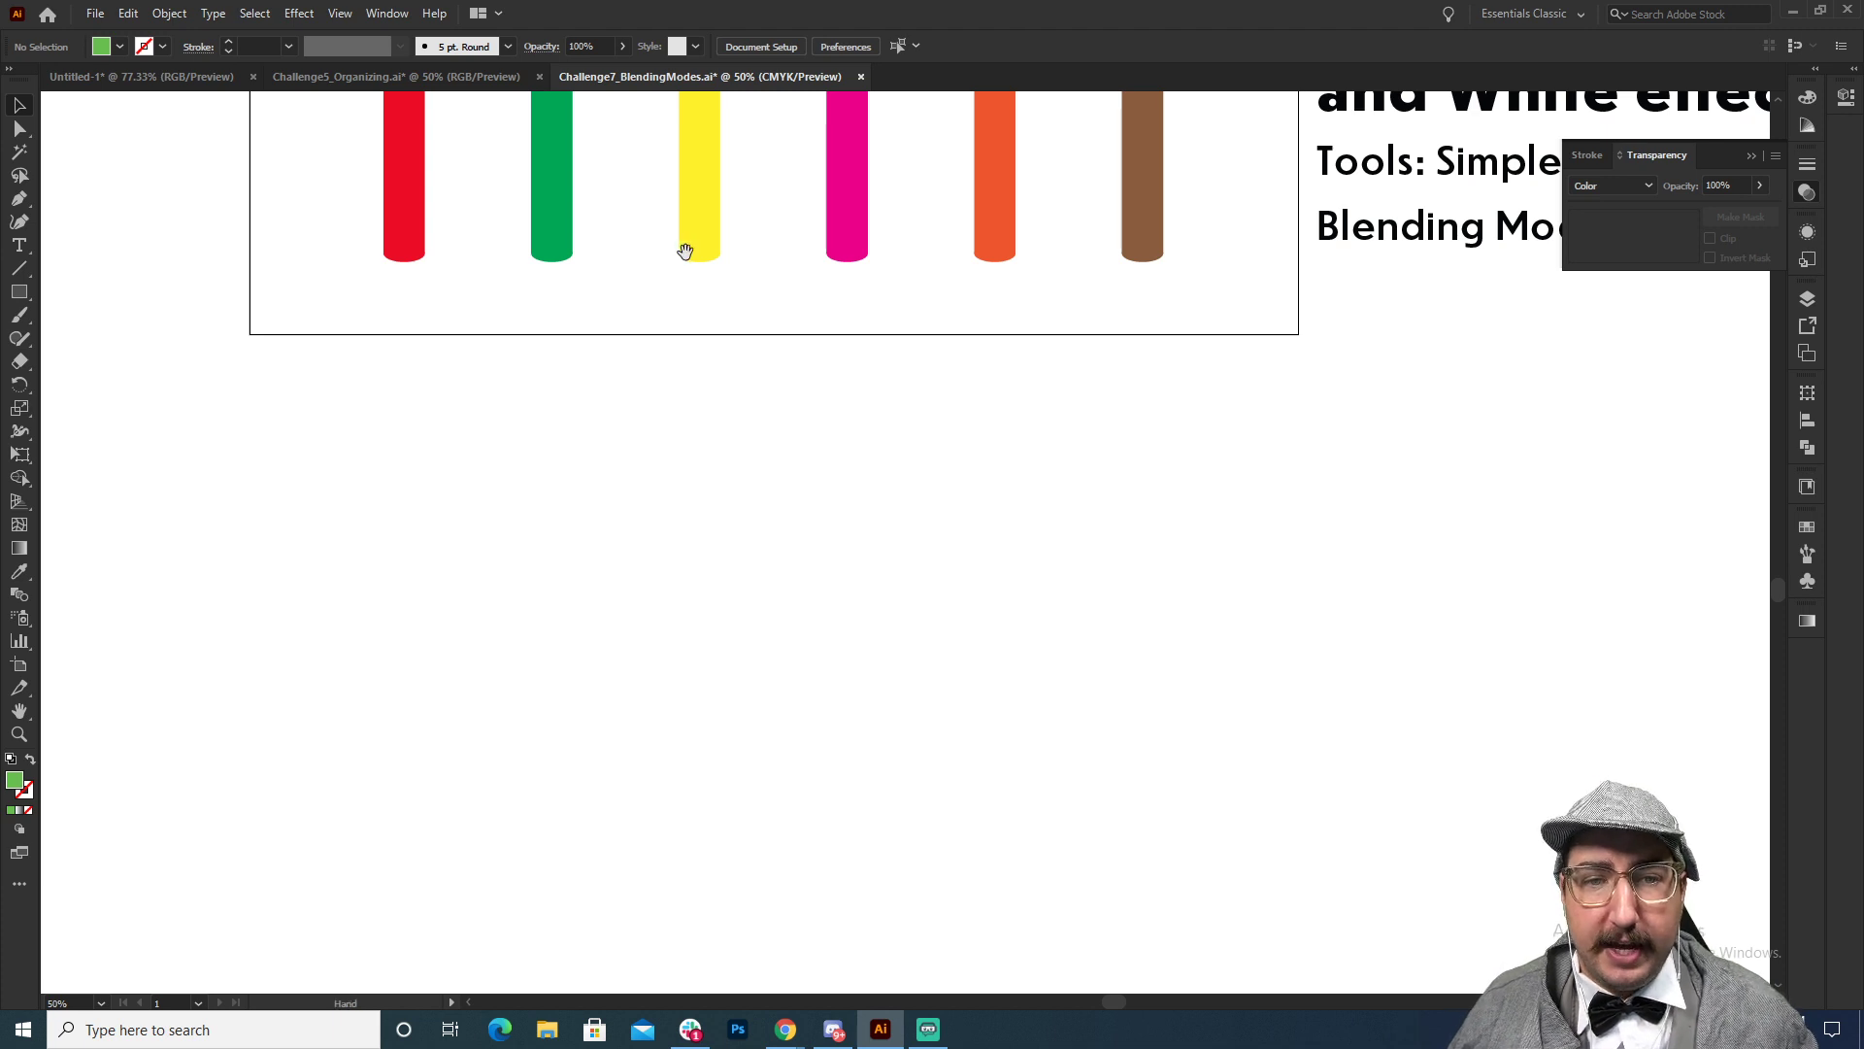
left_click_drag(682, 249, 650, 658)
key("m")
left_click_drag(285, 217, 1154, 561)
left_click(1807, 526)
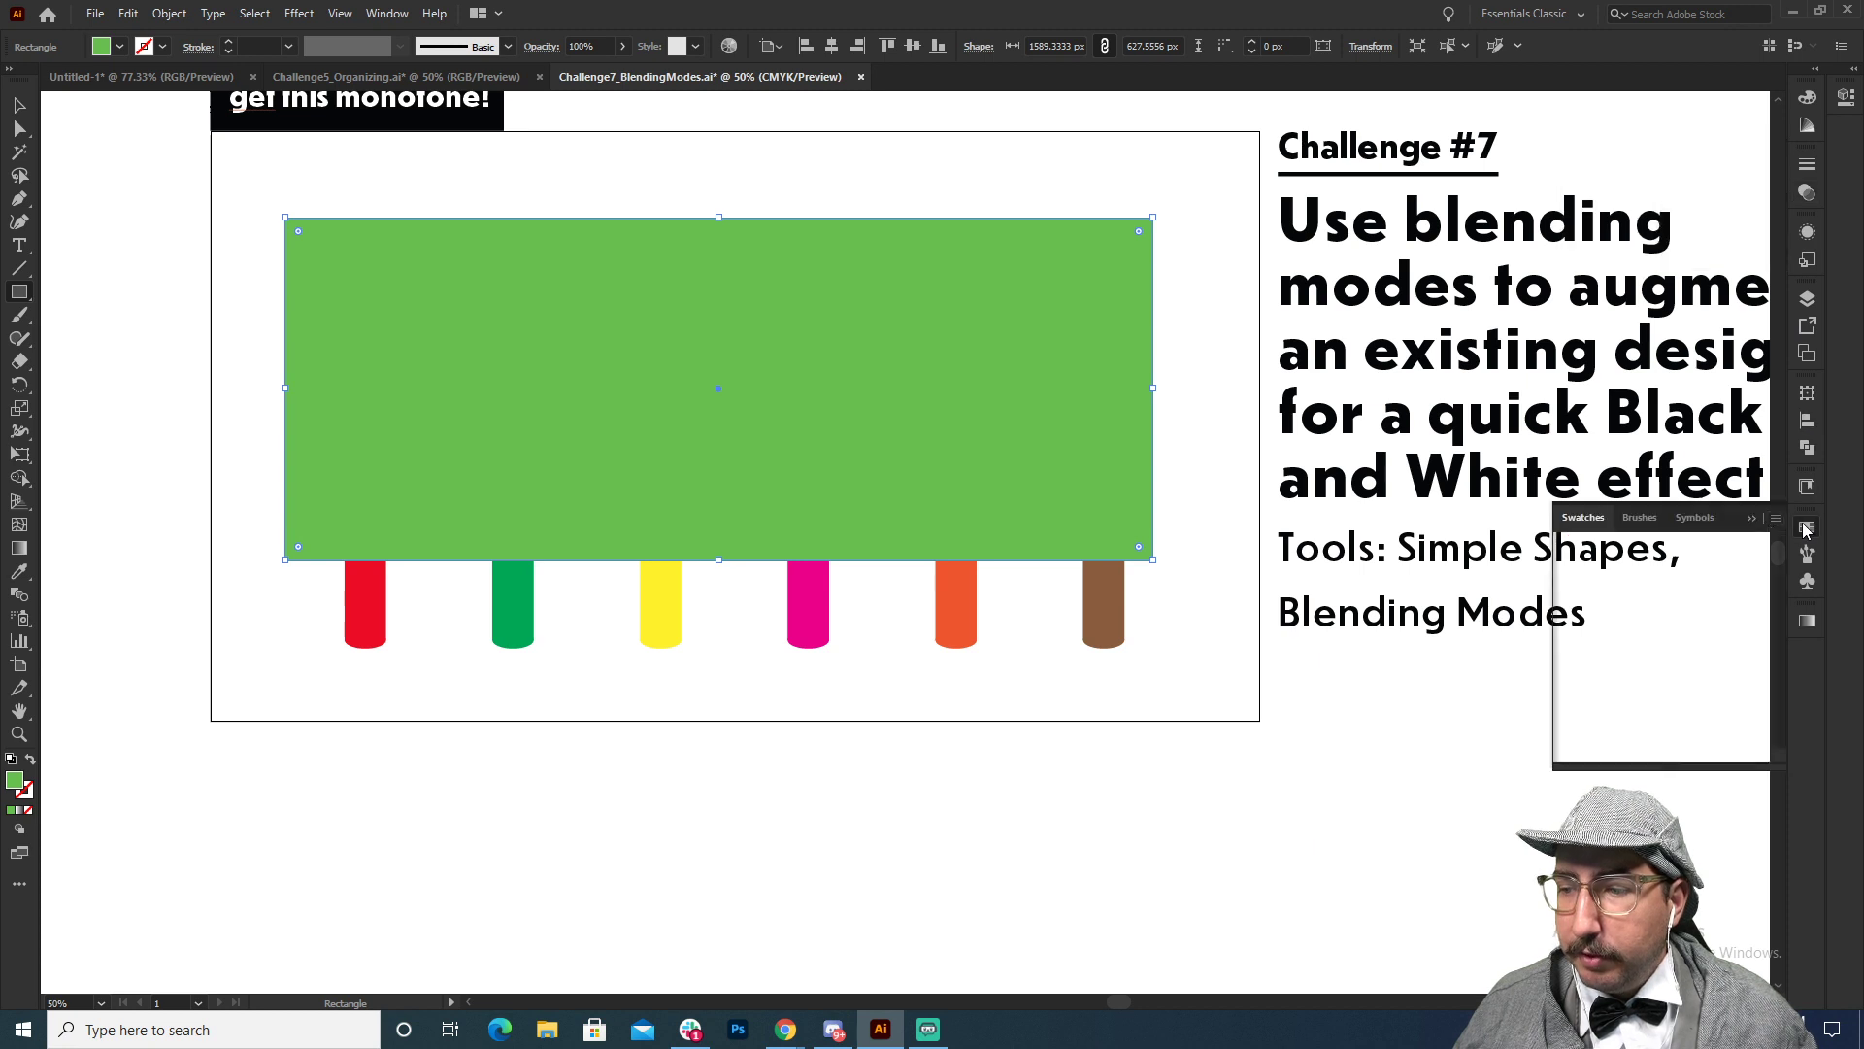
left_click(1662, 587)
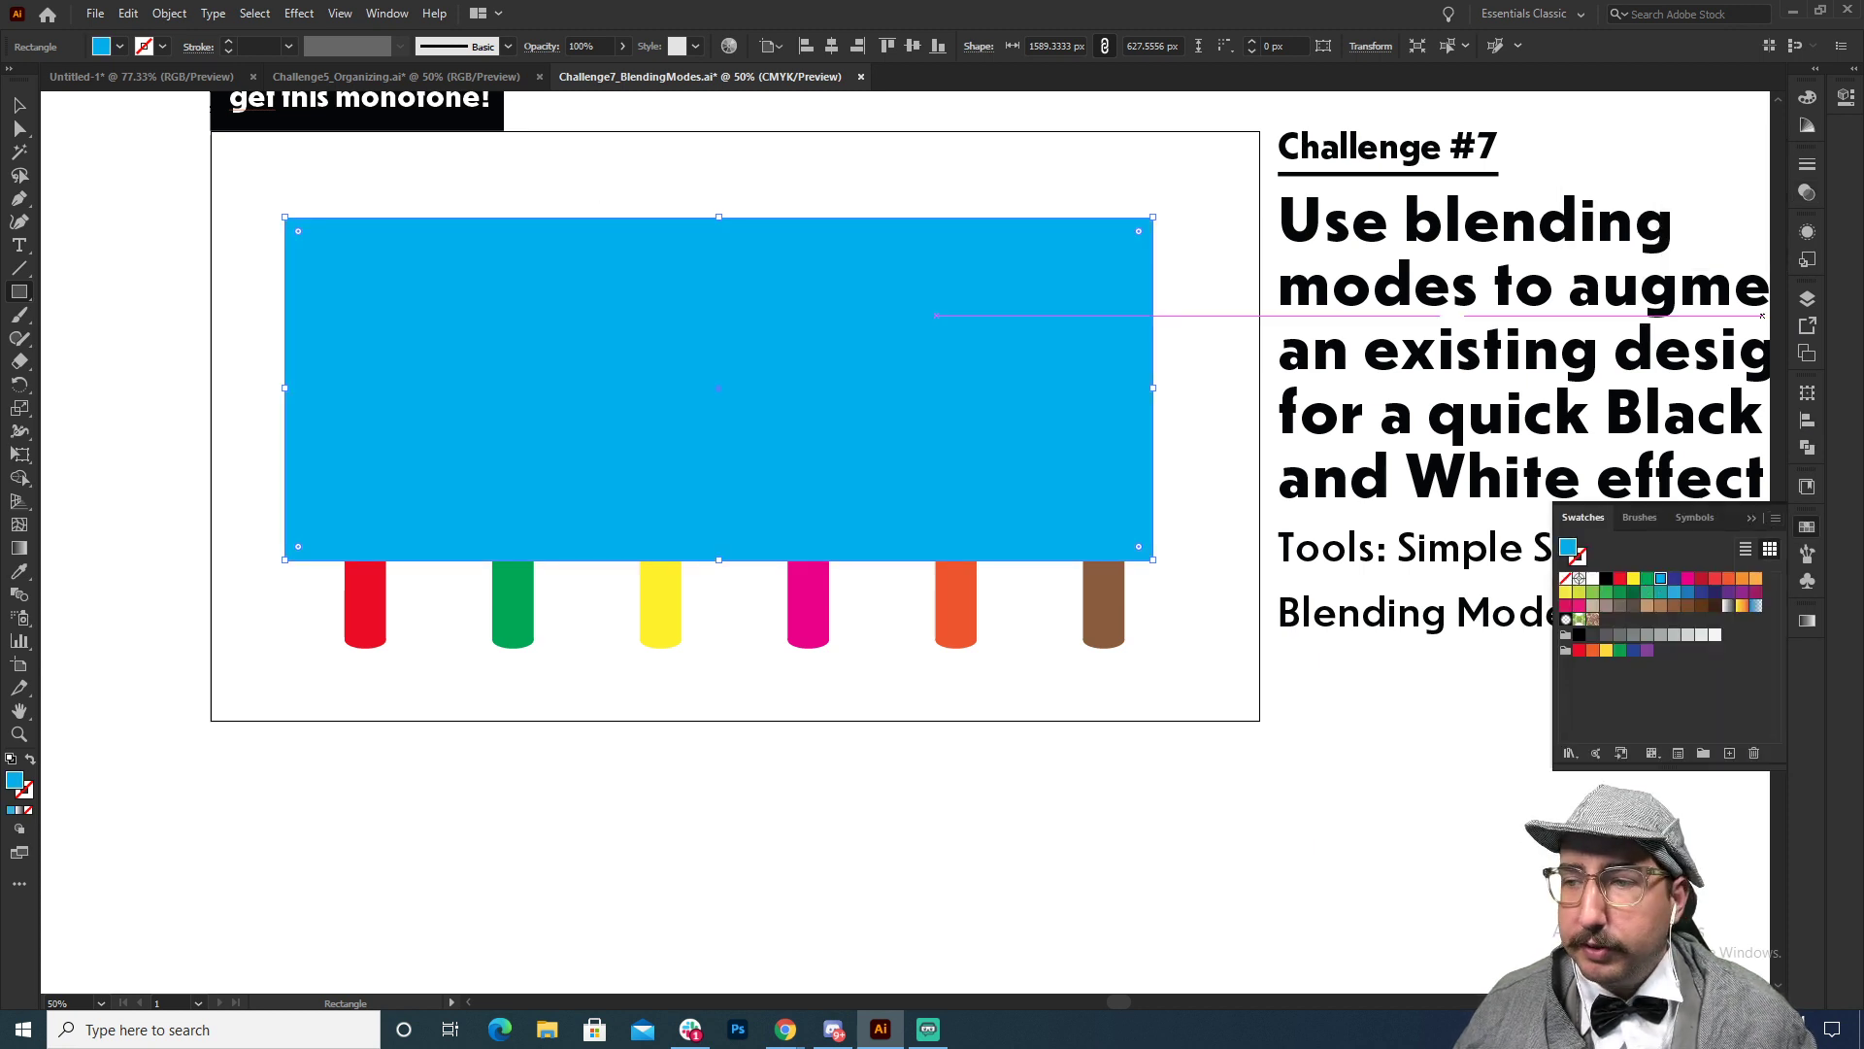
Step: Set the blending mode of the cyan rectangle over the markers to Multiply and deselect it
left_click(1807, 192)
left_click(1612, 185)
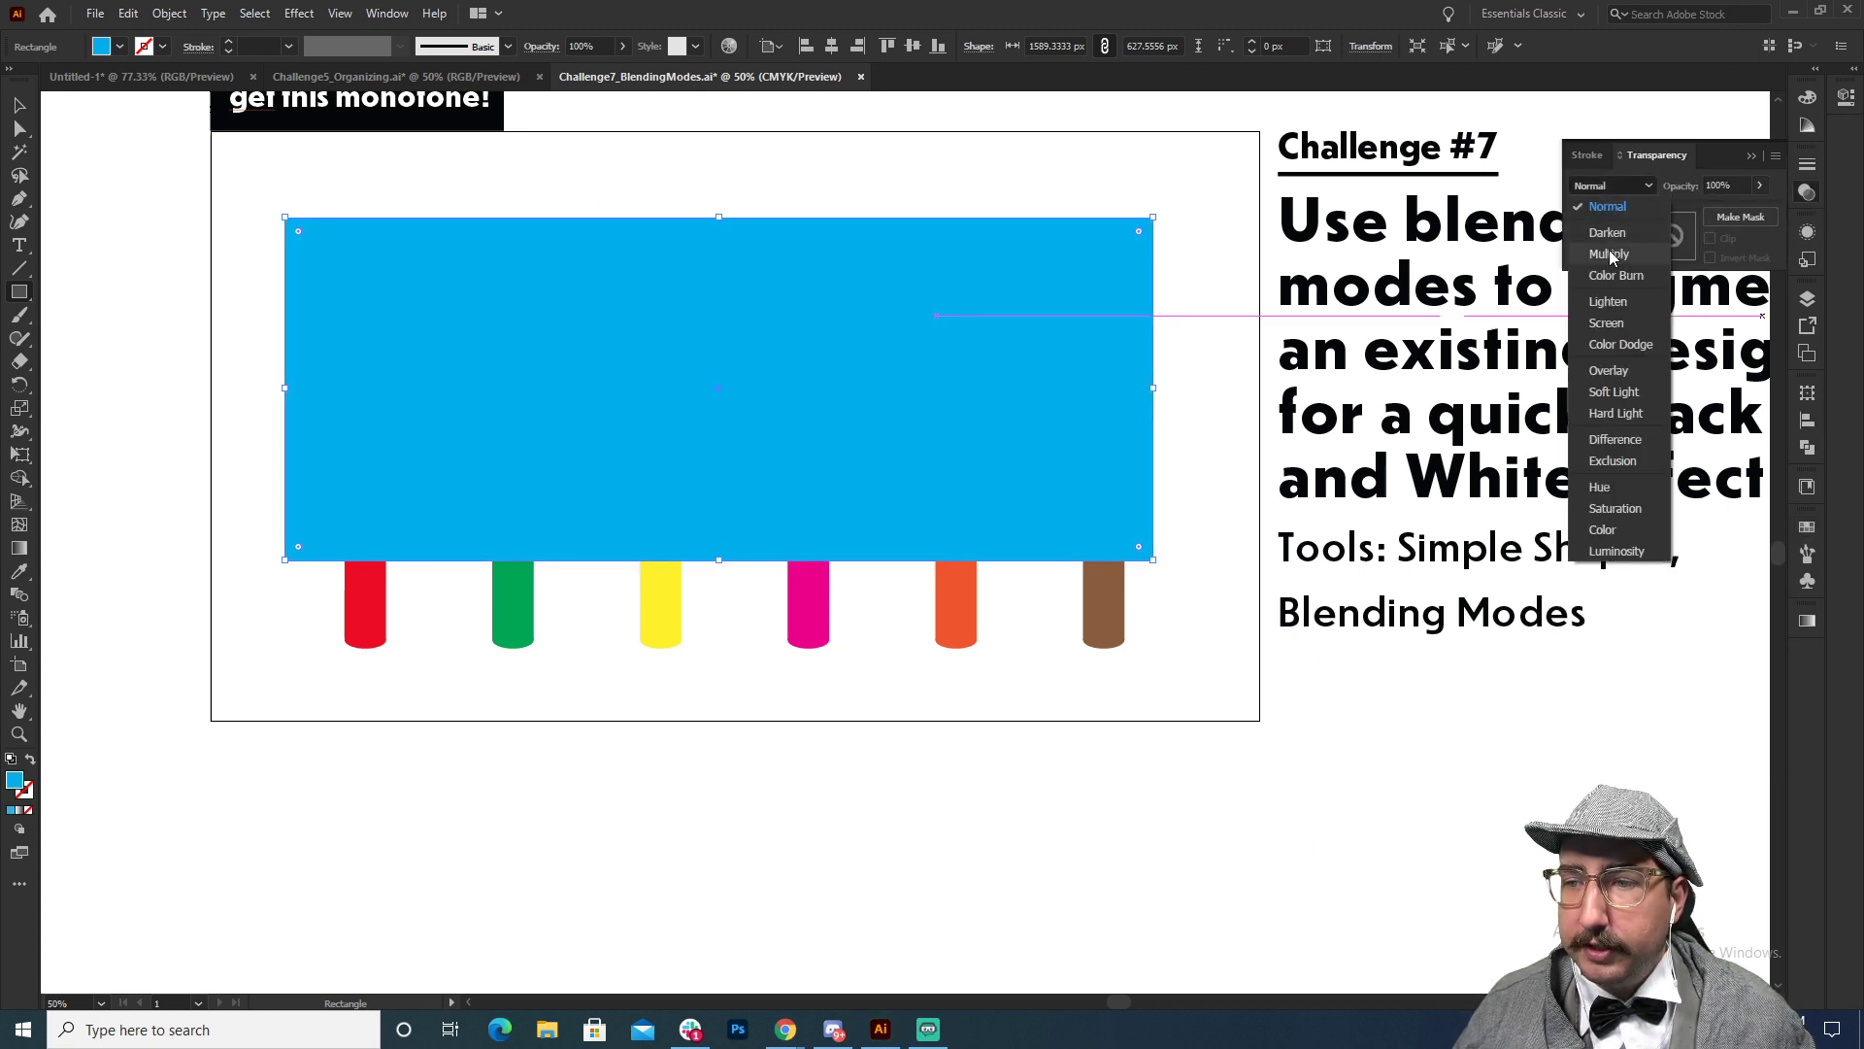
left_click(1606, 242)
key("v")
left_click(488, 182)
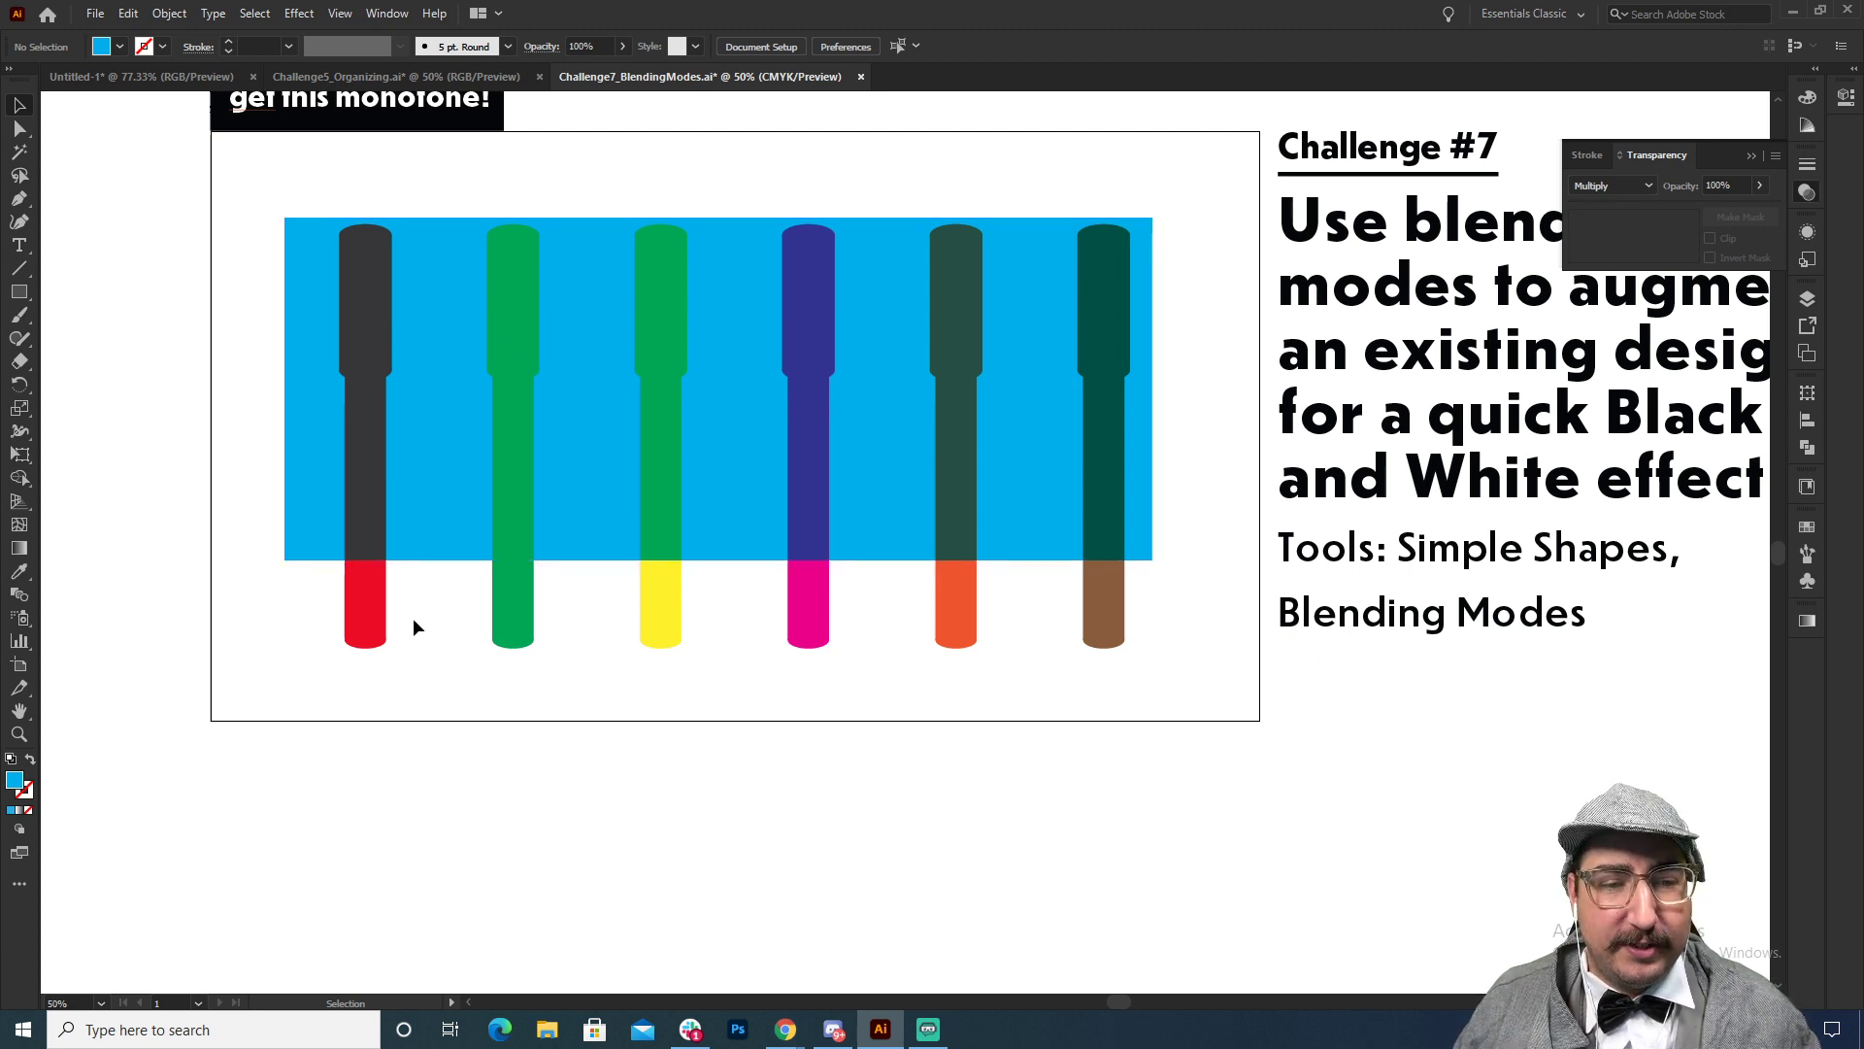
Step: Create a roughly square area text frame with placeholder text in the empty space below the markers' artboard
key("z")
left_click(437, 595)
left_click(845, 450)
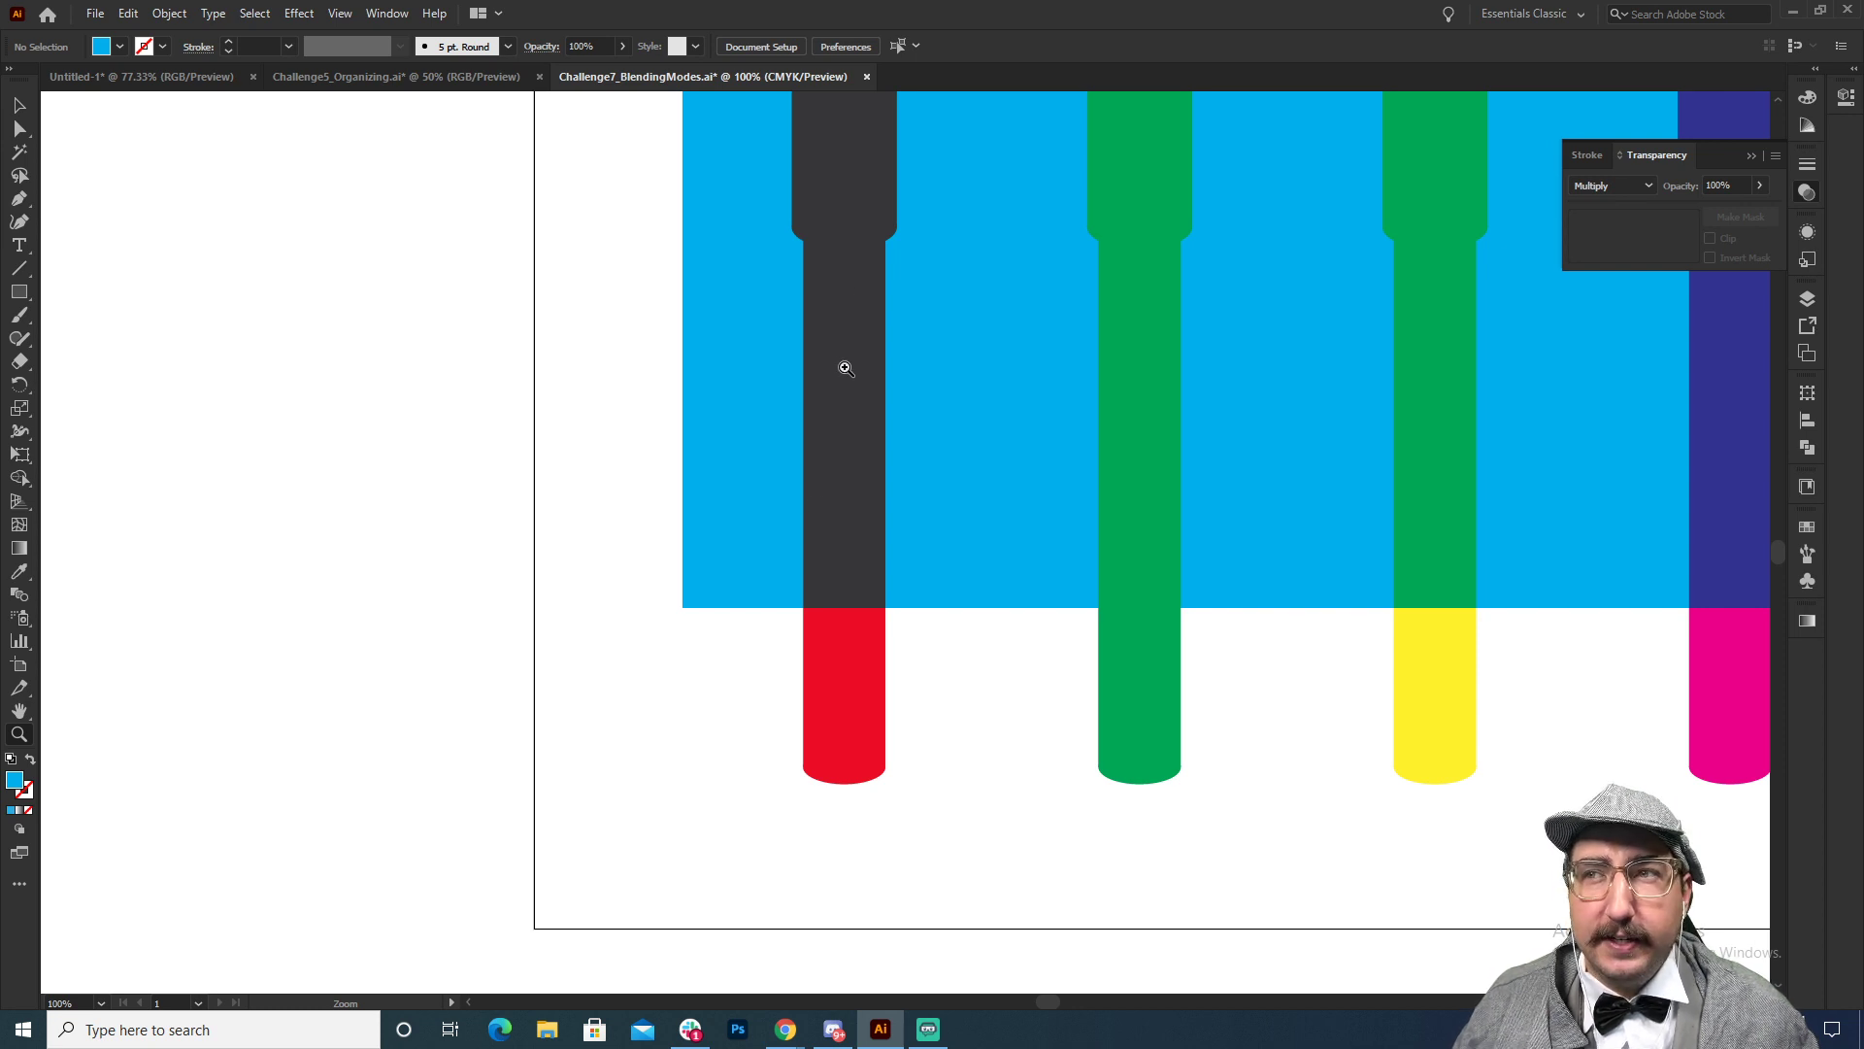
left_click(874, 495, "alt")
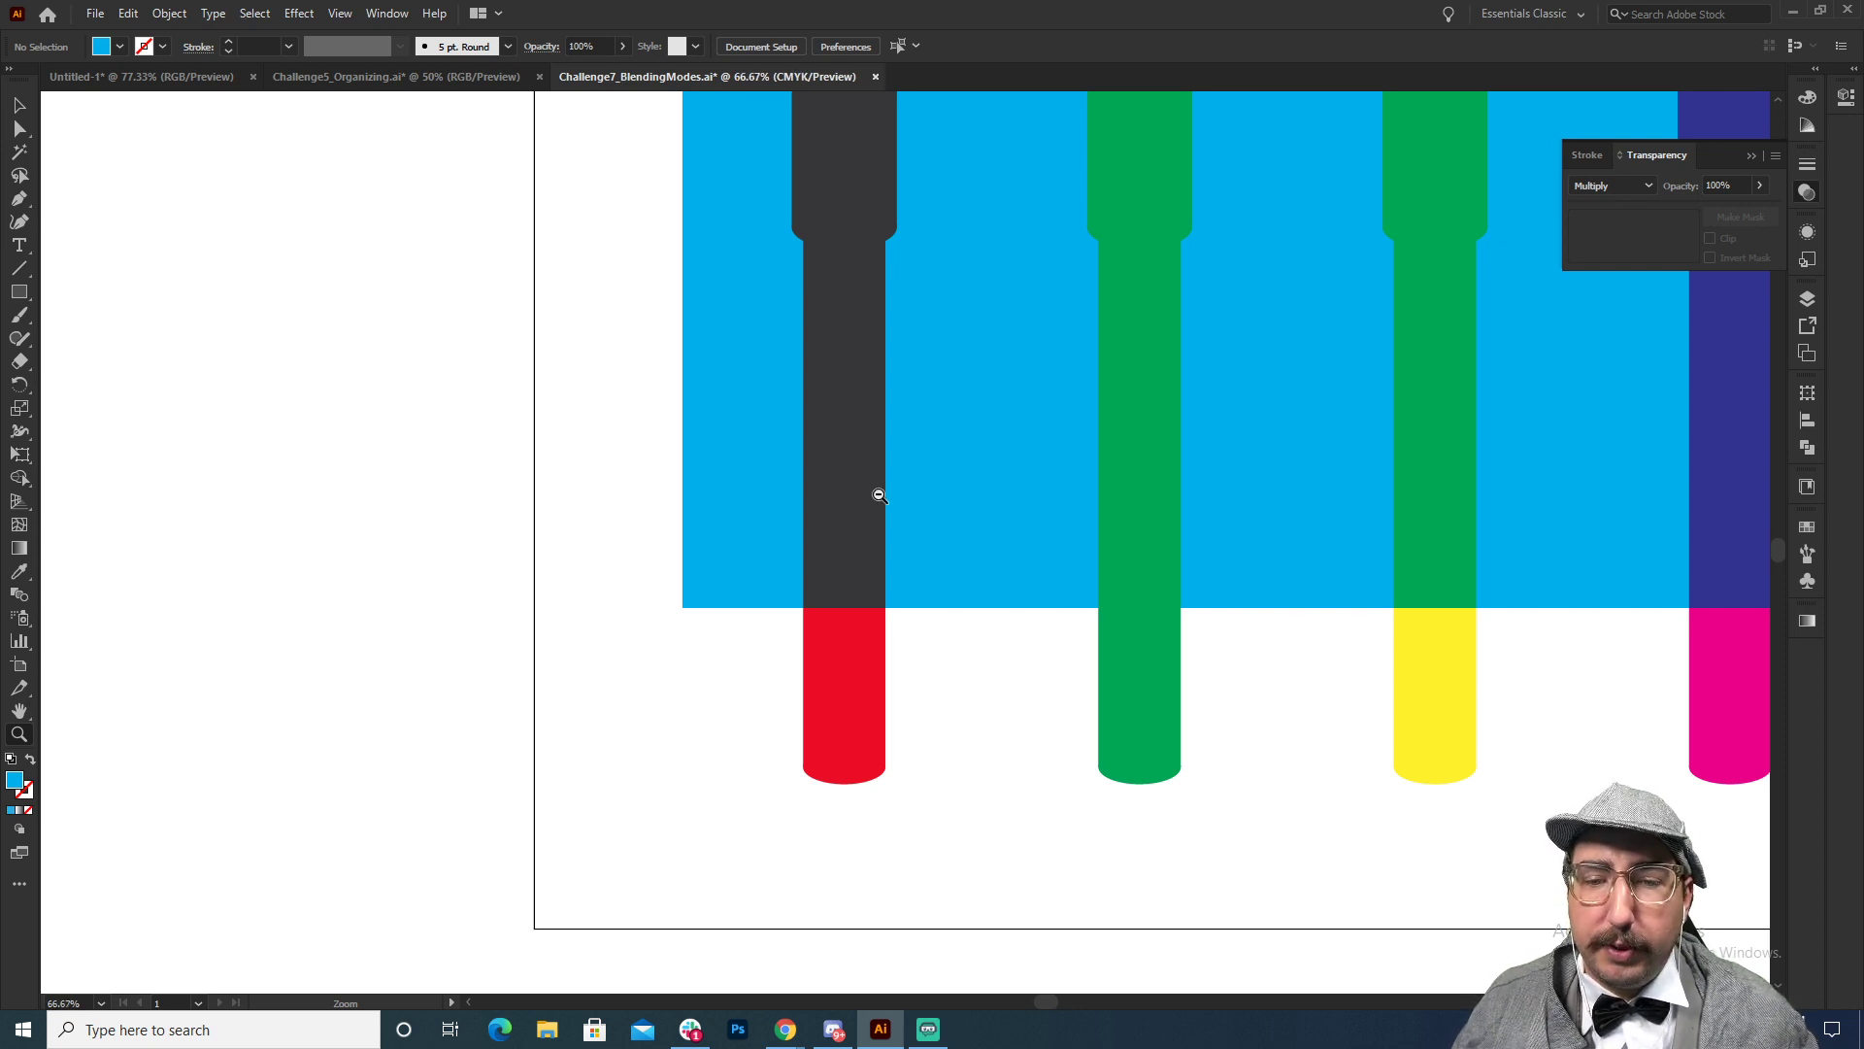
left_click(879, 495, "alt")
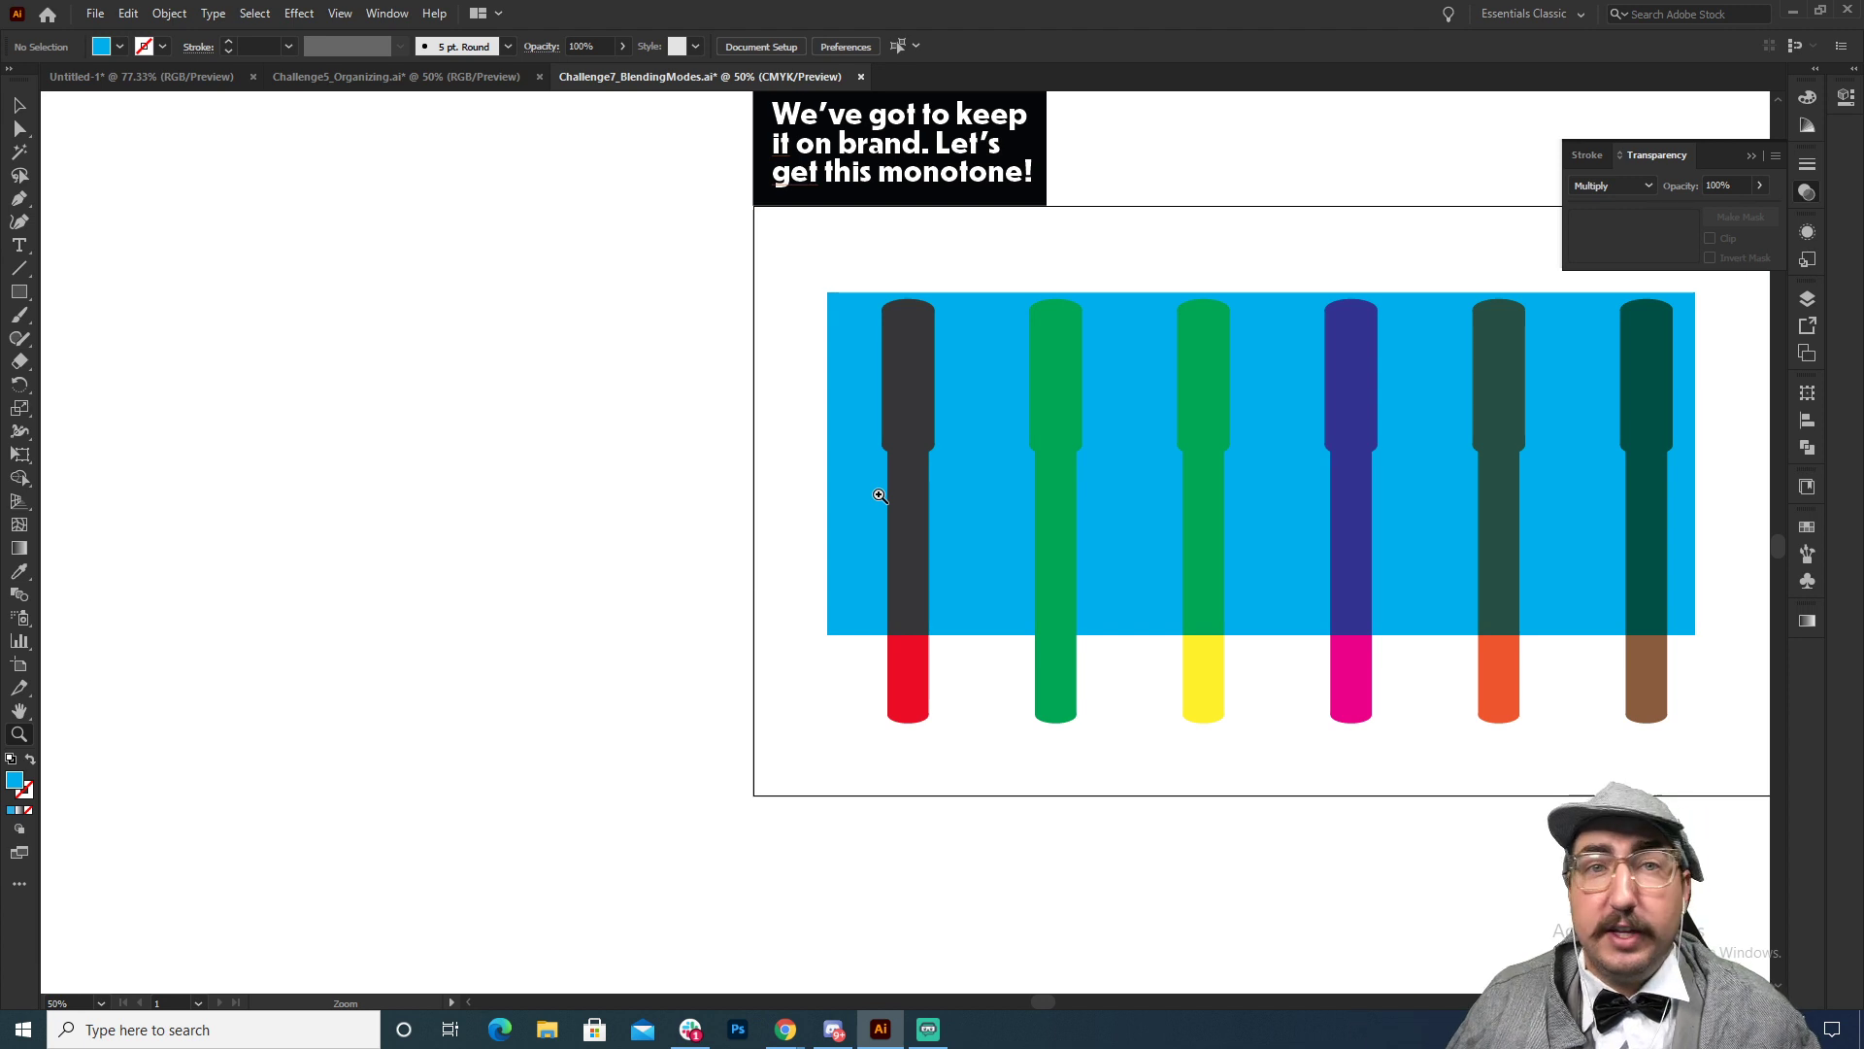
left_click_drag(879, 495, 666, 363)
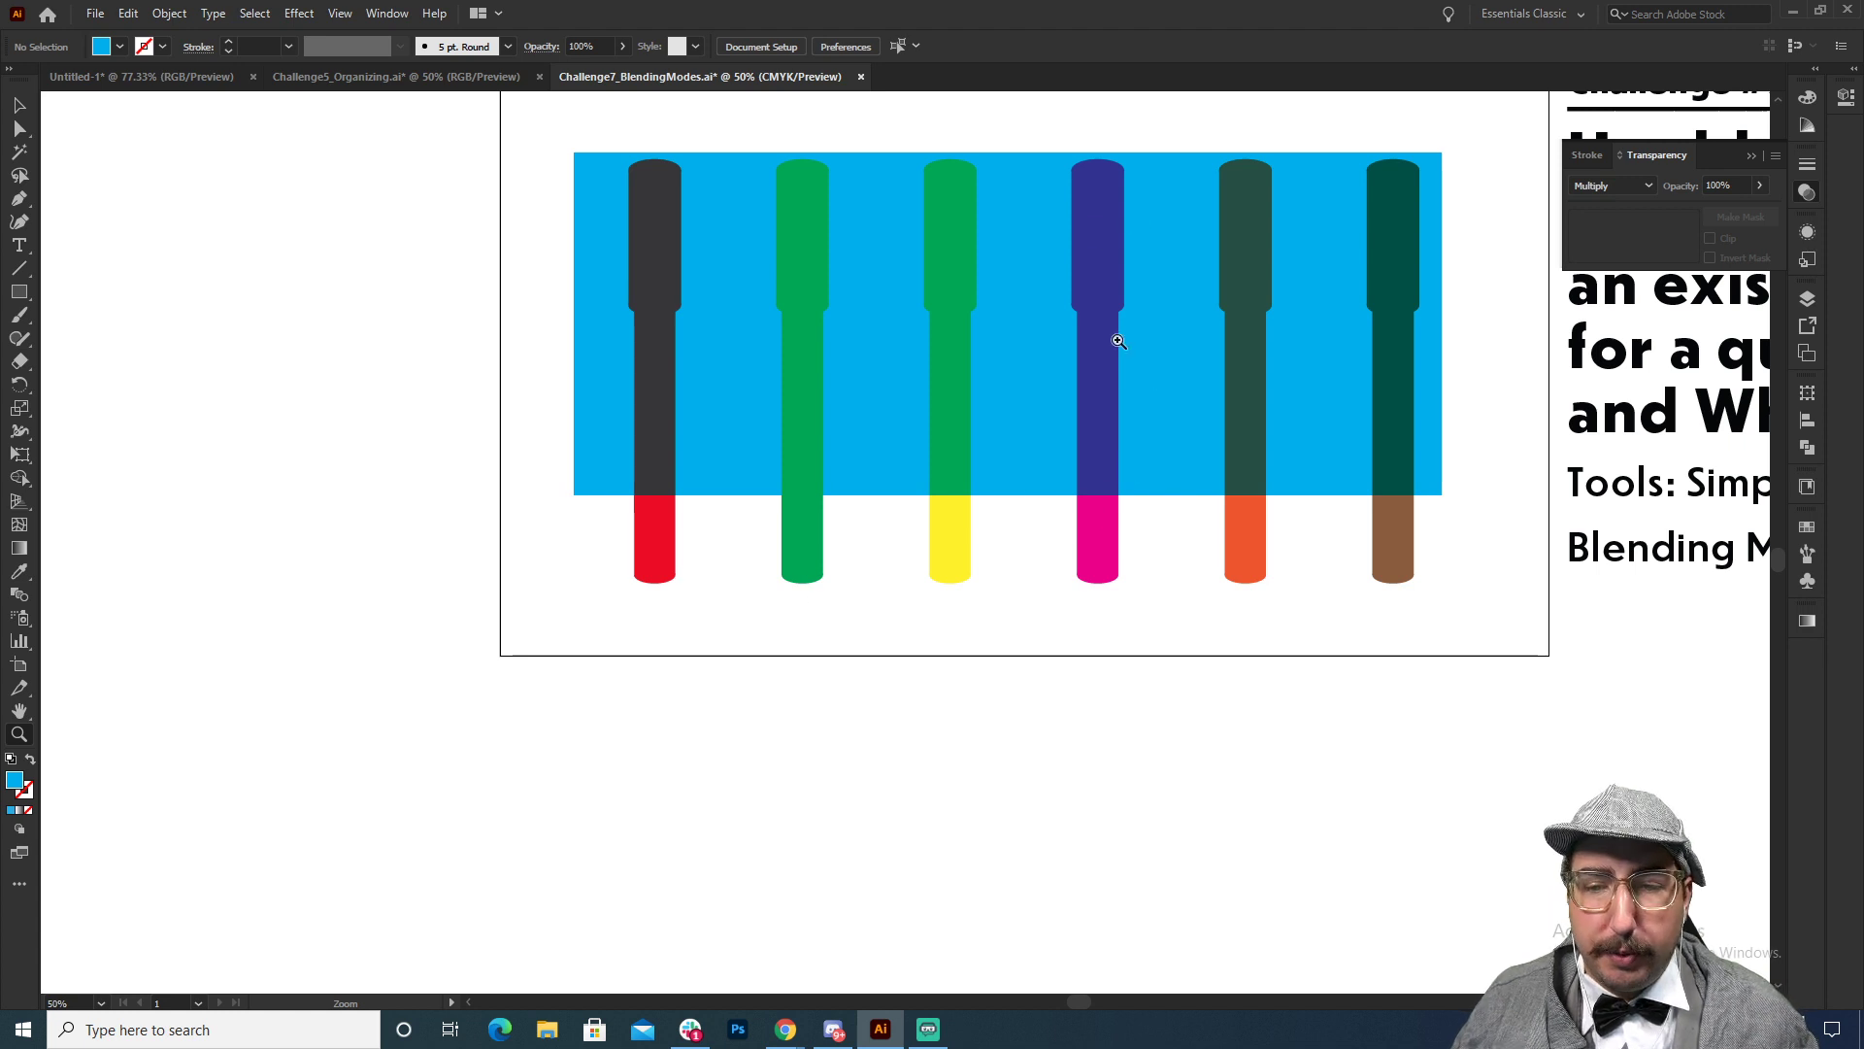
left_click_drag(682, 742, 640, 308)
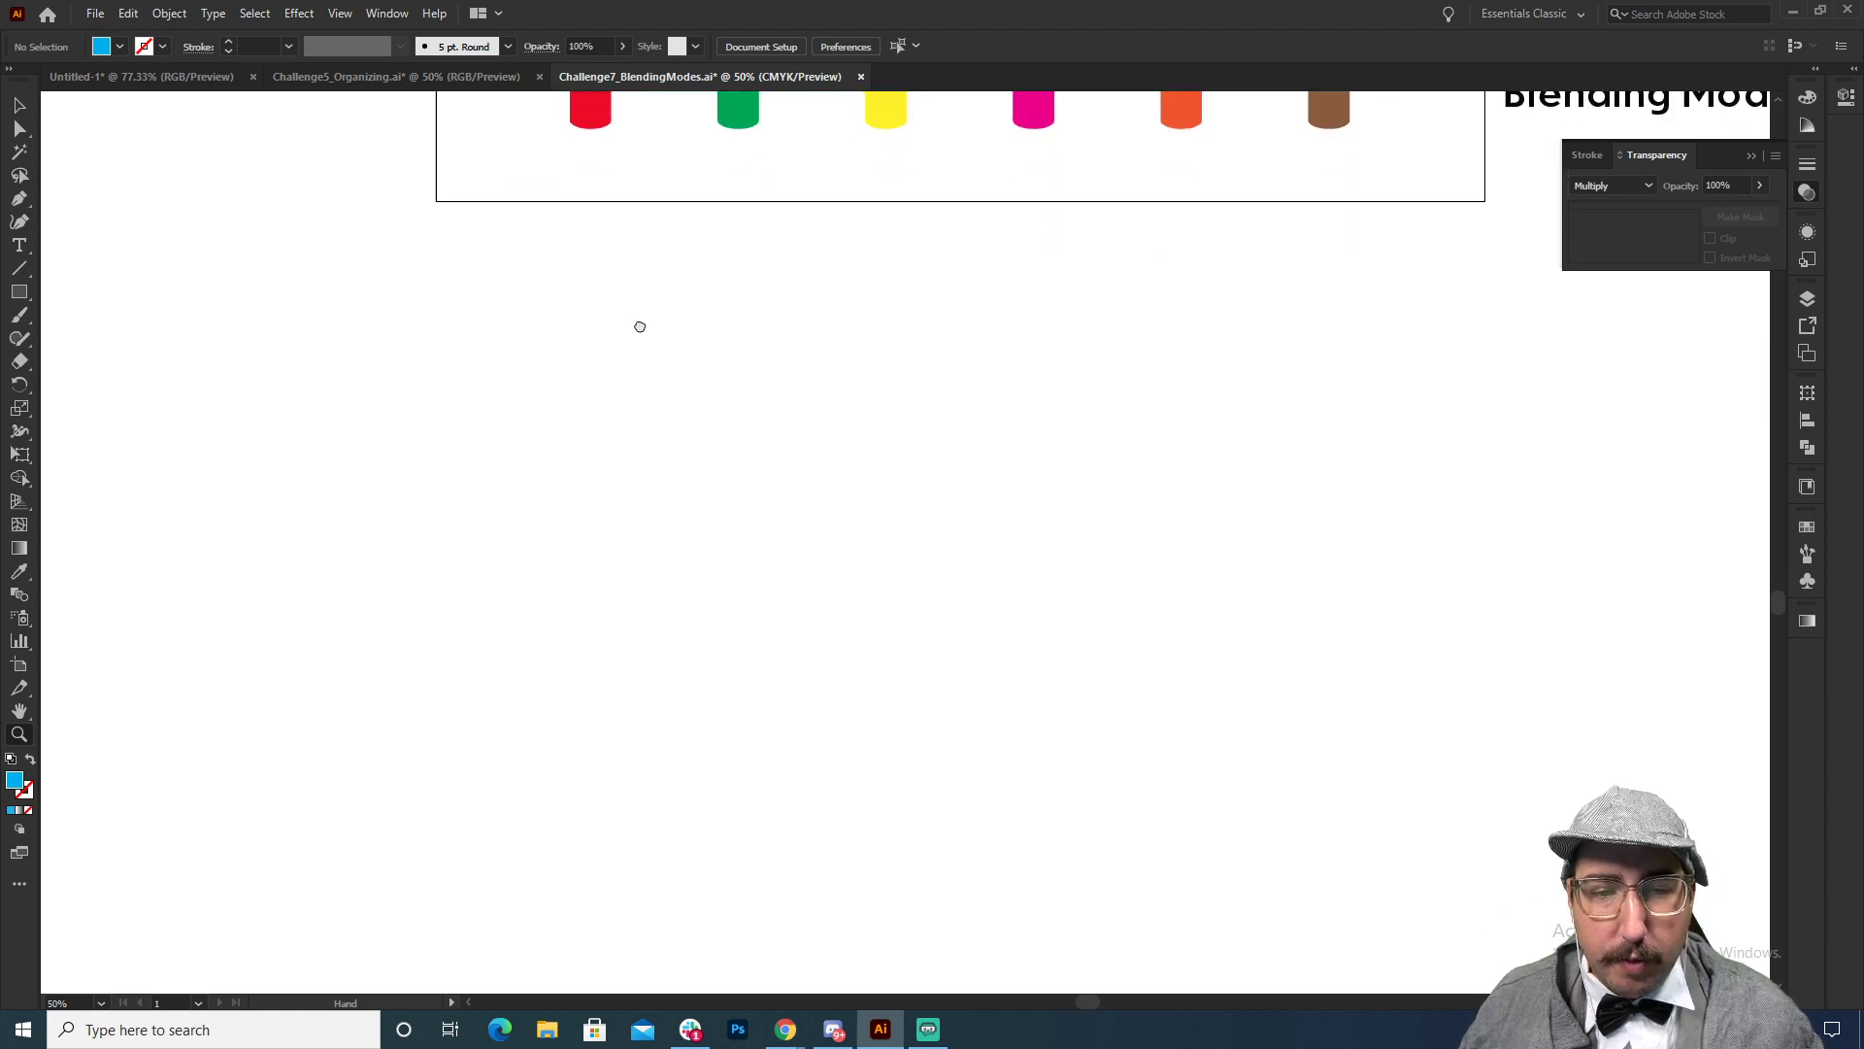
key("t")
left_click_drag(525, 280, 1014, 797)
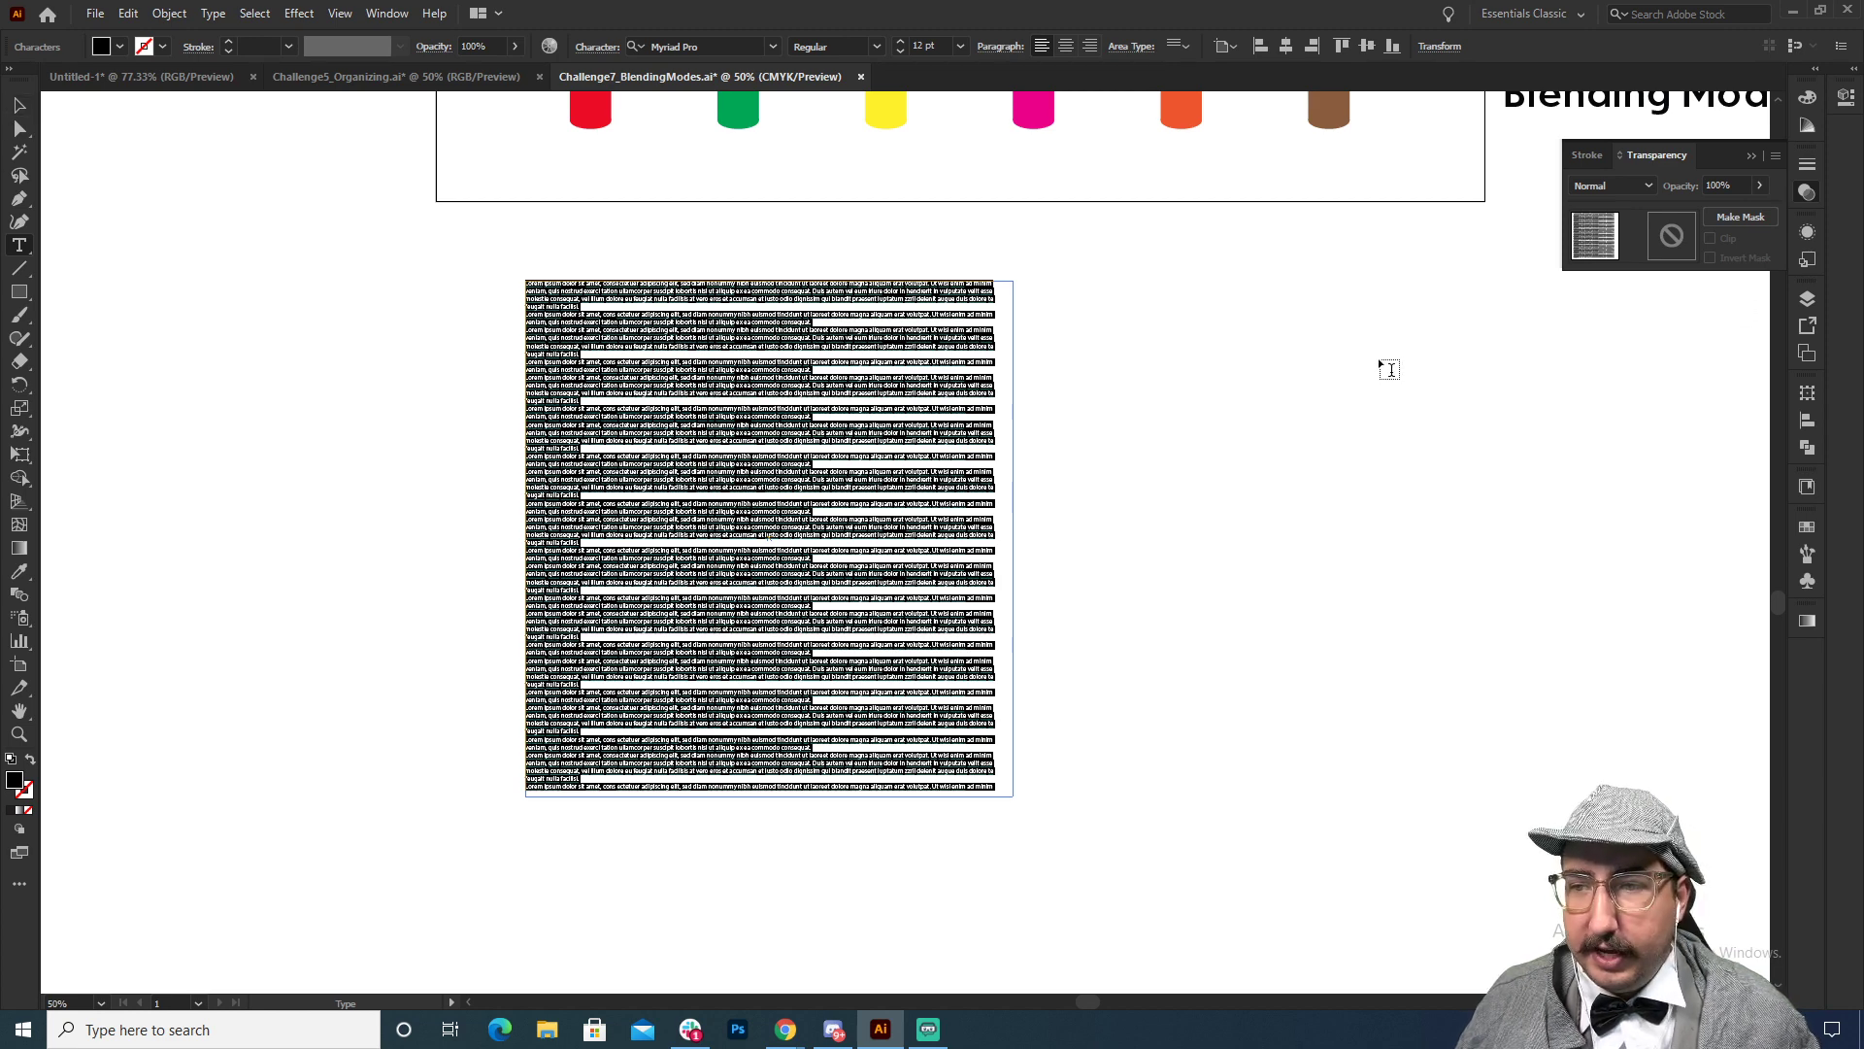
Step: Set the placeholder text's font size to 40 pt and deselect the text frame
key("ctrl+t")
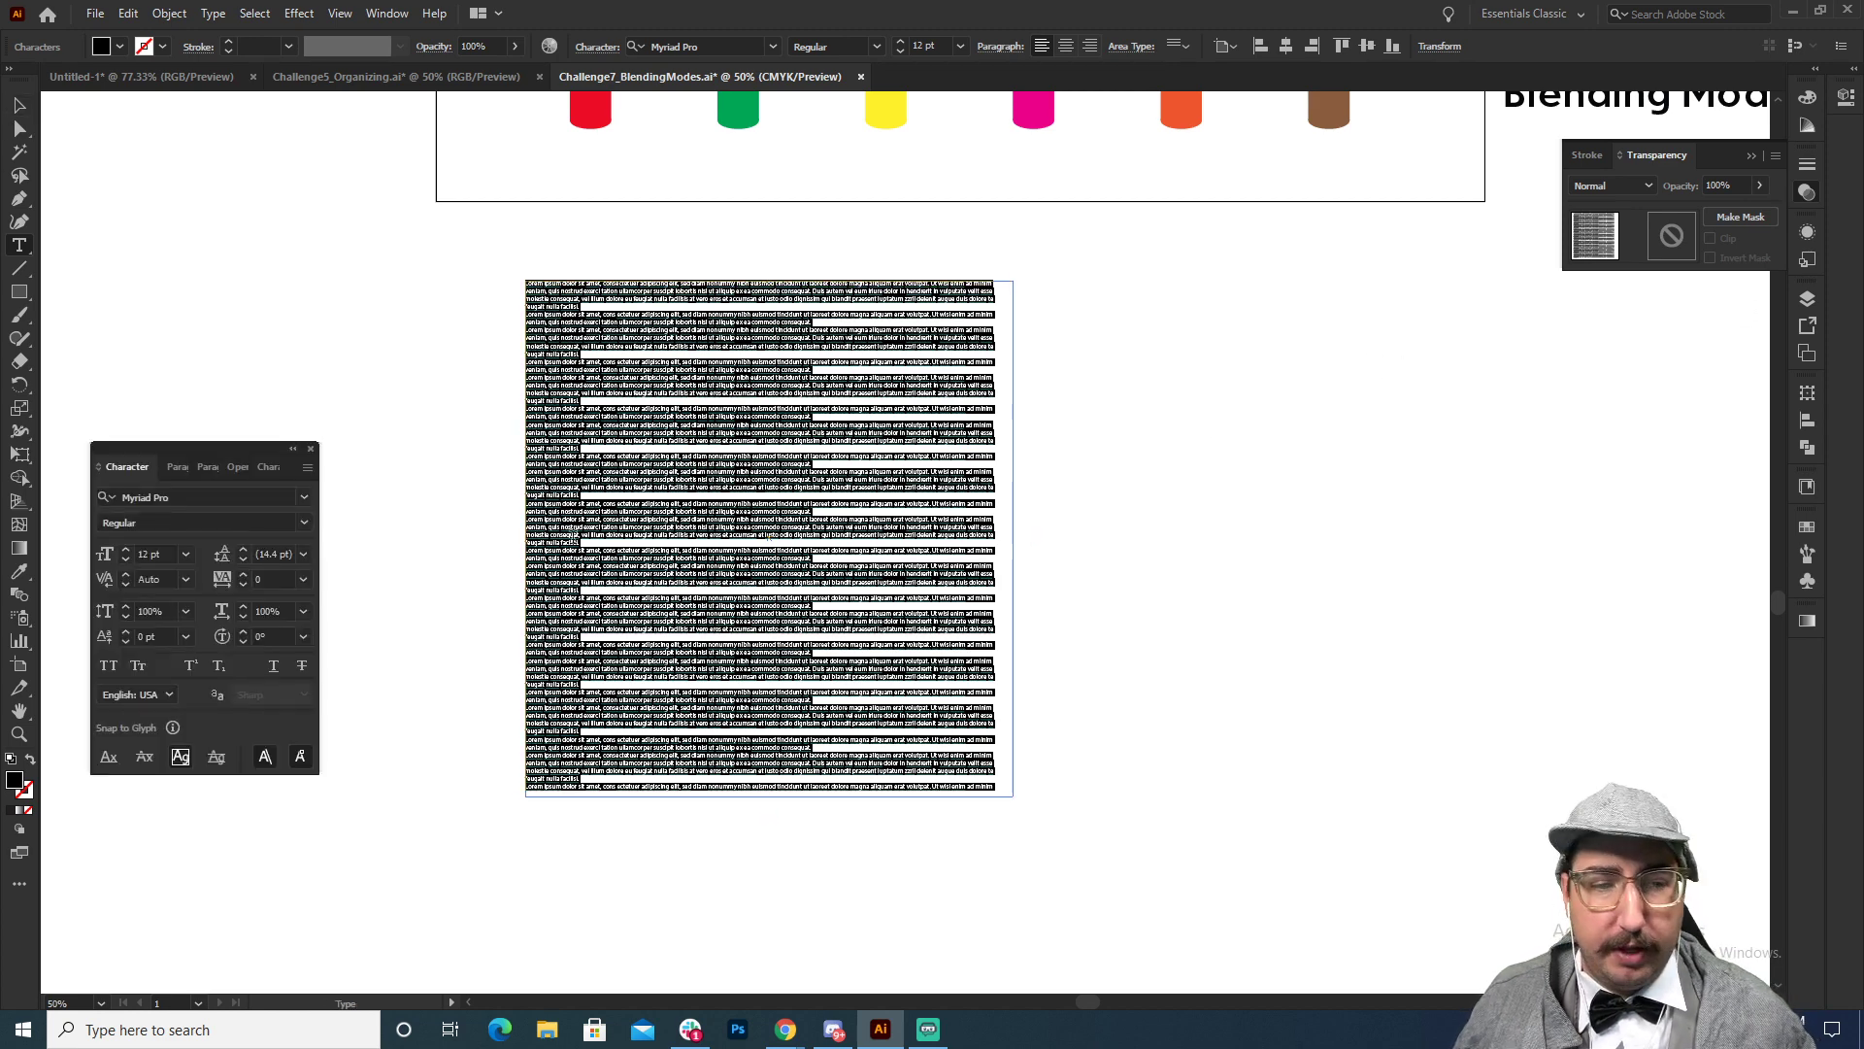
left_click(145, 554)
type("20")
key("Return")
type("40")
key("Return")
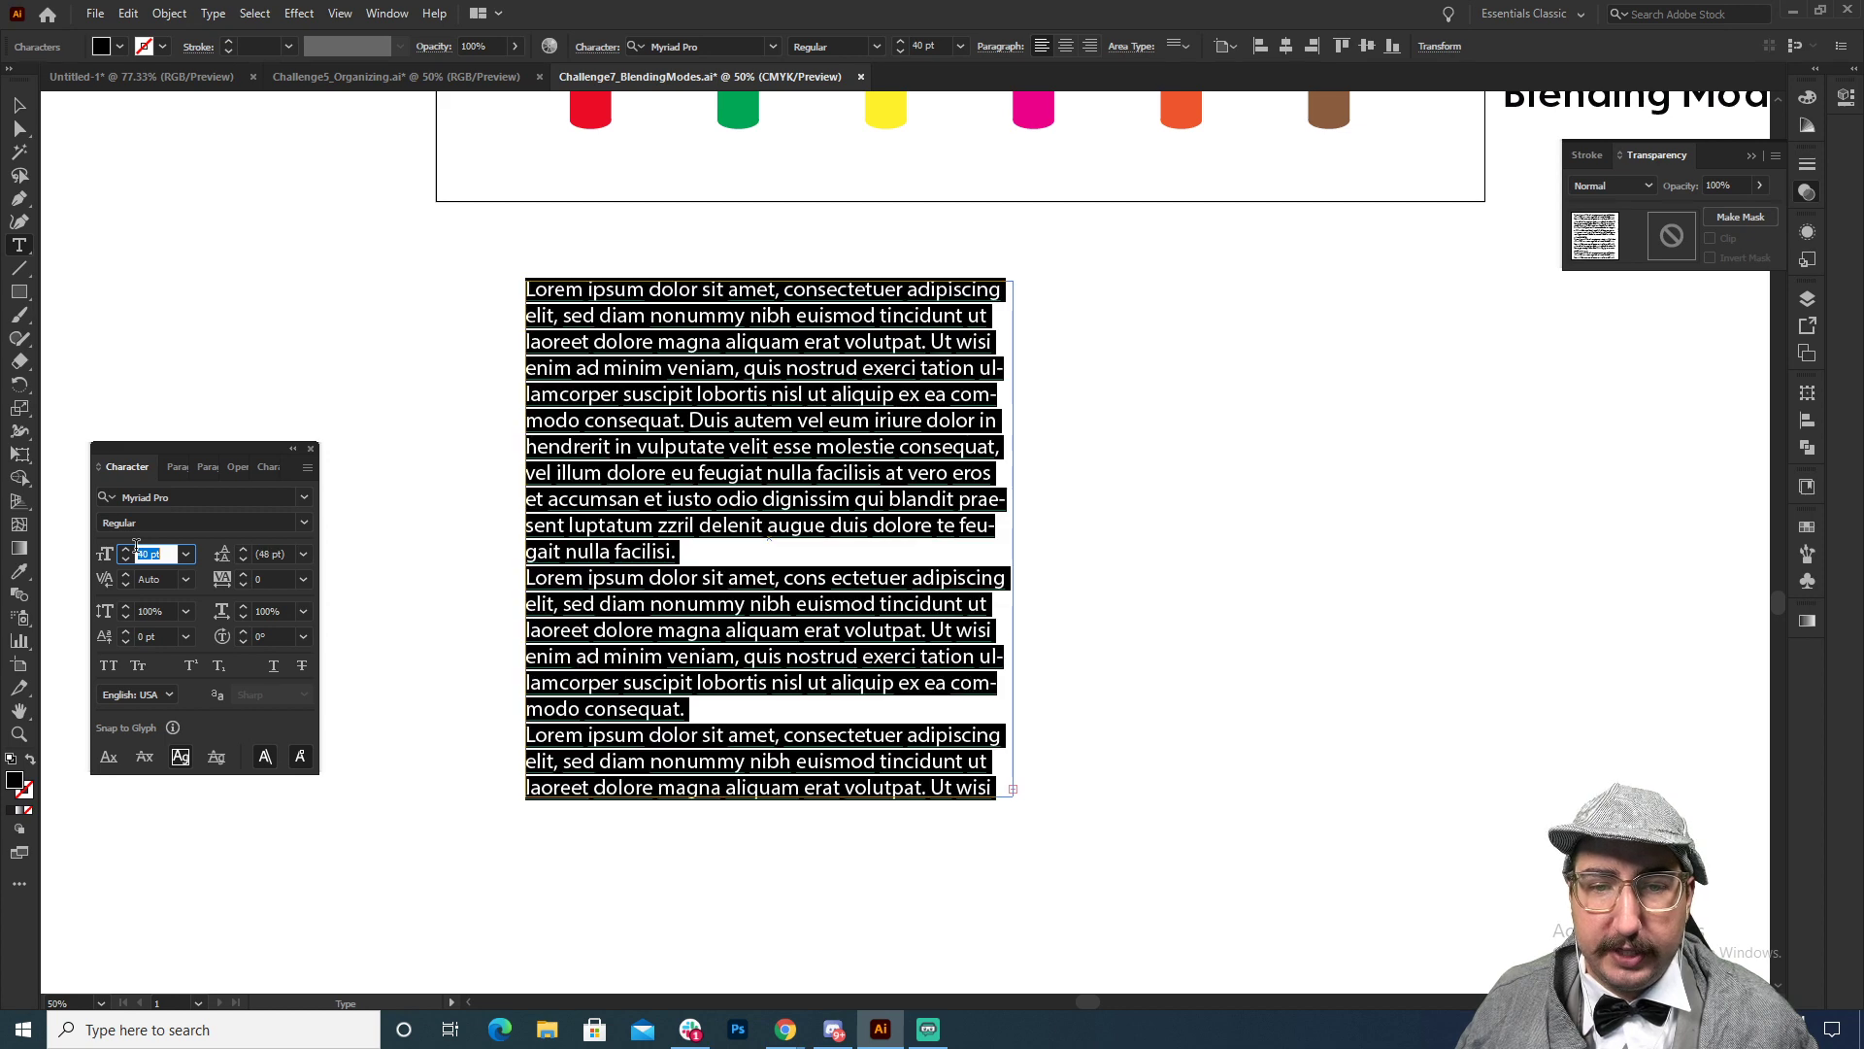
key("Escape")
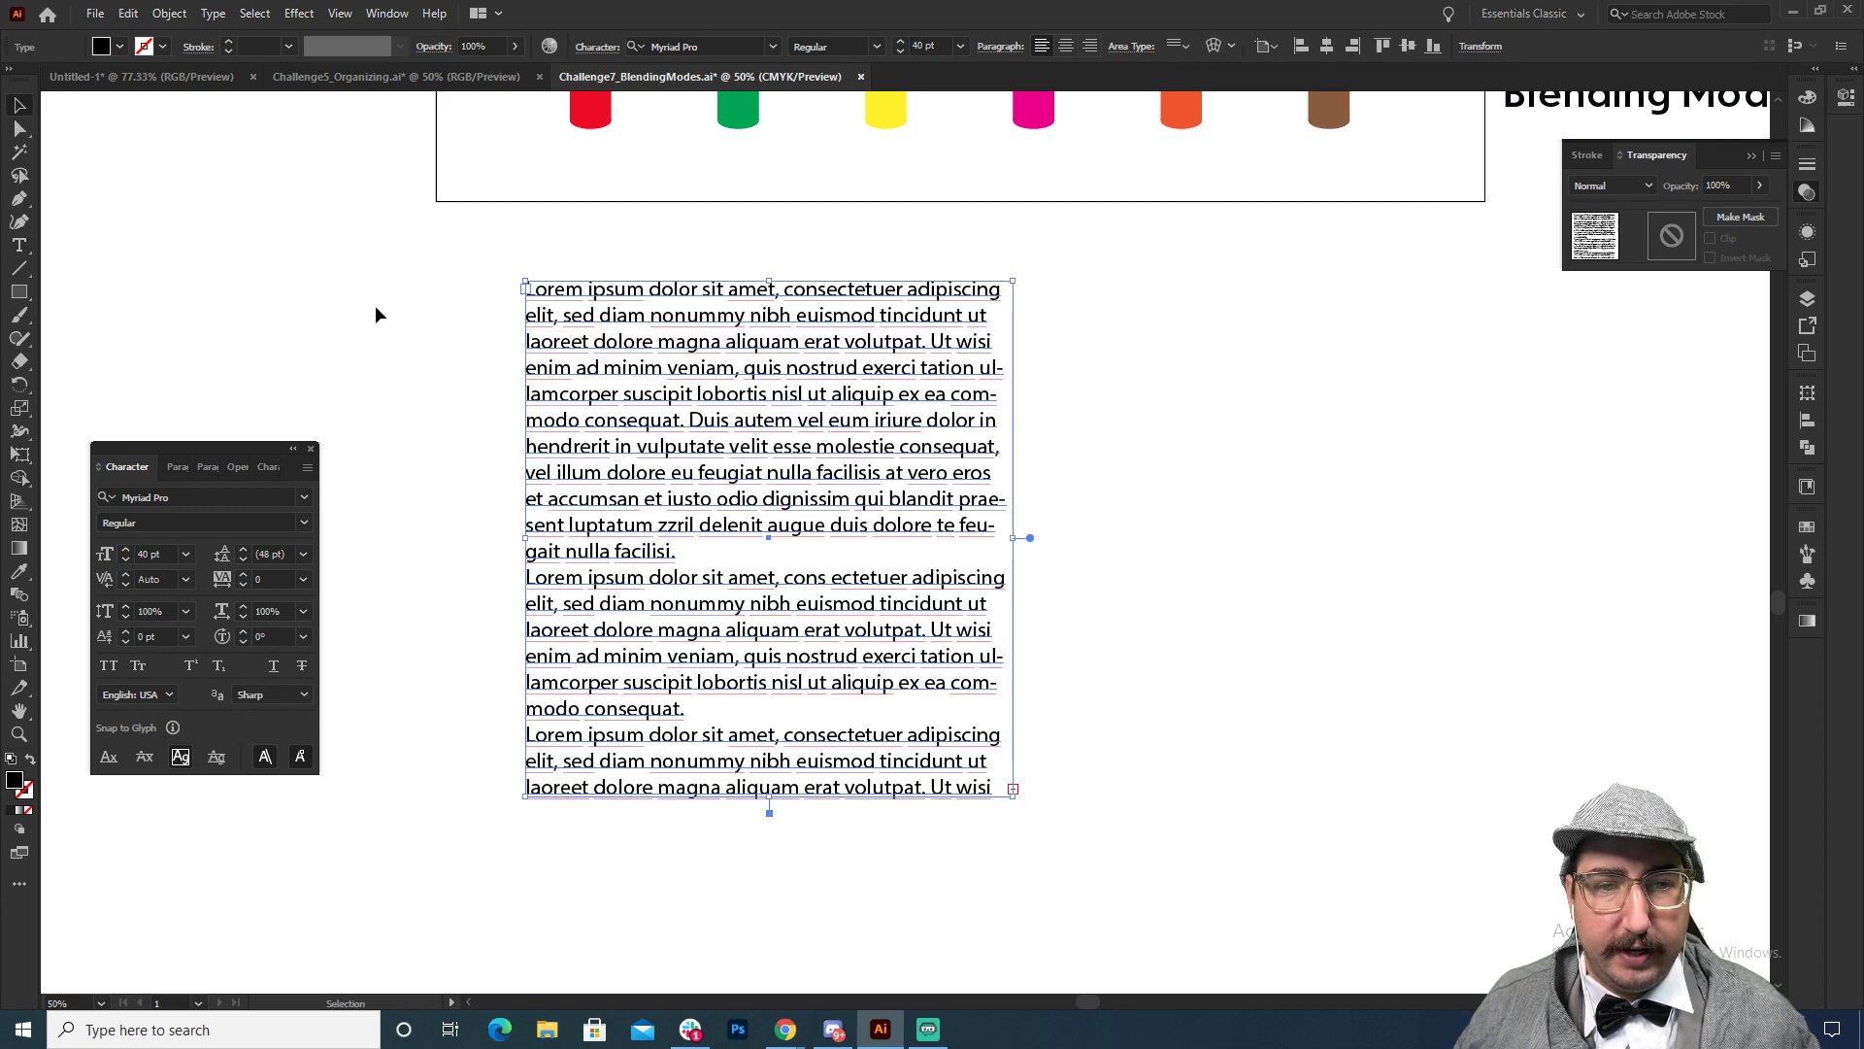
left_click(480, 354)
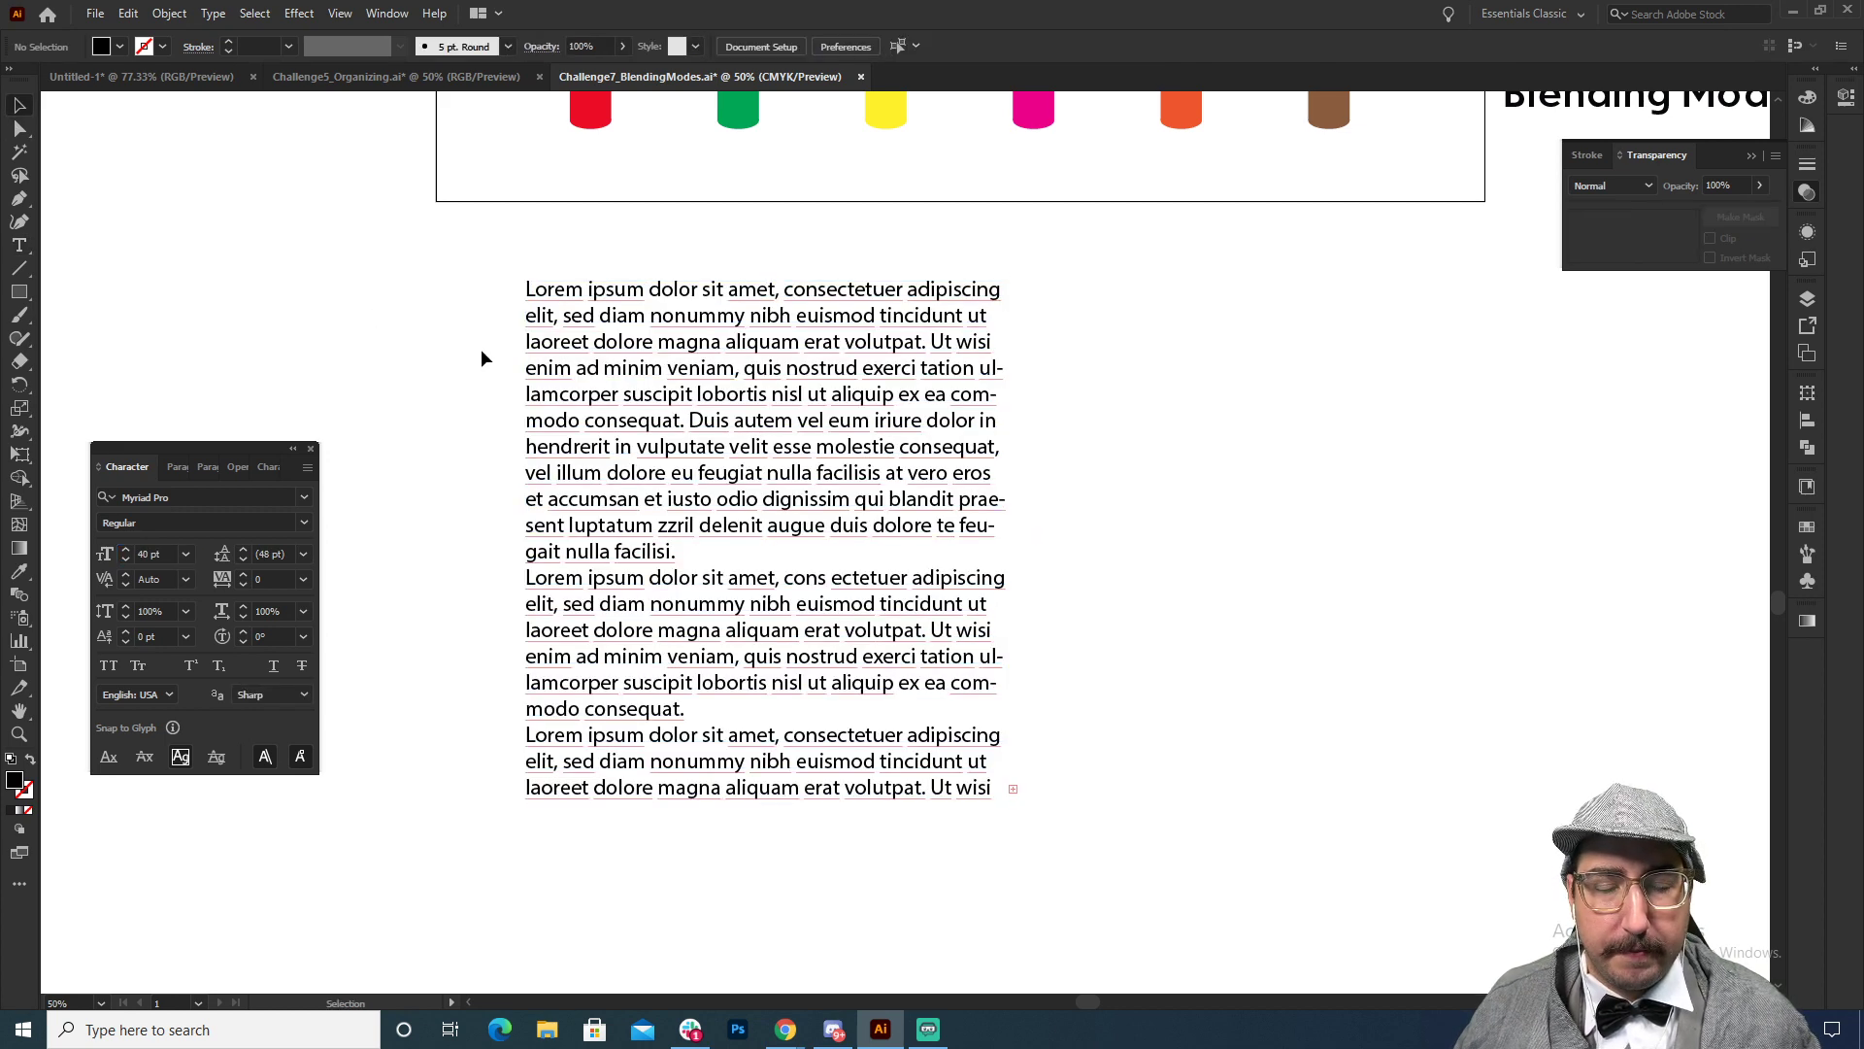
left_click(637, 351)
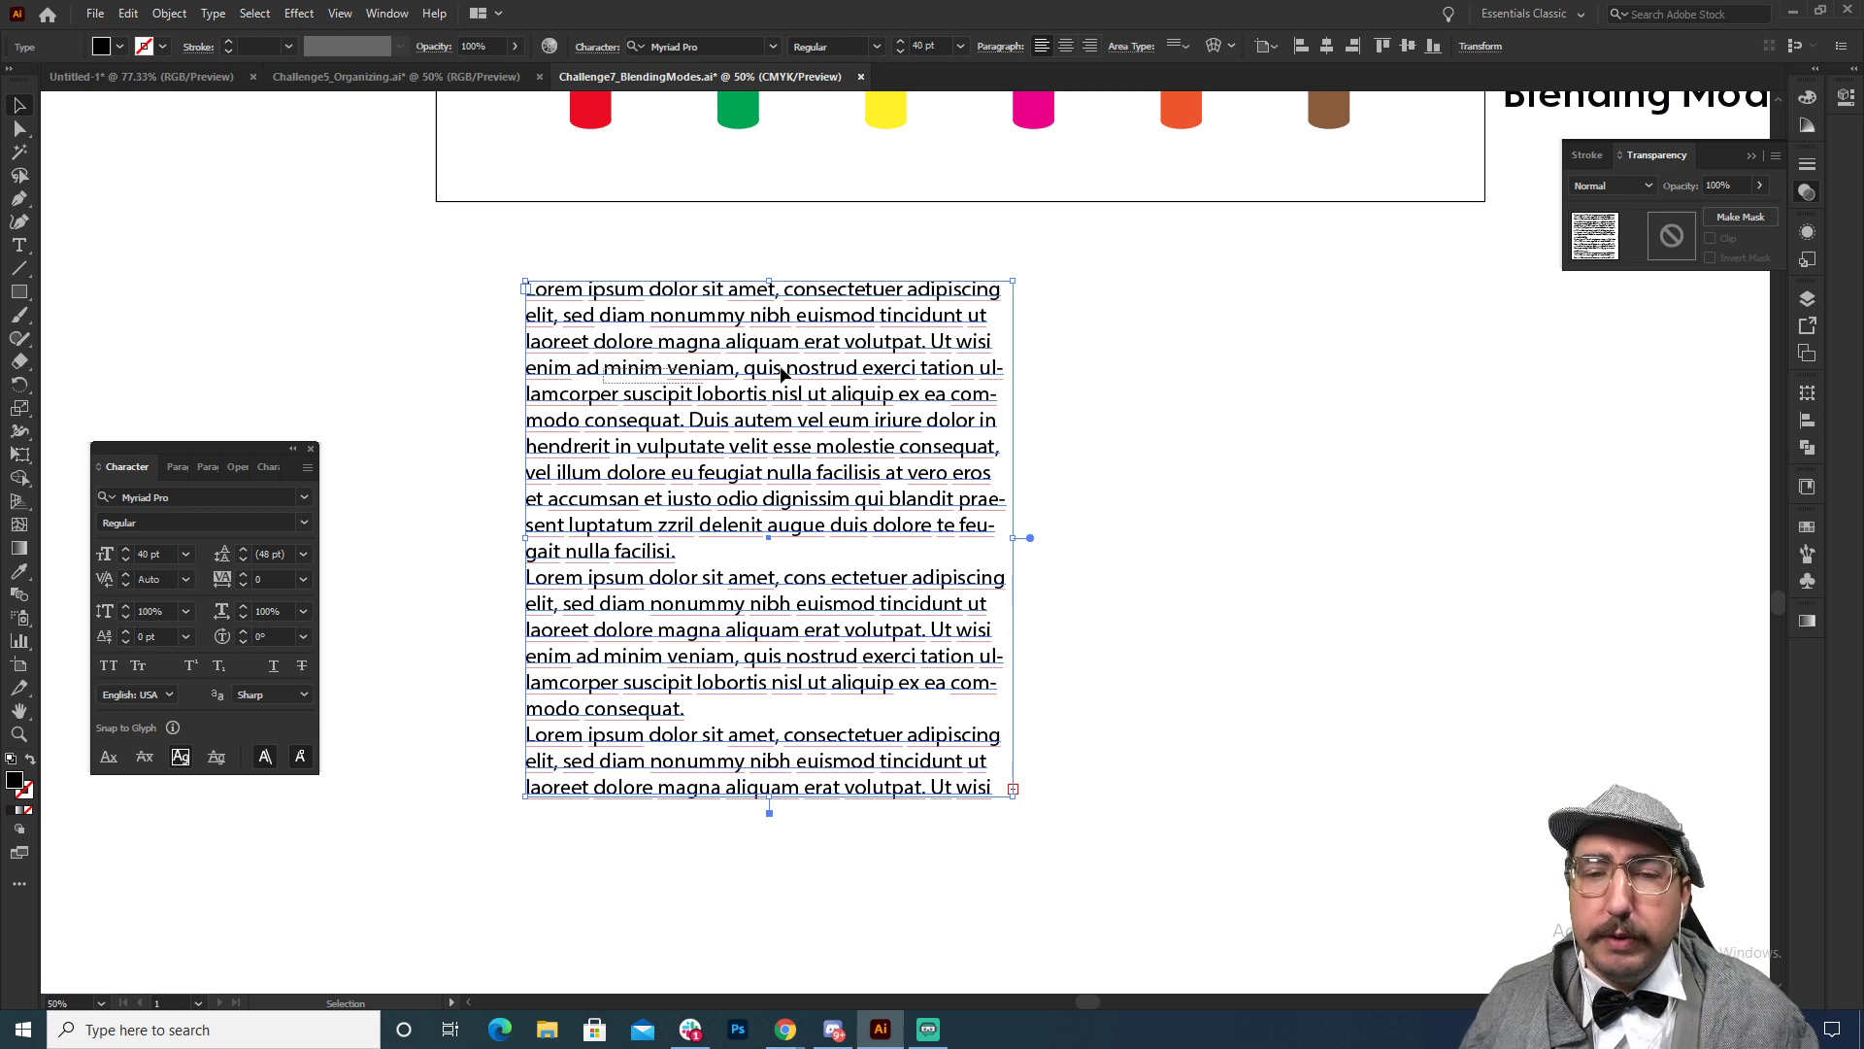
left_click(1143, 374)
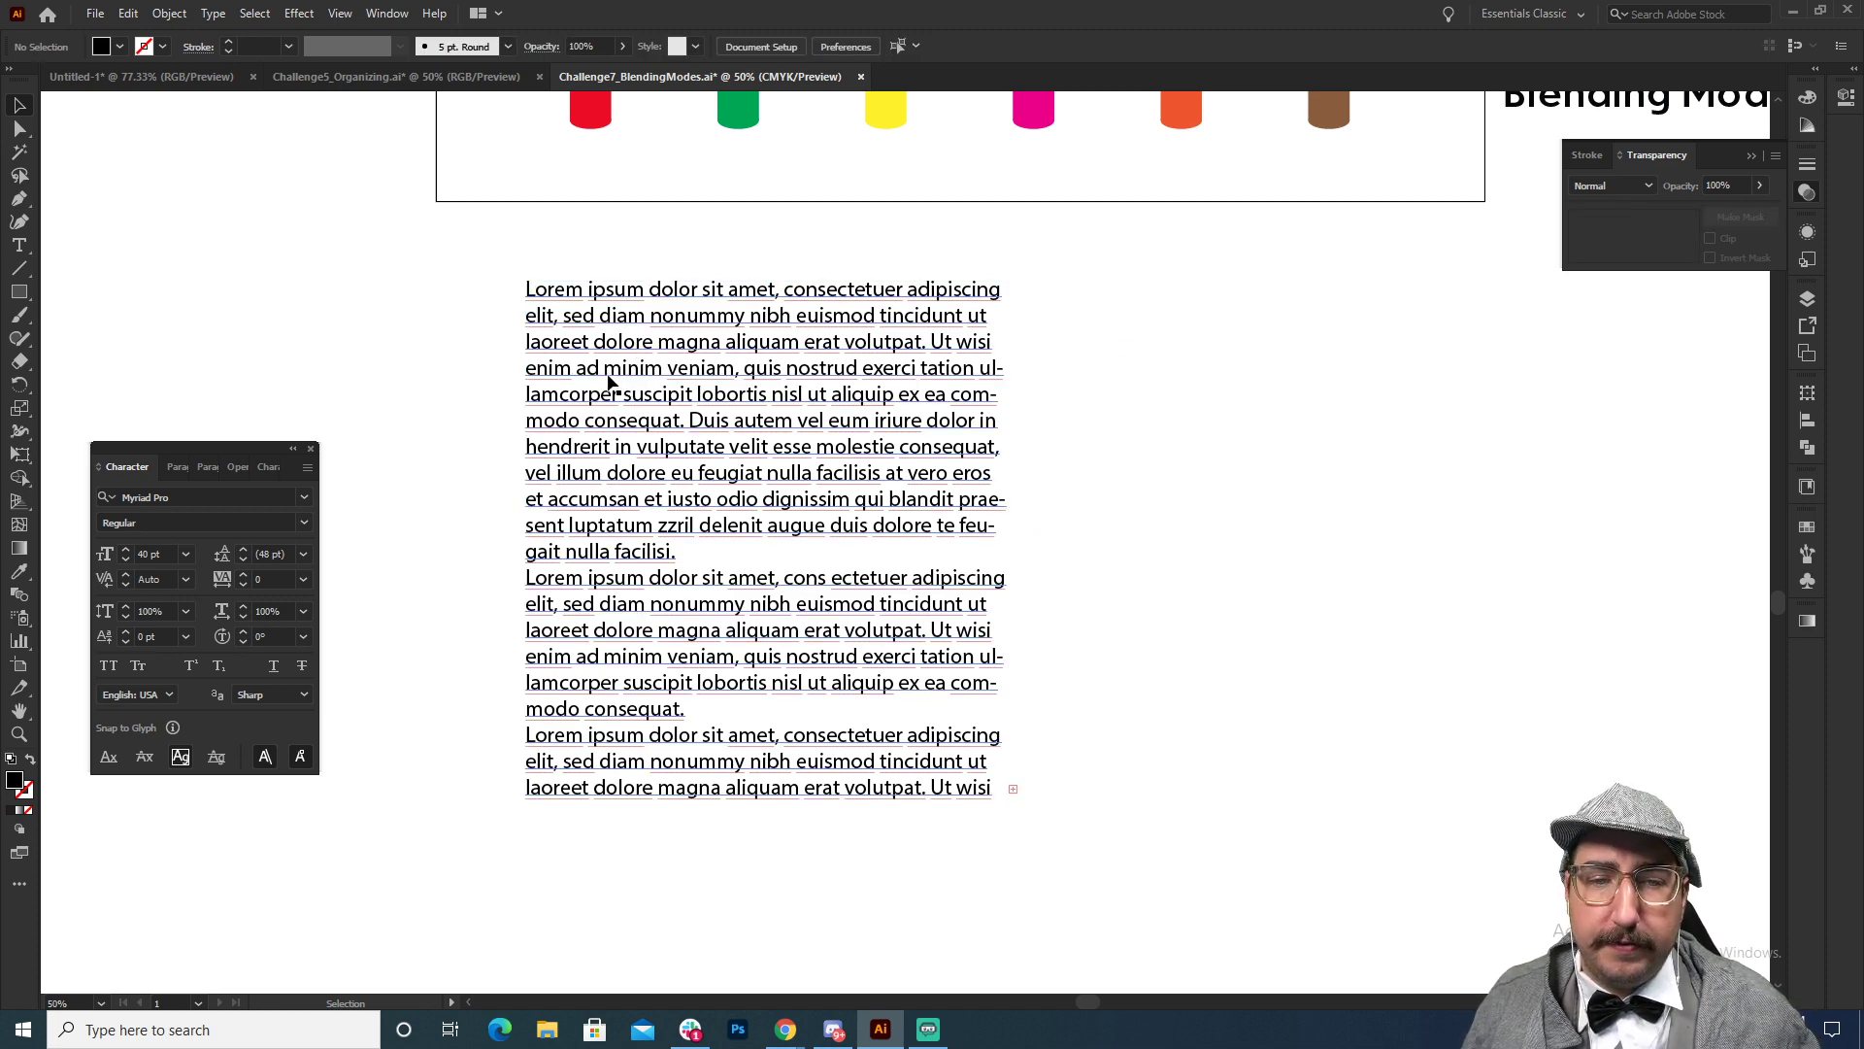
Step: Duplicate the text frame beside the original and replace the copy's text with "Code Falcon is on the move."
left_click_drag(609, 382, 1131, 393)
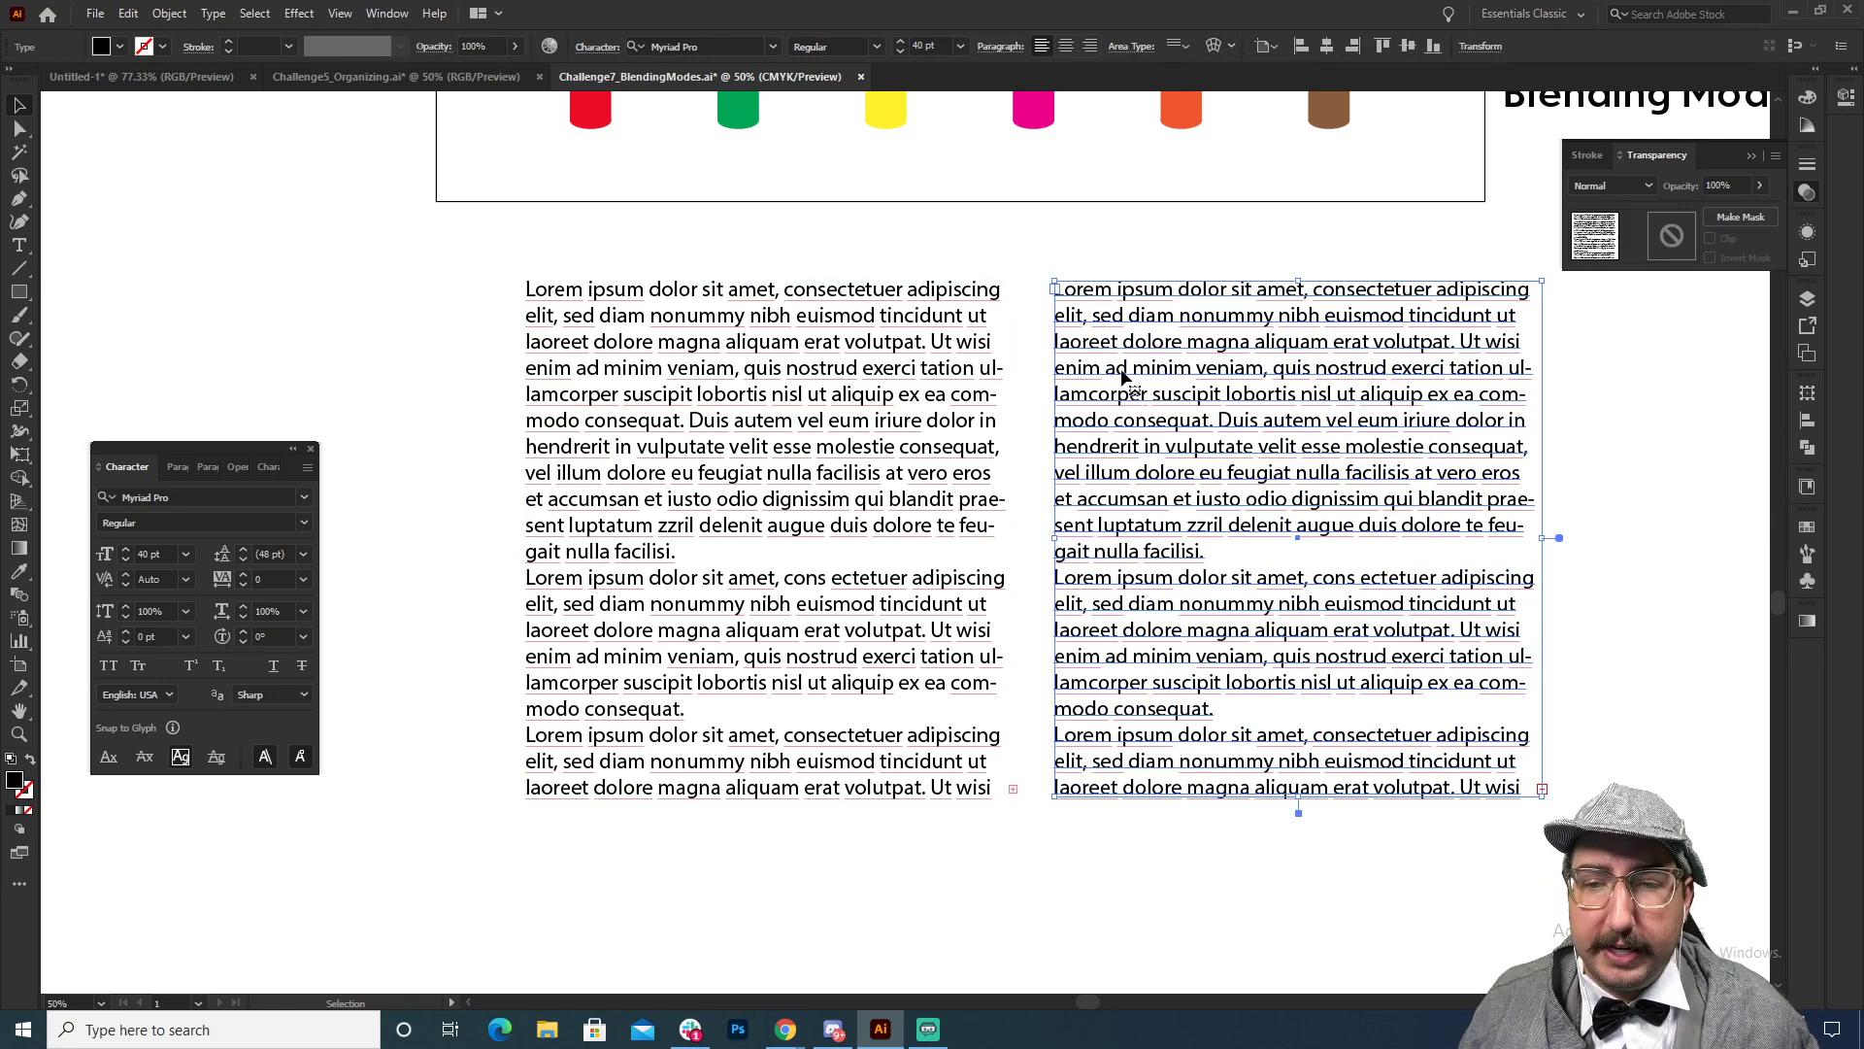
triple_click(1116, 361)
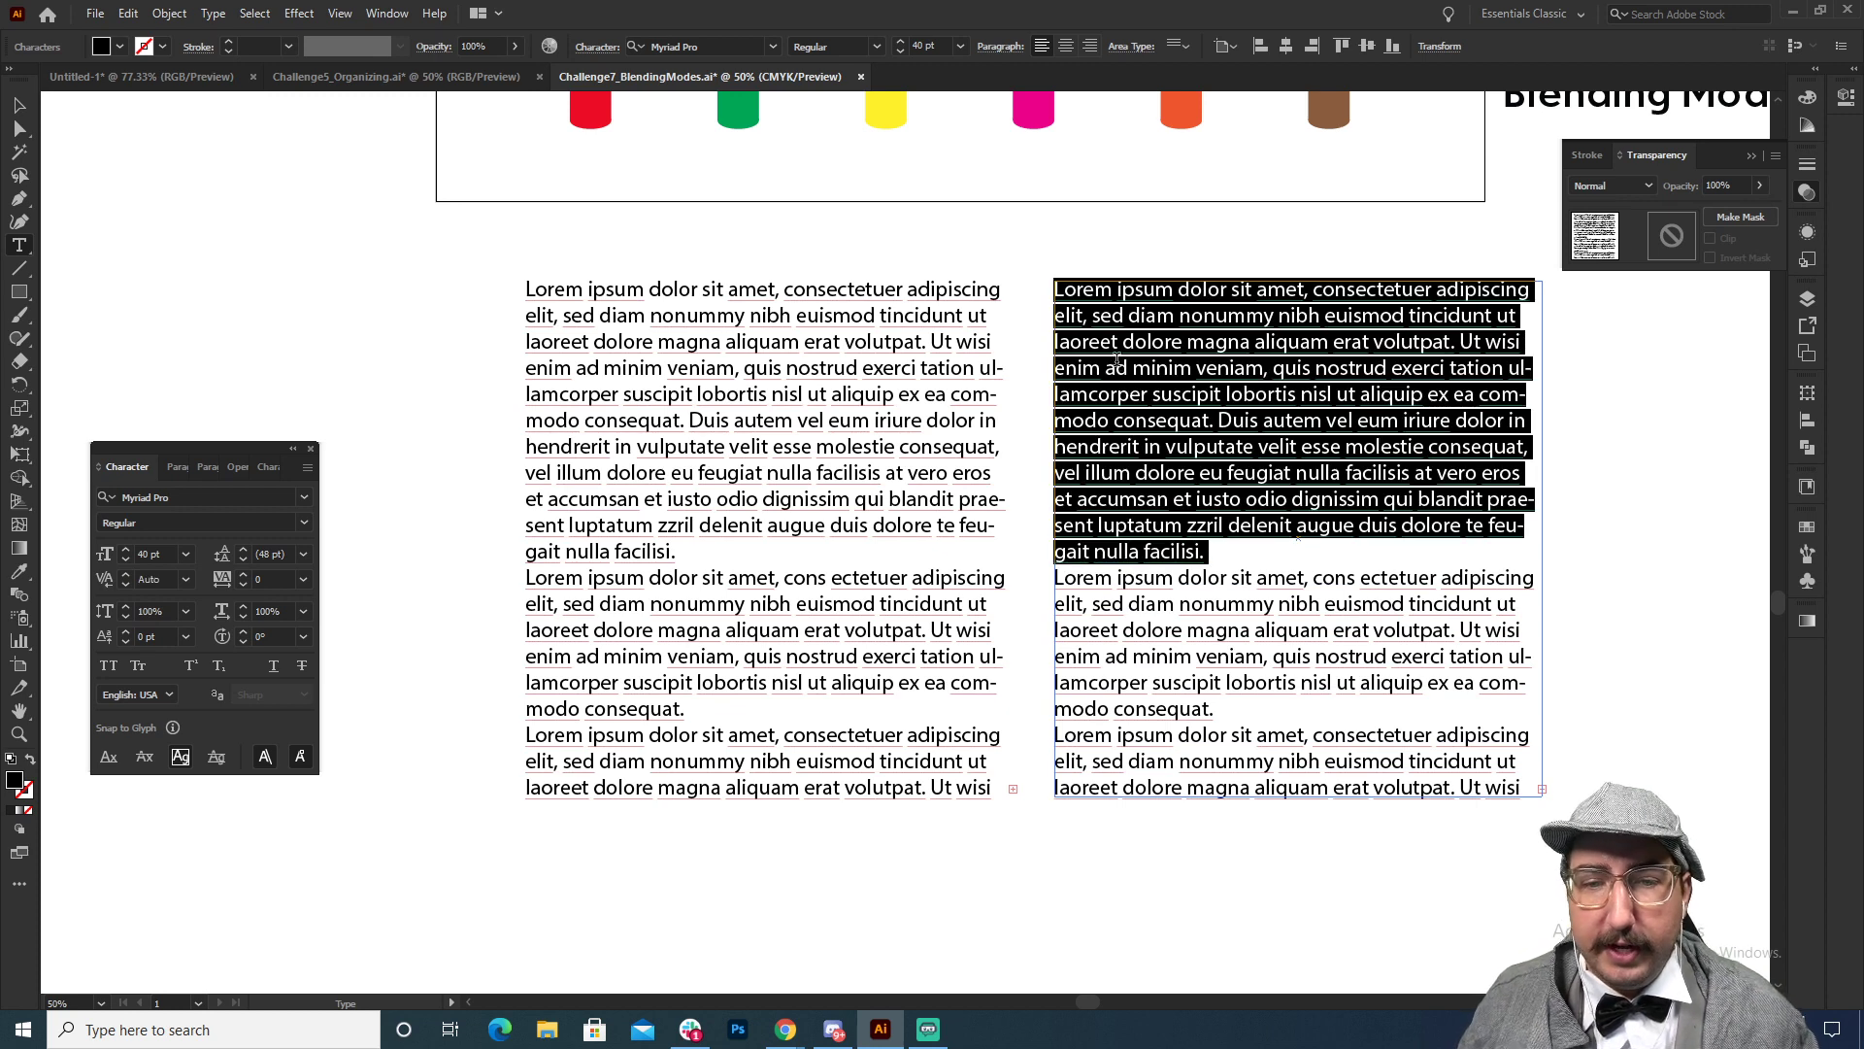
left_click_drag(1117, 358, 1438, 695)
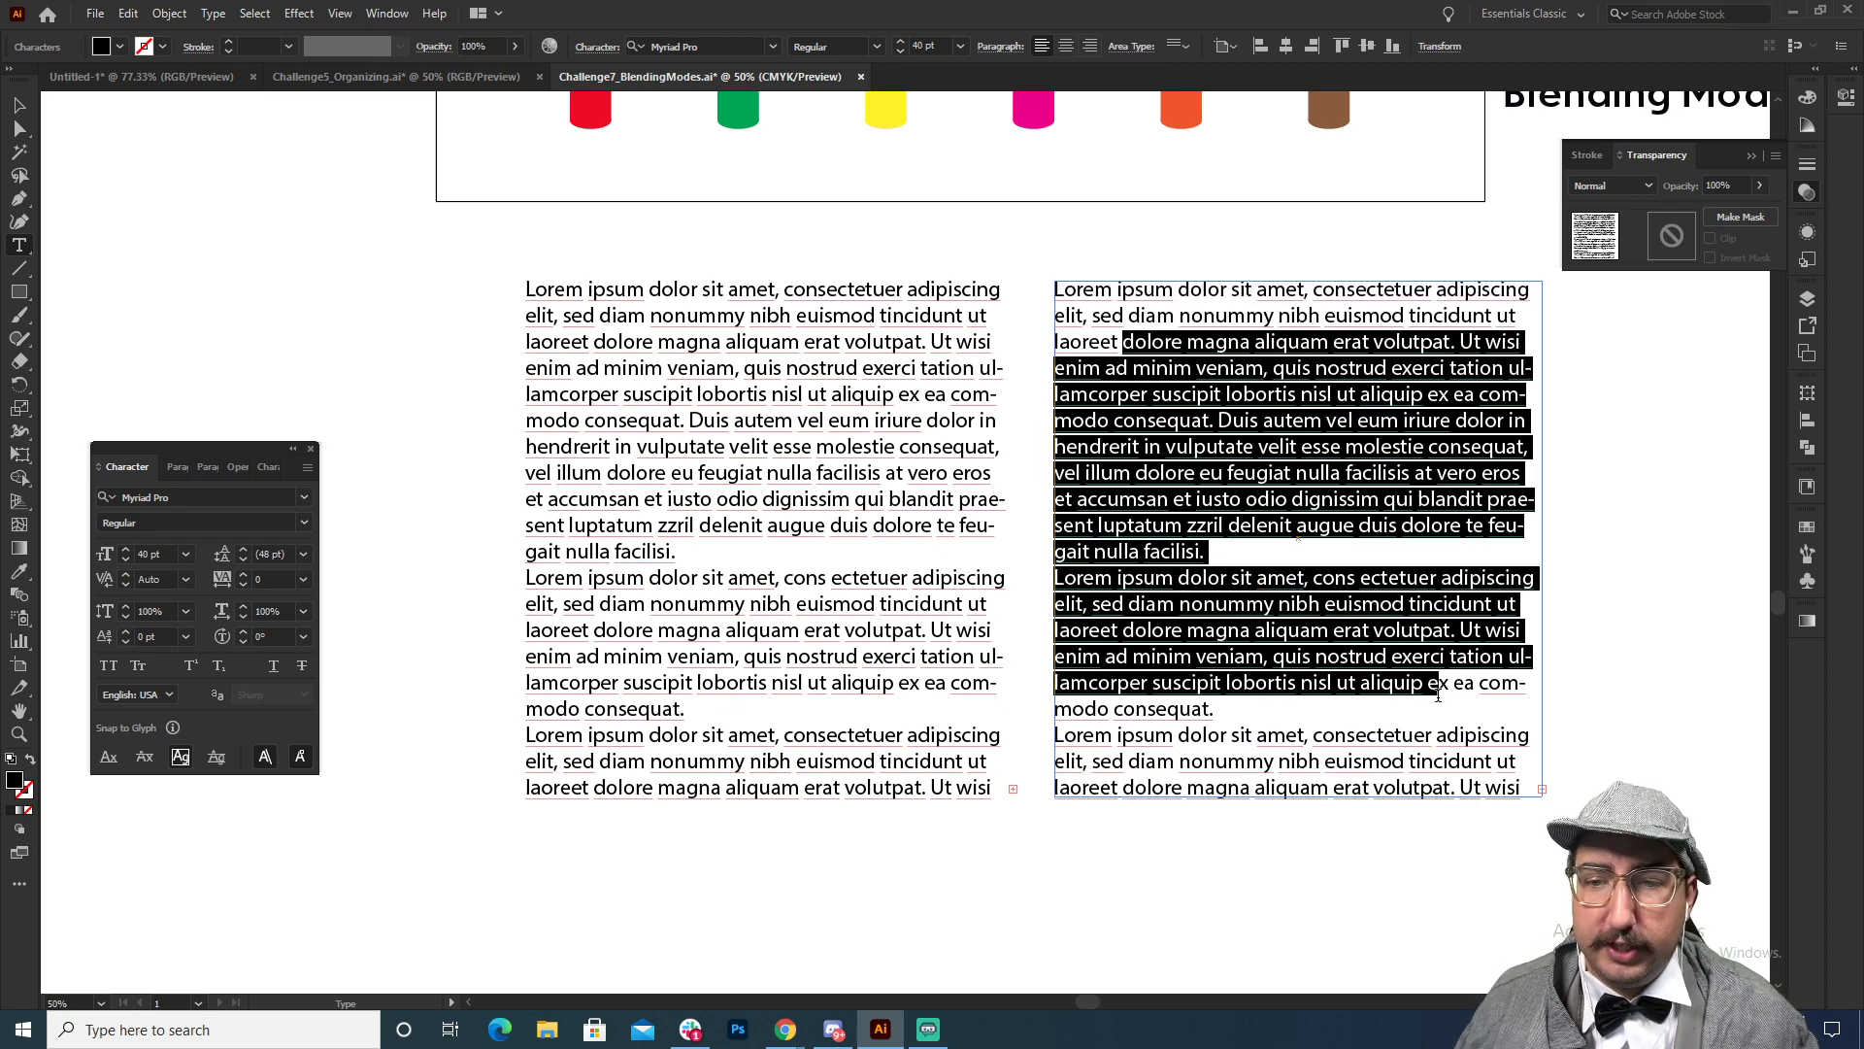
key("BackSpace")
key("ctrl+a")
key("BackSpace")
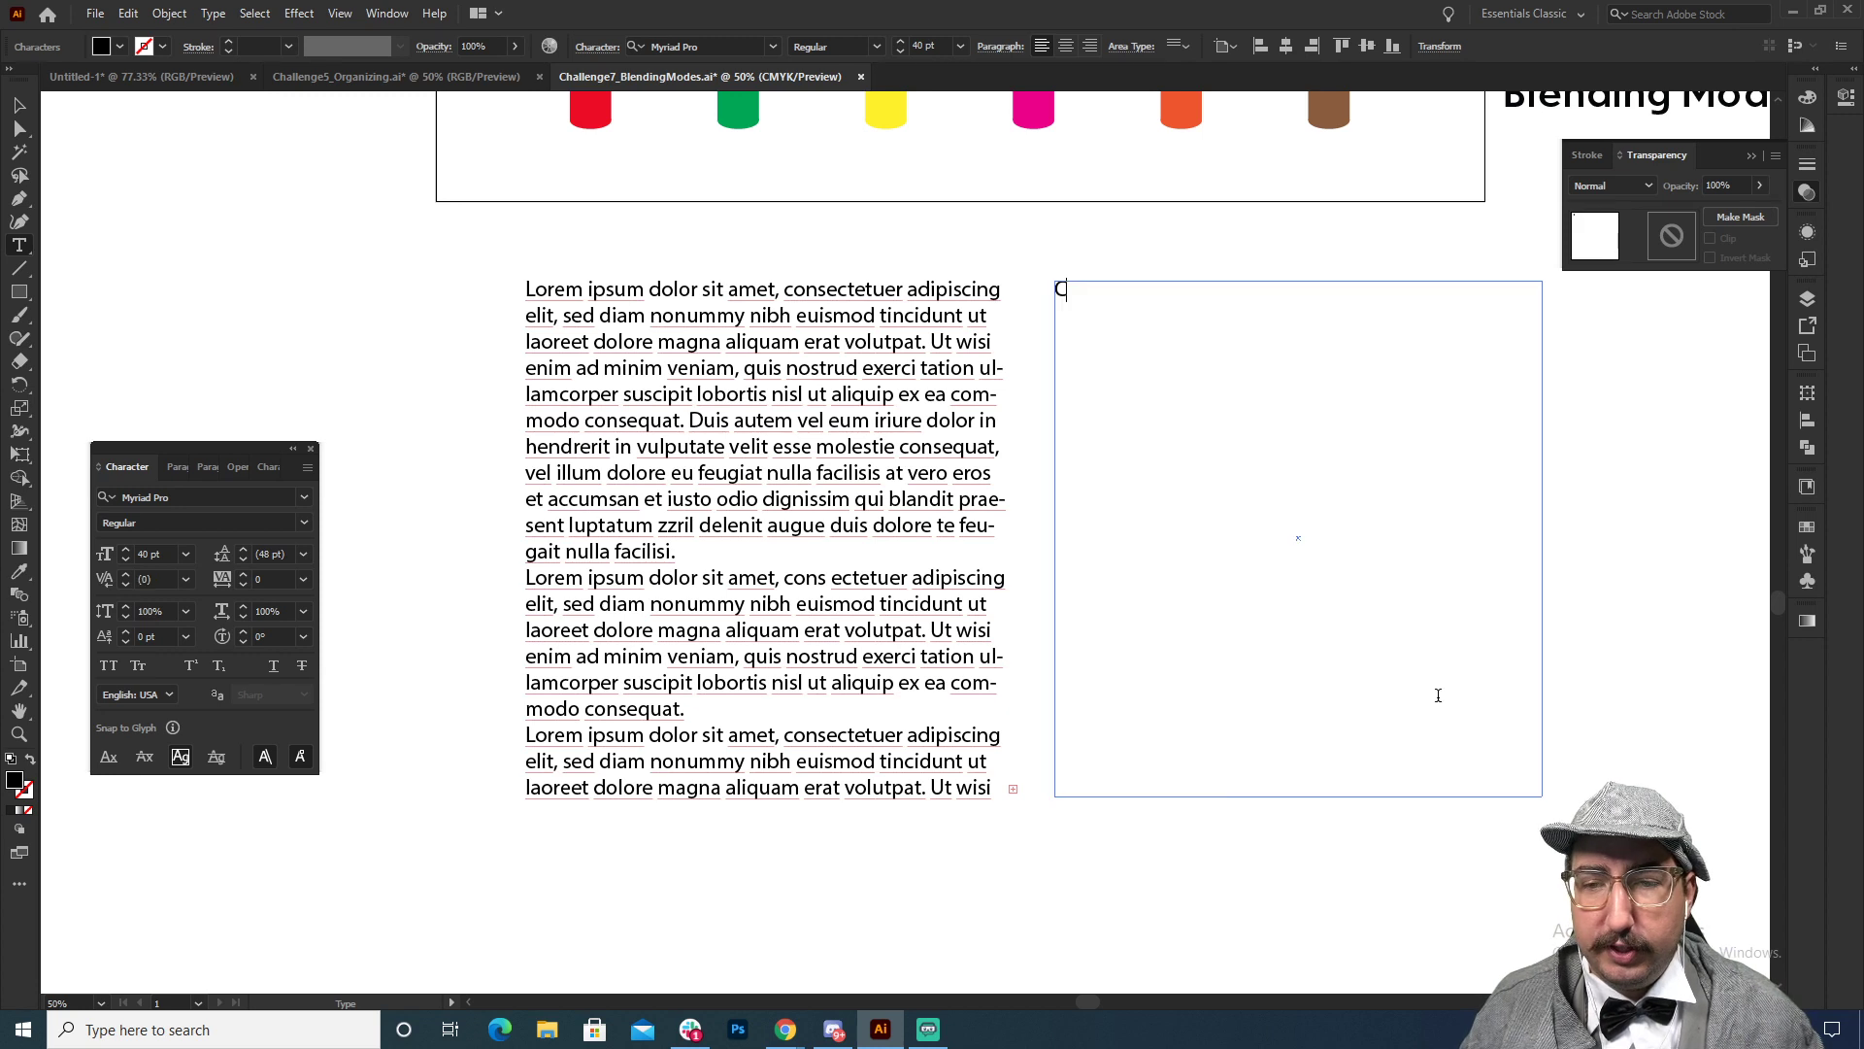
type("Code Fal")
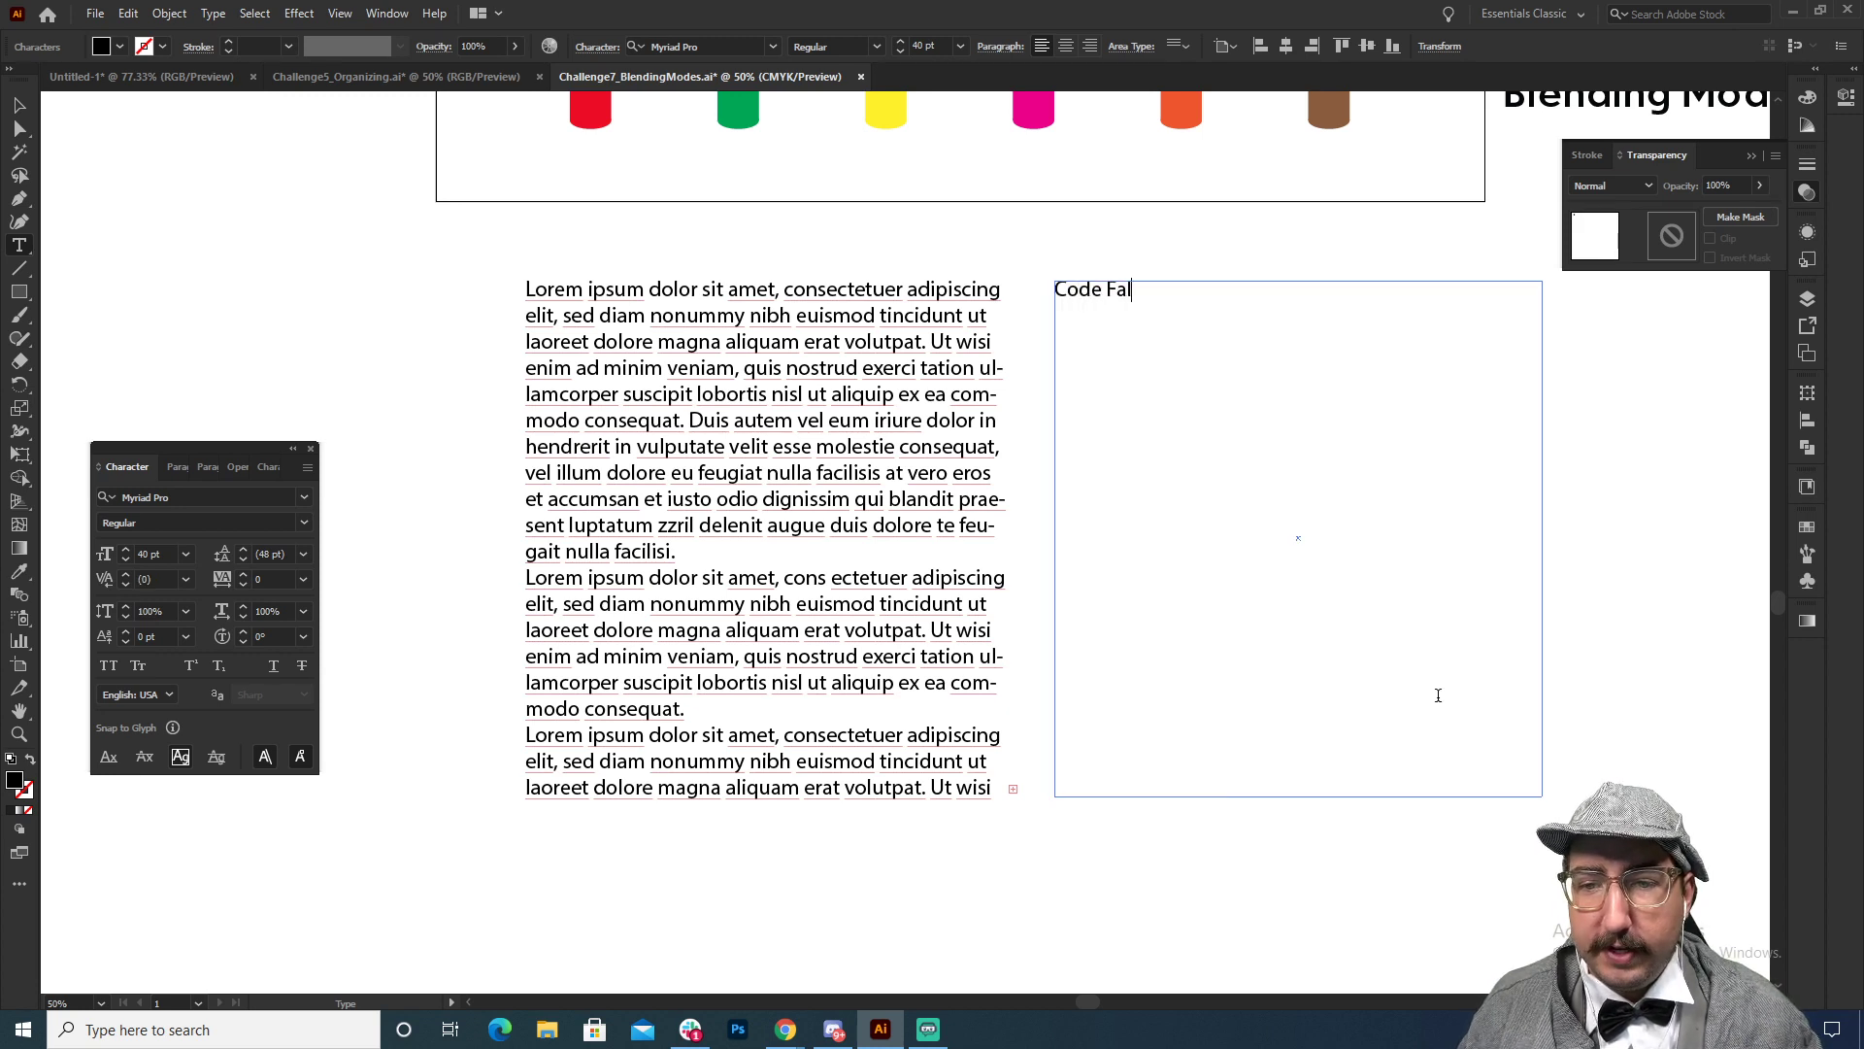
type("con is on the move")
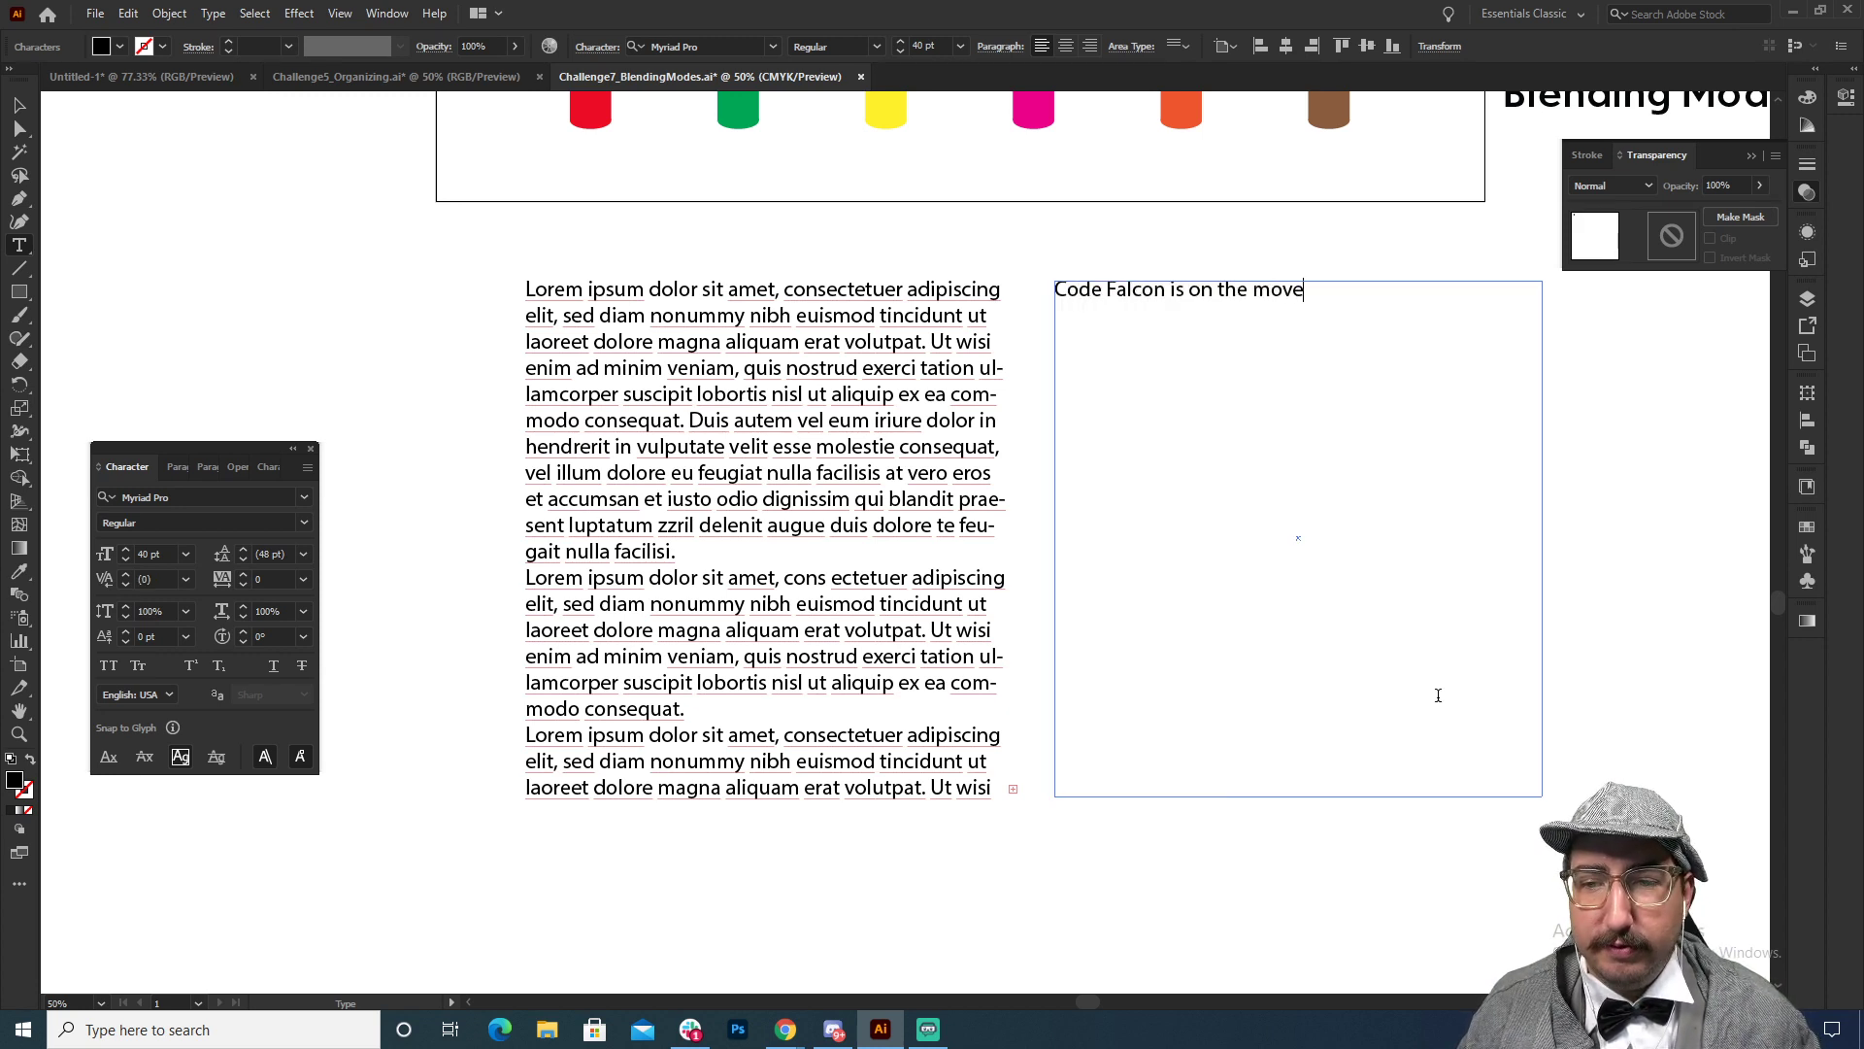
type(".")
Step: Copy the Code Falcon sentence and paste it repeatedly until it fills most of its text frame
key("ctrl+a")
key("ctrl+c")
key("ctrl+v")
key("ctrl+v")
key("ctrl+v")
key("ctrl+v")
key("ctrl+v")
key("ctrl+v")
key("ctrl+v")
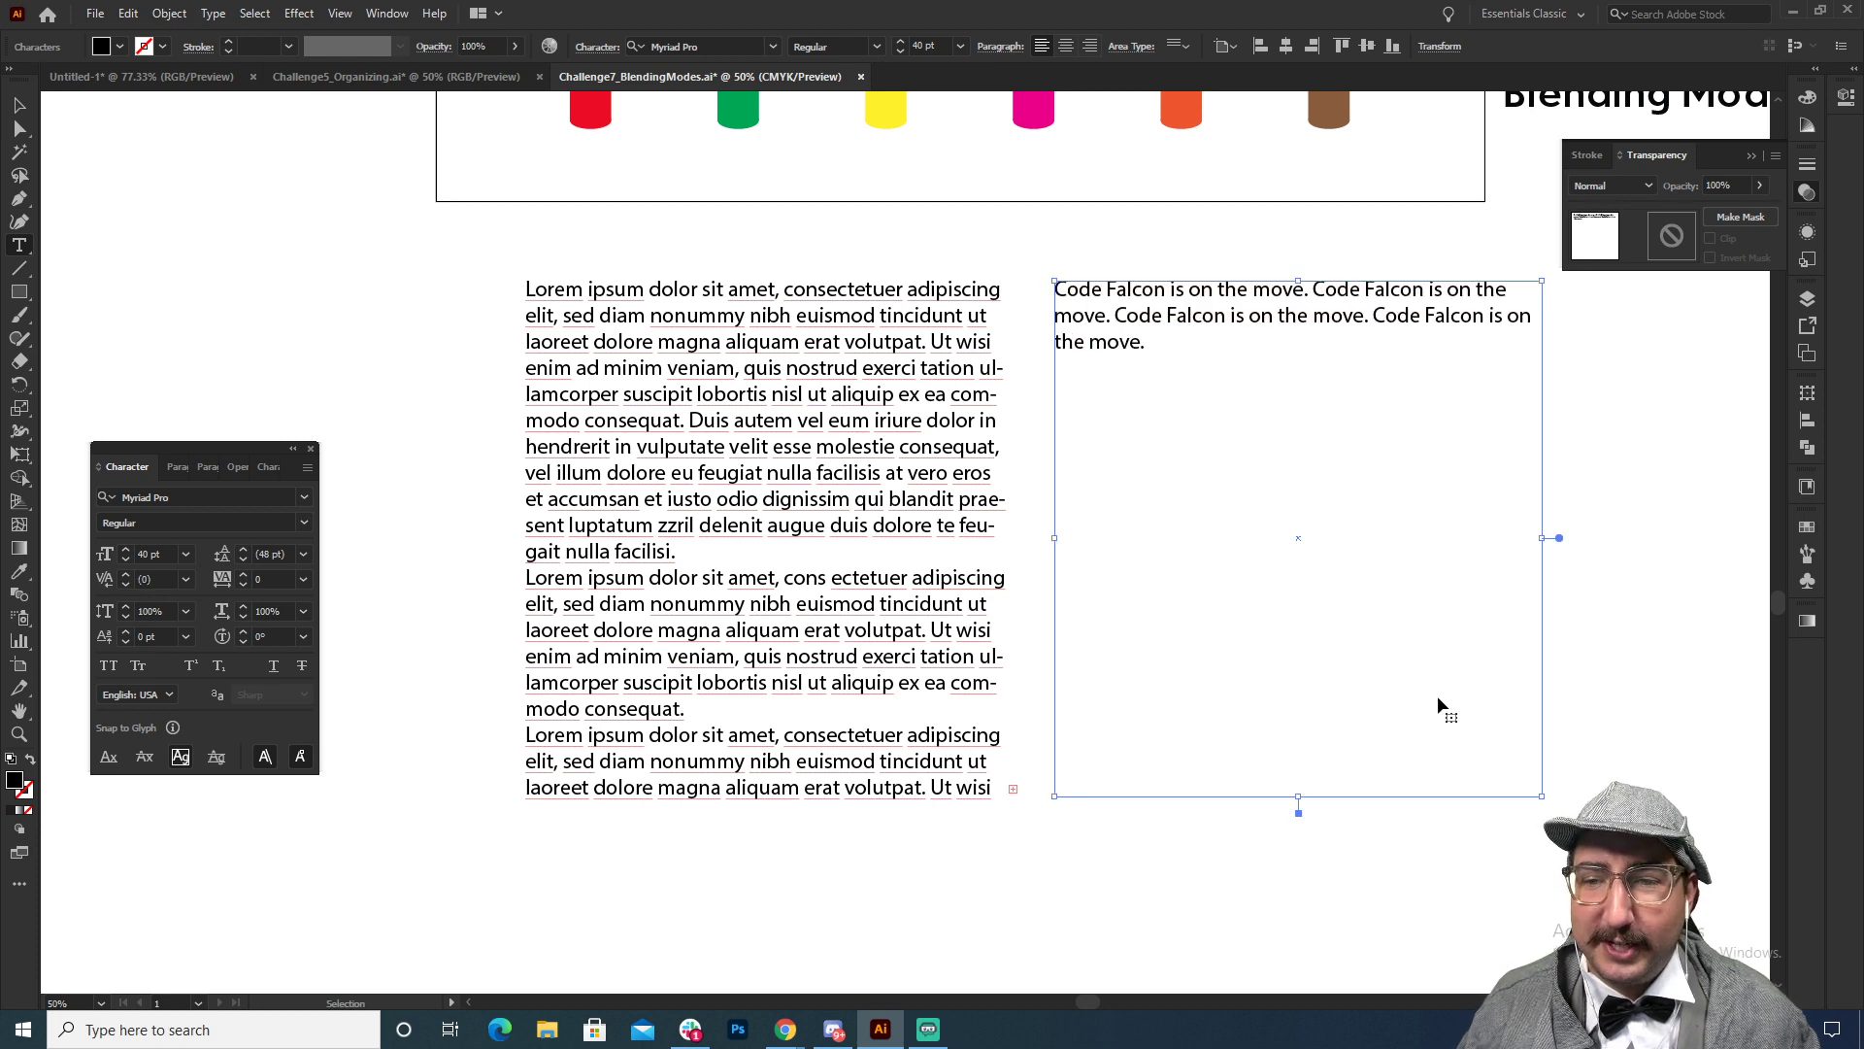
key("ctrl+v")
key("ctrl+v")
key("ctrl+v")
key("ctrl+v")
key("ctrl+v")
key("ctrl+v")
key("ctrl+v")
key("ctrl+v")
key("ctrl+v")
key("ctrl+v")
key("ctrl+v")
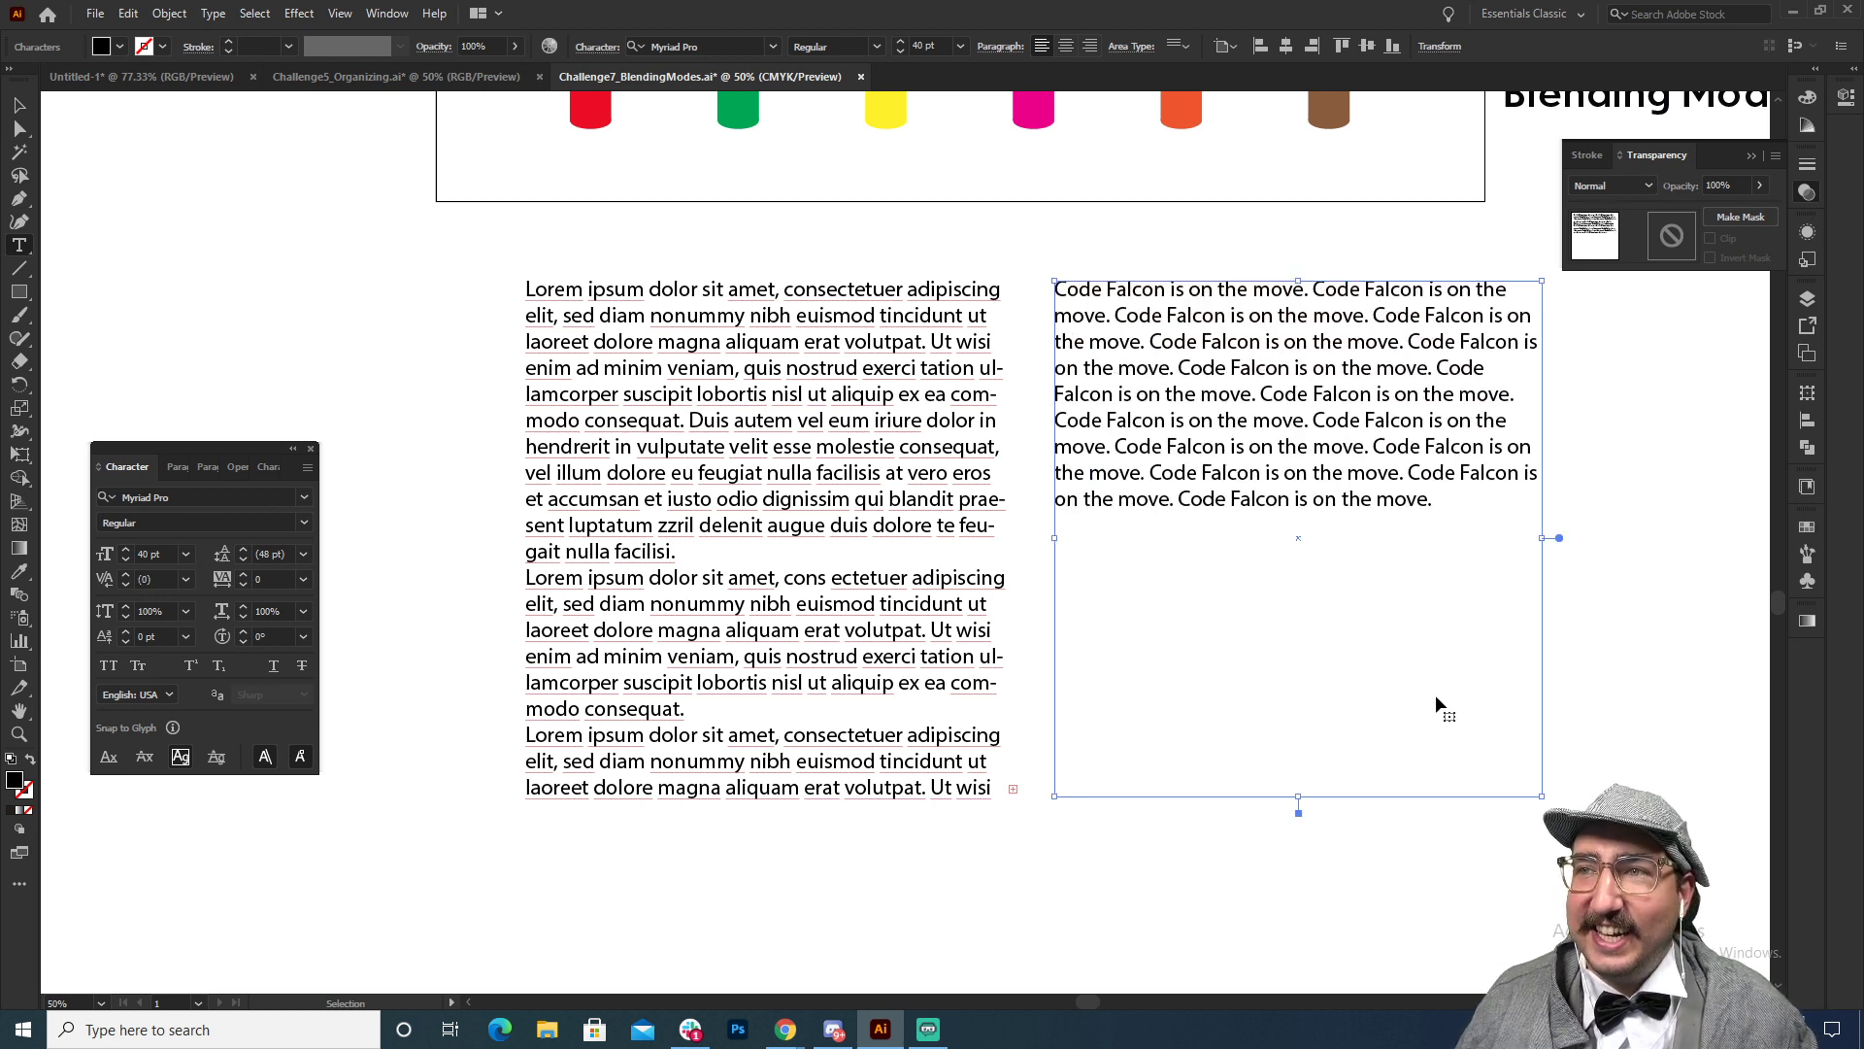
key("ctrl+v")
key("ctrl+v")
key("ctrl+v")
key("ctrl+v")
key("ctrl+v")
key("ctrl+v")
key("ctrl+v")
key("ctrl+v")
key("ctrl+v")
key("ctrl+v")
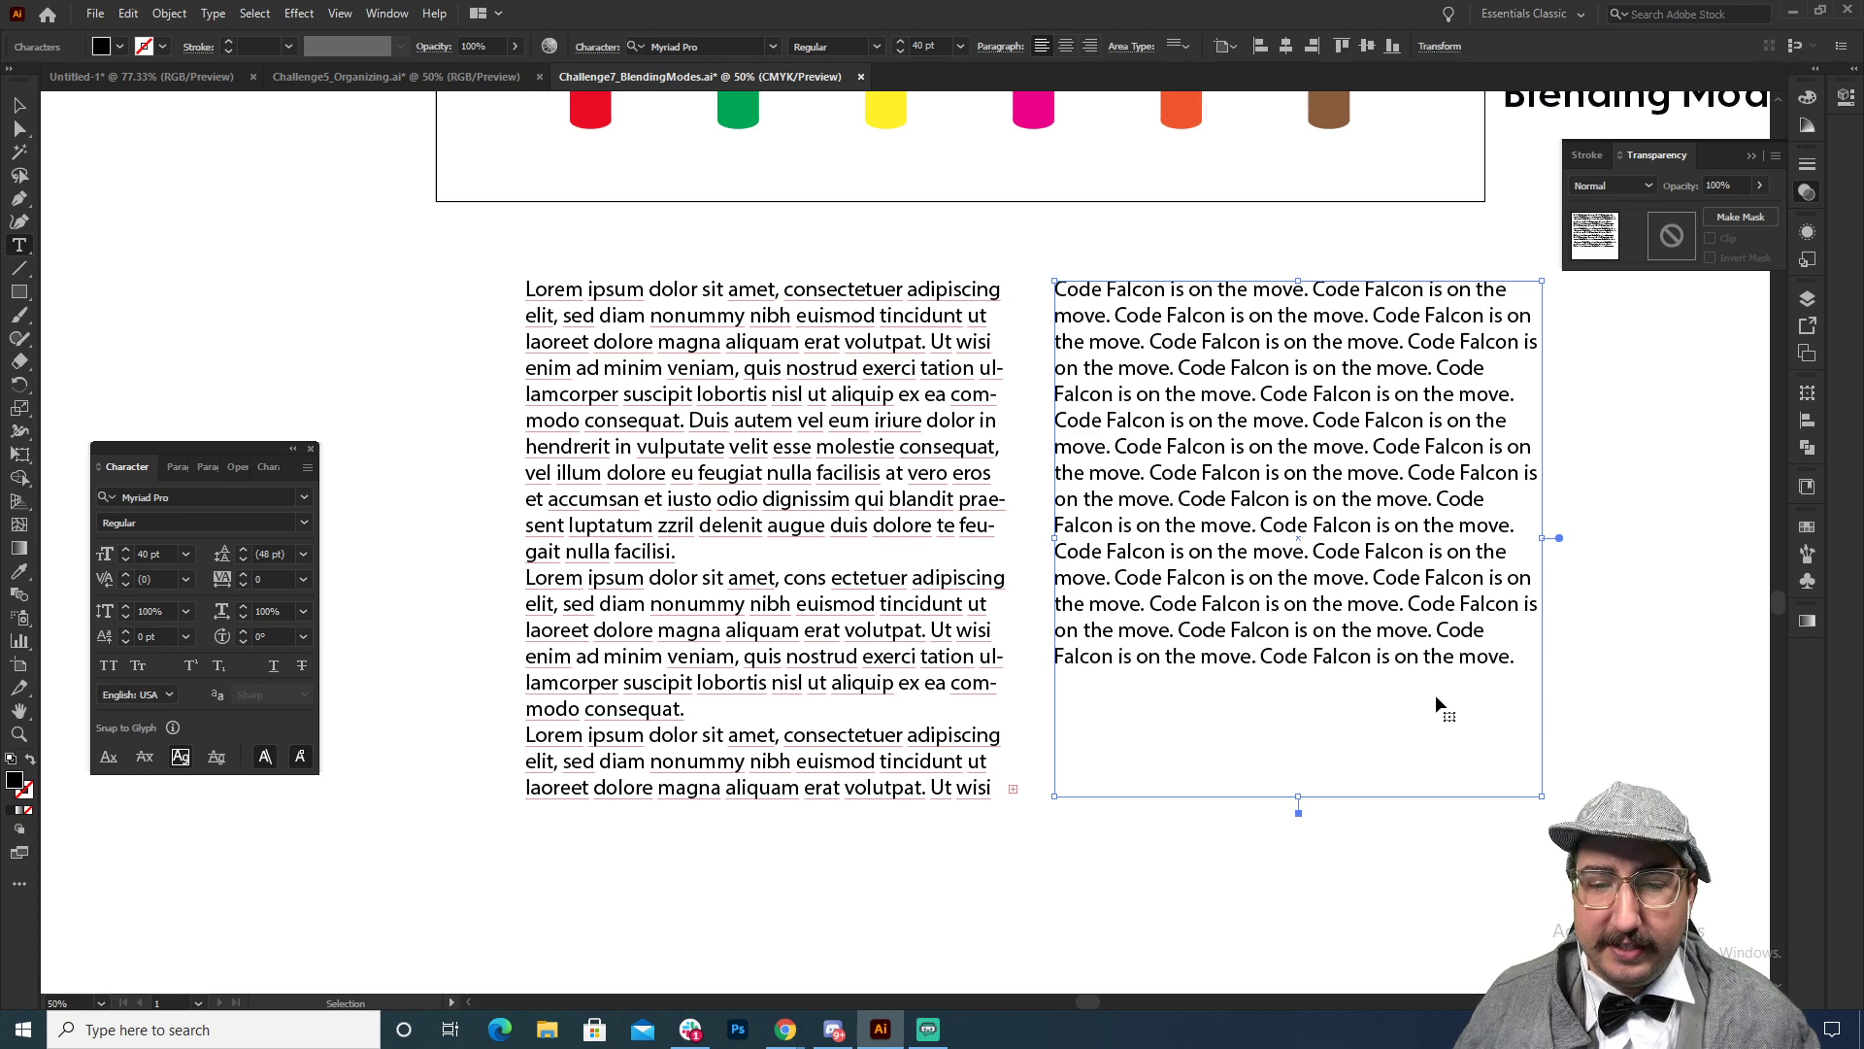
left_click(24, 105)
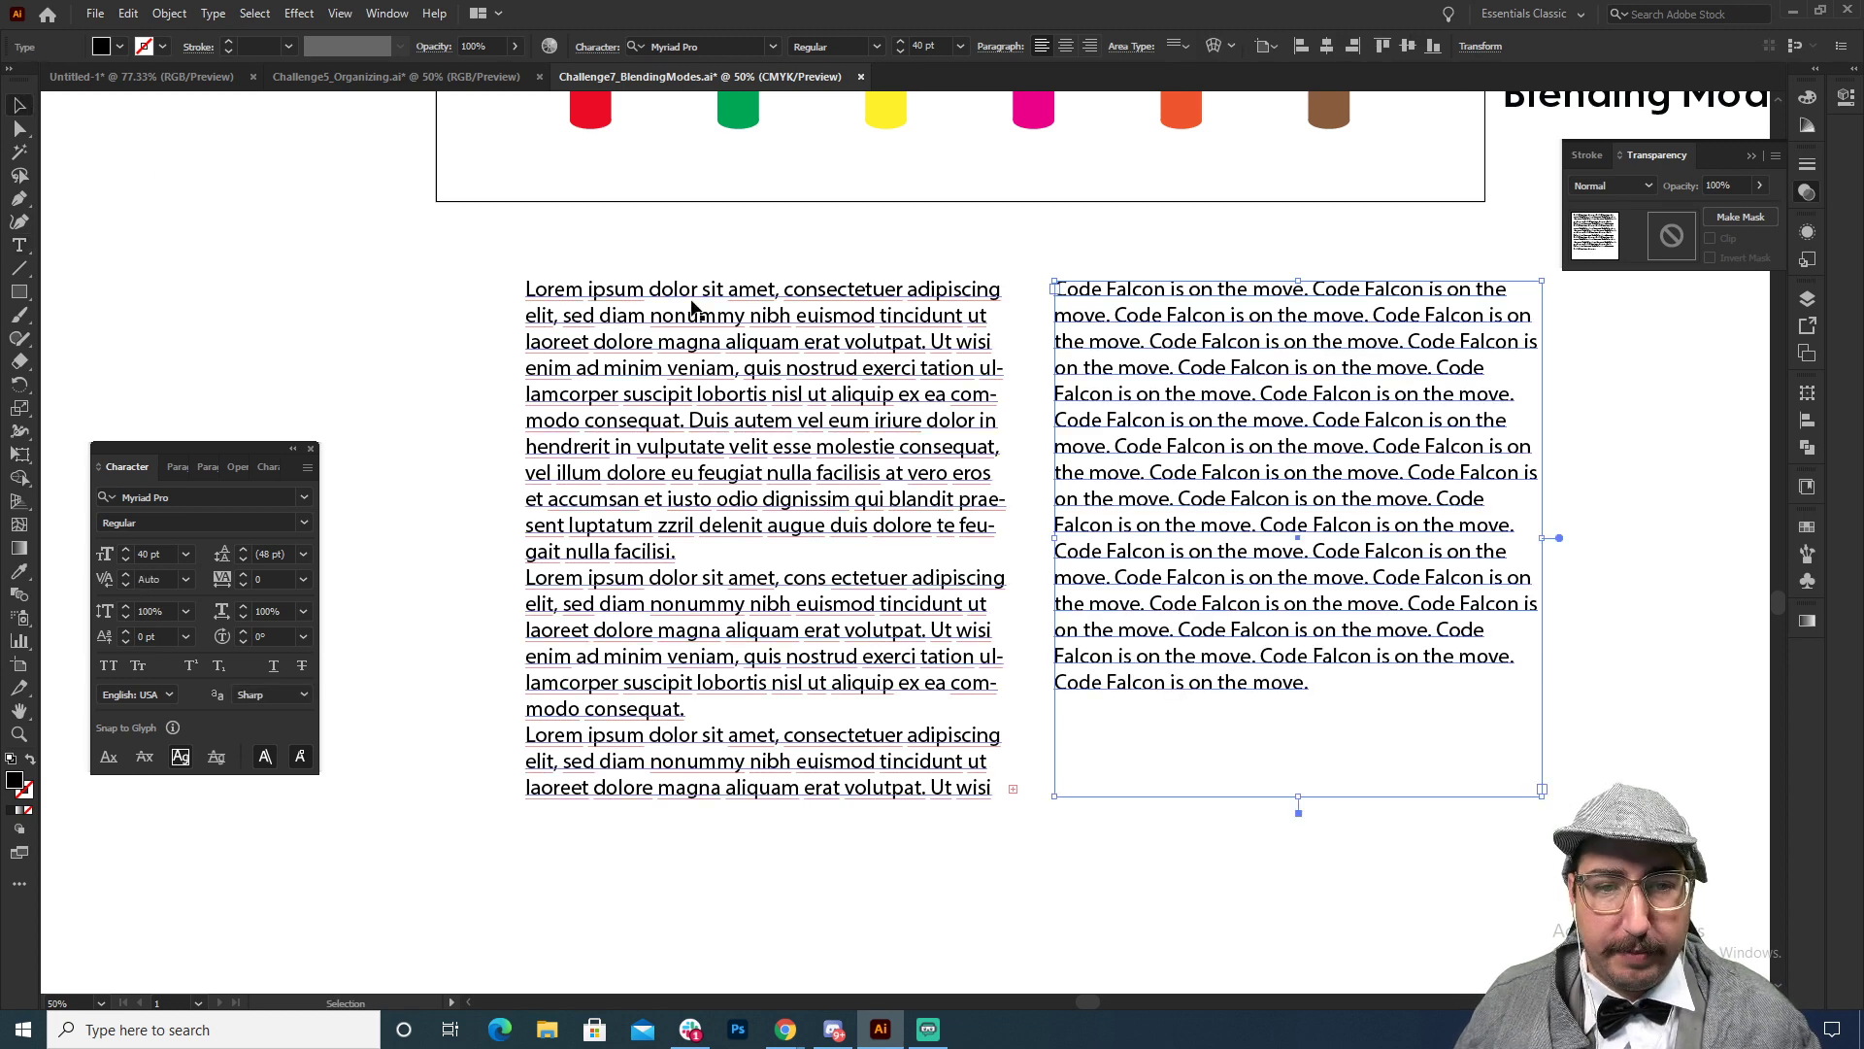
Step: Colour the Lorem ipsum text by sampling the red marker's fill with the Eyedropper
left_click(664, 296)
left_click_drag(677, 279, 597, 382)
key("i")
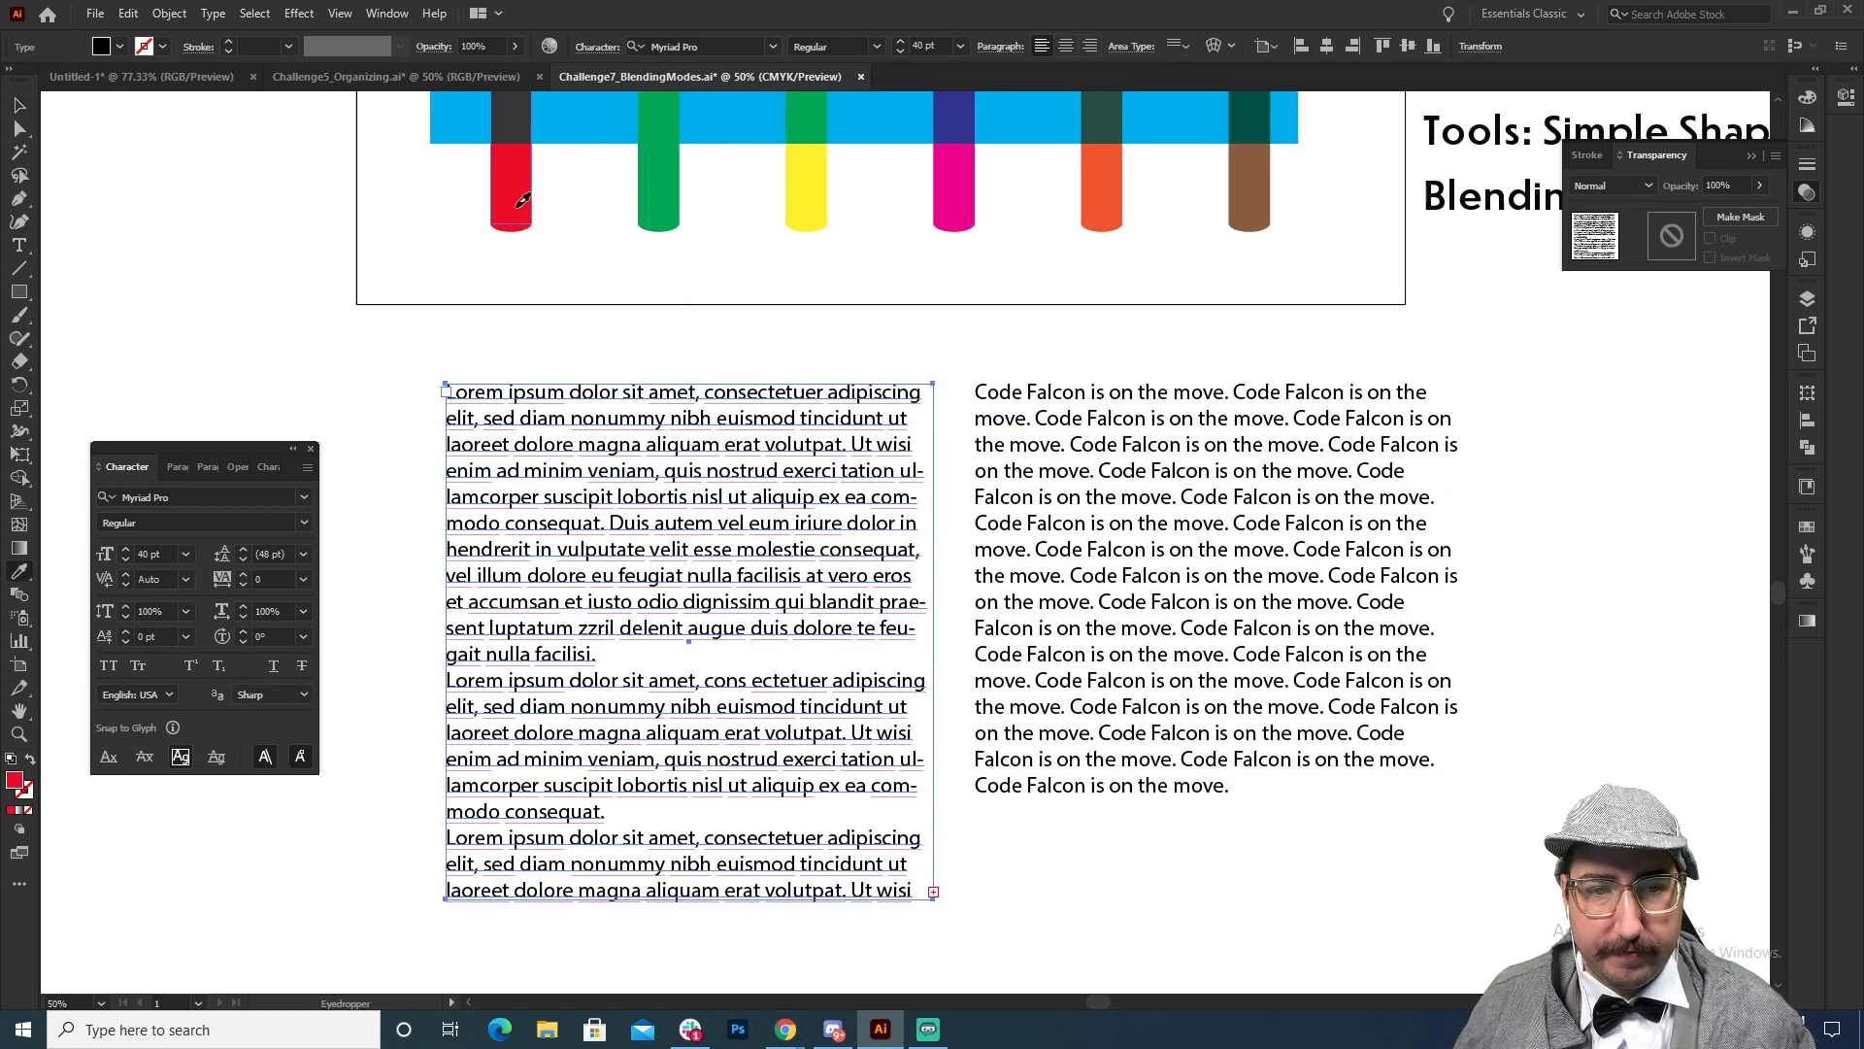
left_click(511, 194)
key("v")
Step: Colour the Code Falcon text by sampling the cyan rectangle, and move it over the red text with a slight offset
left_click(1044, 420)
key("i")
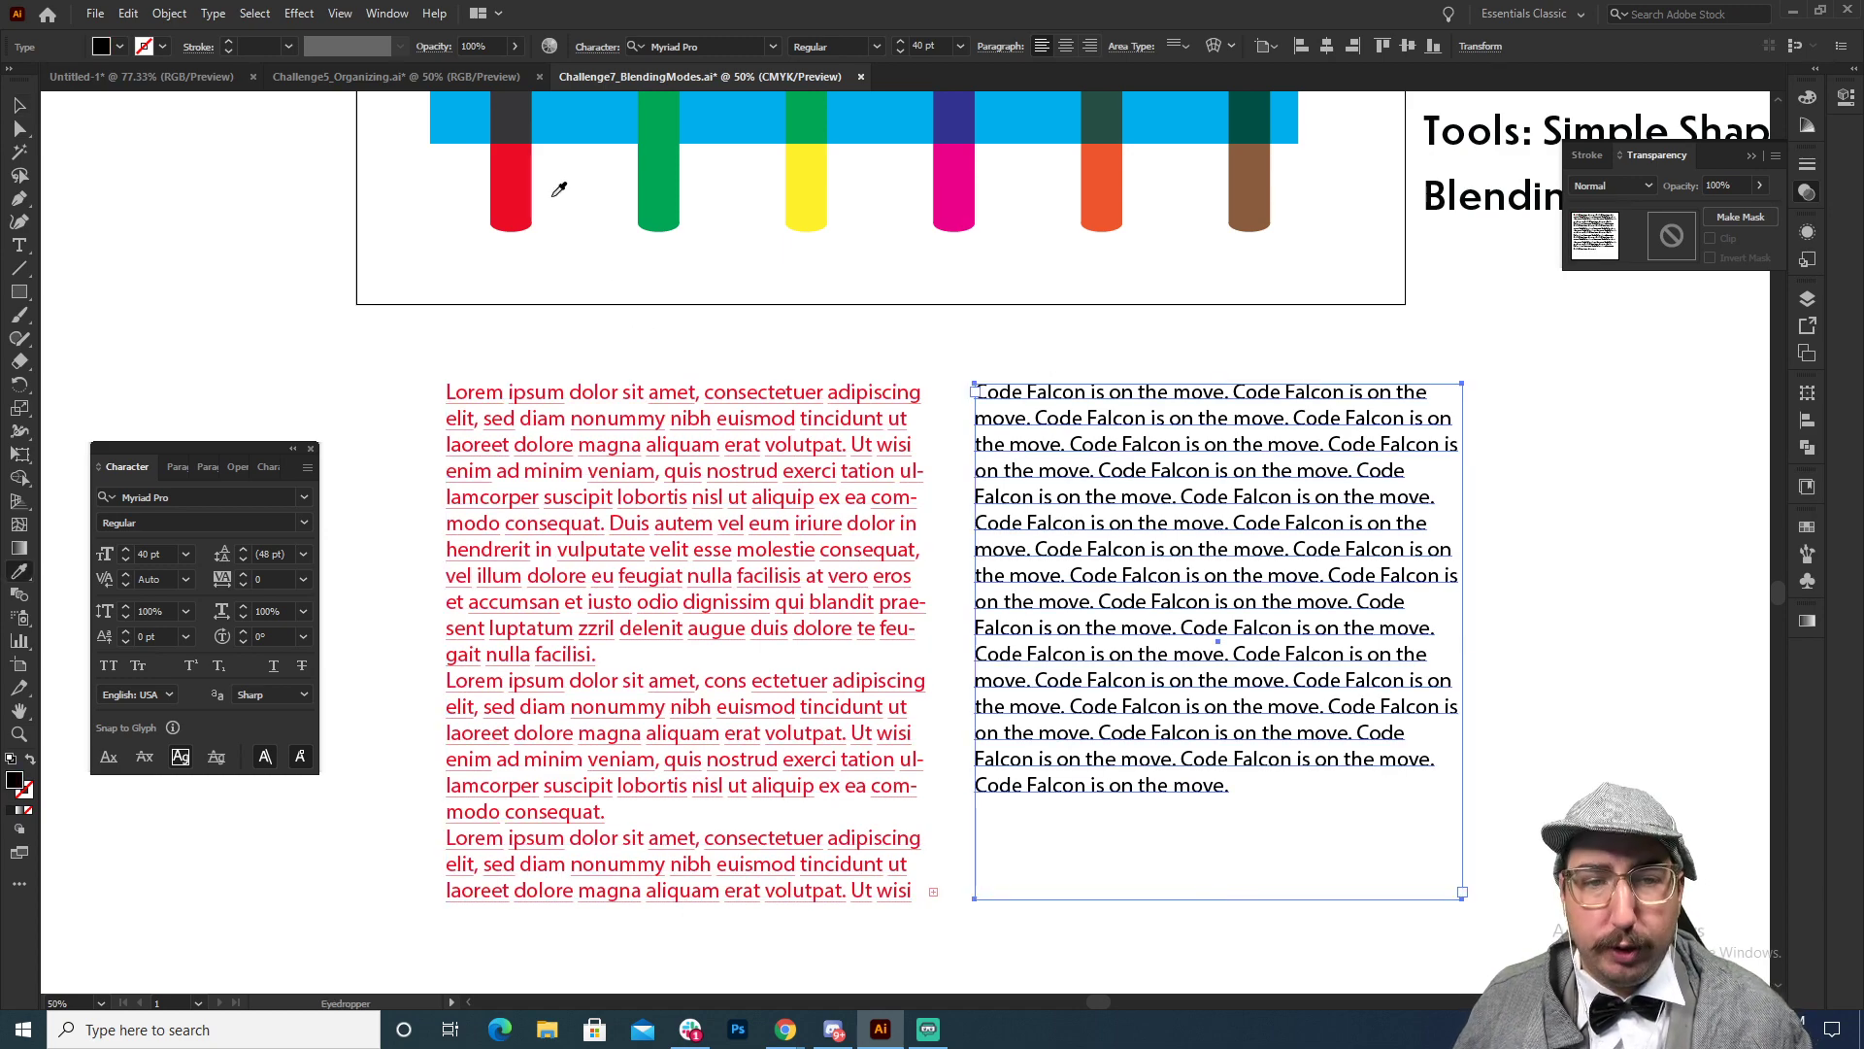
left_click(566, 125)
key("v")
left_click_drag(1019, 418, 535, 429)
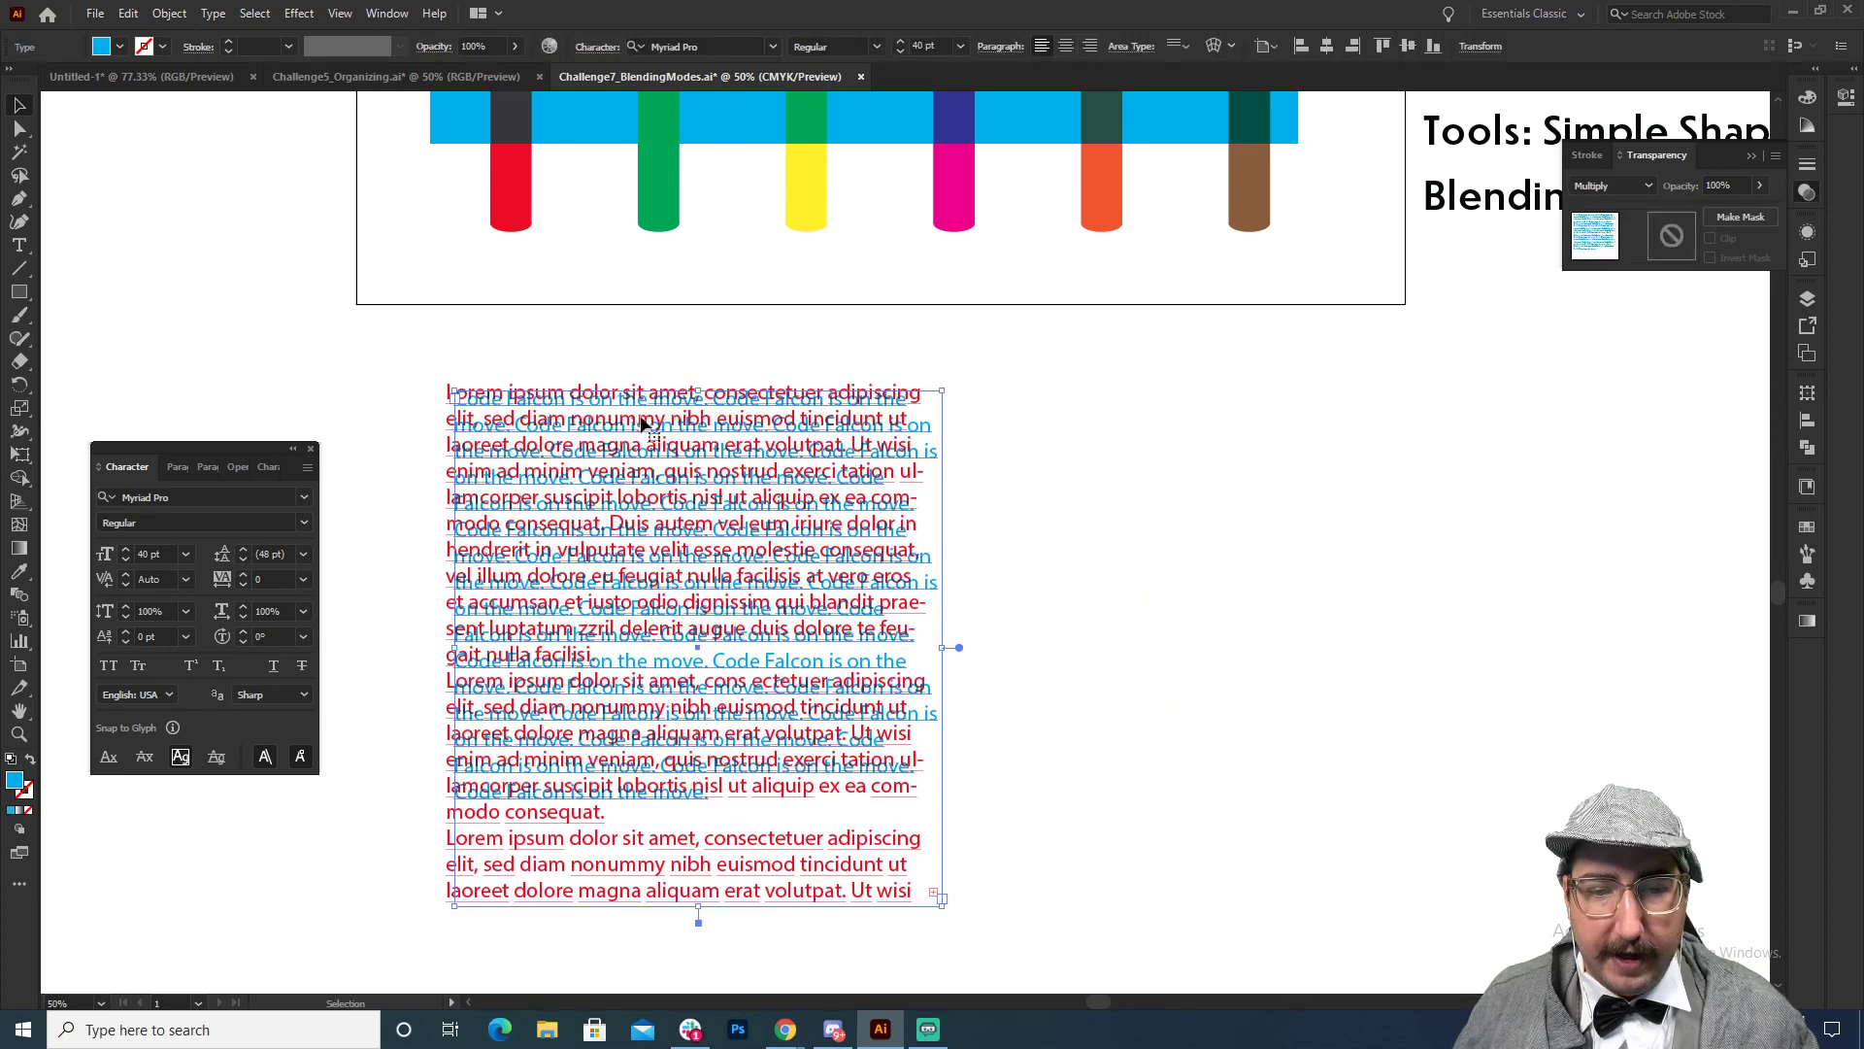
left_click(1066, 410)
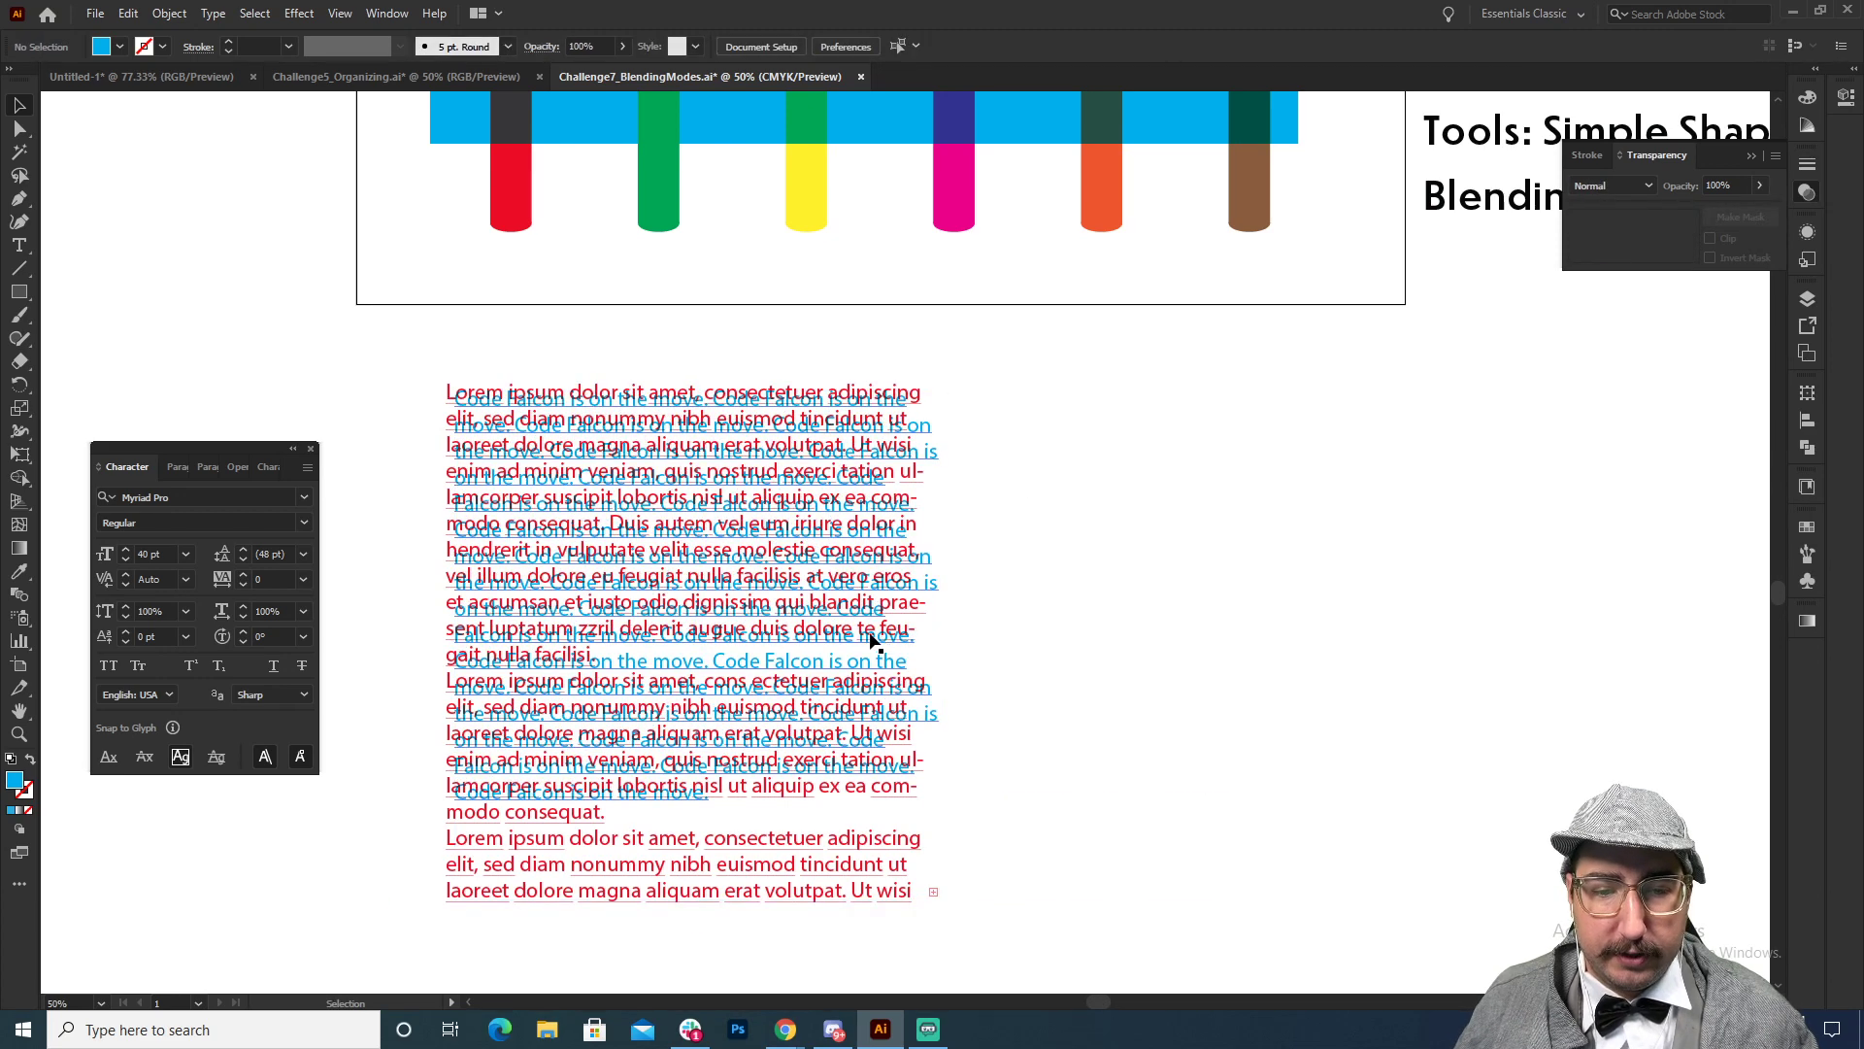
Step: Remove the two paragraph breaks in the red Lorem ipsum text so it runs continuously, and deselect it
key("t")
left_click(466, 682)
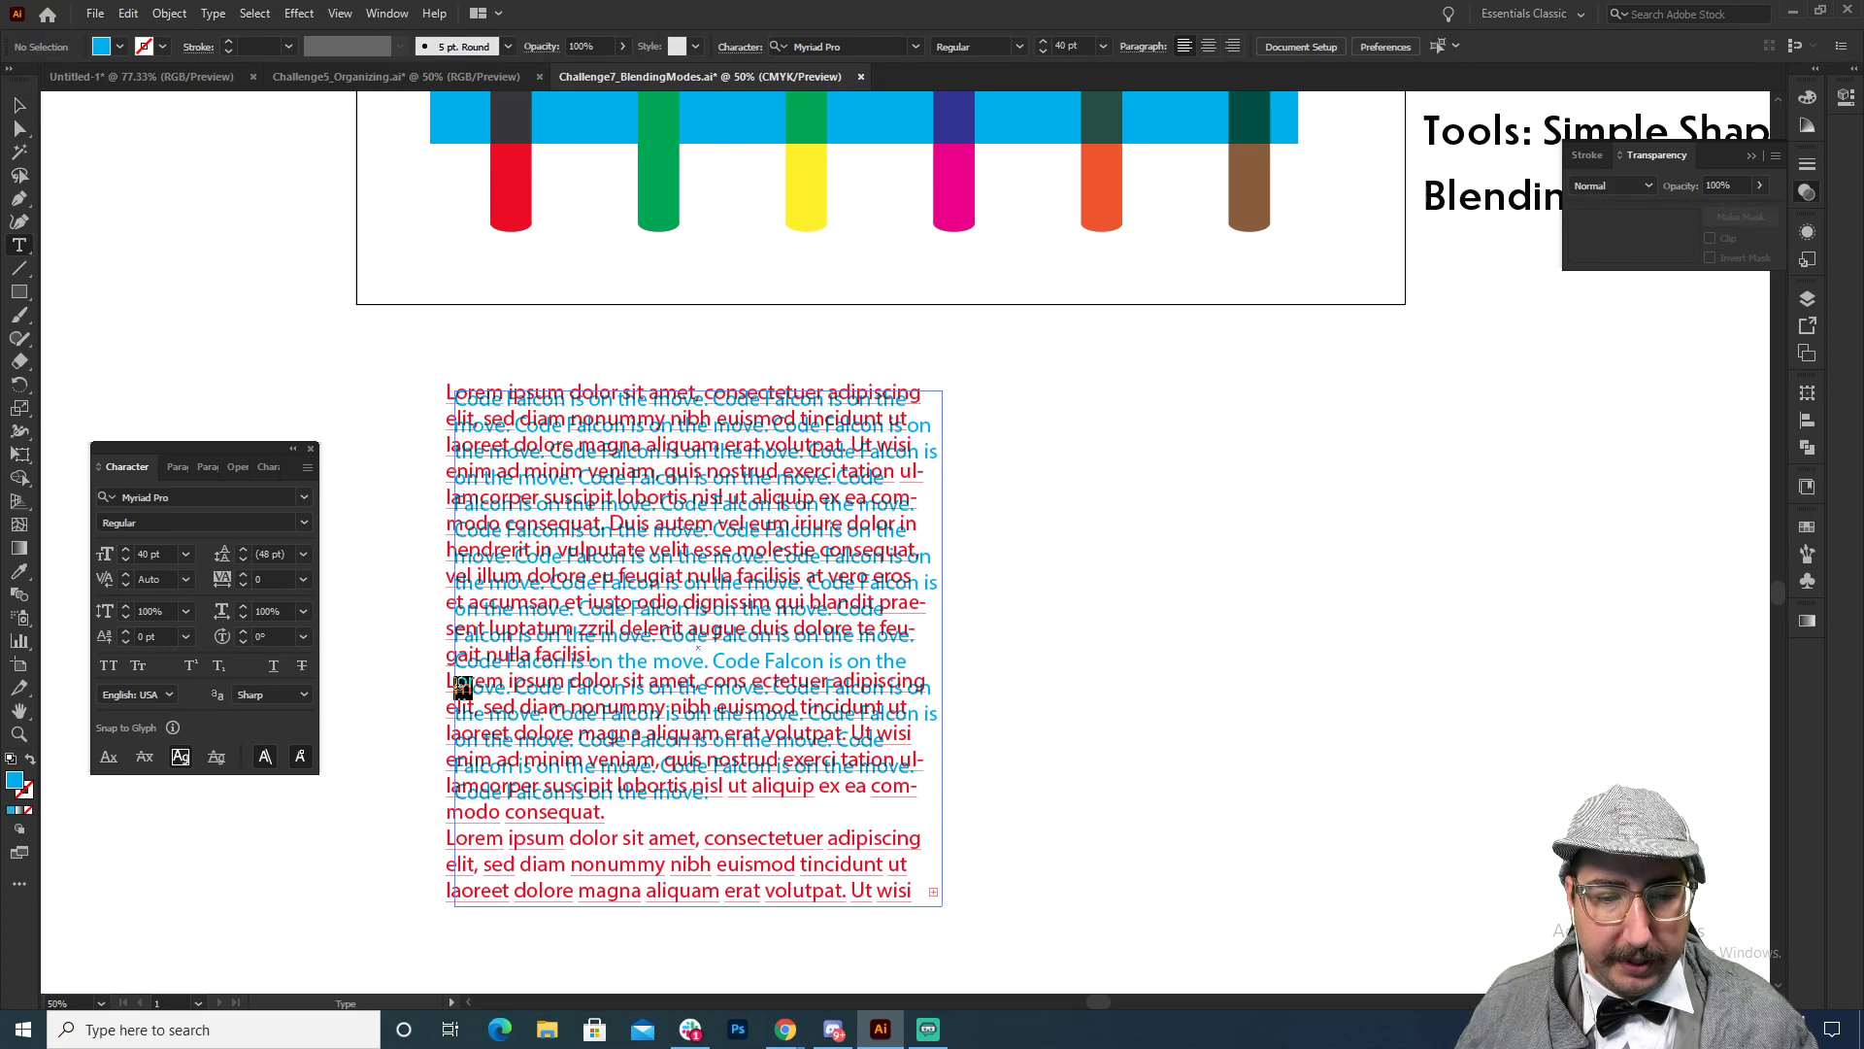
left_click(470, 670)
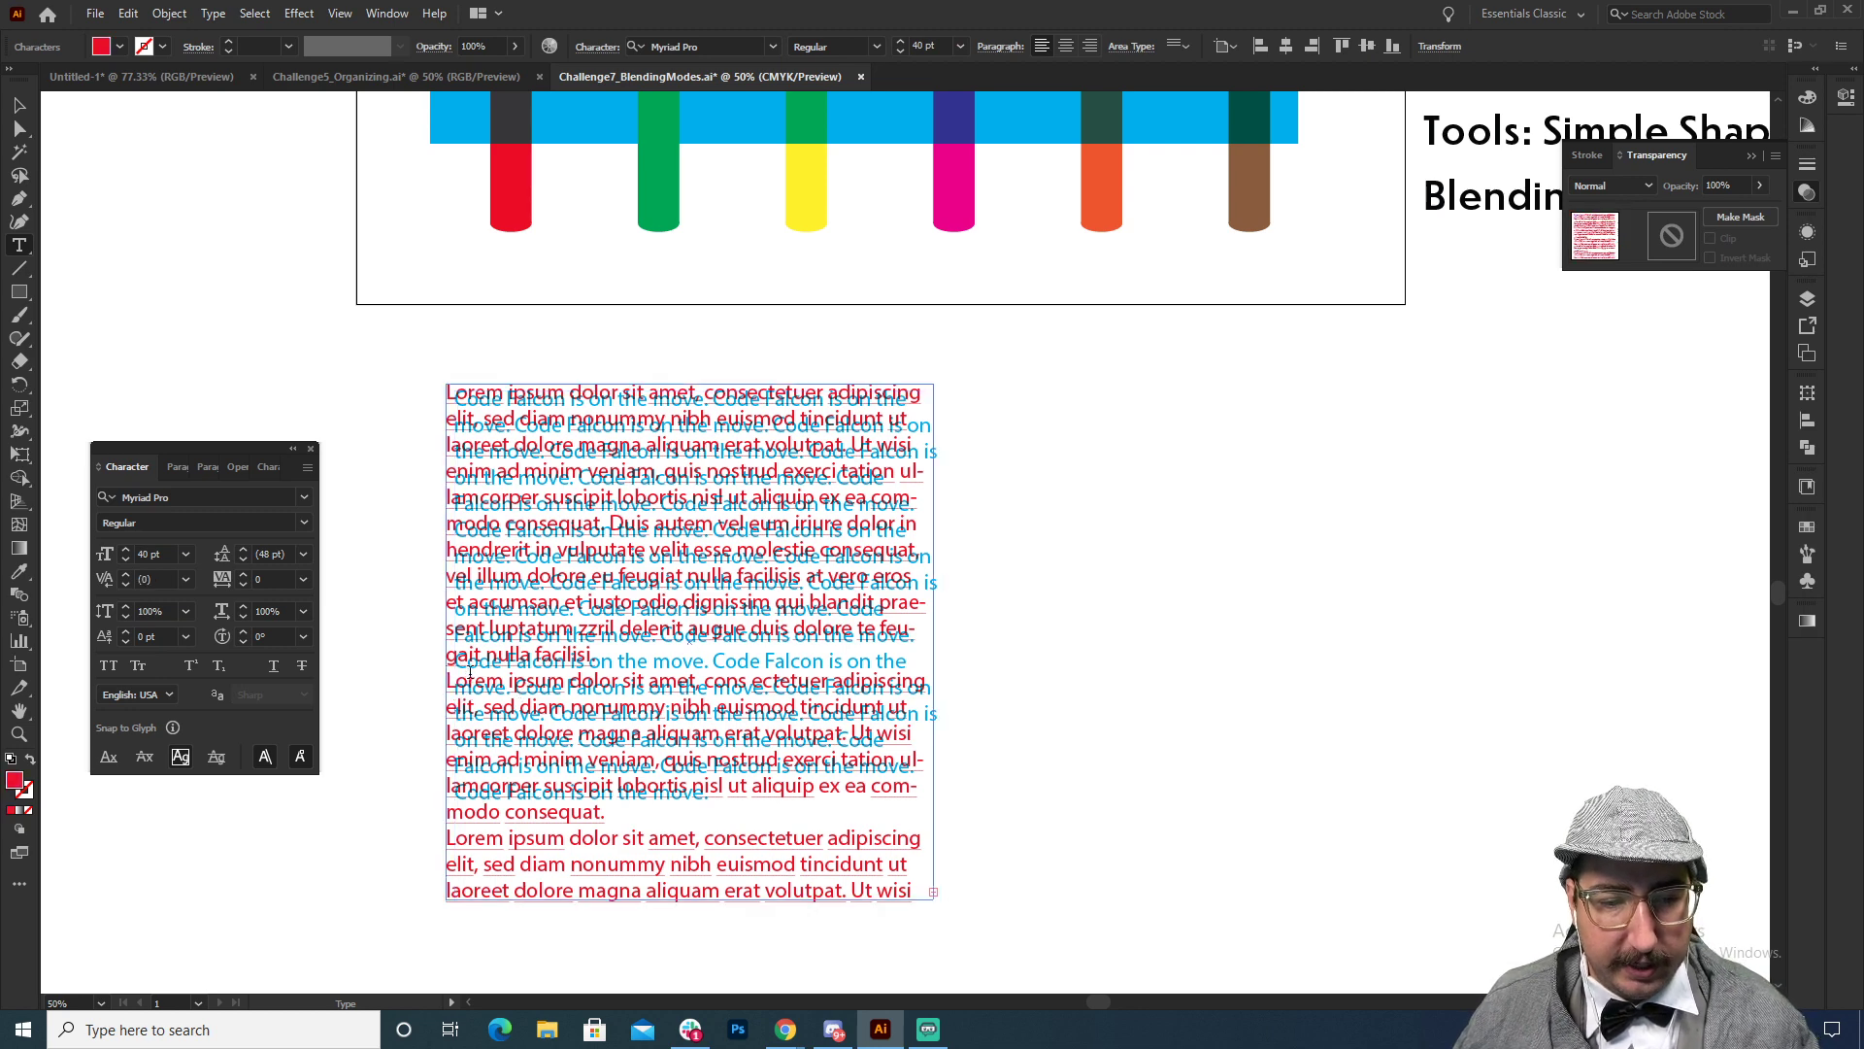
key("BackSpace")
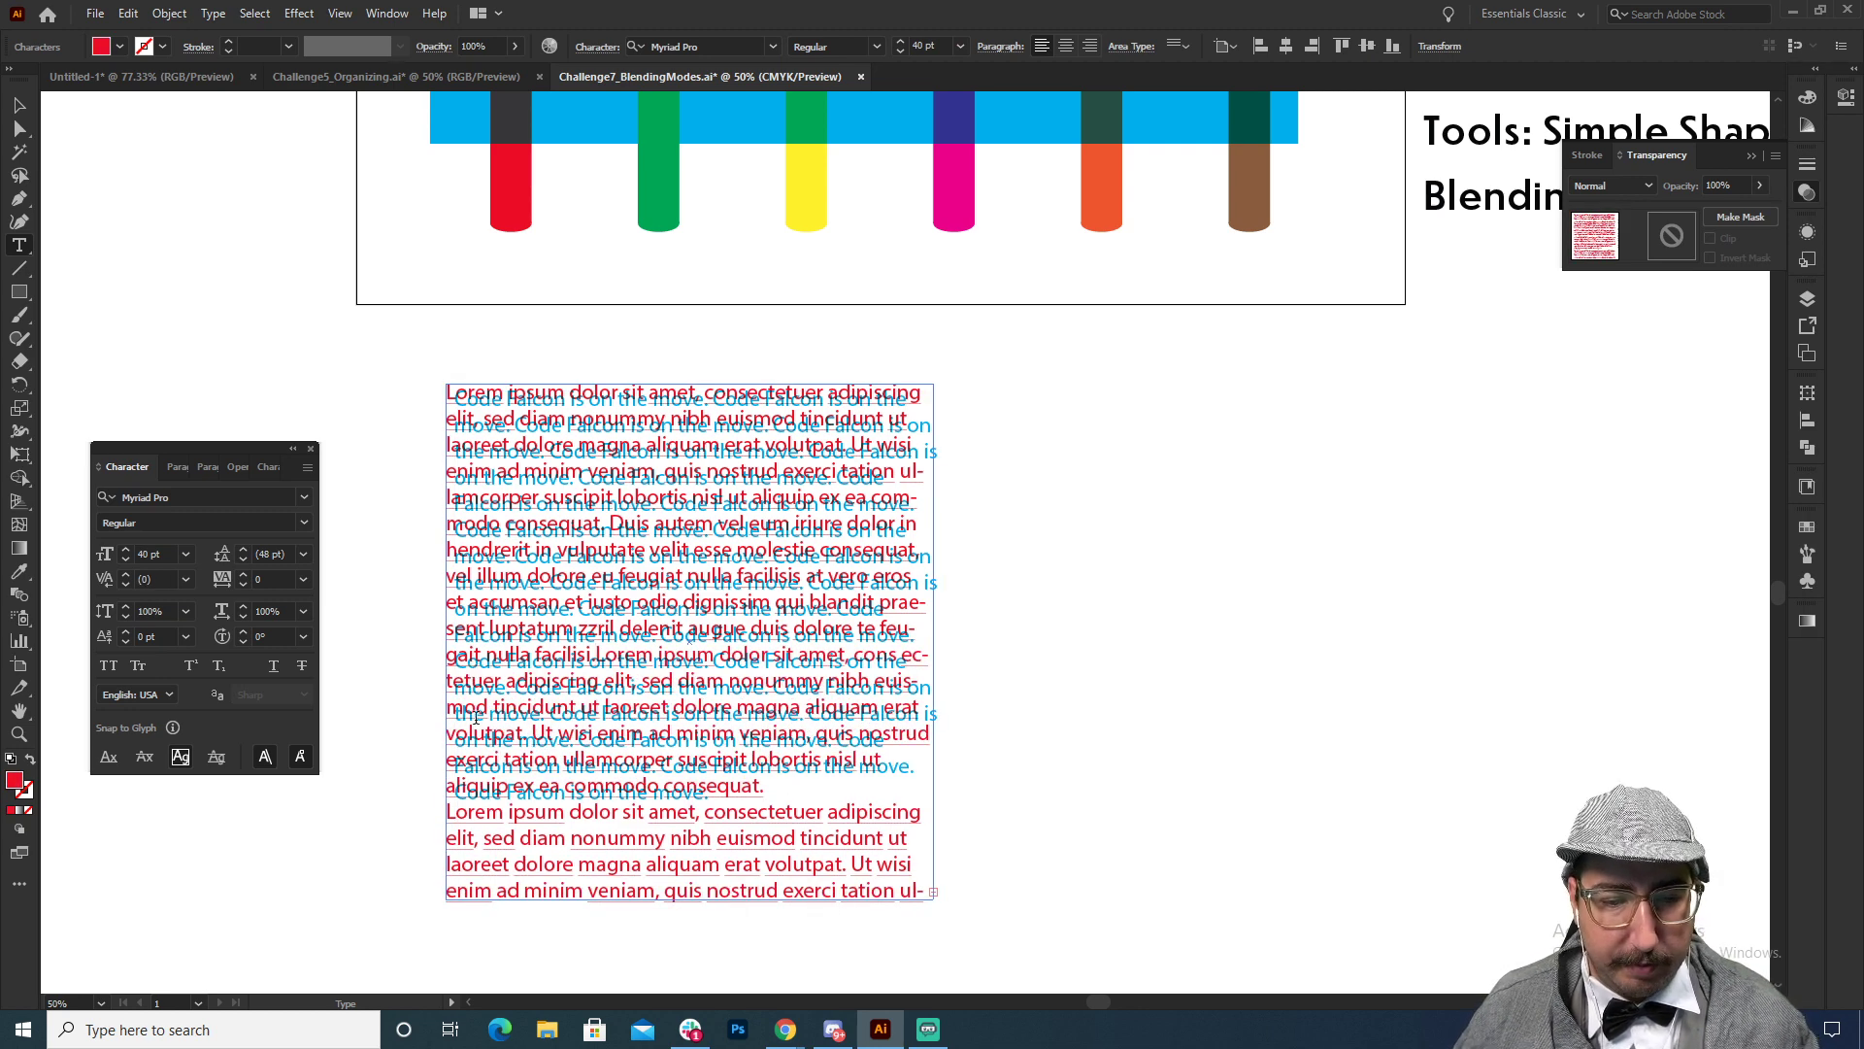
left_click(451, 811)
key("BackSpace")
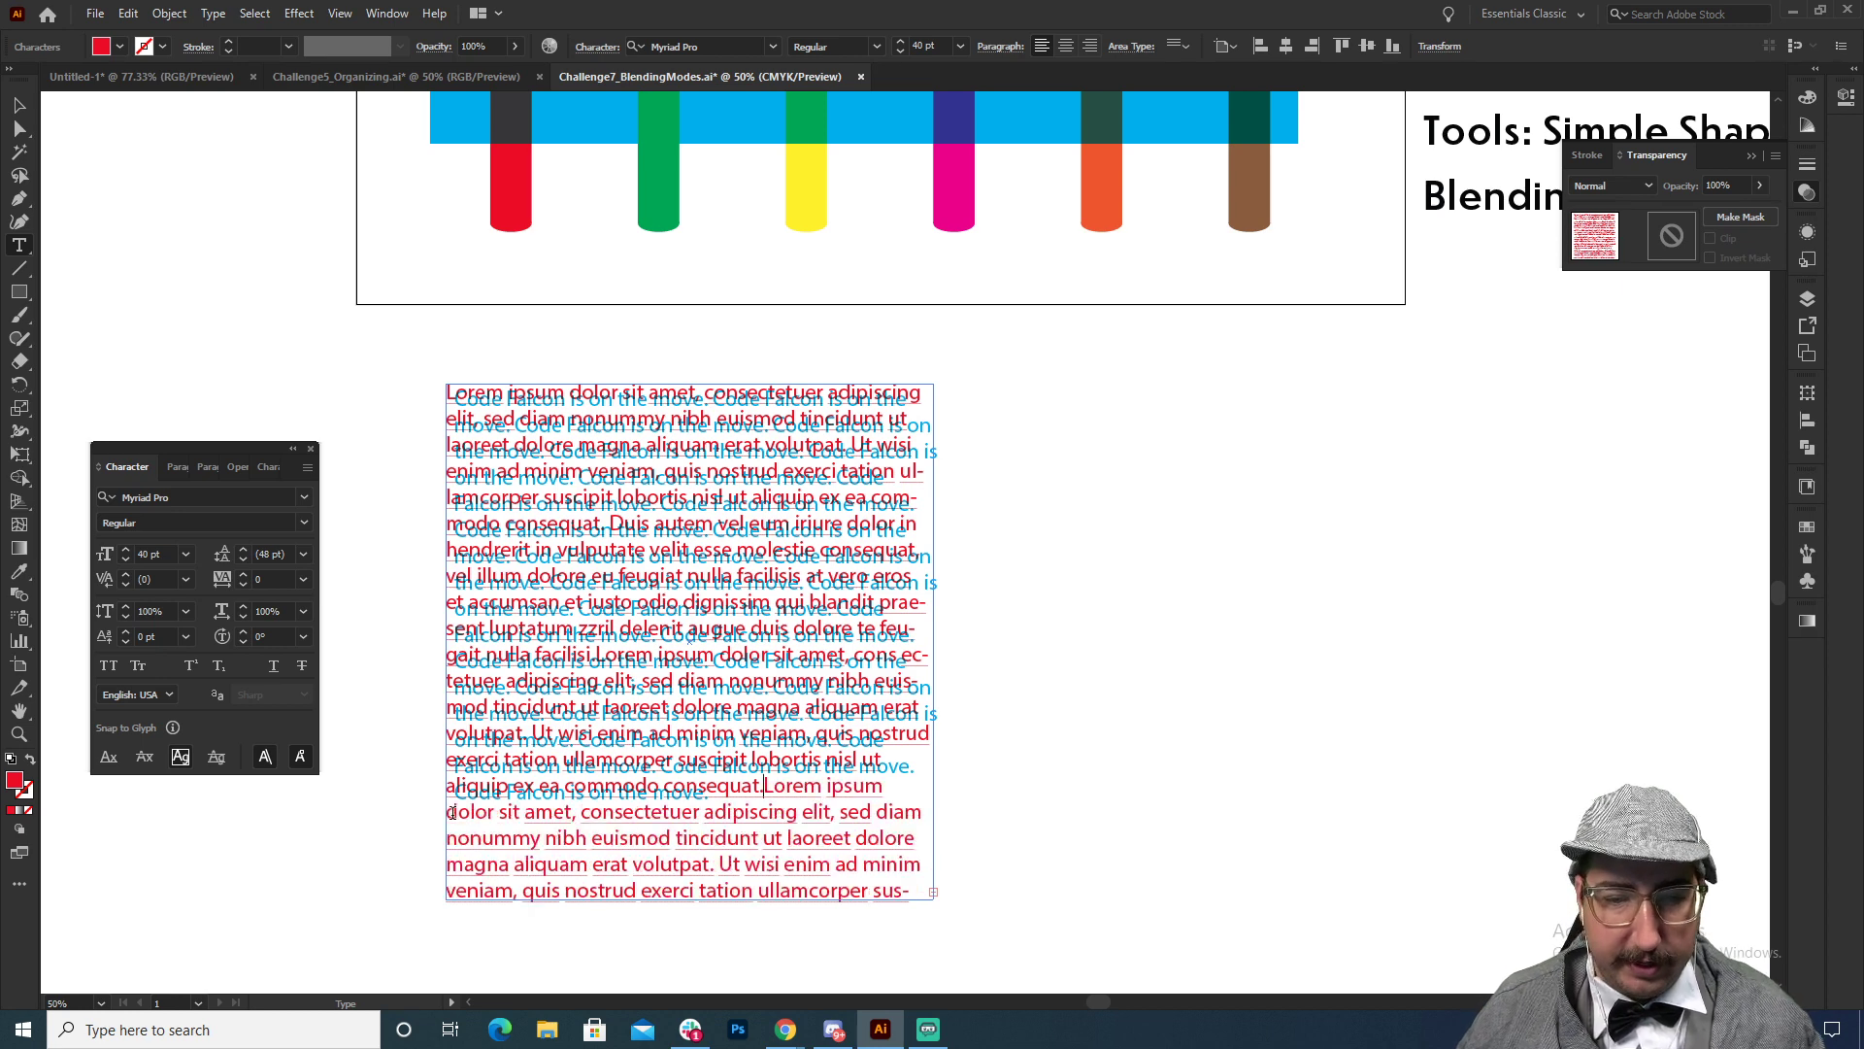
key("Escape")
left_click(214, 271)
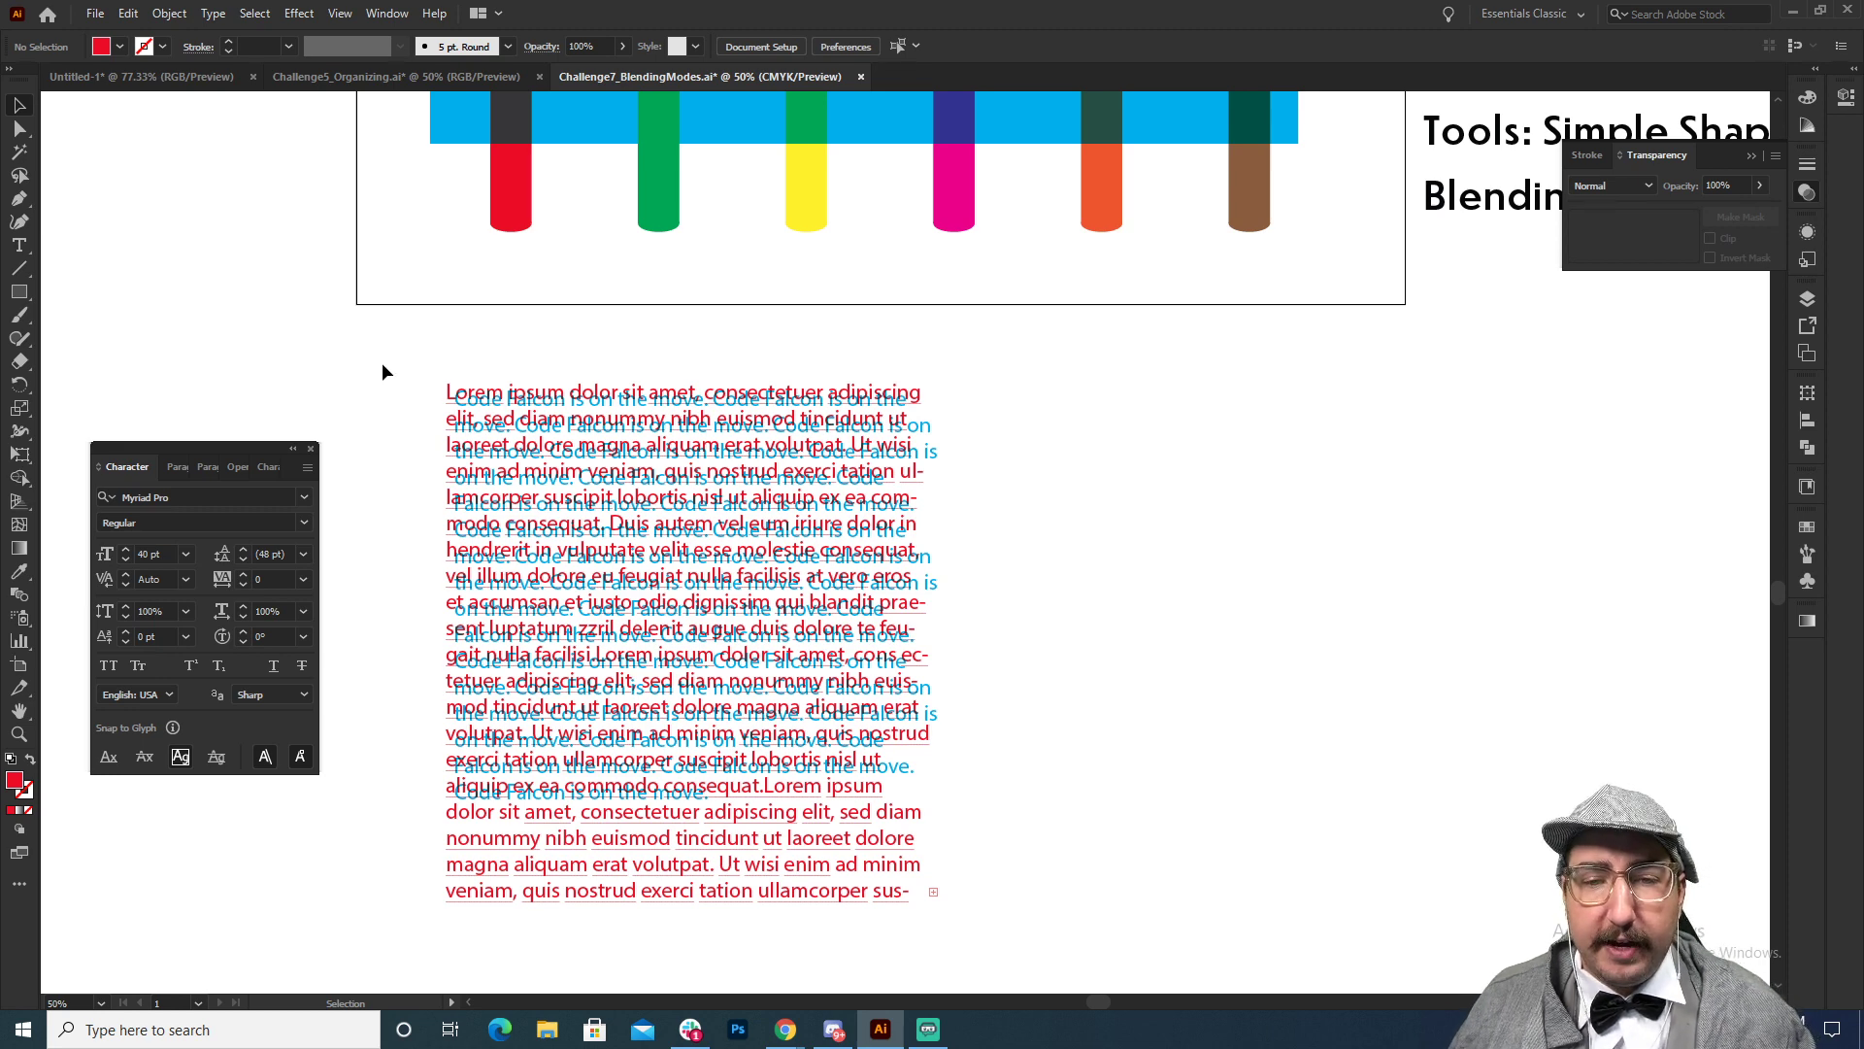
Step: Check the blending mode setting of both overlapping text frames together and deselect them
left_click_drag(381, 363, 956, 582)
left_click(1611, 185)
left_click(1597, 264)
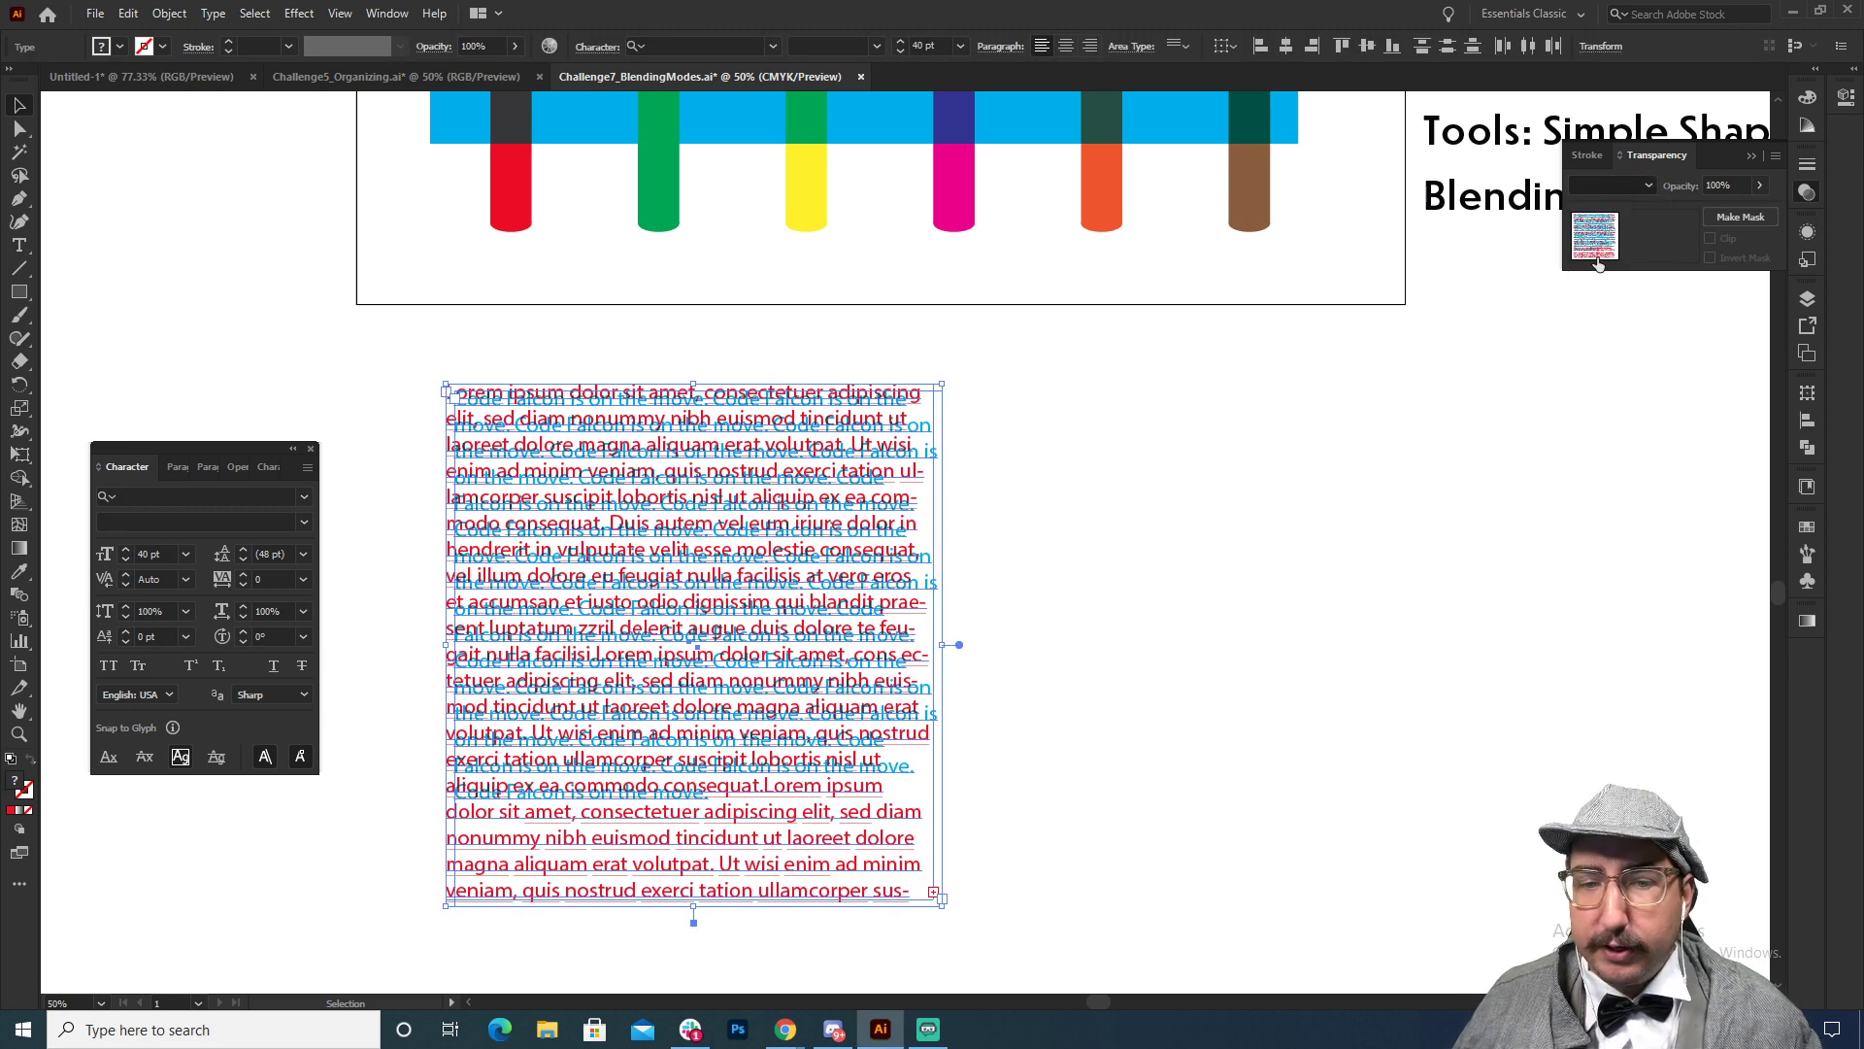
left_click(1164, 402)
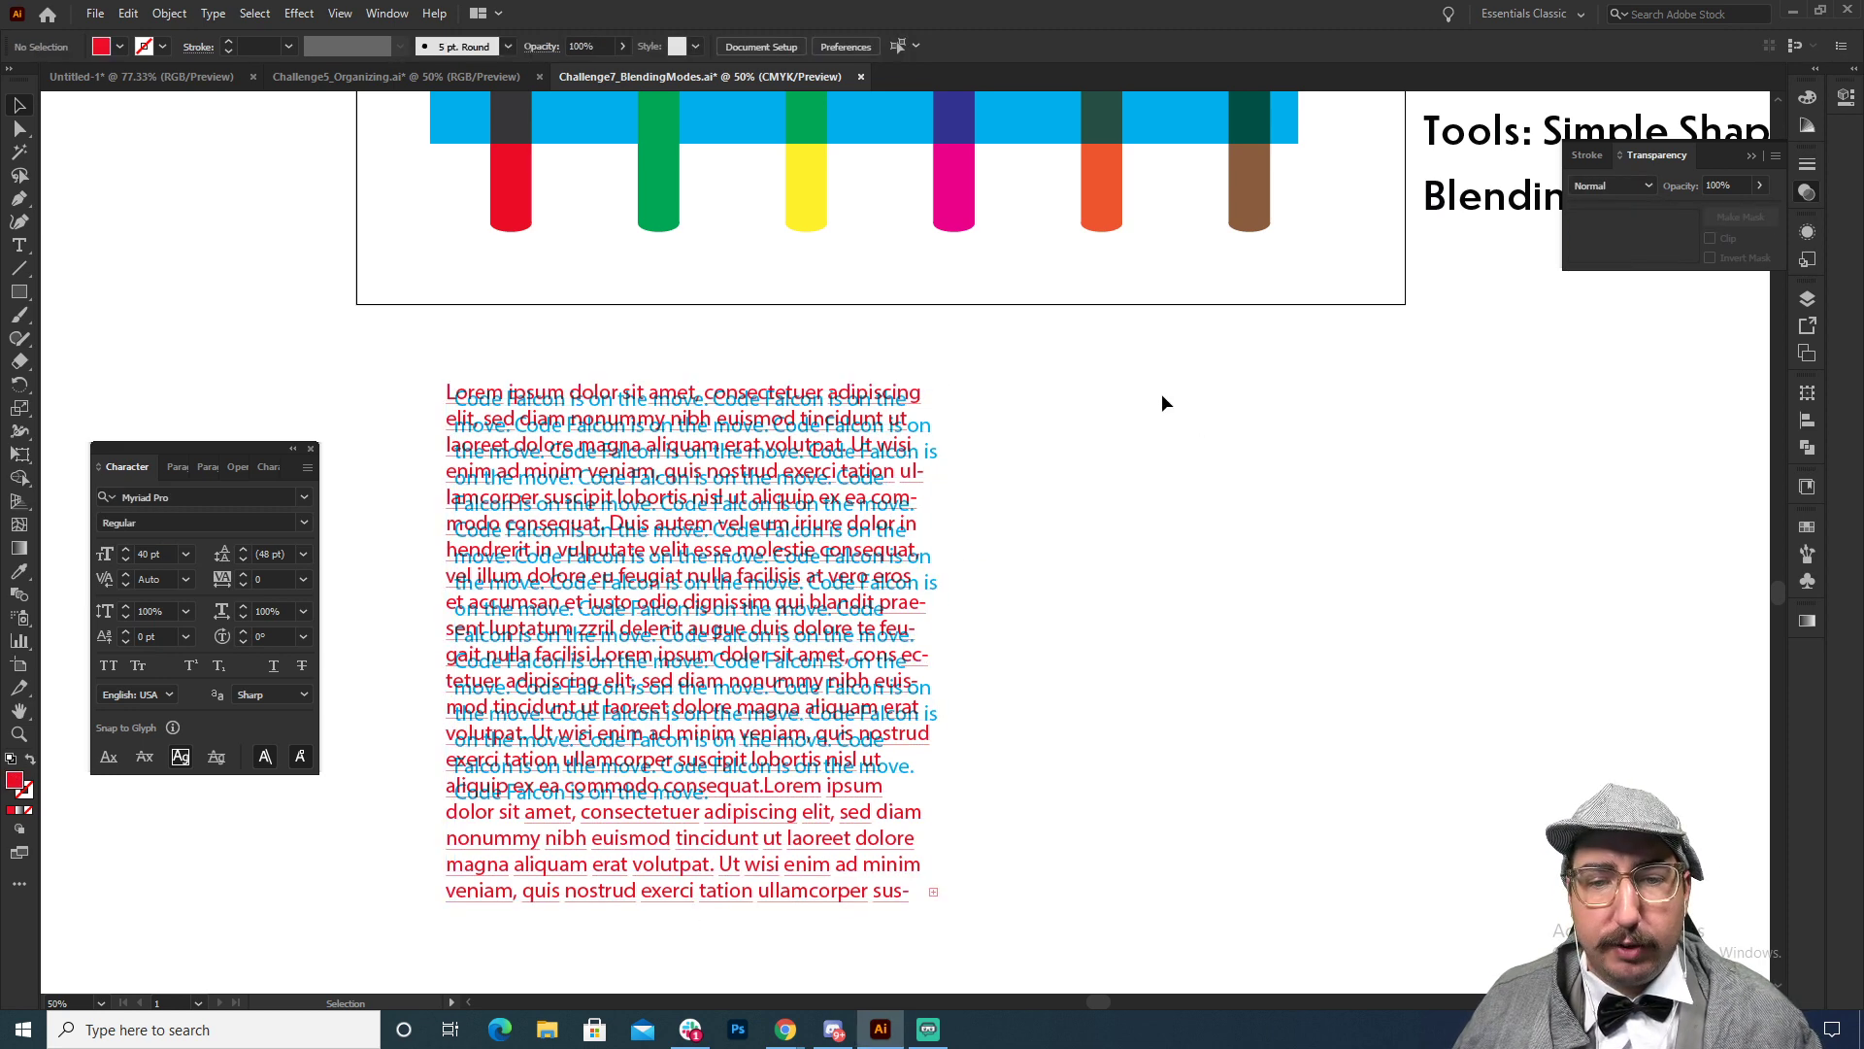
Step: Nudge the red Lorem ipsum text slightly down so its lines overlap the cyan text, and deselect it
left_click(871, 835)
left_click(1115, 690)
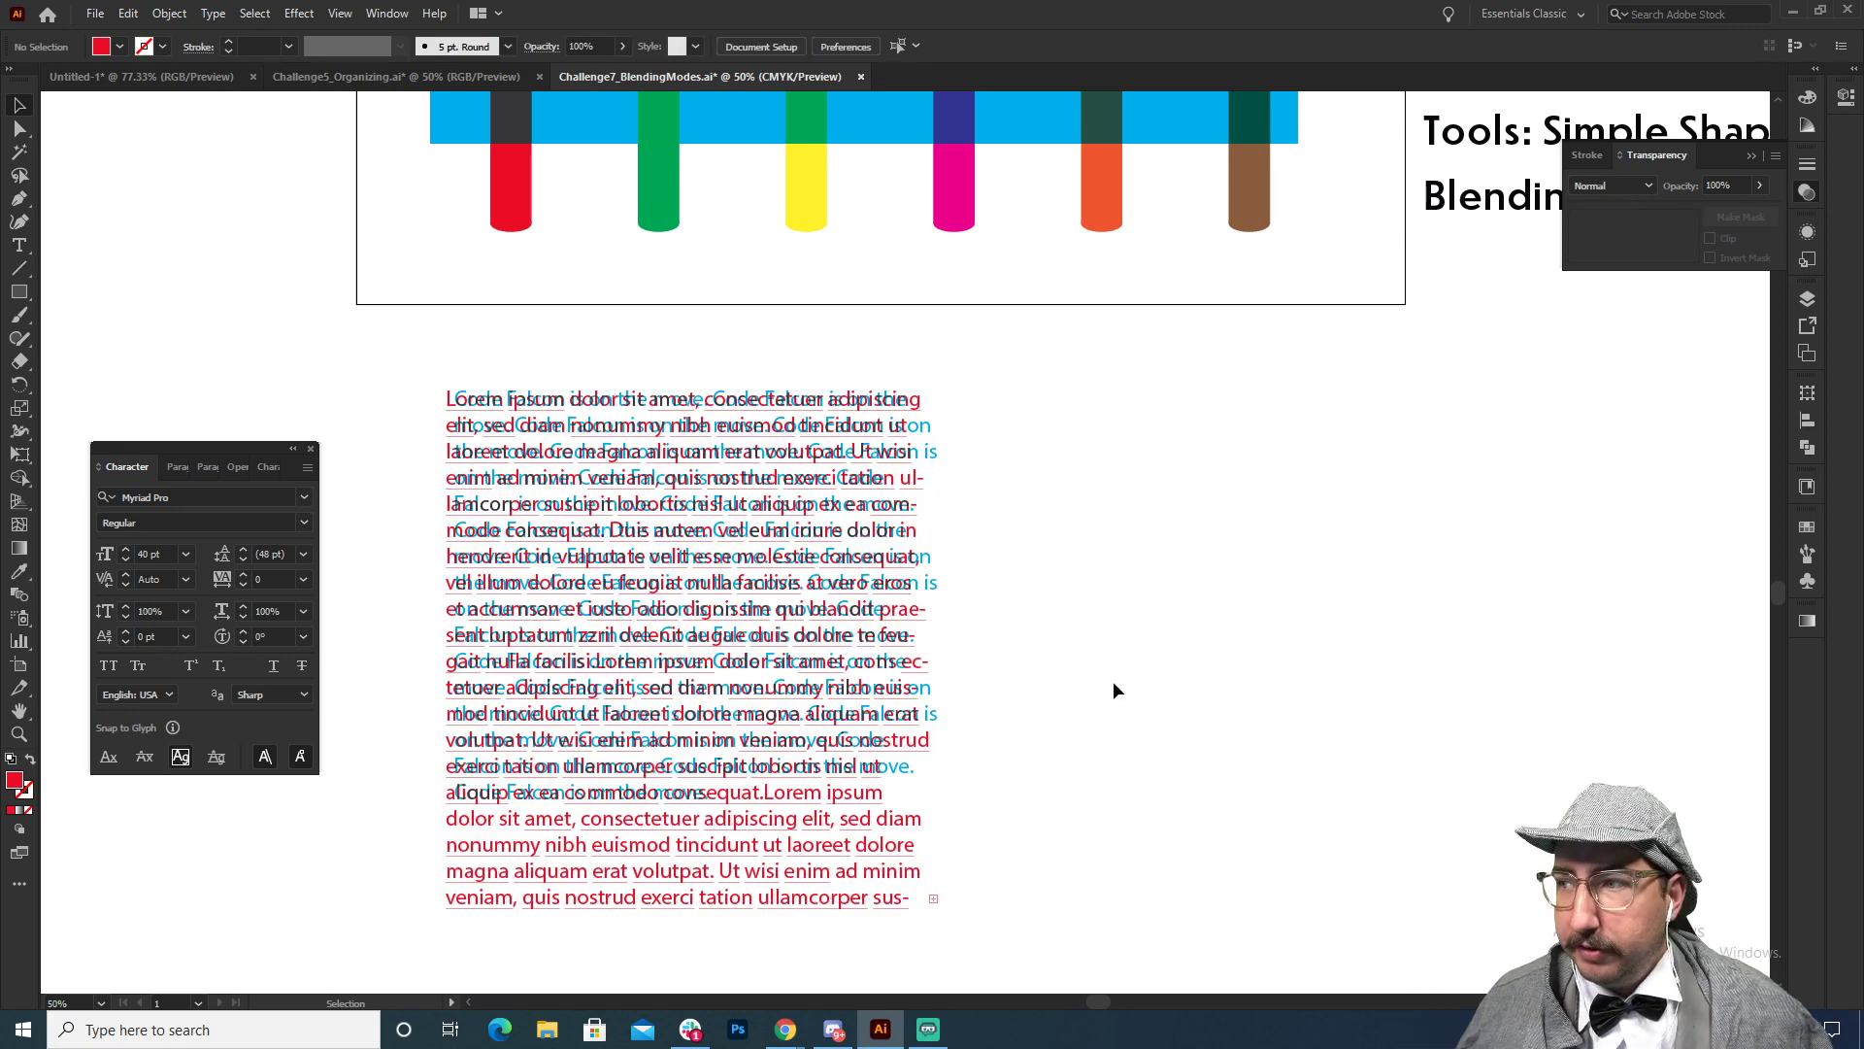
Step: Examine up close how the overlapping letters of the red and cyan text blend
key("z")
left_click(790, 599)
left_click(790, 599)
left_click(790, 599)
left_click_drag(932, 434, 945, 514)
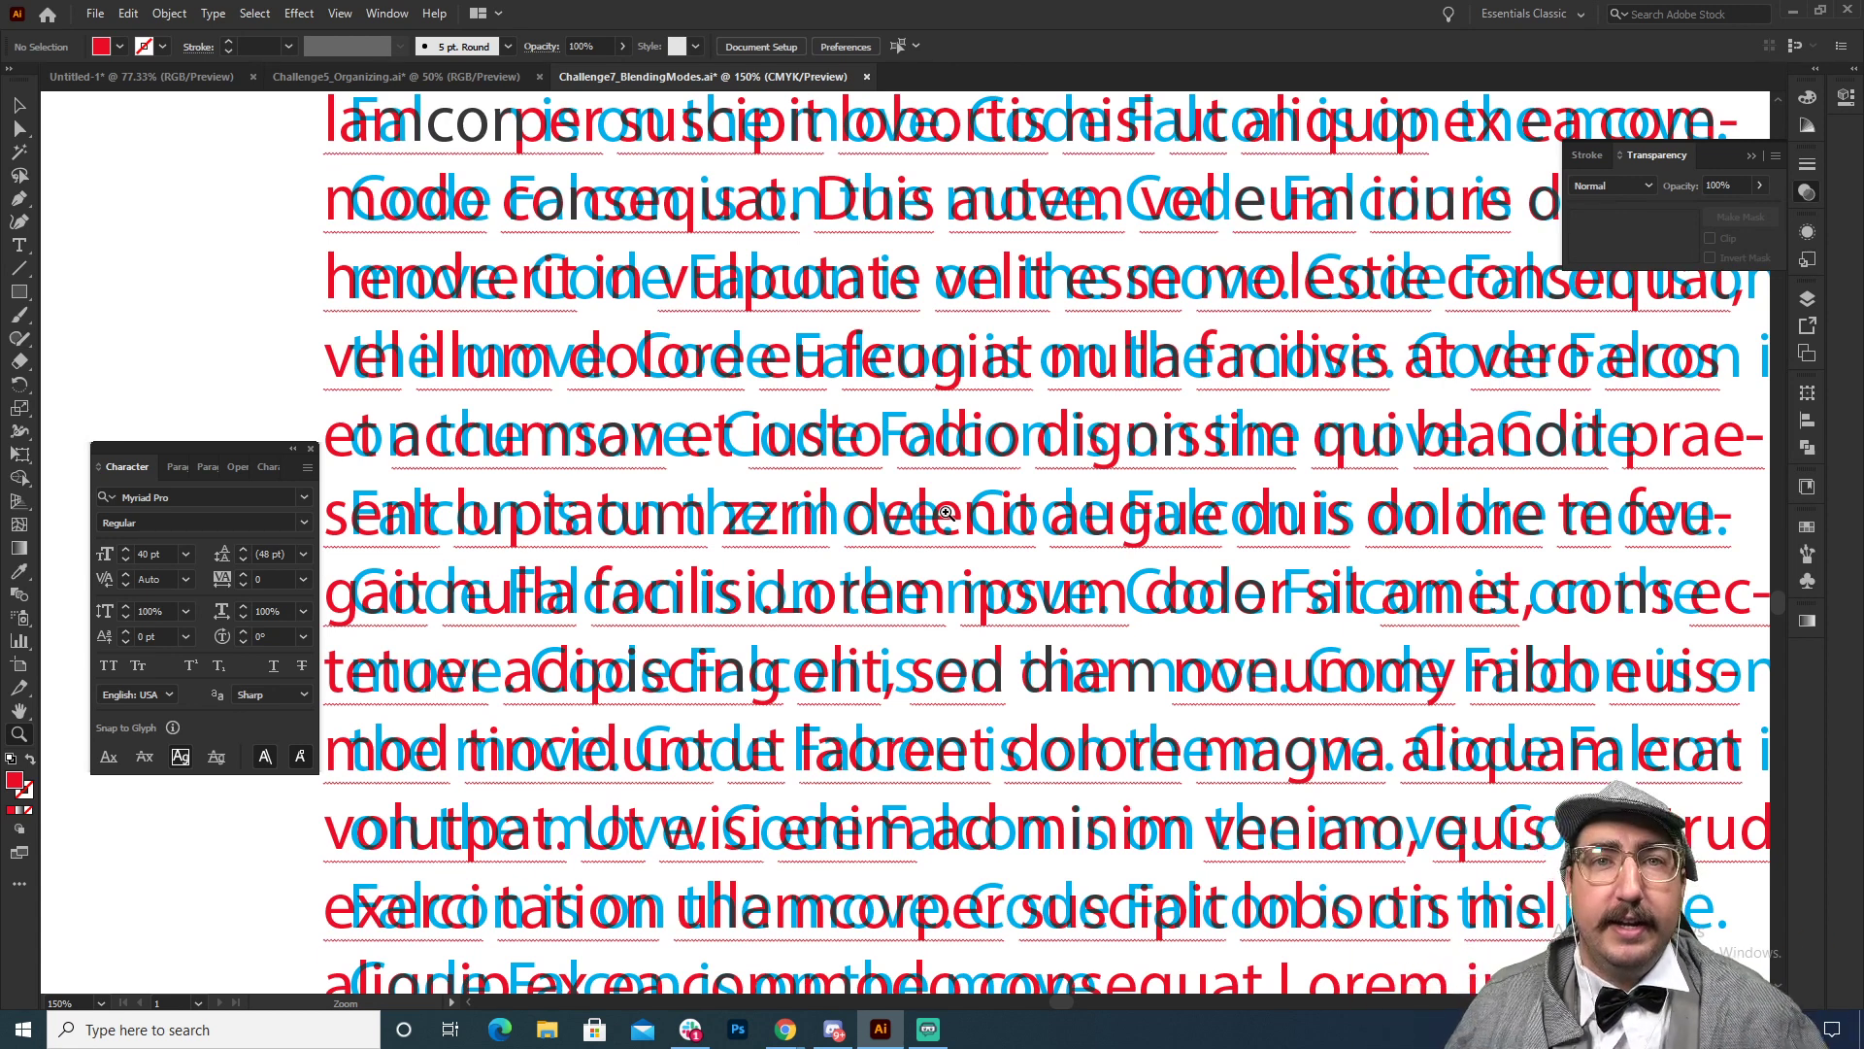
left_click(1001, 444, "alt")
left_click(997, 443, "alt")
left_click_drag(910, 463, 890, 297)
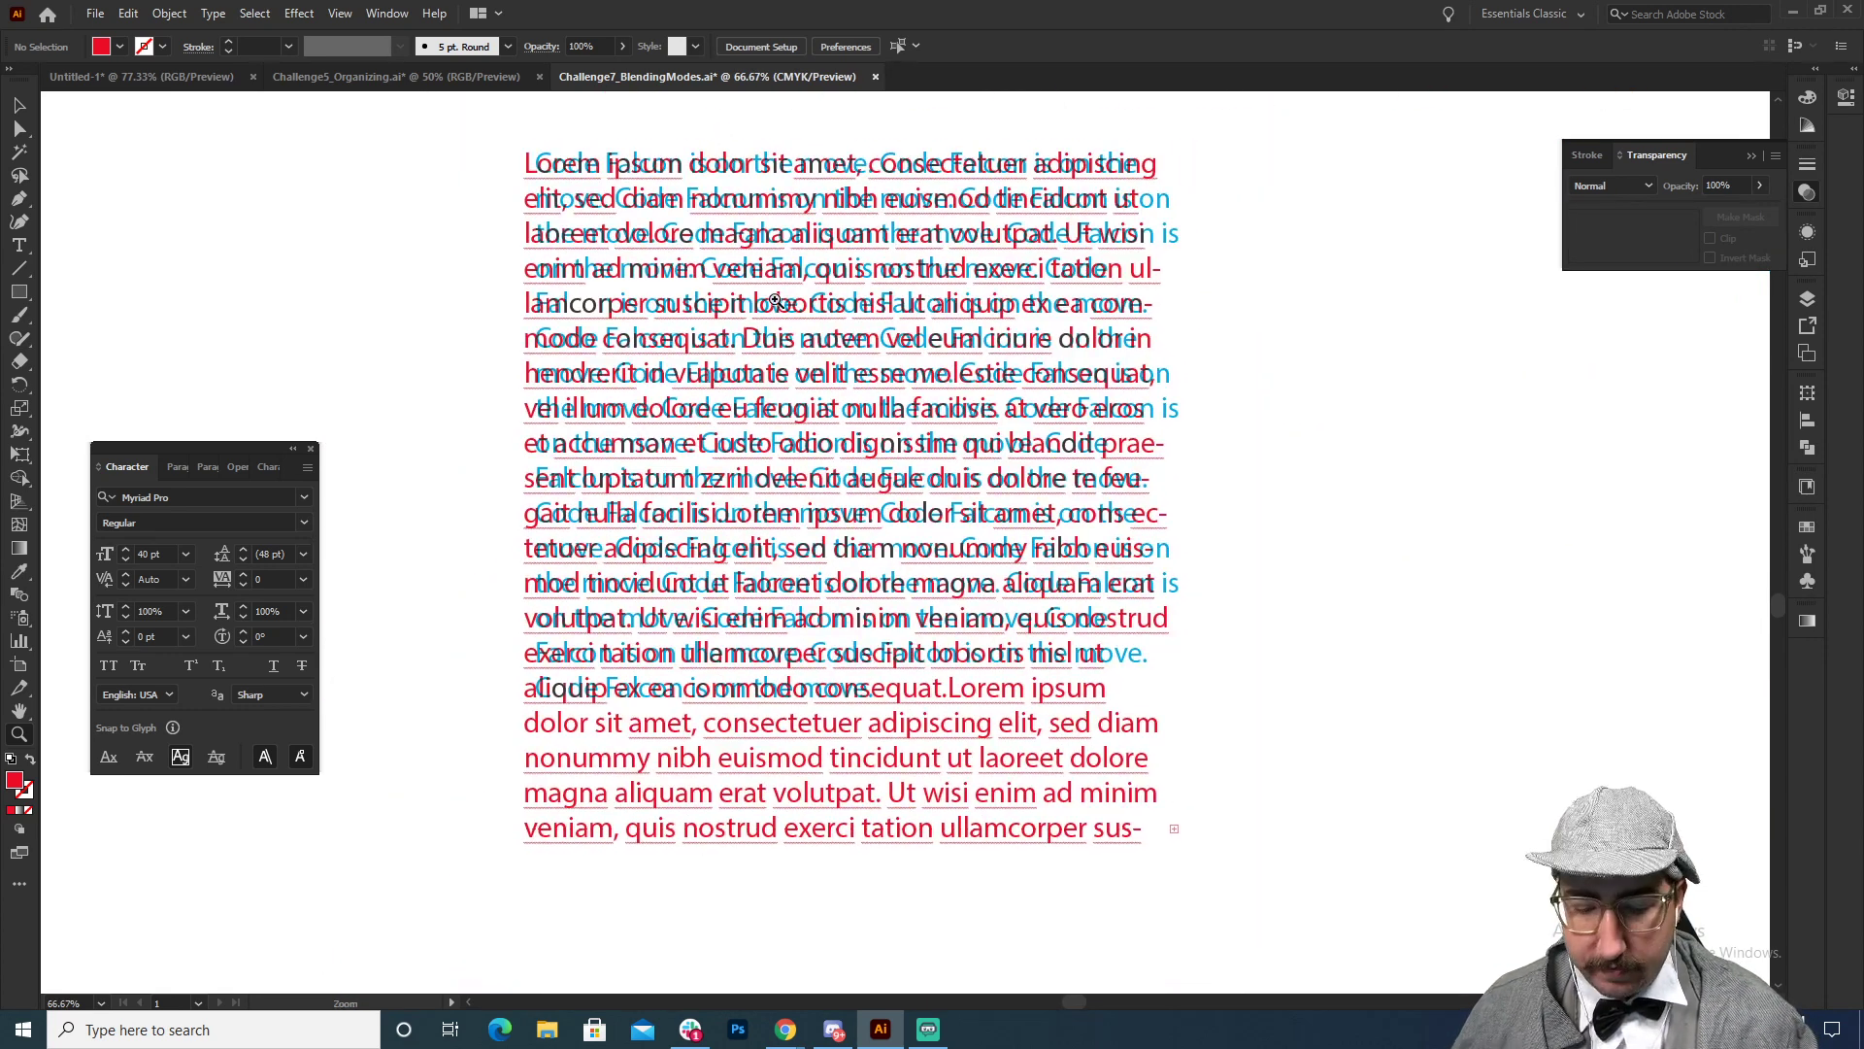
Step: Draw a red rectangle about 1017 by 891 mm over the overlapping text, set its blending mode to Multiply, and deselect it
key("m")
left_click_drag(494, 126, 1235, 774)
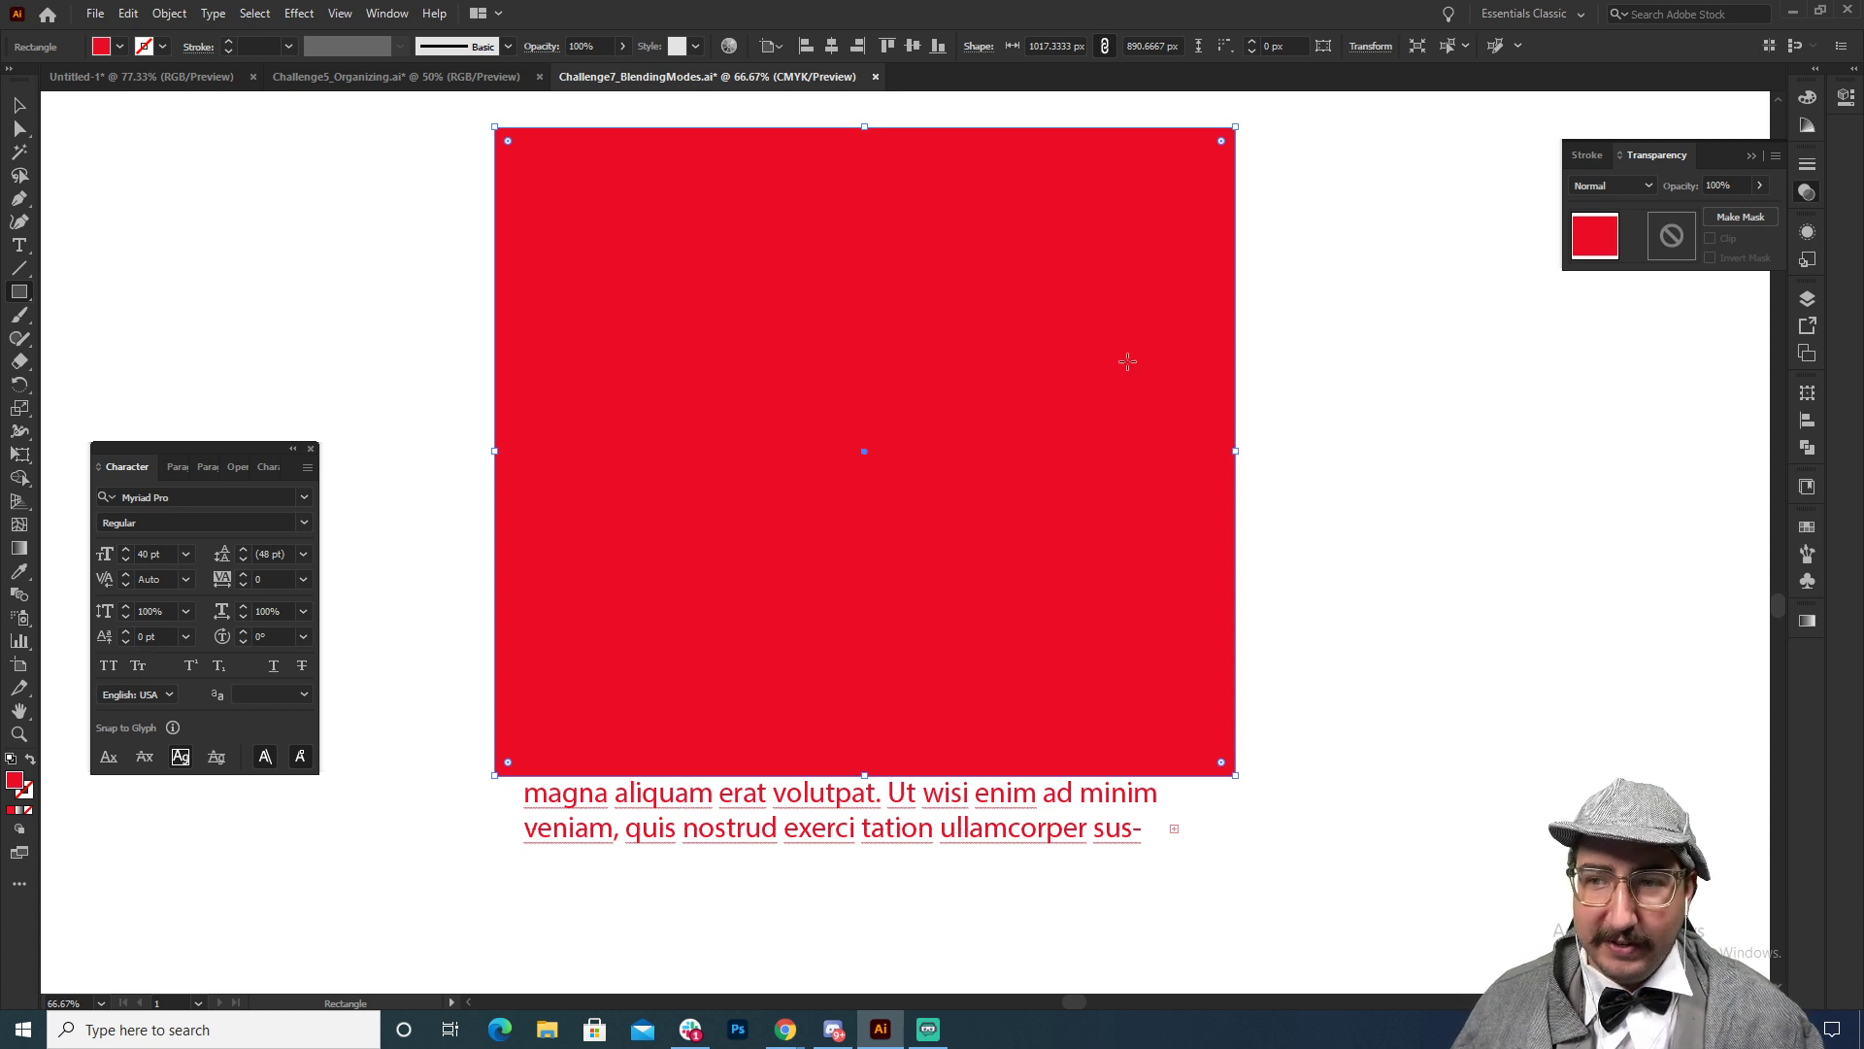
left_click(1592, 186)
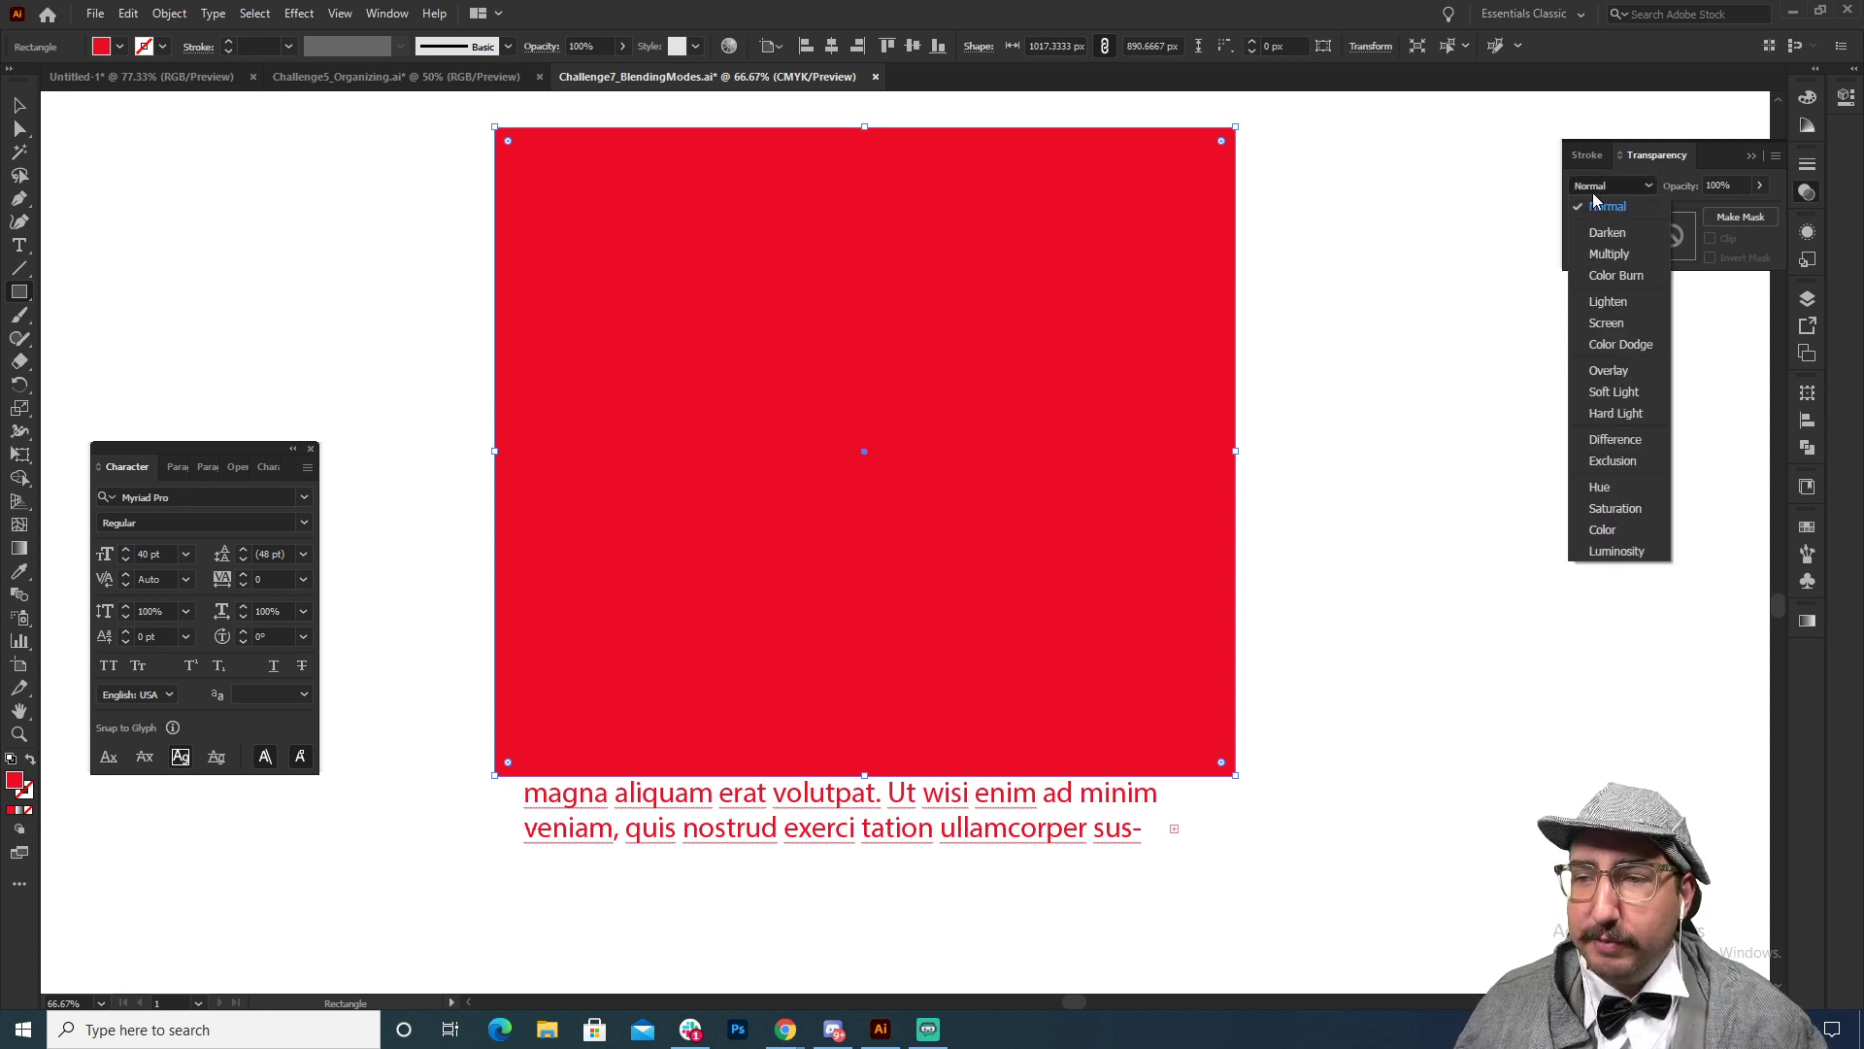
left_click(1605, 255)
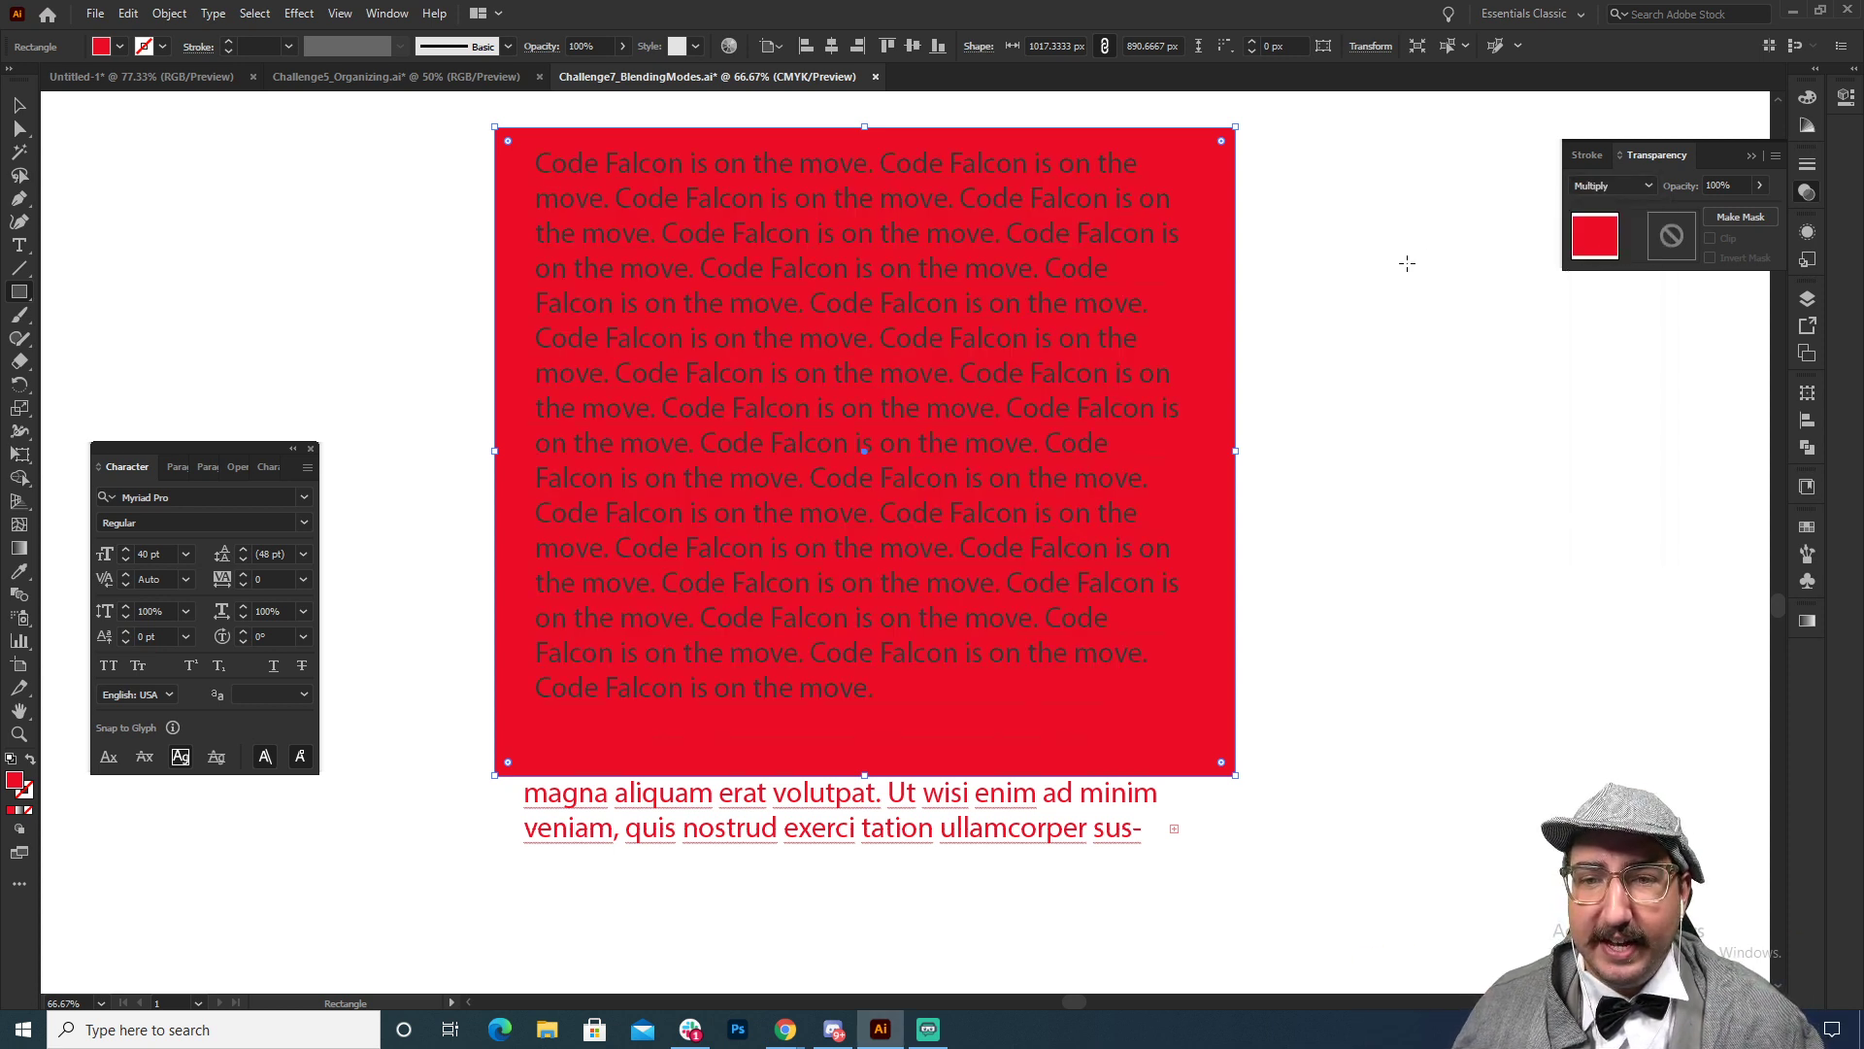
key("v")
left_click(1369, 253)
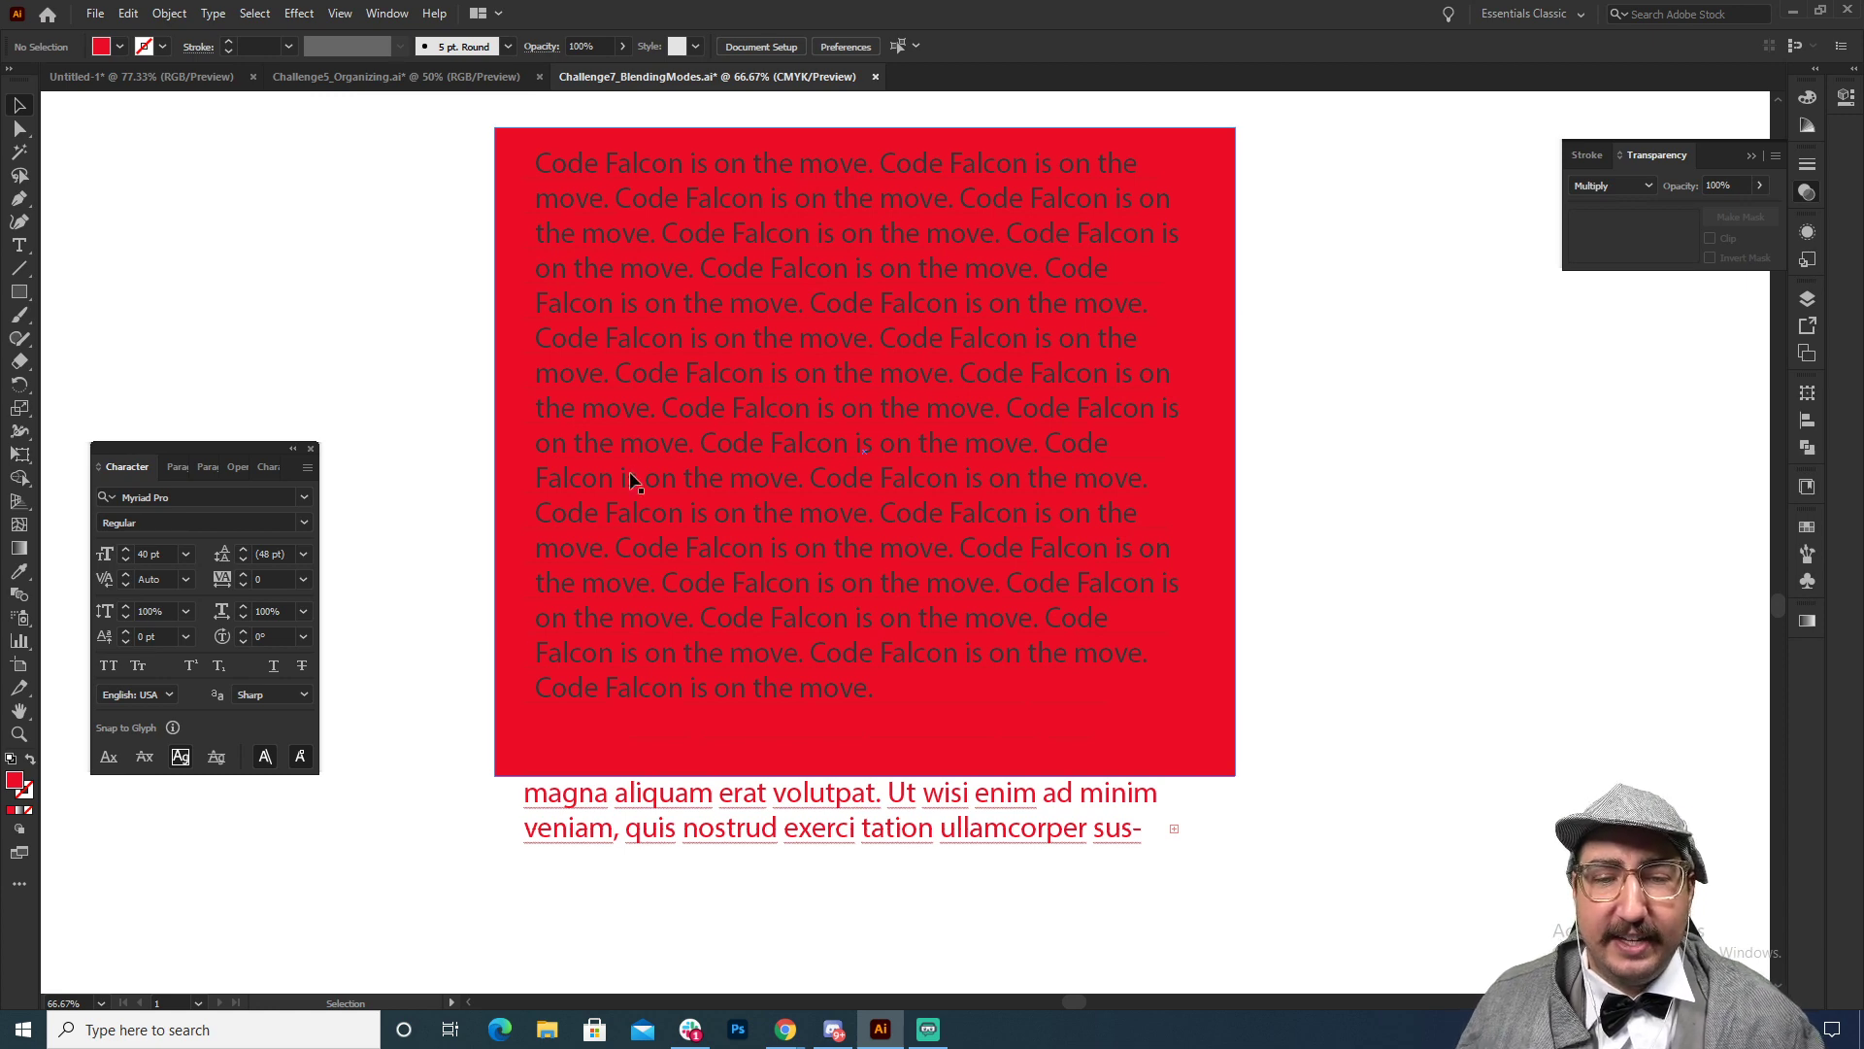
Step: Reduce the red rectangle to a vertical strip about 132 mm wide and 653 mm tall over the right half of the text
left_click_drag(503, 354, 833, 358)
left_click_drag(1317, 205, 1005, 323)
key("v")
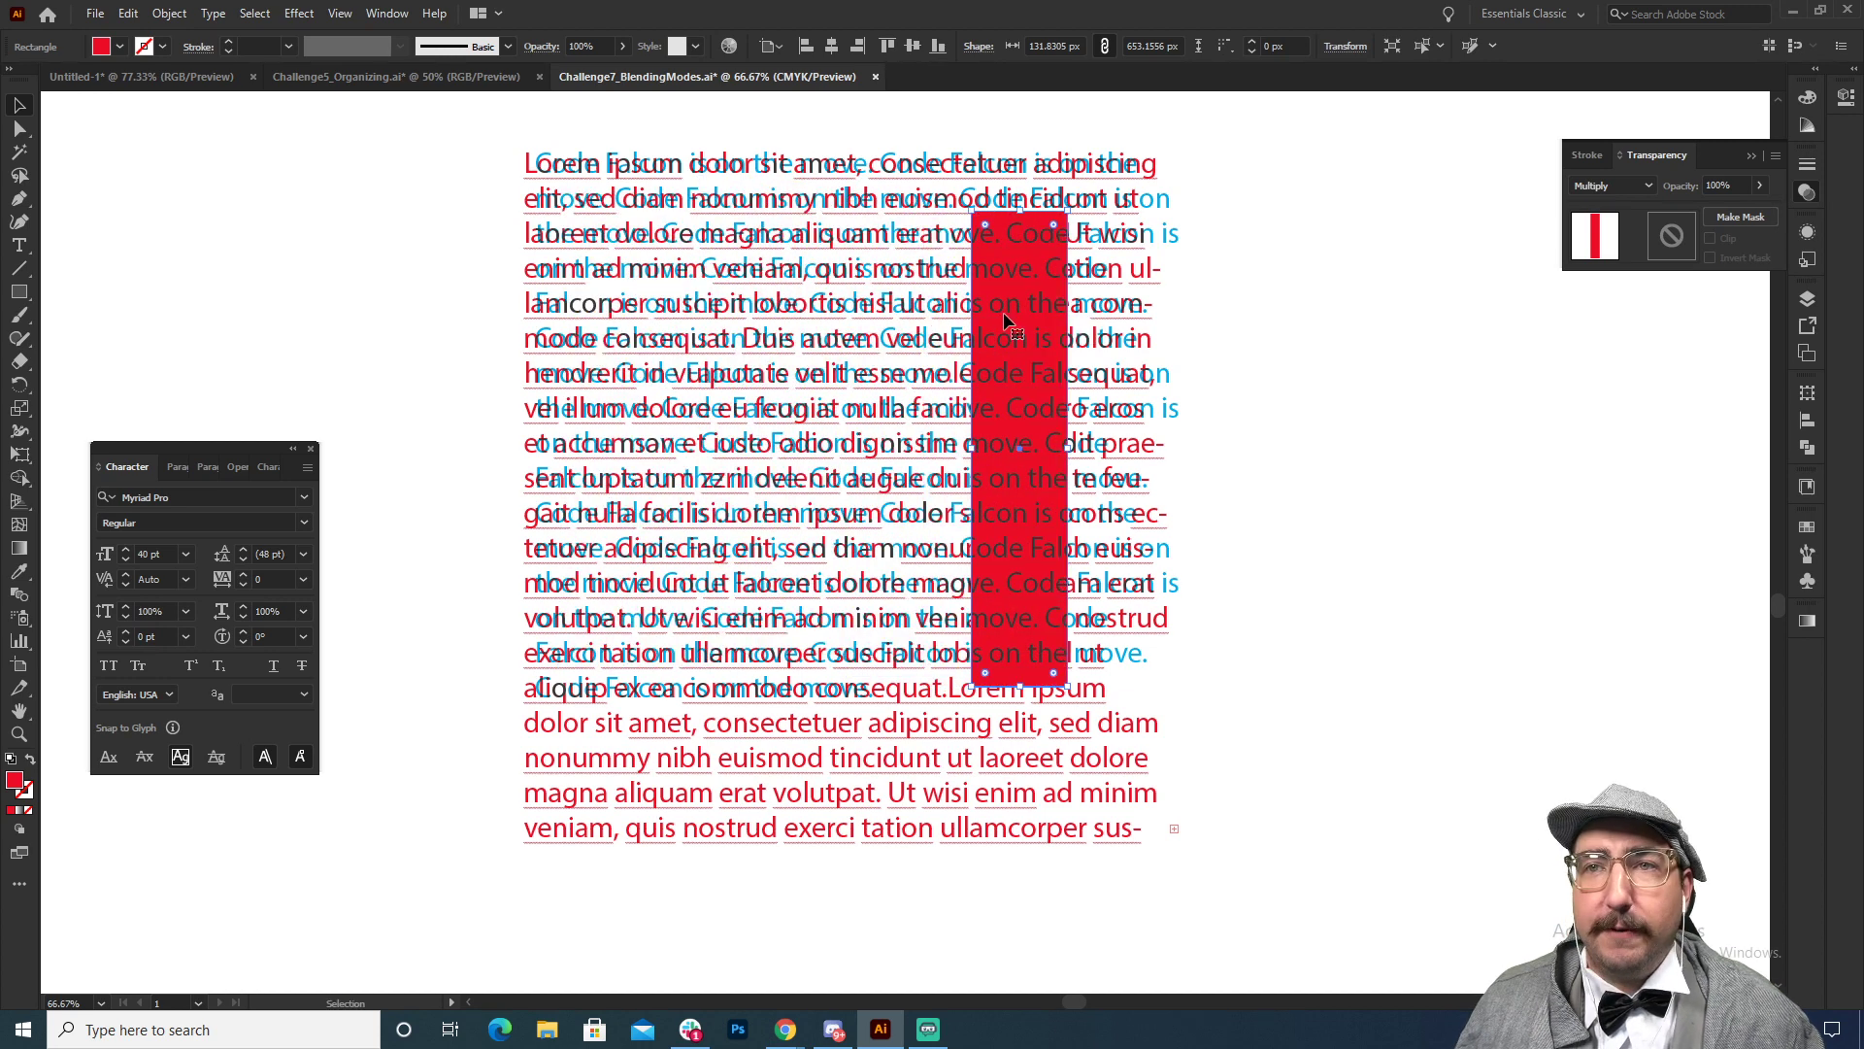
Step: Extend the cyan rectangle's lower and upper edges to a height of about 853 mm so it covers the markers completely
key("z")
left_click(962, 344, "alt")
left_click(960, 345, "alt")
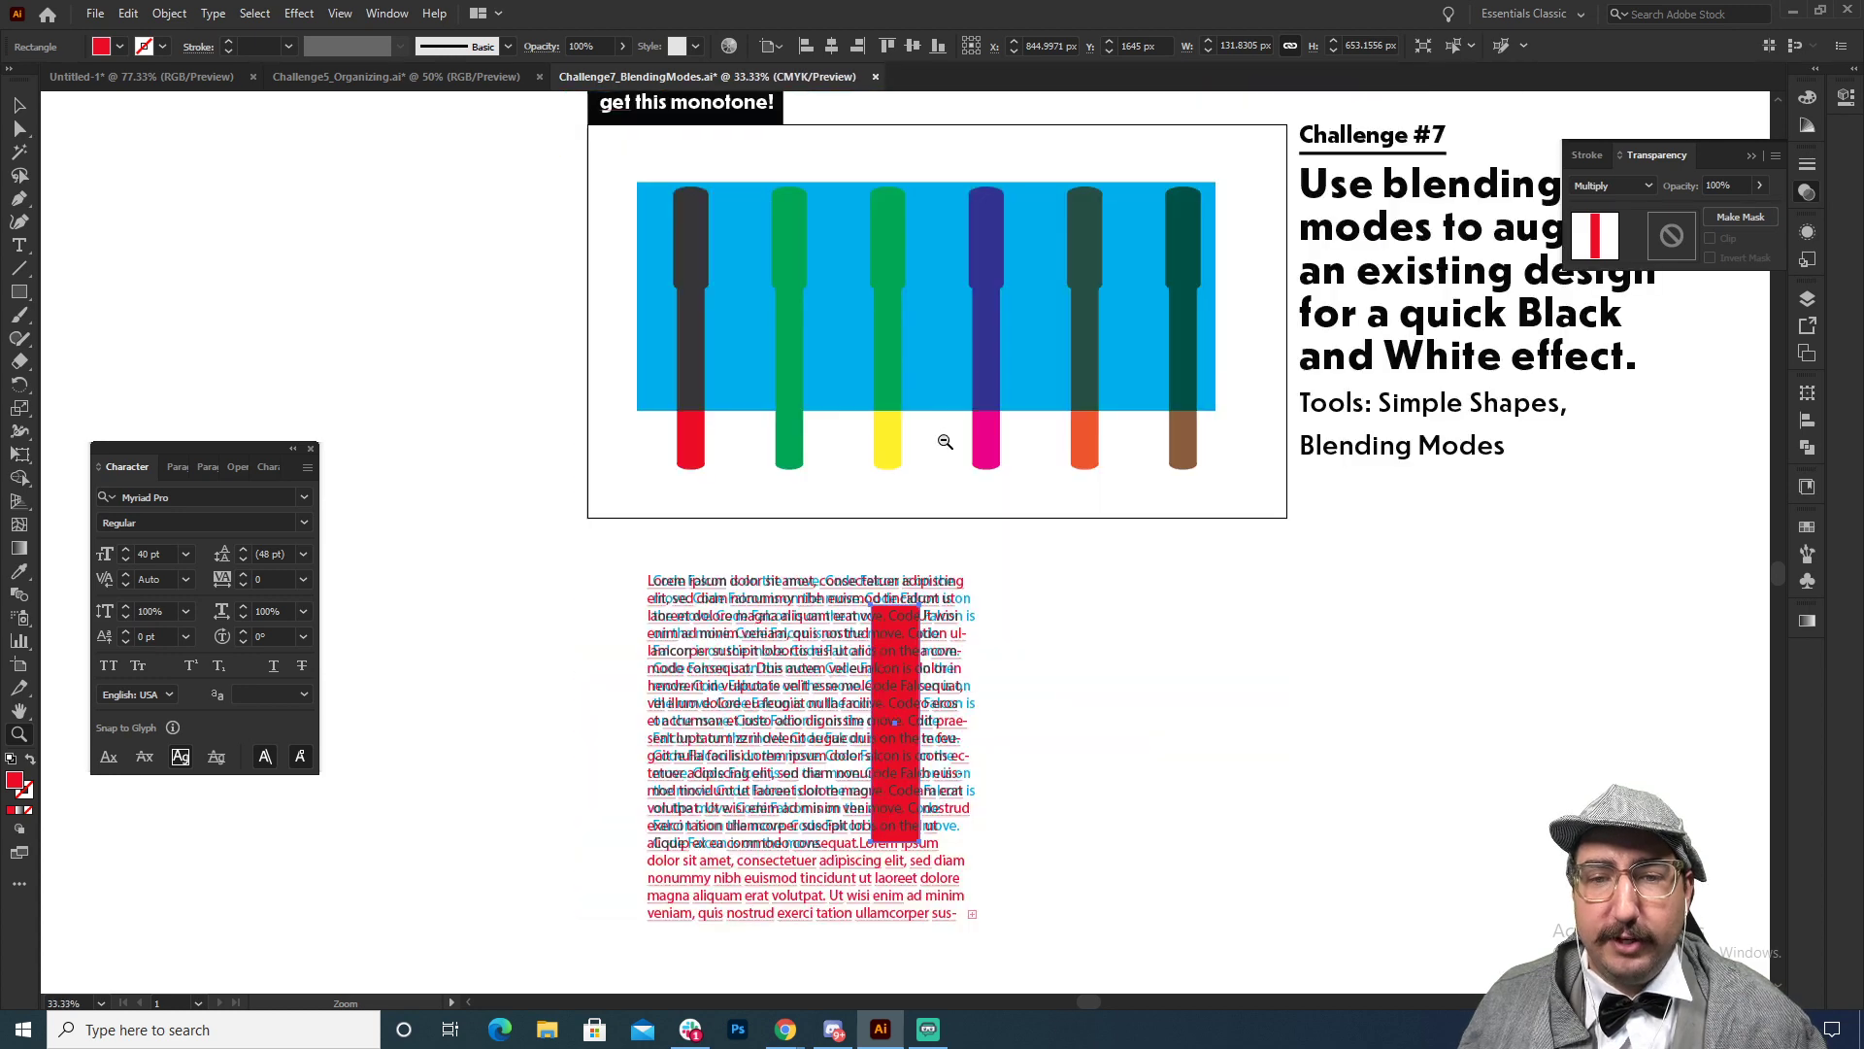
left_click_drag(979, 440, 905, 531)
key("v")
left_click(911, 382)
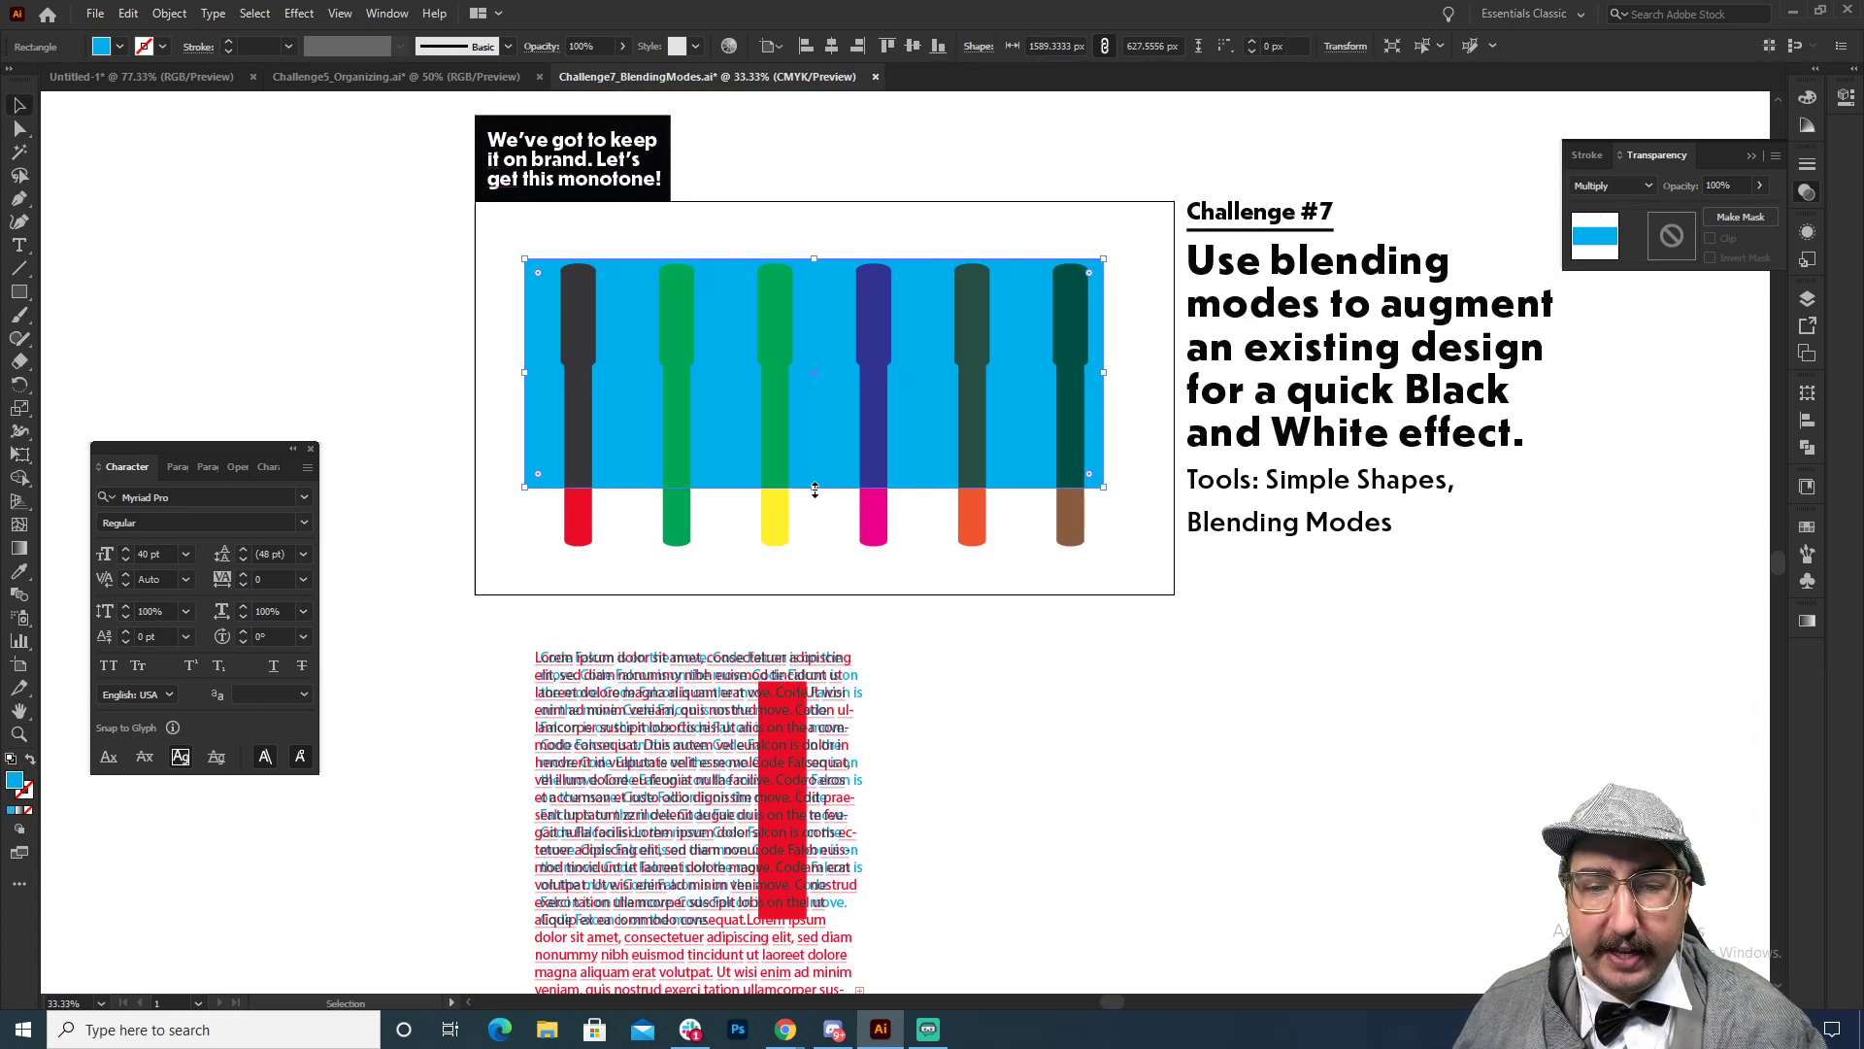
left_click_drag(813, 487, 817, 560)
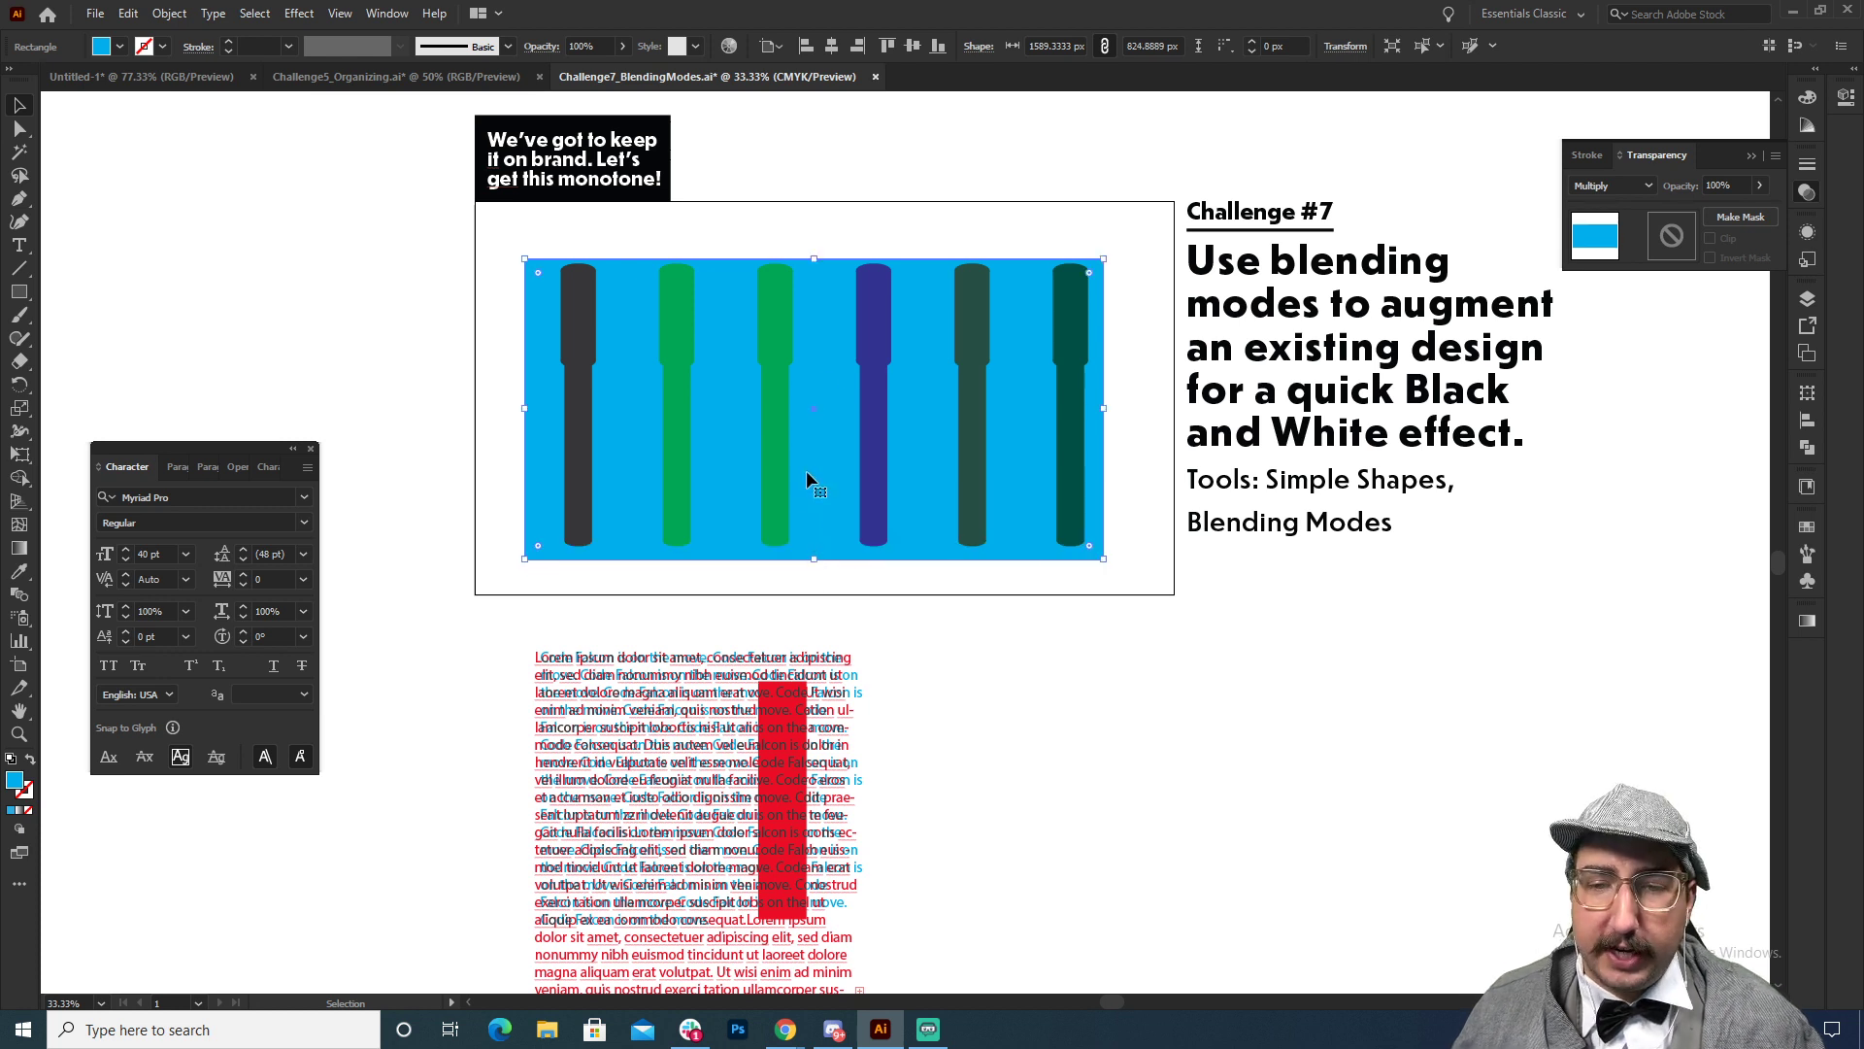
left_click_drag(816, 258, 815, 248)
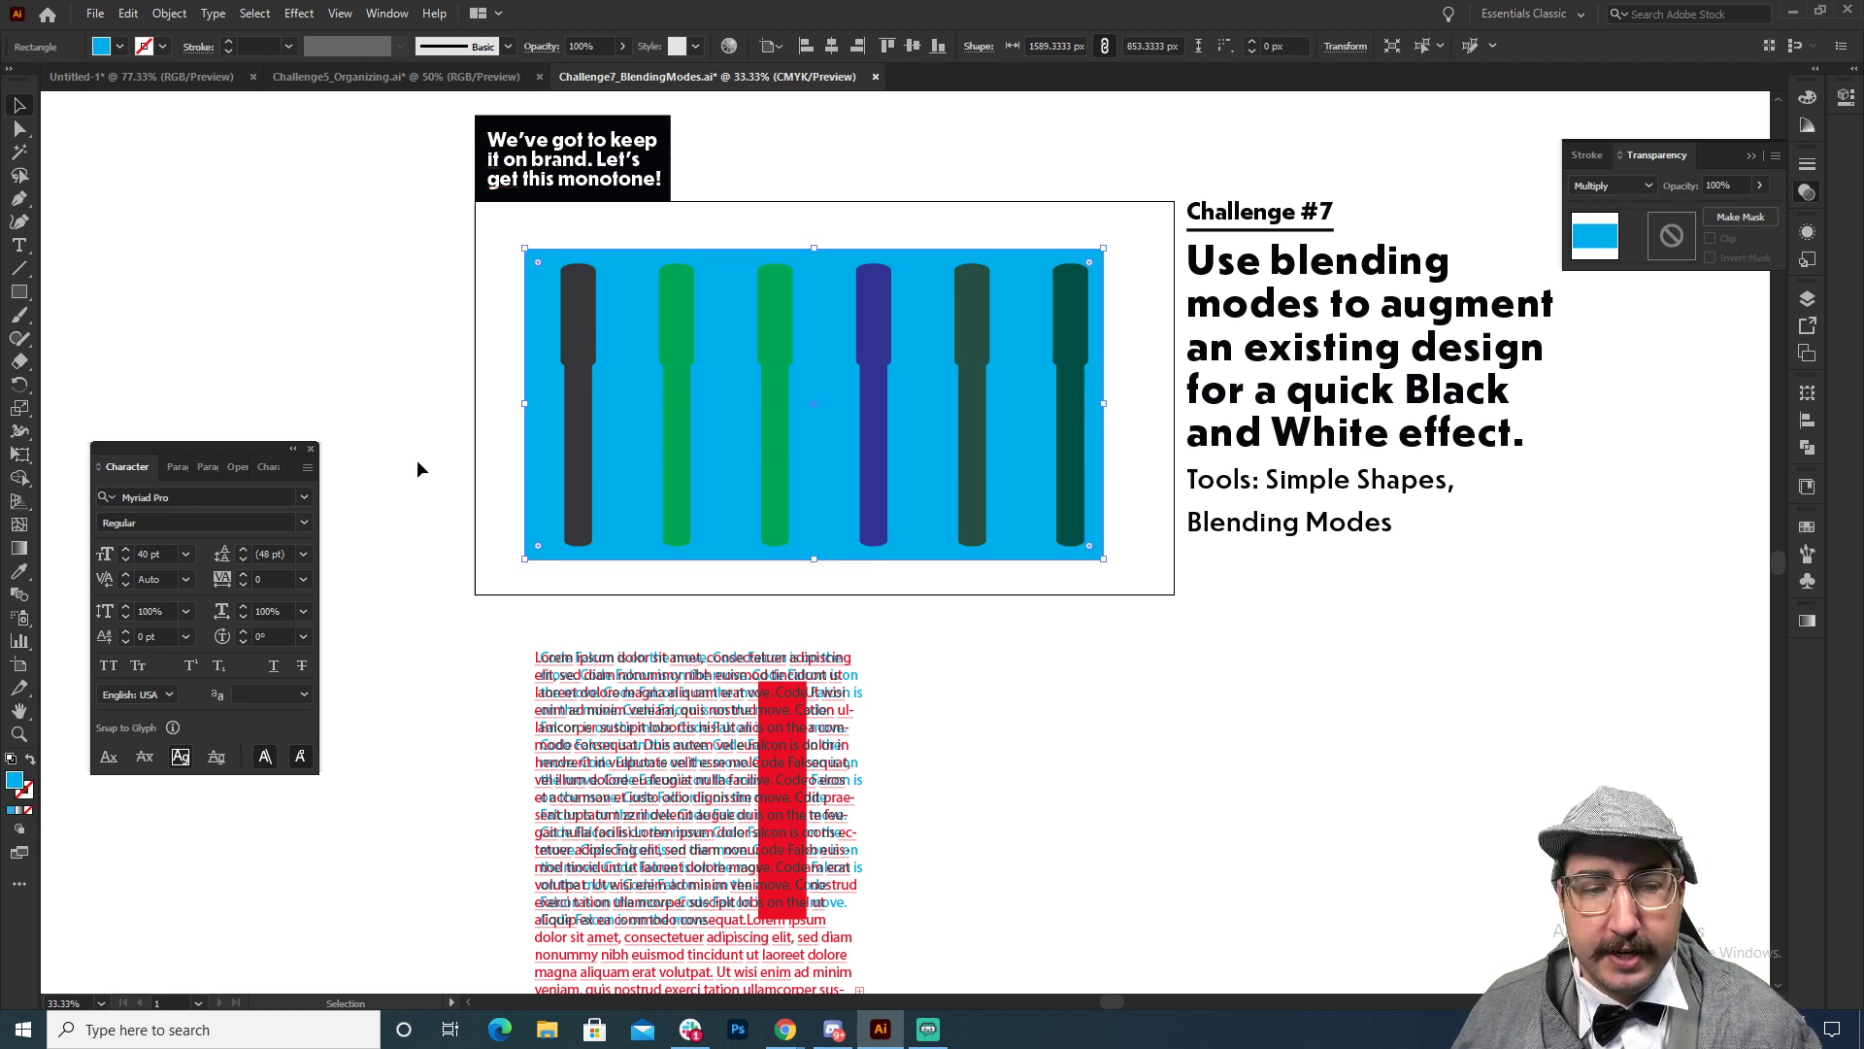
Step: Fill the rectangle over the markers with white, set its blending mode to Saturation, and deselect it
left_click(1809, 484)
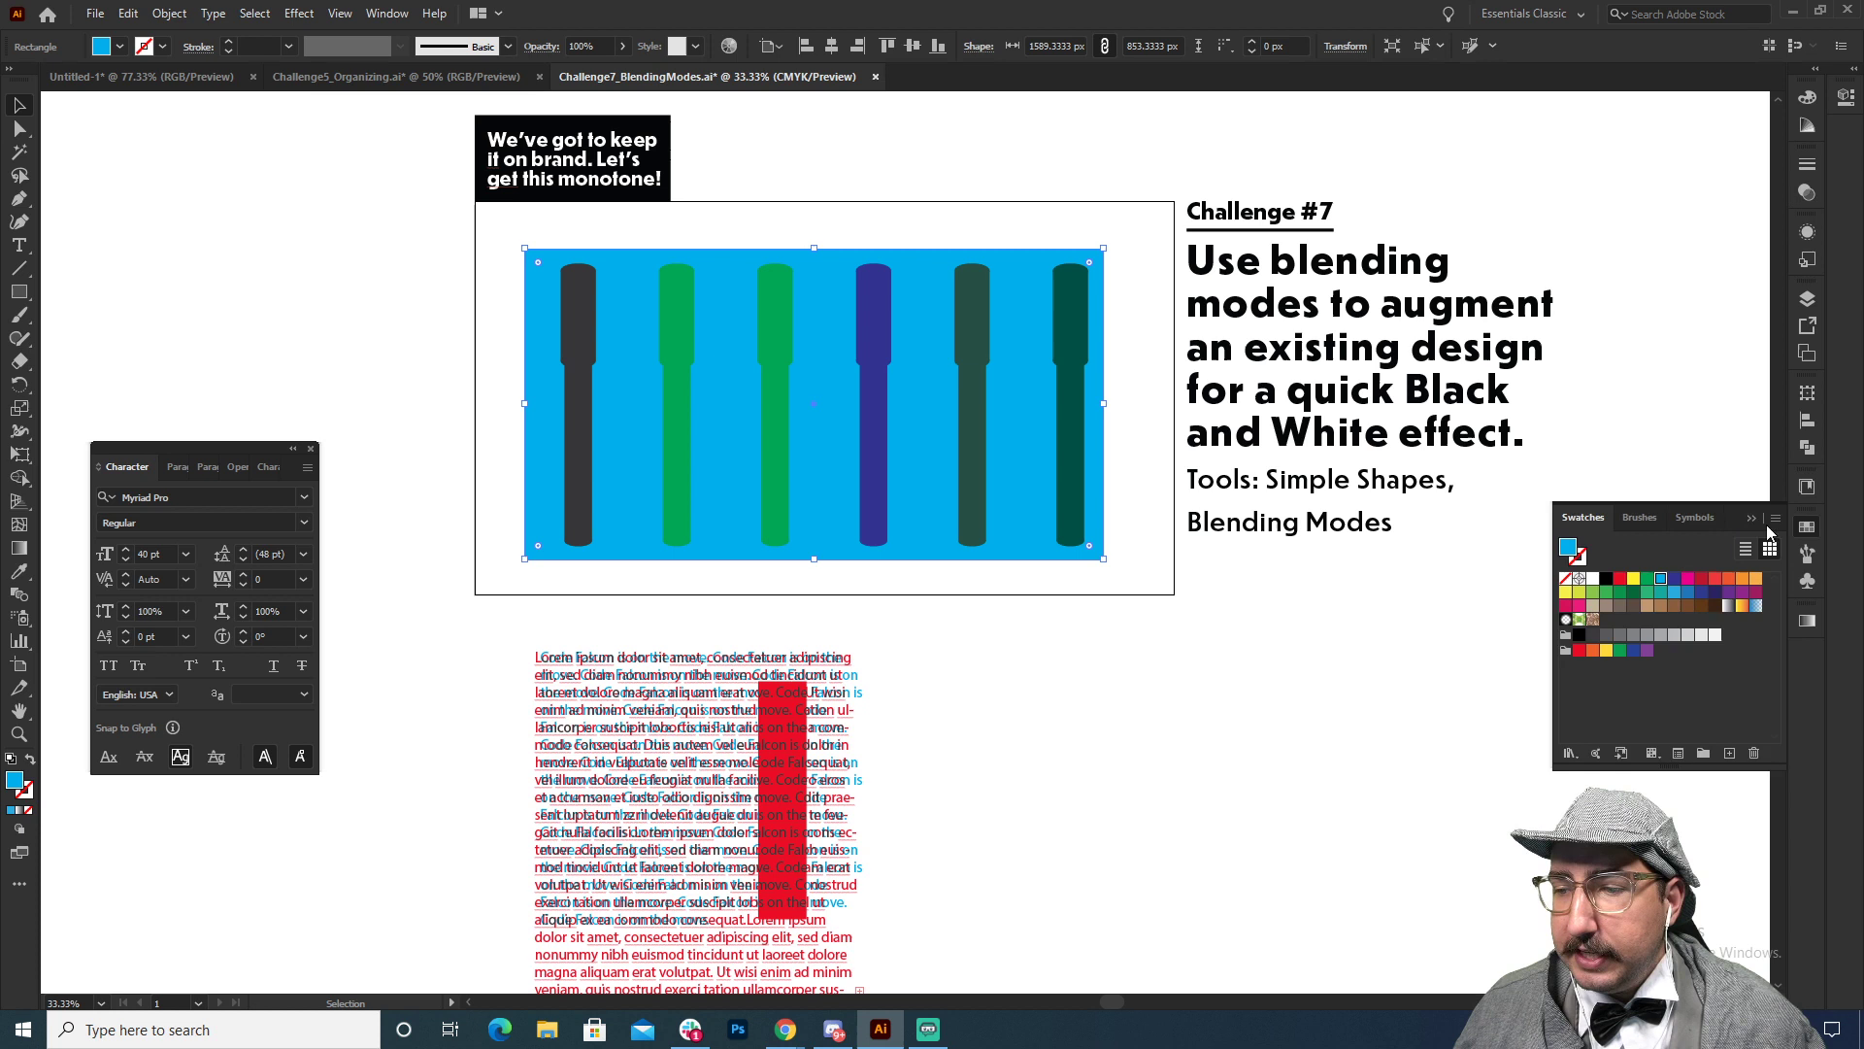
left_click(1592, 579)
left_click(1808, 233)
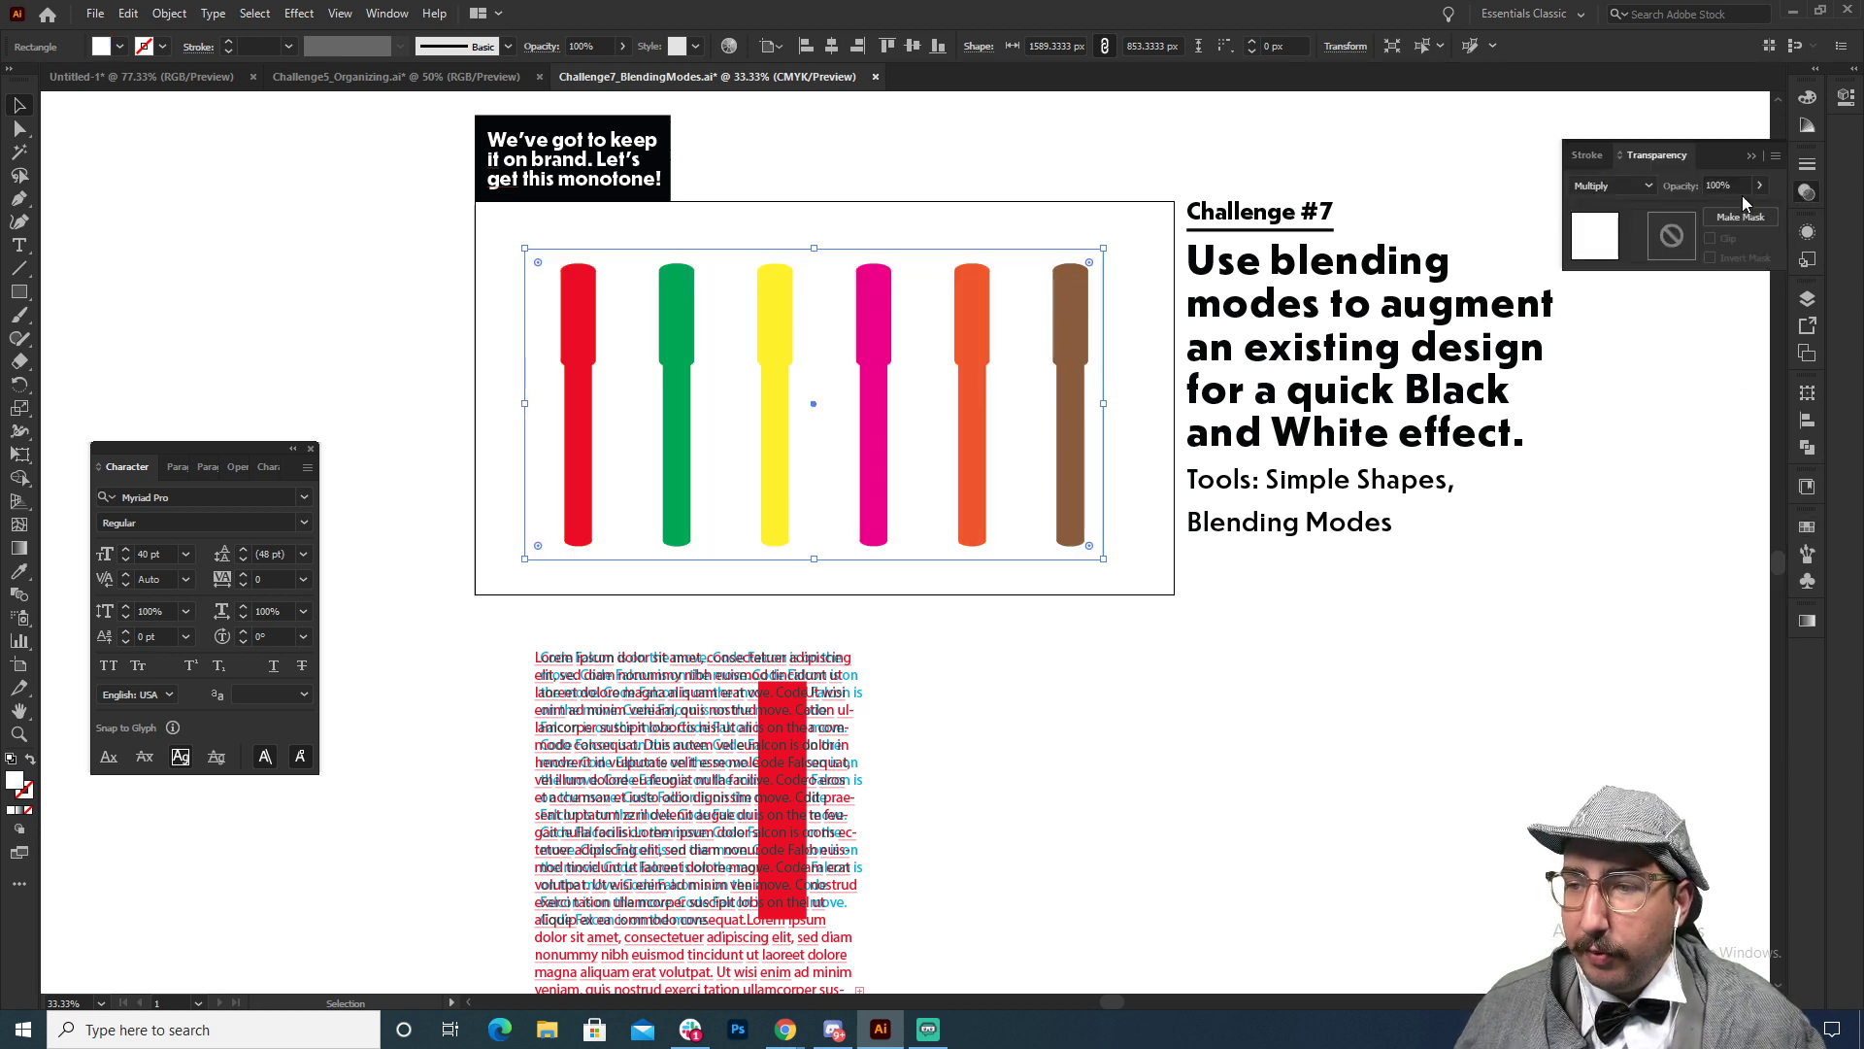
left_click(1612, 185)
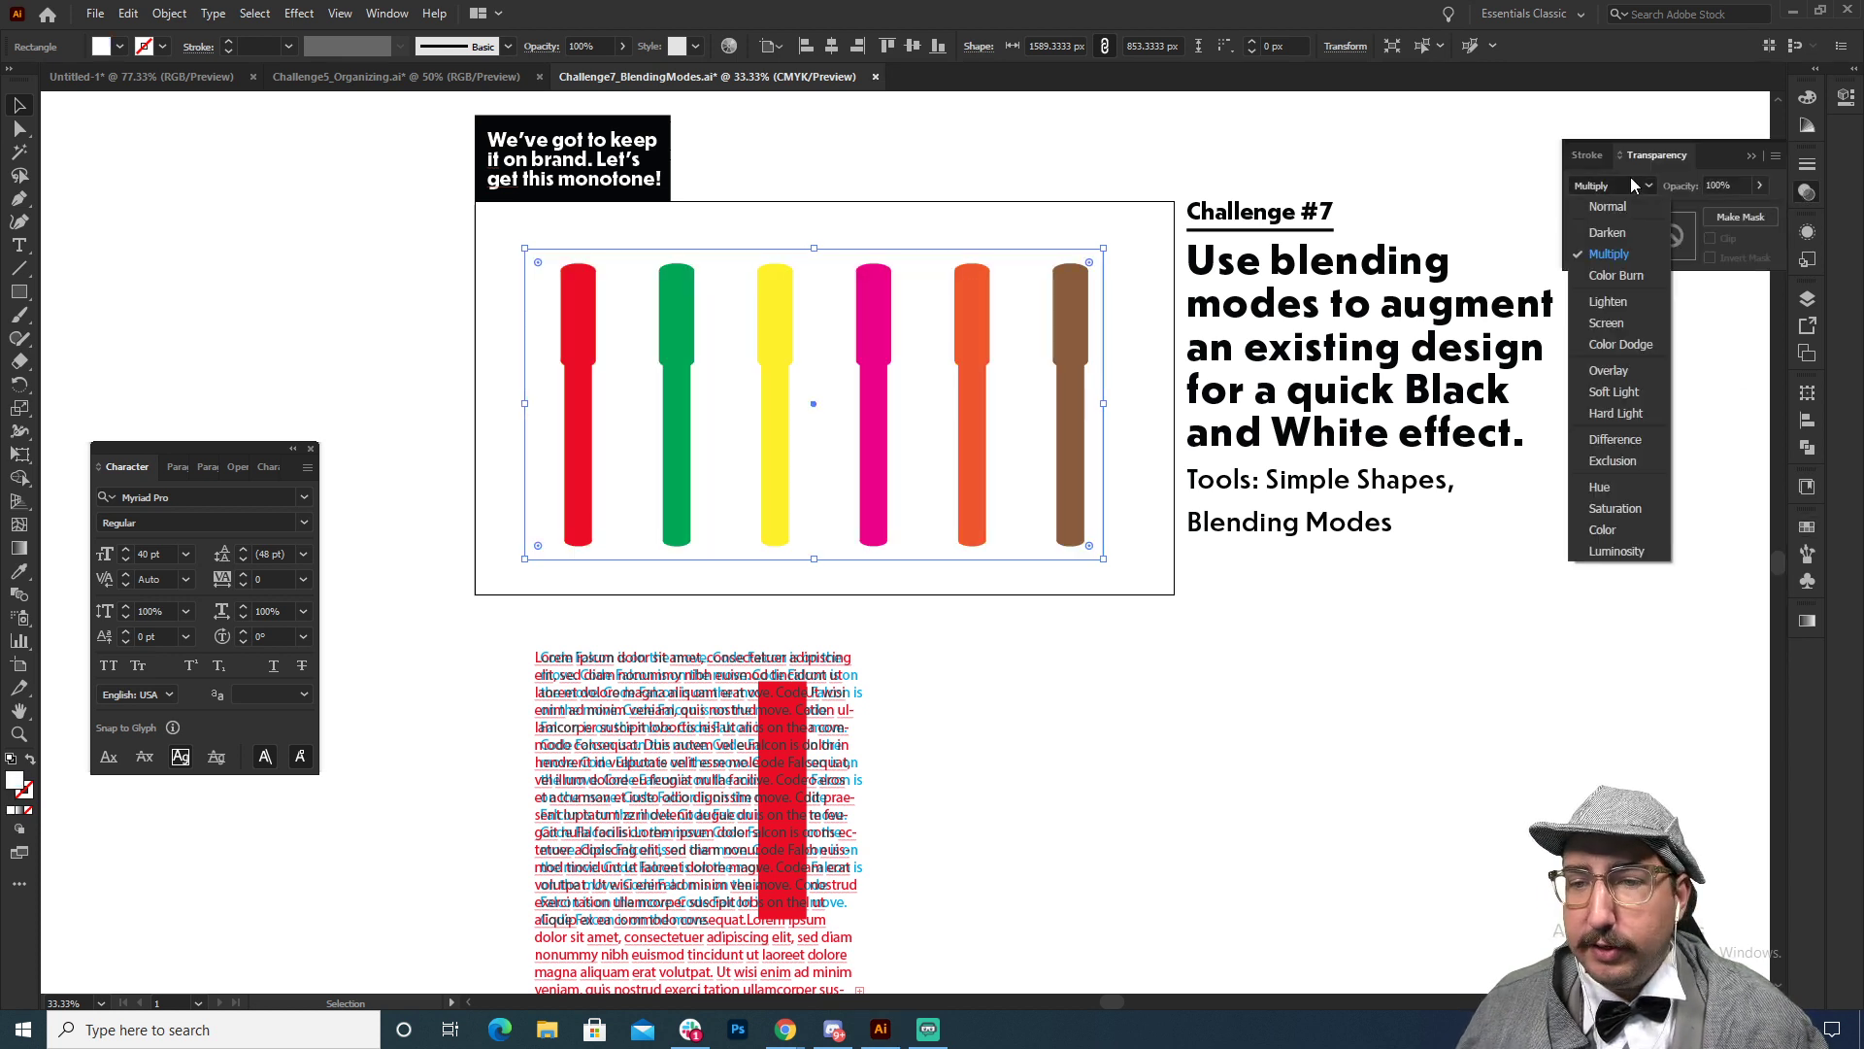
left_click(1615, 508)
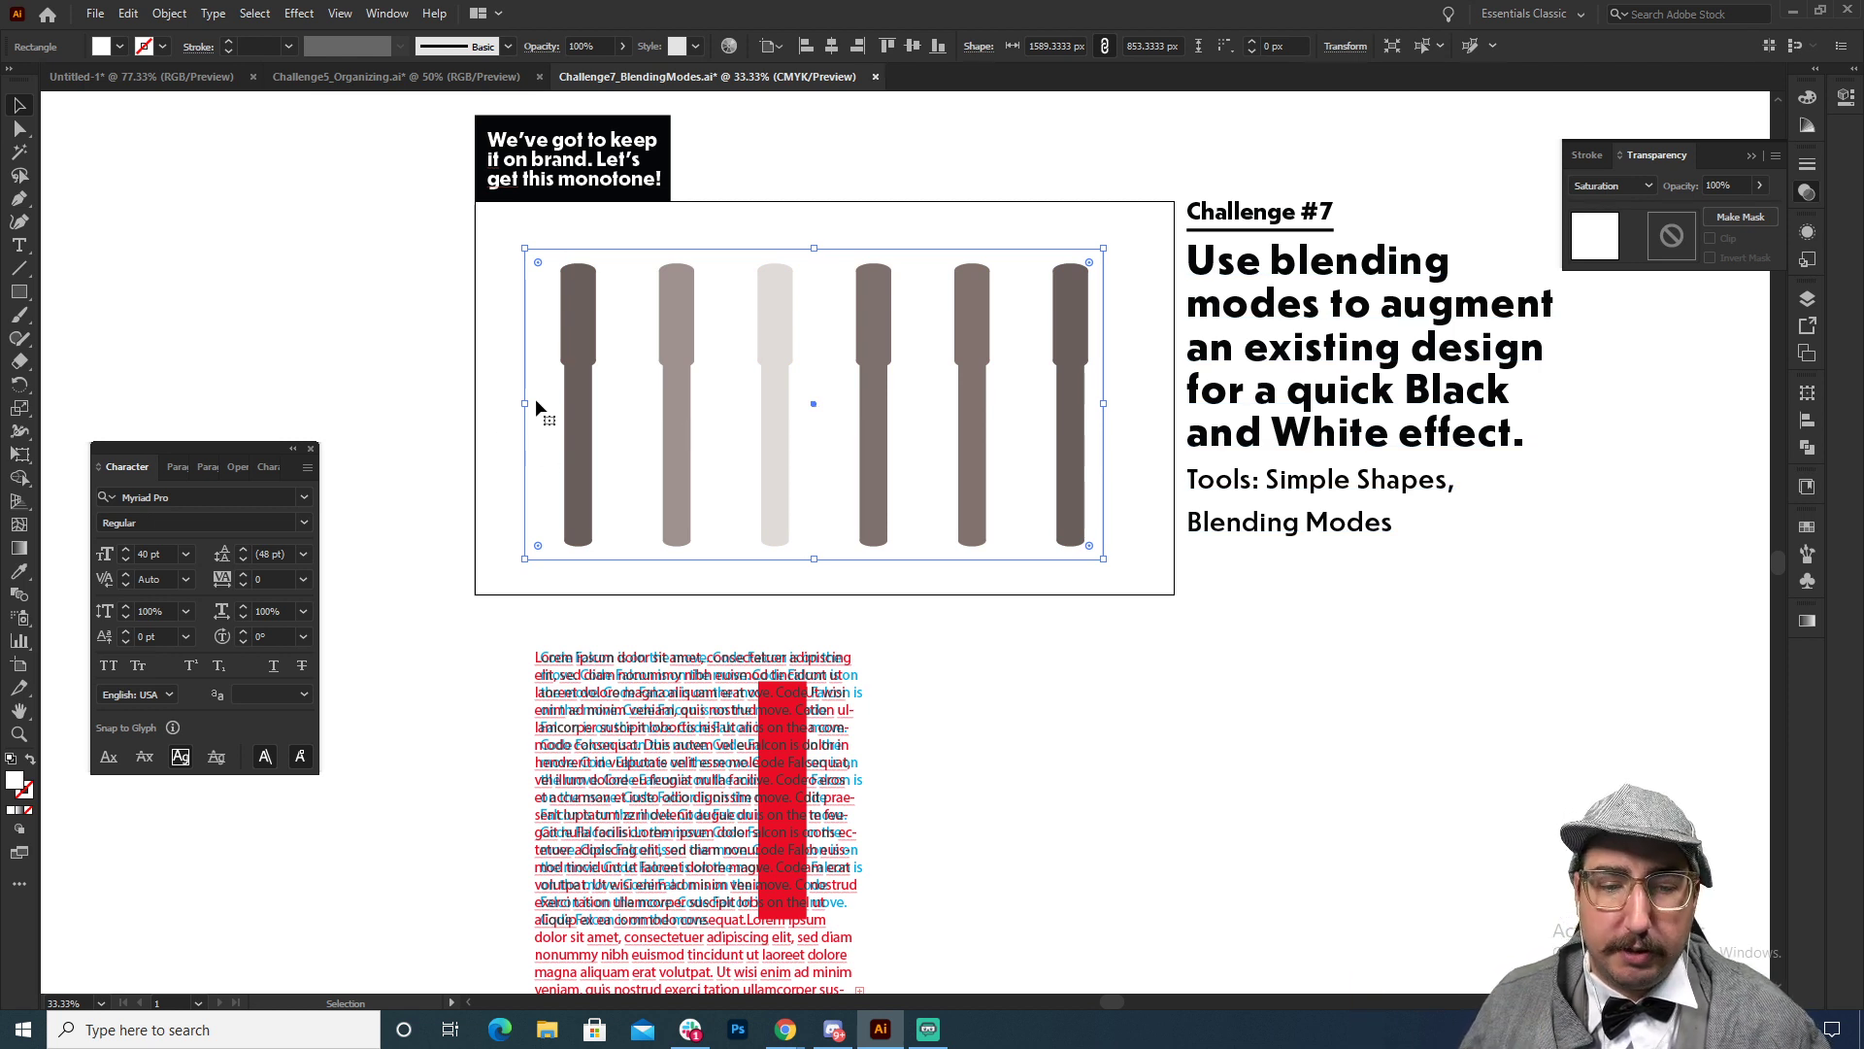
left_click(450, 396)
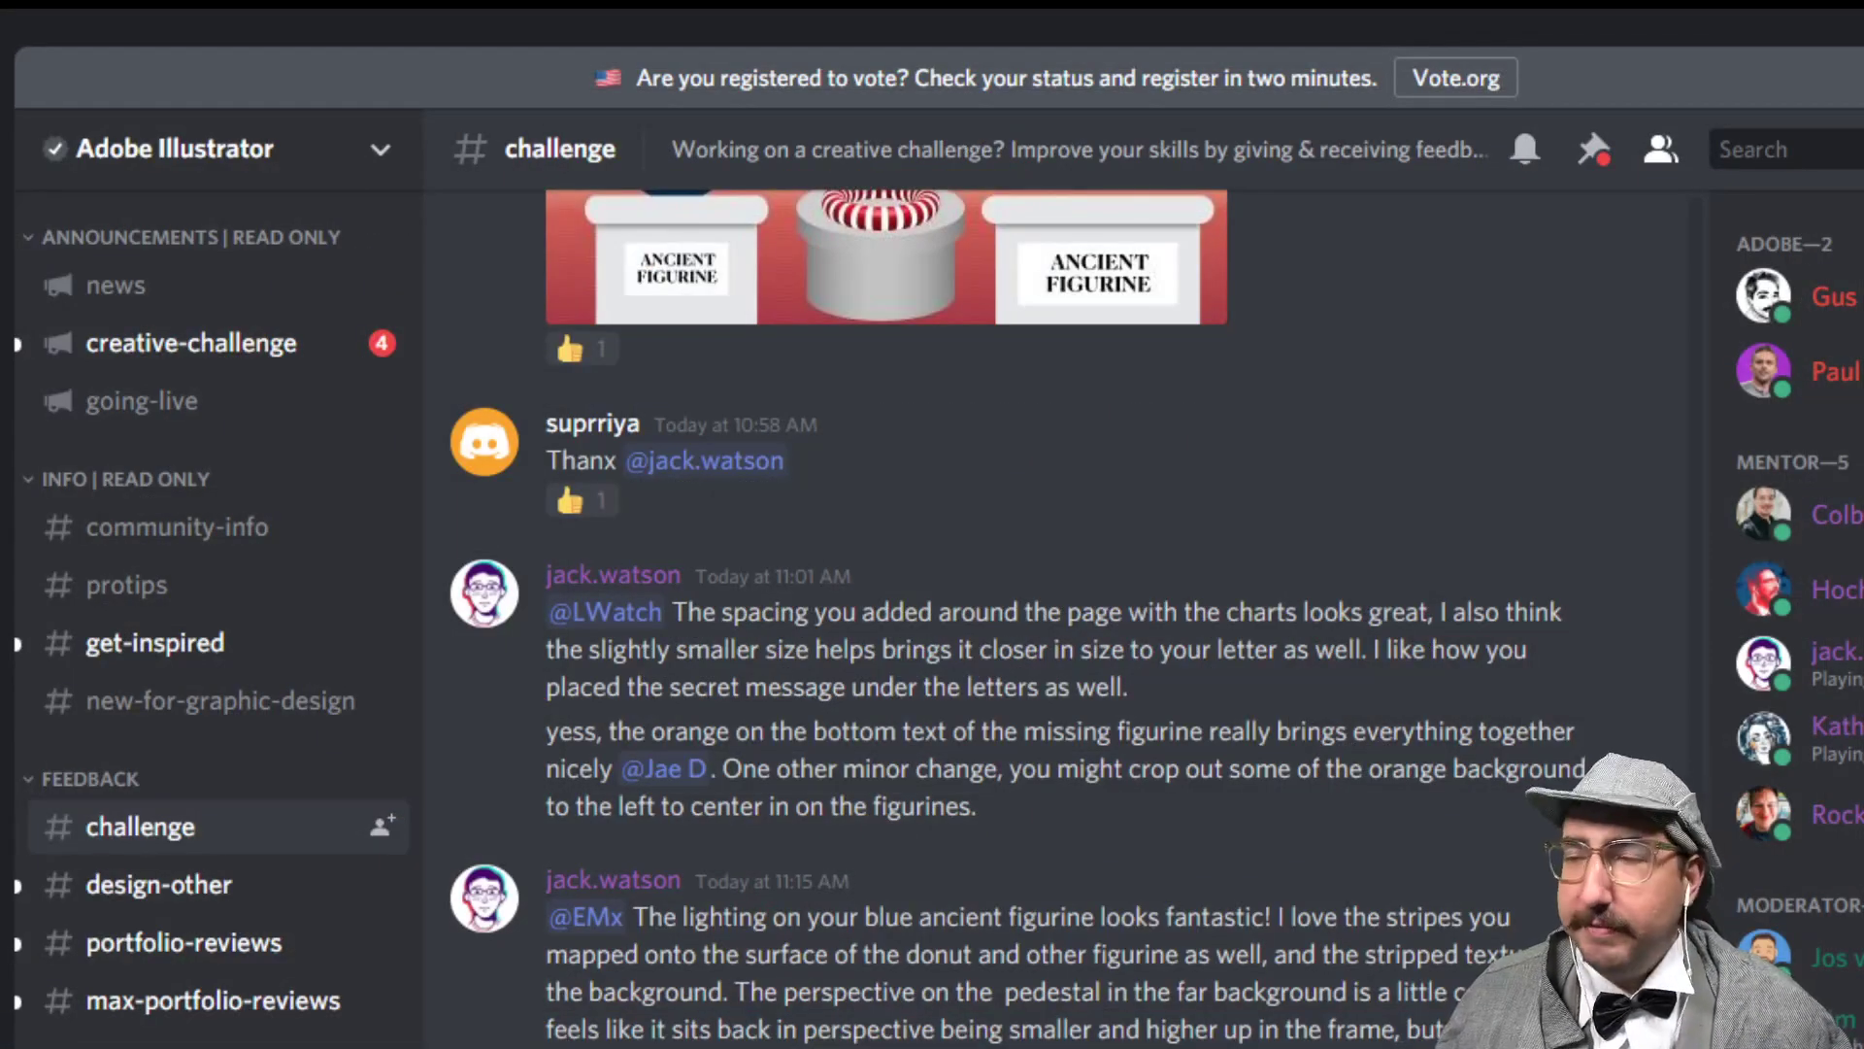
Step: In Discord, browse back through the submissions and feedback in the Adobe Illustrator server's challenge channel
scroll(880, 415, "up", 1)
scroll(1019, 619, "up", 10)
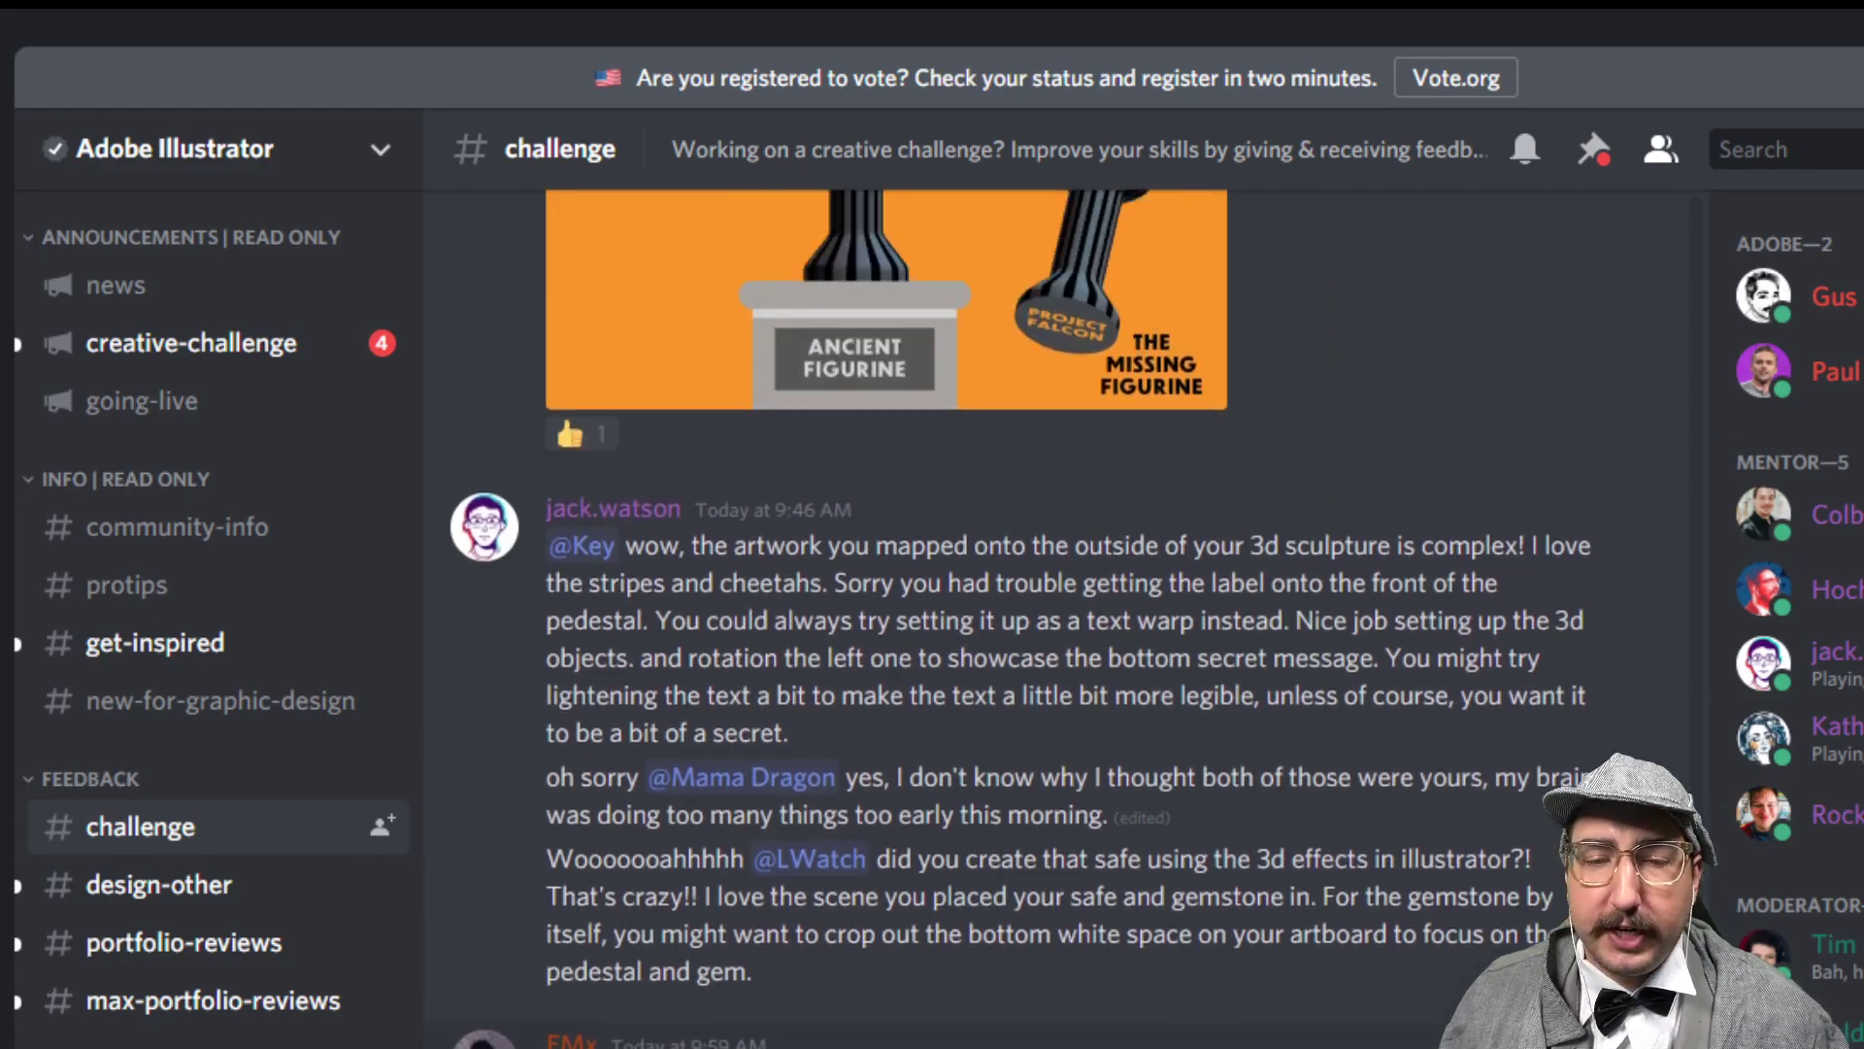
scroll(1020, 619, "up", 10)
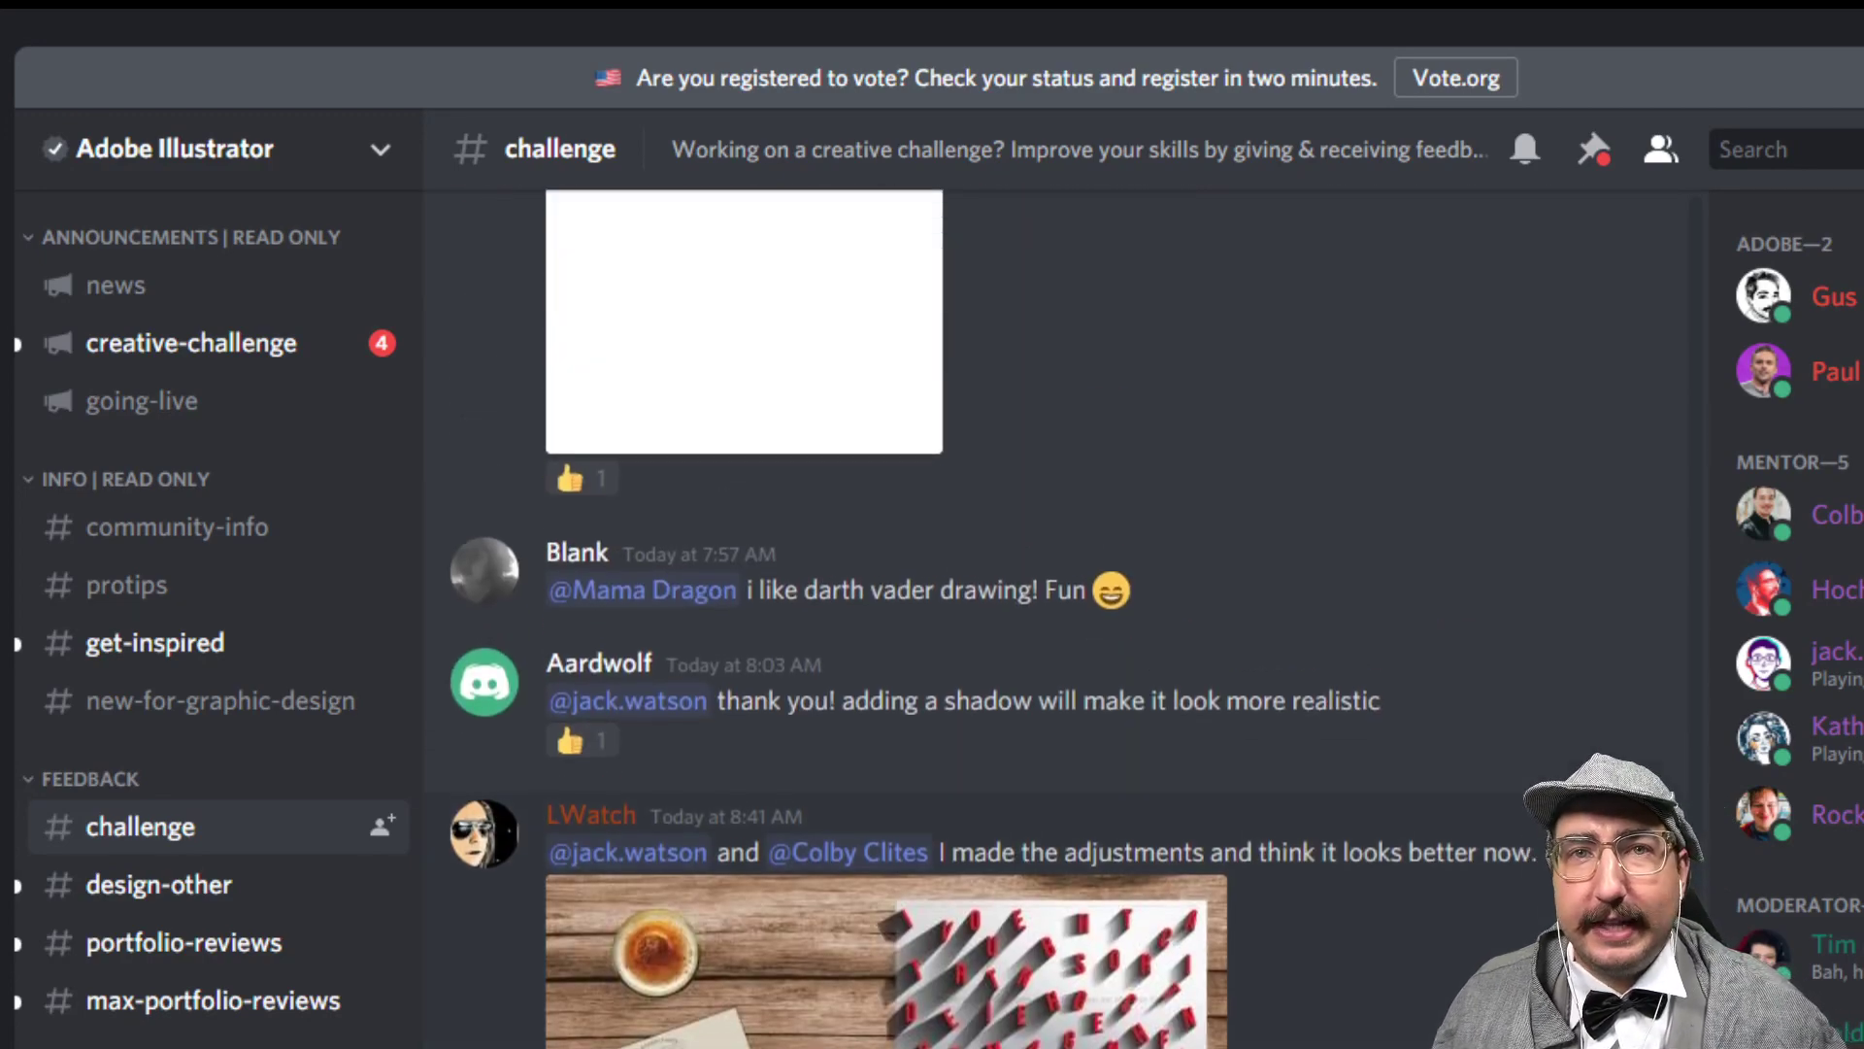
scroll(1020, 618, "up", 15)
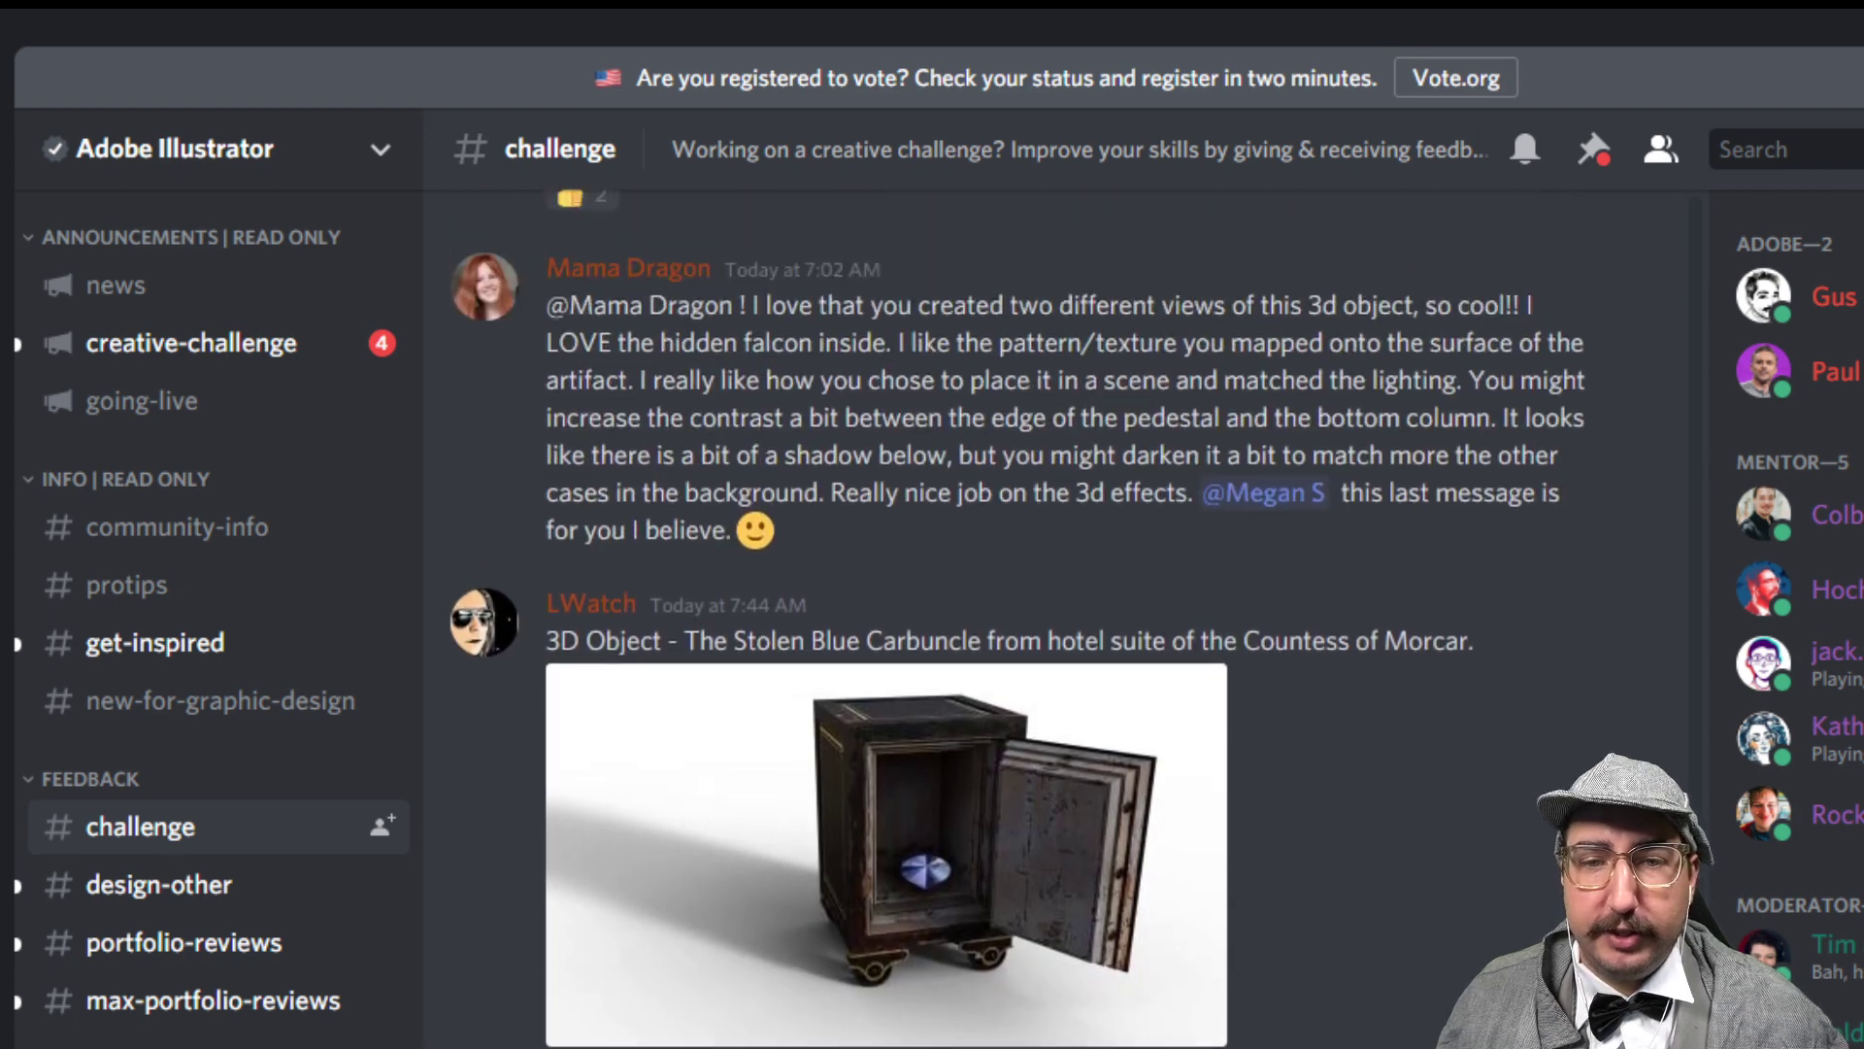
scroll(1019, 619, "up", 10)
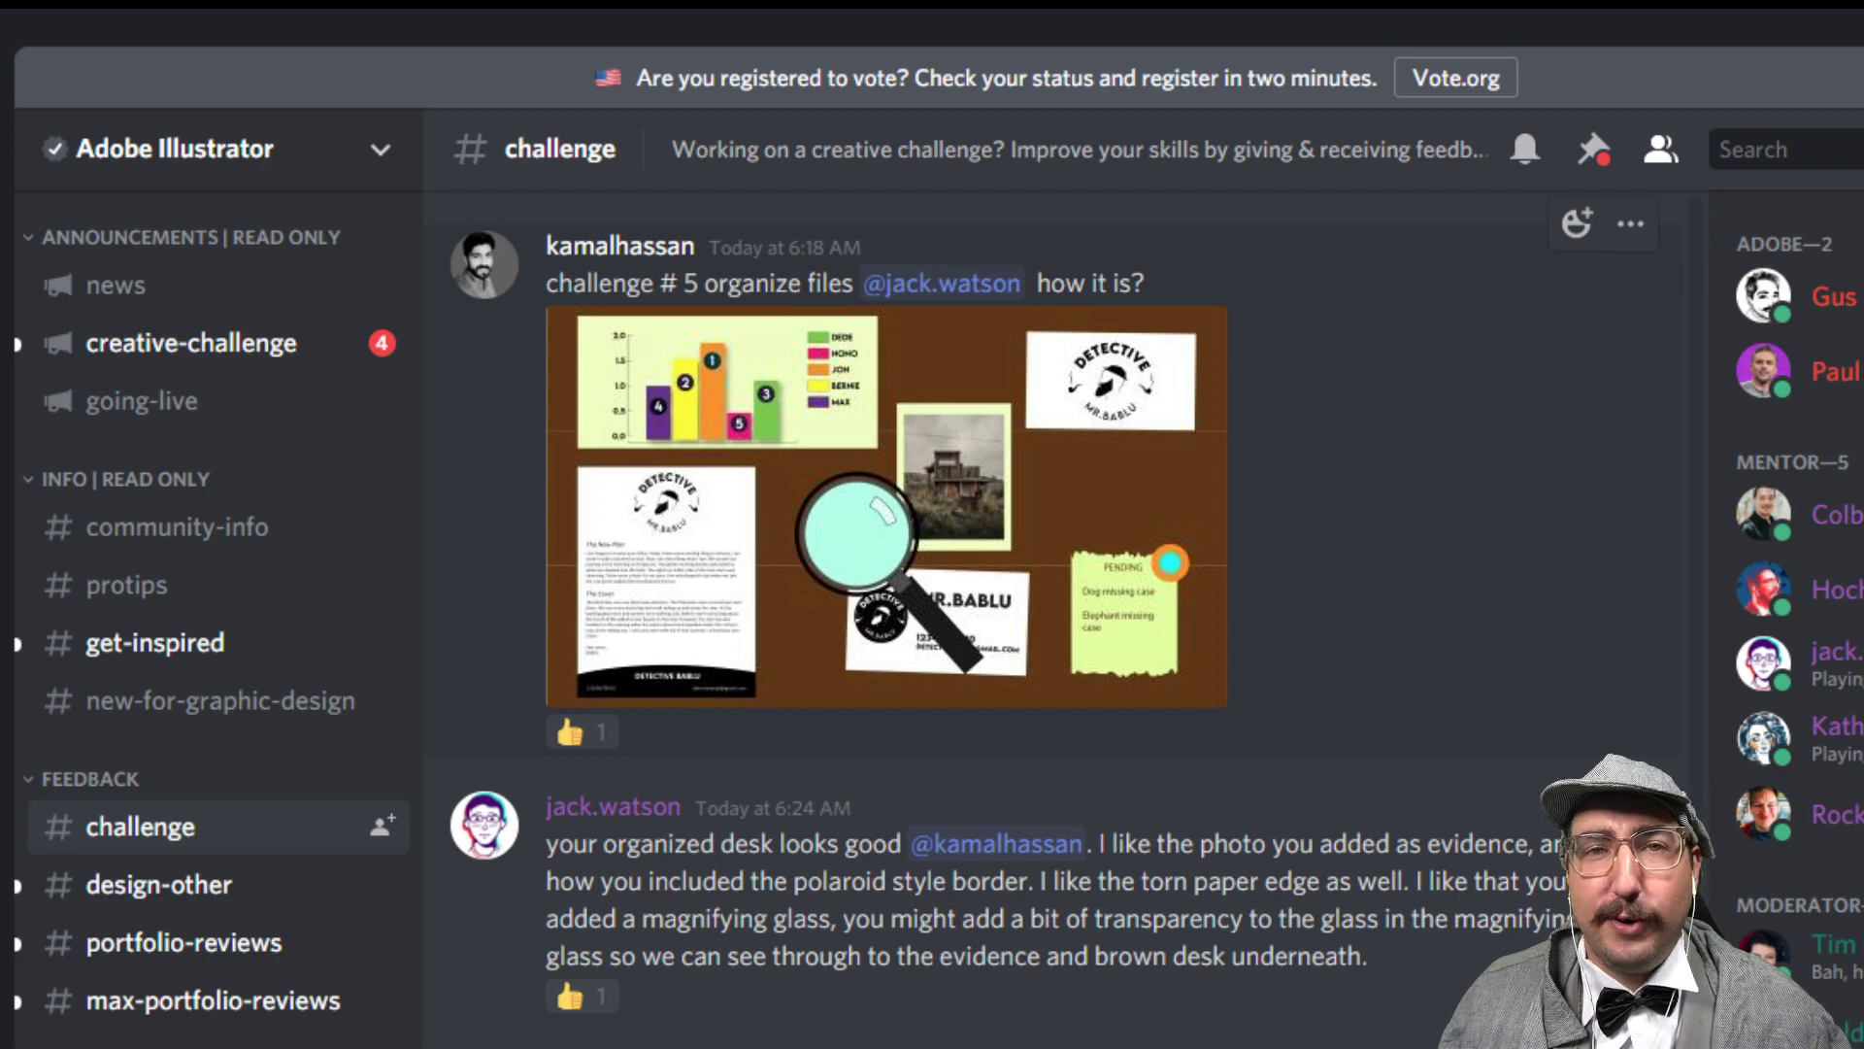
scroll(971, 583, "up", 15)
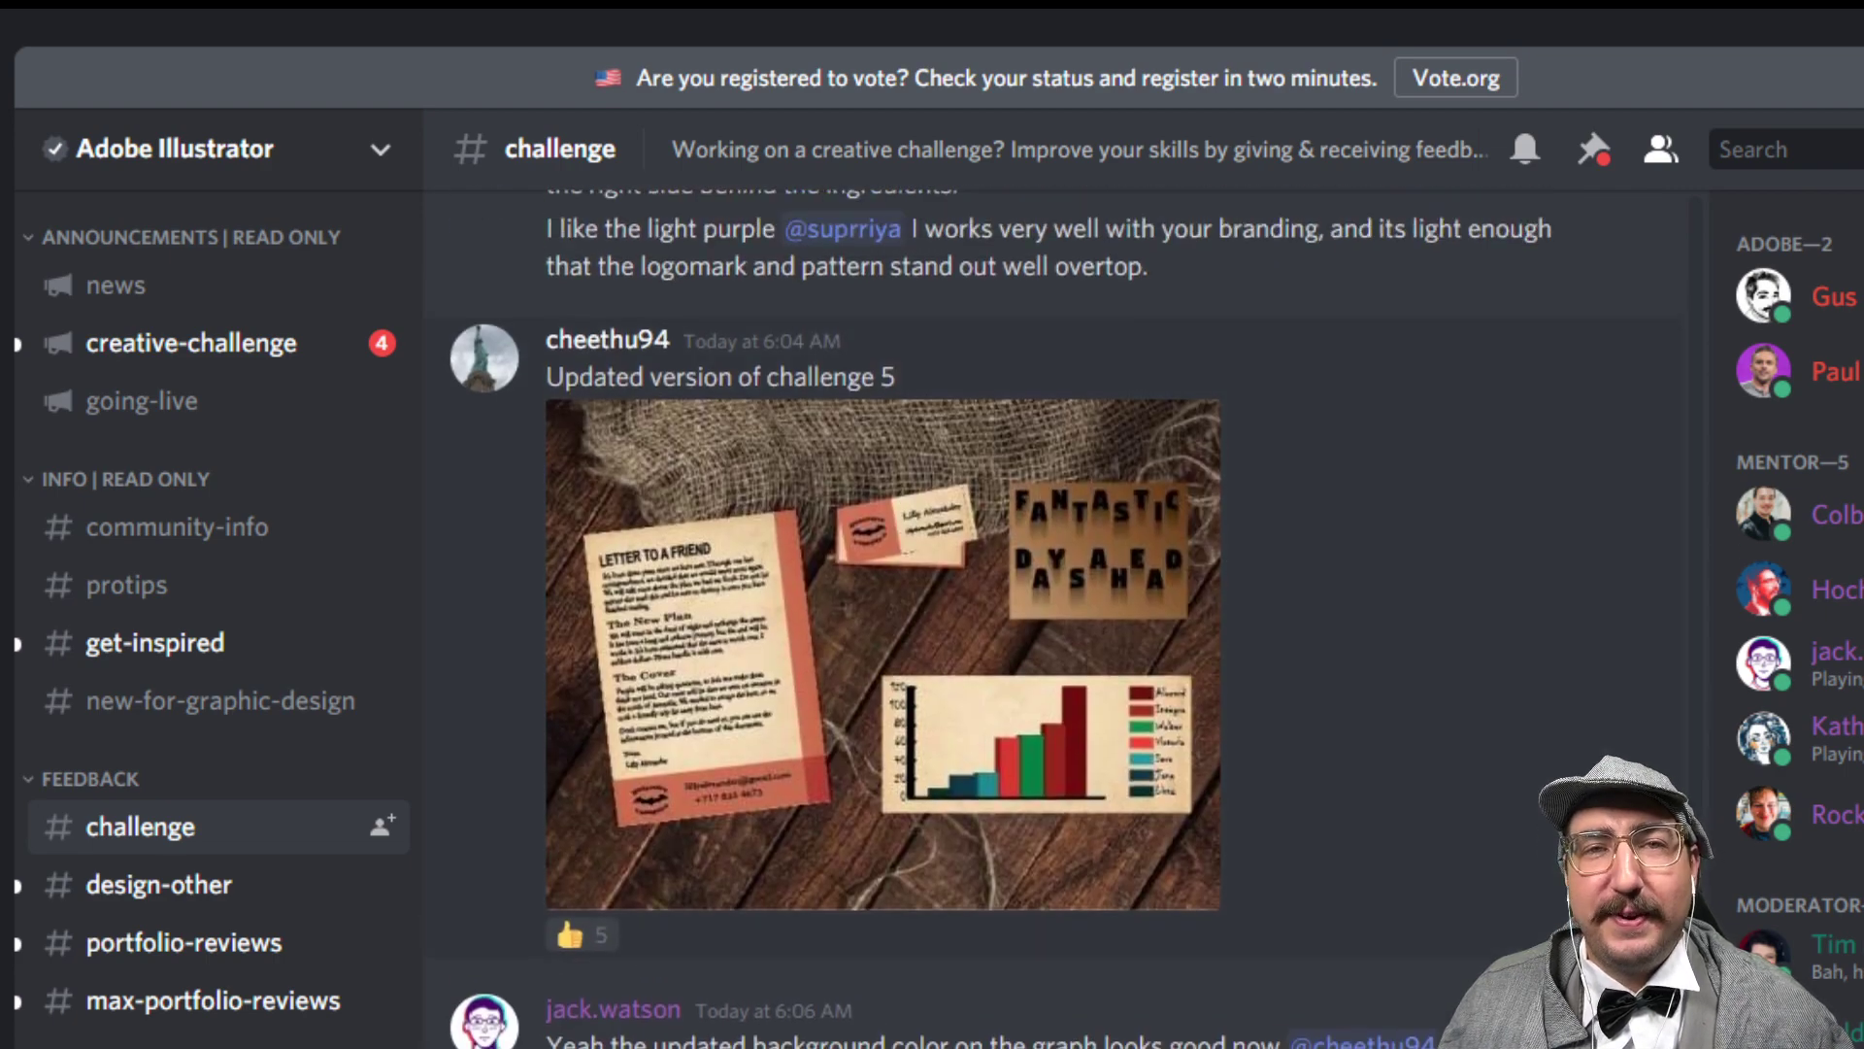
scroll(971, 583, "up", 15)
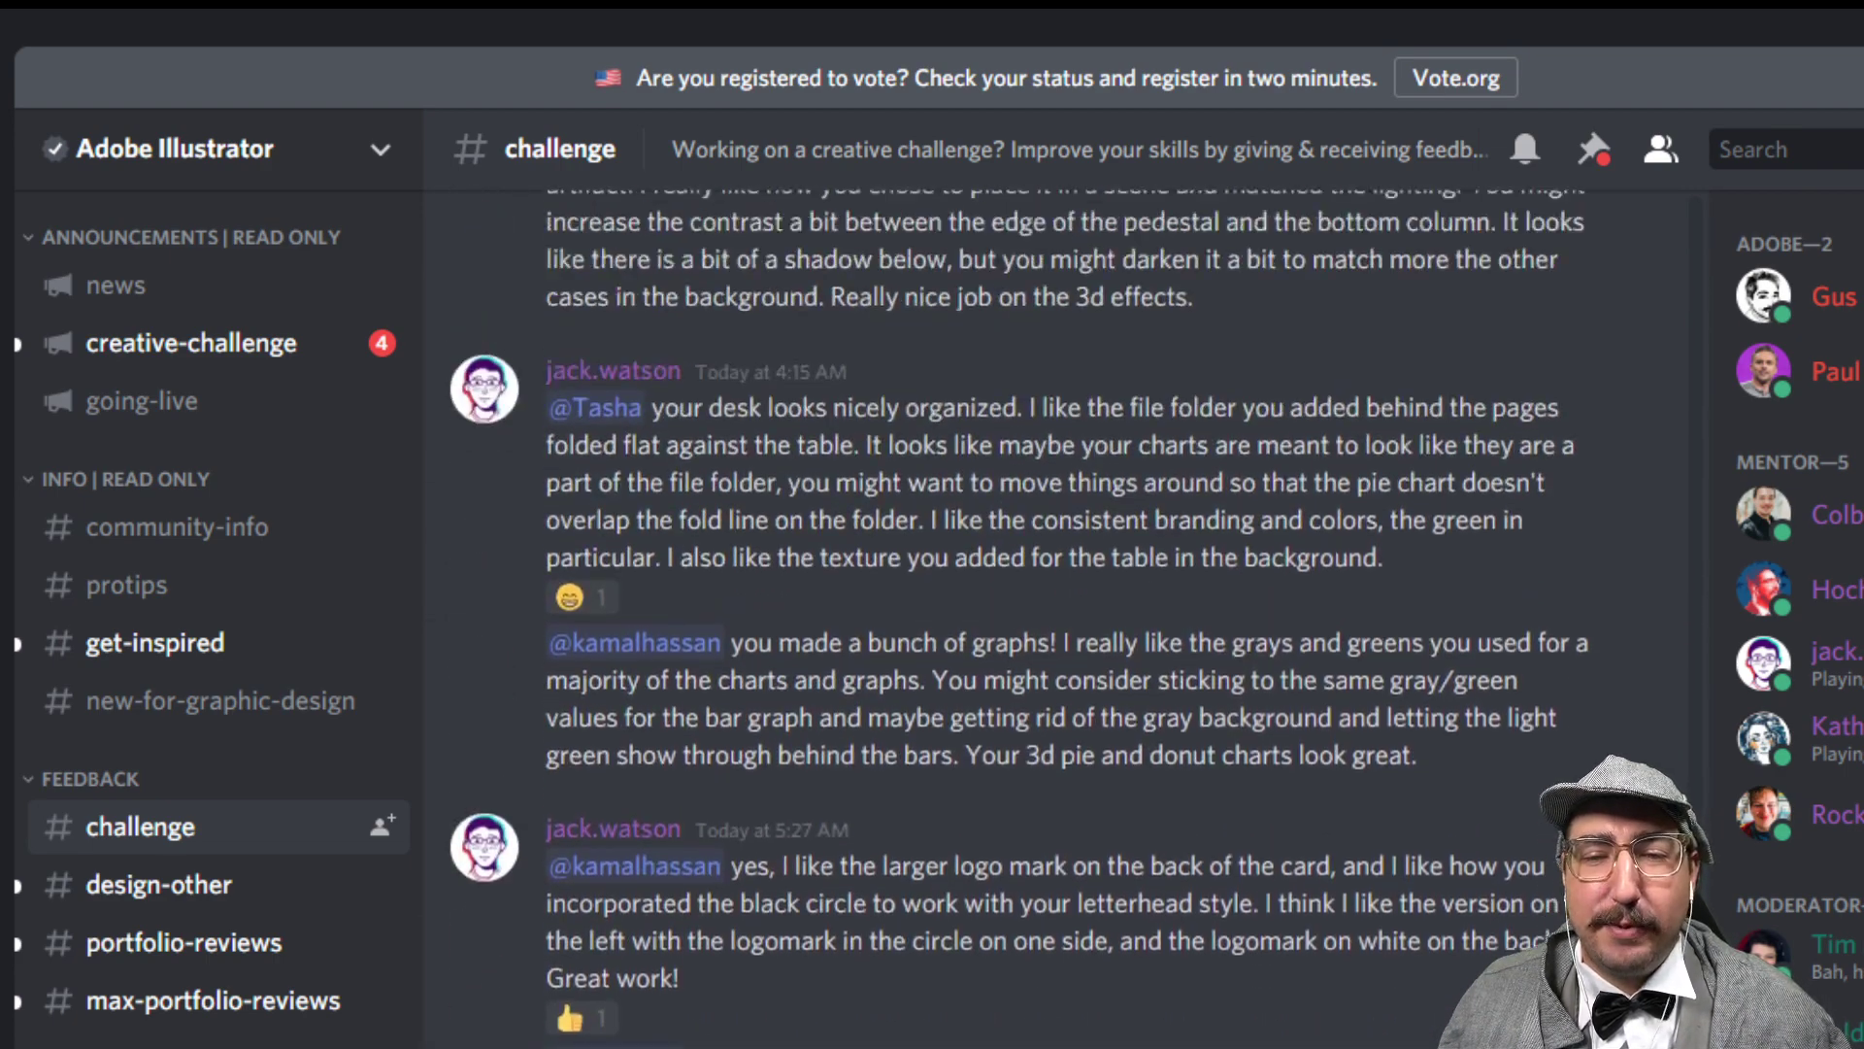
scroll(971, 582, "up", 15)
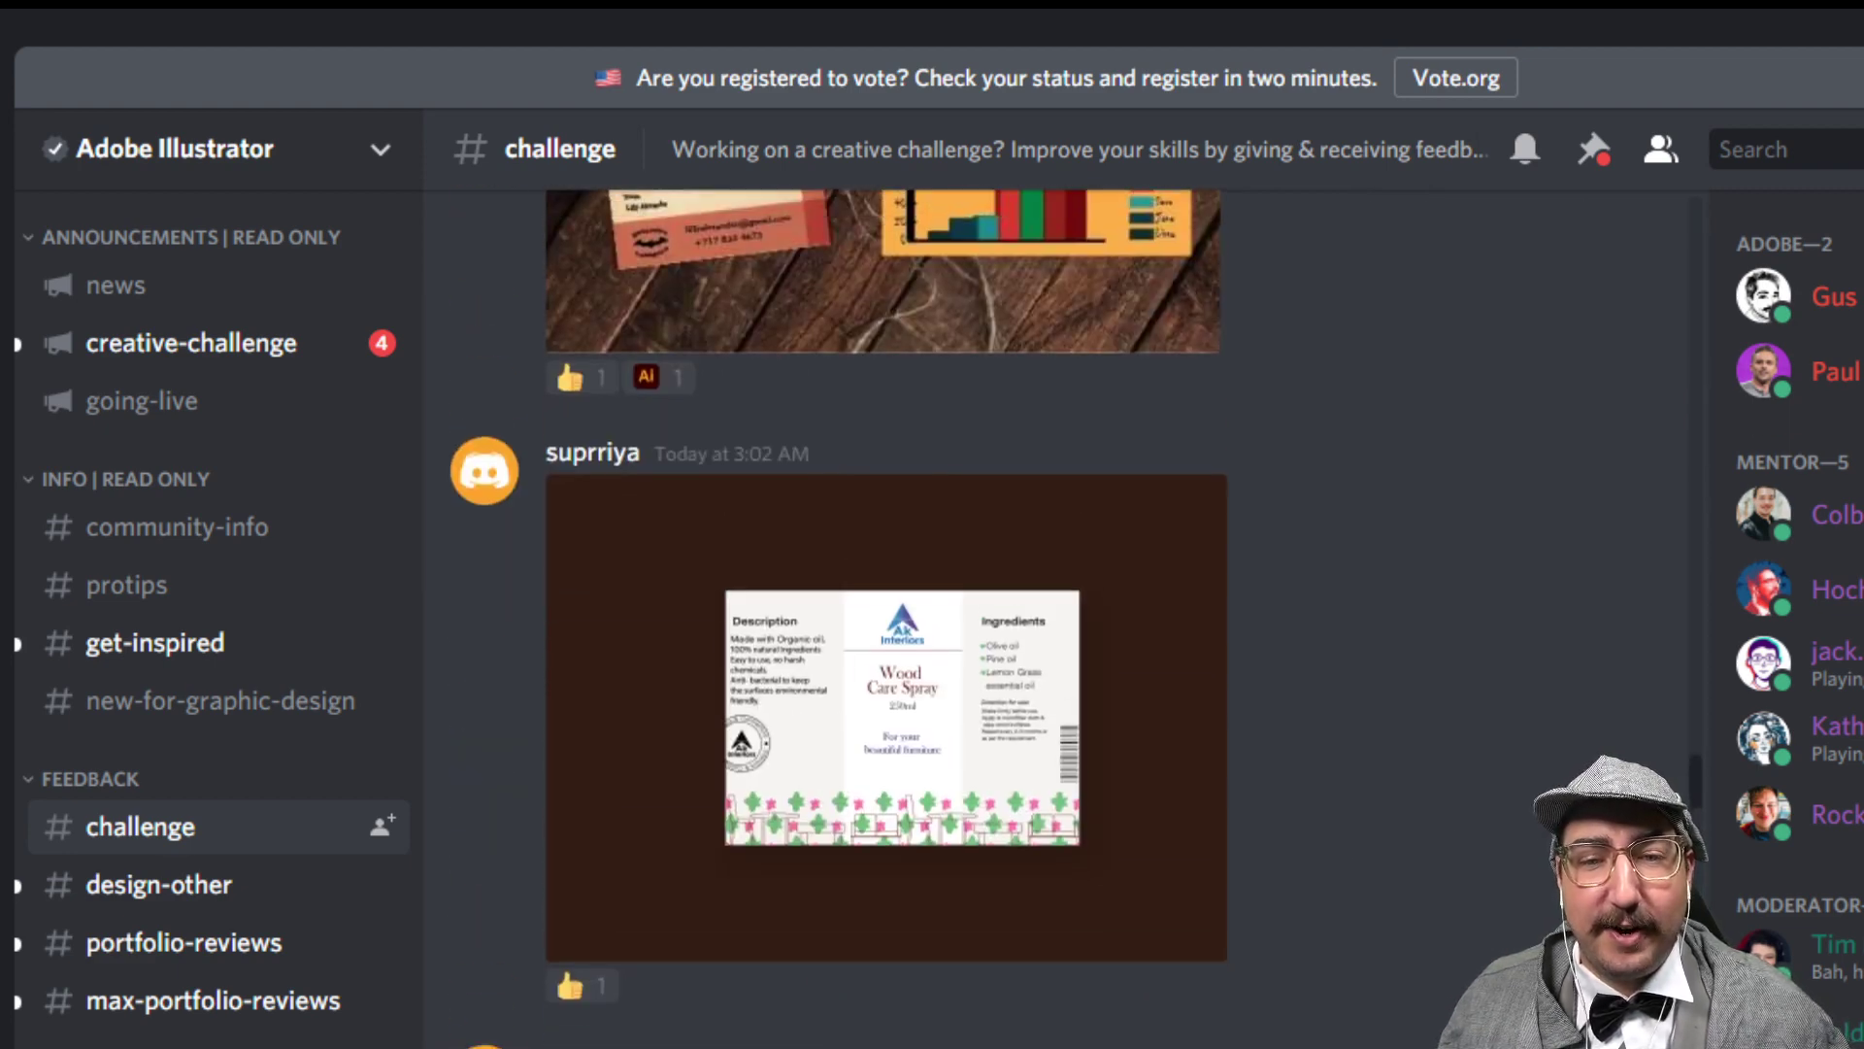